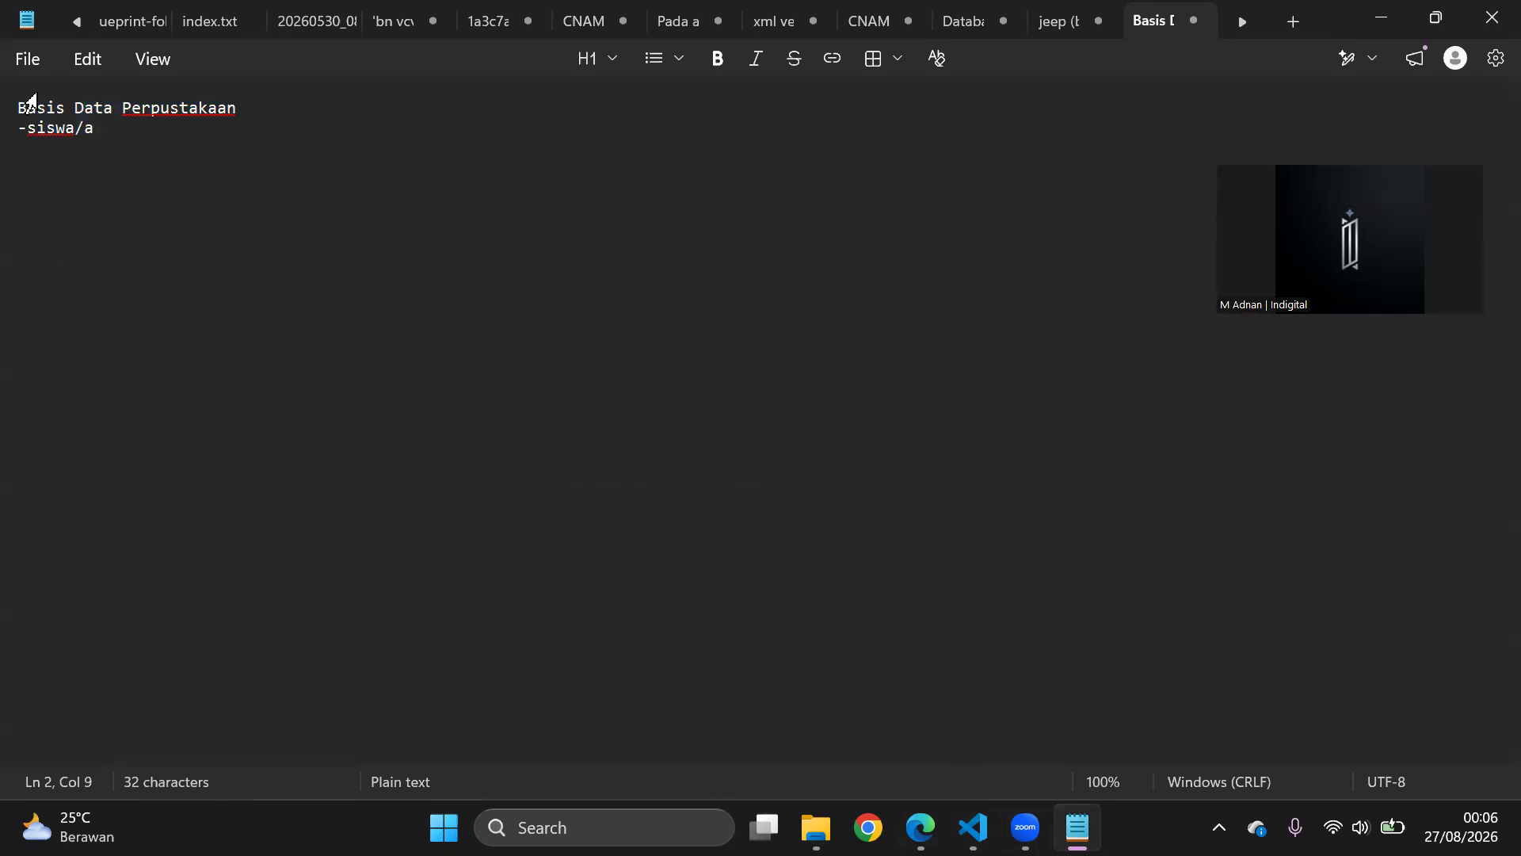
Step: Reduce the second line to a bare dash and extend the heading to Basis Data Perpustakaan Sekolah
{"action": "key", "text": "BackSpace"}
{"action": "key", "text": "BackSpace"}
{"action": "key", "text": "BackSpace"}
{"action": "key", "text": "BackSpace"}
{"action": "key", "text": "BackSpace"}
{"action": "key", "text": "BackSpace"}
{"action": "key", "text": "BackSpace"}
{"action": "key", "text": "BackSpace"}
{"action": "type", "text": "-"}
{"action": "left_click", "coordinate": [265, 100]}
{"action": "type", "text": "Sekolah"}
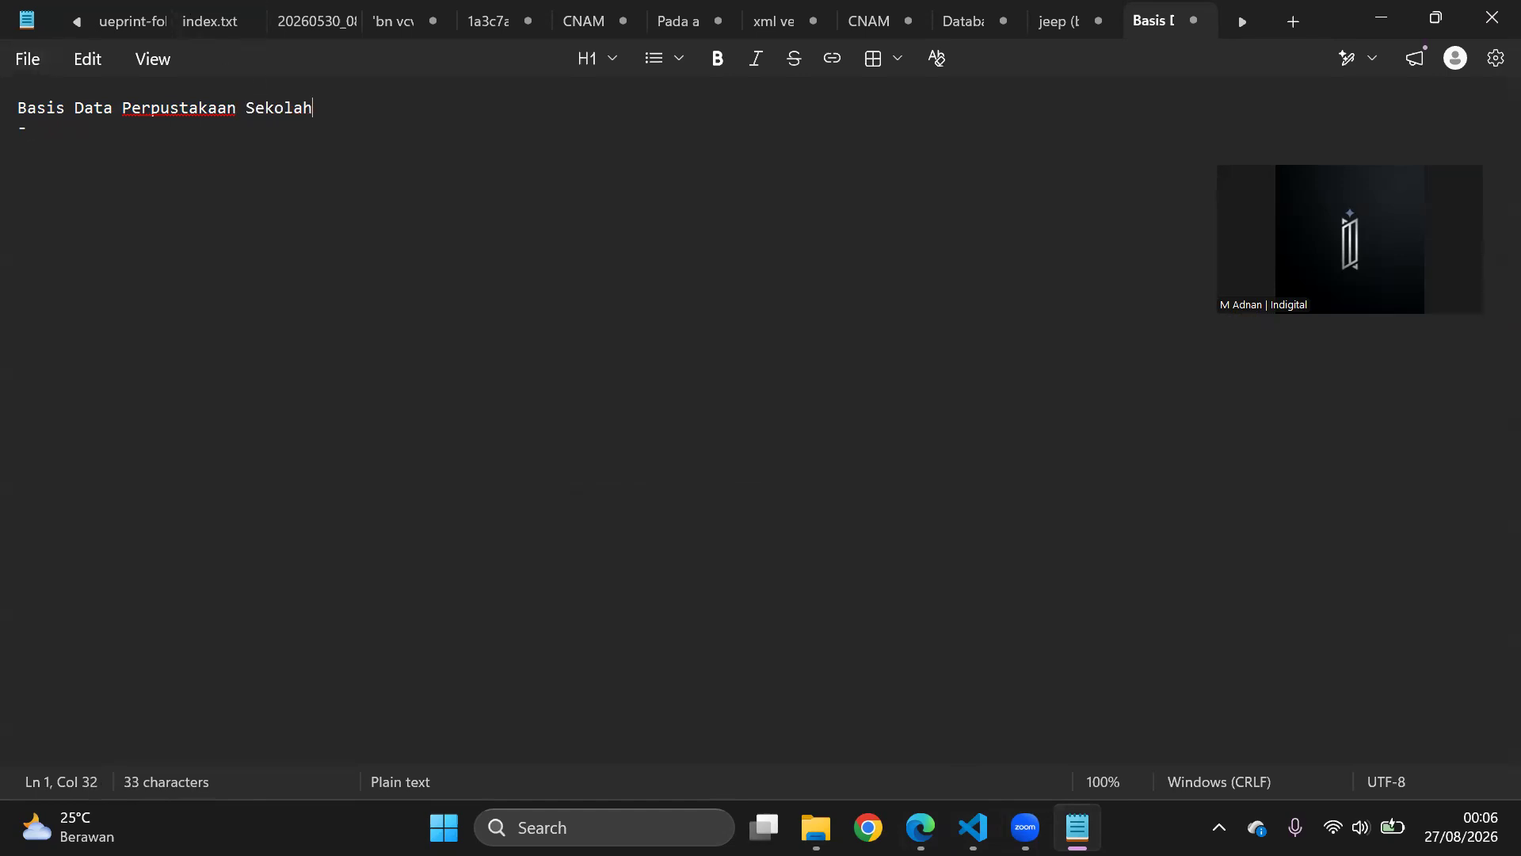
Step: List siswa, petugas, buku and peminjaman as dashed entries on separate lines under the heading
{"action": "left_click", "coordinate": [109, 133]}
{"action": "type", "text": "siswa"}
{"action": "key", "text": "Return"}
{"action": "type", "text": "-petugas"}
{"action": "key", "text": "Return"}
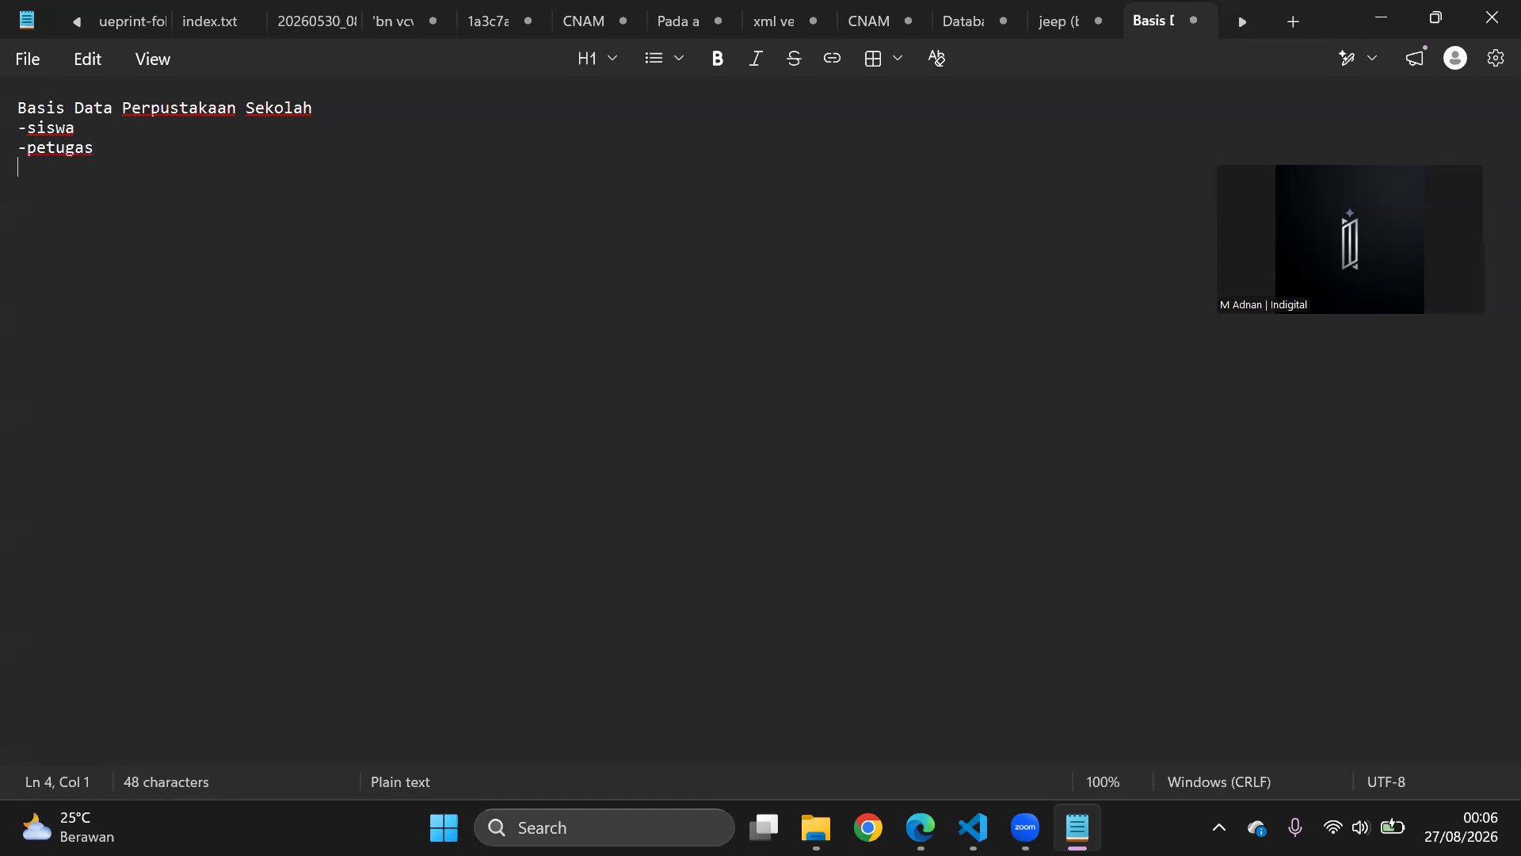
{"action": "type", "text": "-buku"}
{"action": "key", "text": "Return"}
{"action": "type", "text": "-peminja"}
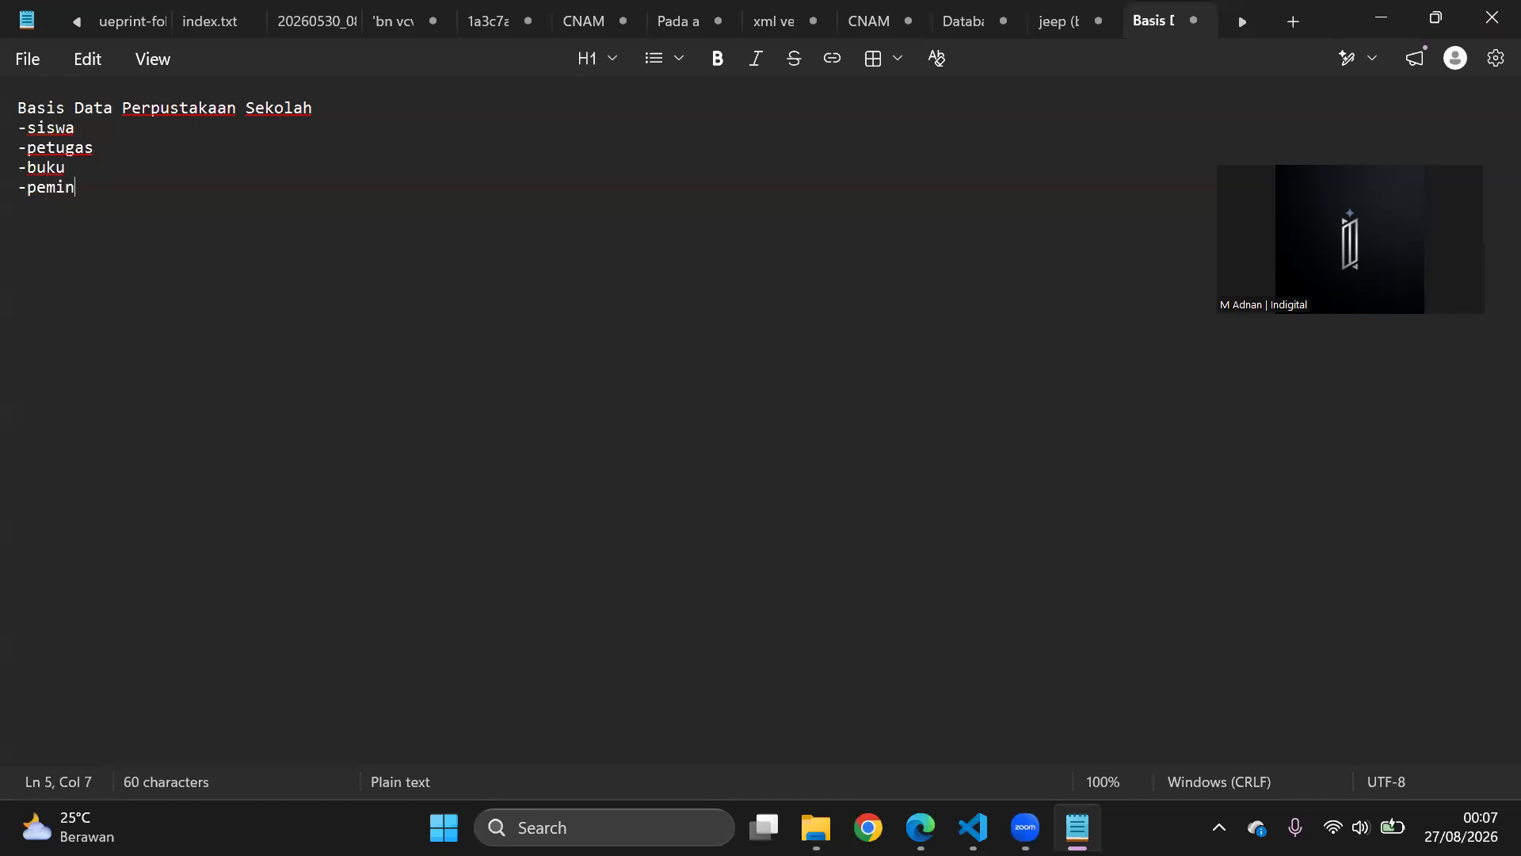
{"action": "key", "text": "BackSpace"}
{"action": "key", "text": "BackSpace"}
{"action": "type", "text": "jaman"}
Step: Insert a dashed kelas entry on its own line between siswa and petugas
{"action": "left_click_drag", "start_coordinate": [76, 127], "coordinate": [16, 128]}
{"action": "left_click", "coordinate": [79, 129]}
{"action": "key", "text": "Return"}
{"action": "type", "text": "-"}
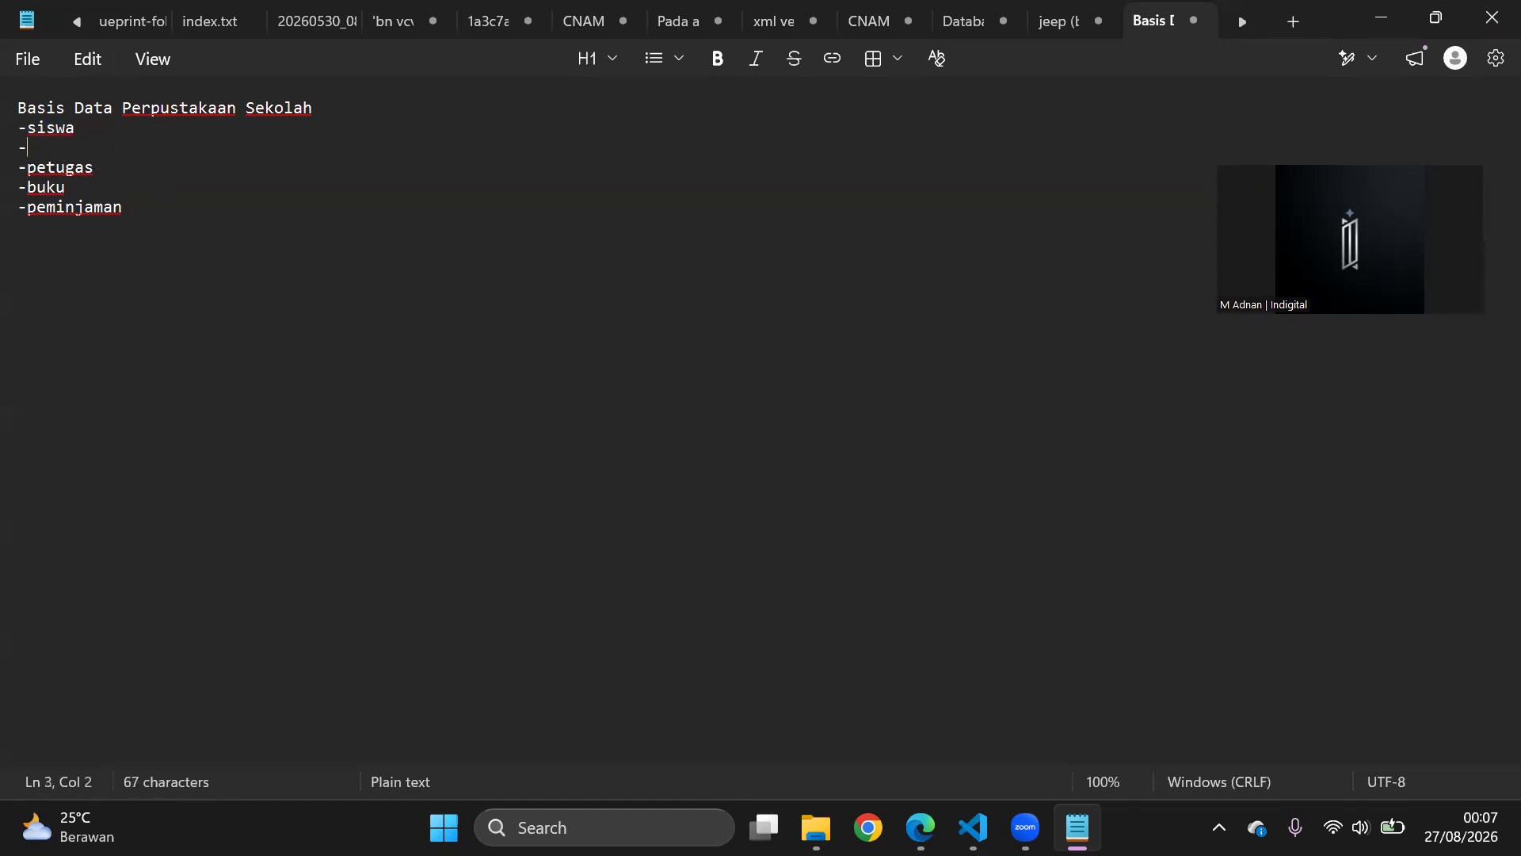
{"action": "type", "text": "kelas"}
{"action": "left_click_drag", "start_coordinate": [79, 148], "coordinate": [21, 149]}
{"action": "right_click", "coordinate": [63, 168]}
{"action": "left_click", "coordinate": [276, 196]}
{"action": "left_click", "coordinate": [119, 208]}
{"action": "left_click", "coordinate": [65, 165]}
{"action": "right_click", "coordinate": [48, 148]}
{"action": "key", "text": "Escape"}
{"action": "right_click", "coordinate": [47, 127]}
{"action": "left_click", "coordinate": [123, 149]}
{"action": "key", "text": "ctrl+z"}
Step: Switch to File Explorer and open the xampp folder on the Windows (C:) drive
{"action": "left_click", "coordinate": [816, 827]}
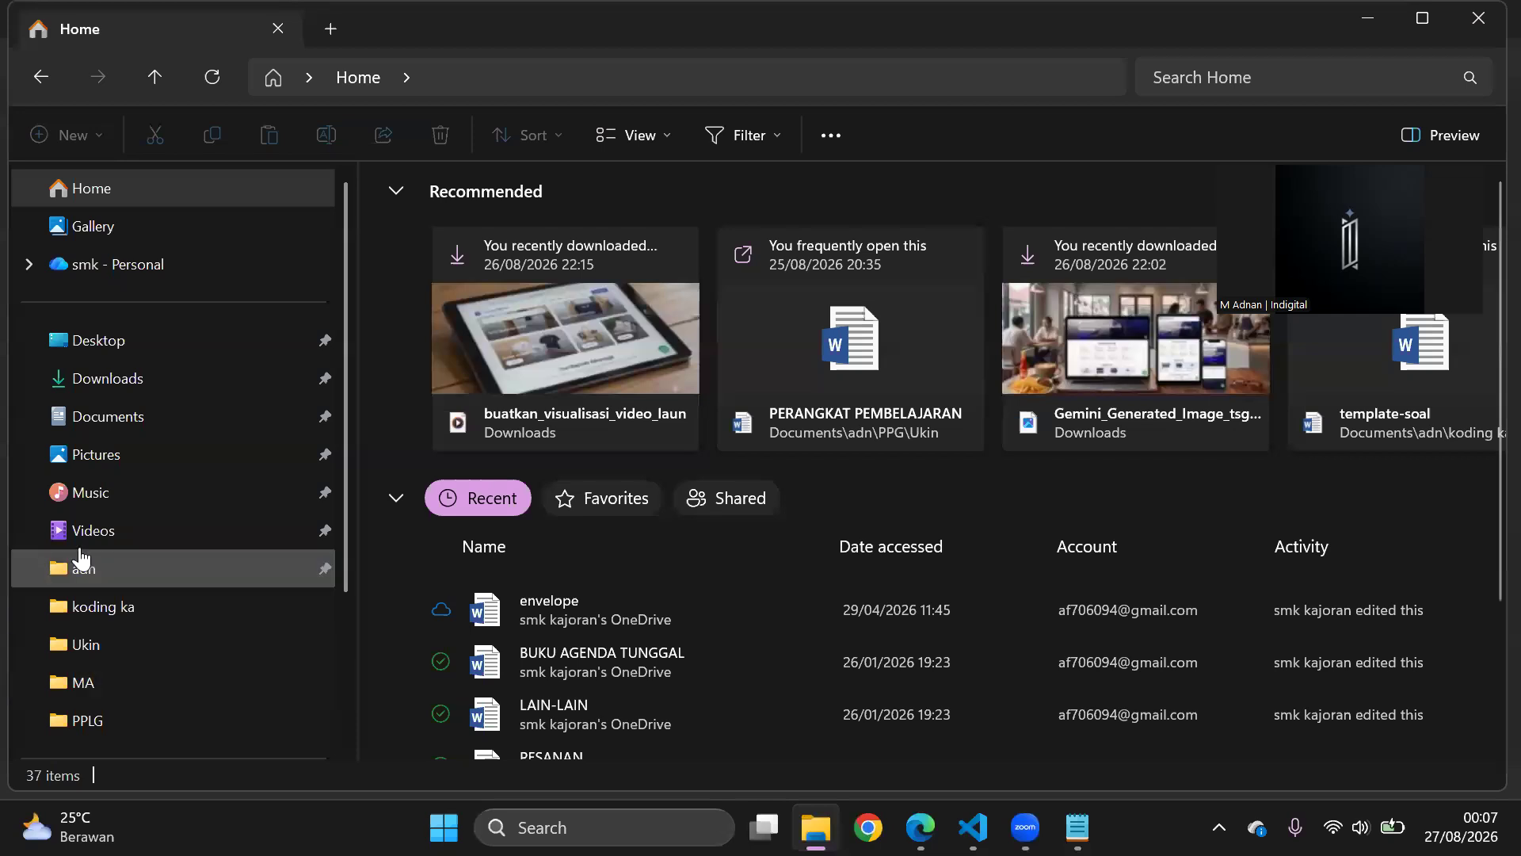
{"action": "scroll", "coordinate": [204, 544], "scroll_direction": "down", "scroll_amount": 3}
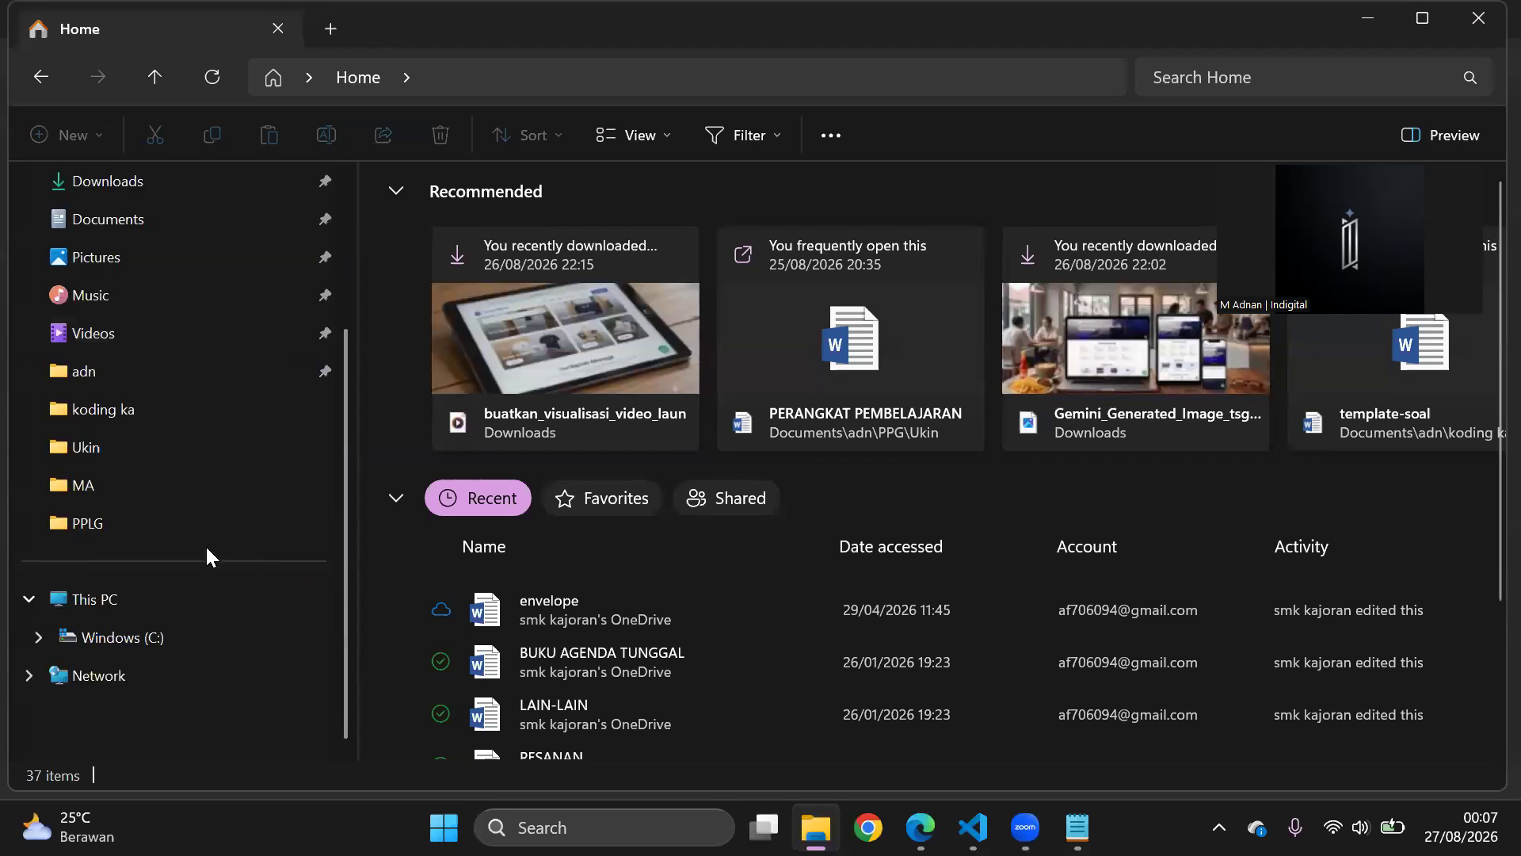
{"action": "left_click", "coordinate": [147, 639]}
{"action": "left_click", "coordinate": [438, 488]}
{"action": "left_click", "coordinate": [437, 488]}
{"action": "double_click", "coordinate": [550, 486]}
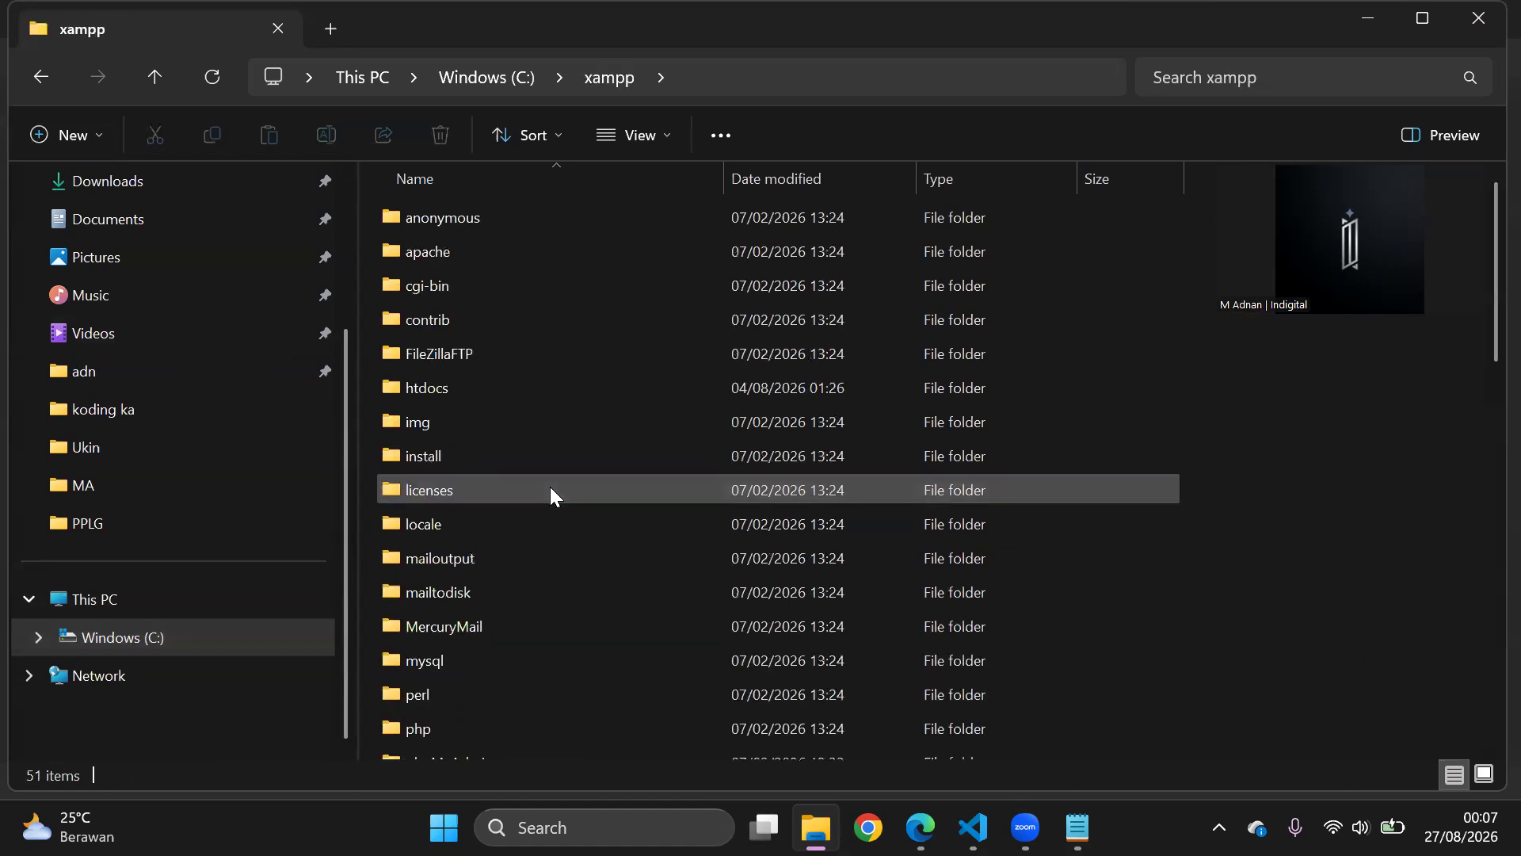
Step: Launch the xampp_start application from the xampp folder
{"action": "scroll", "coordinate": [571, 547], "scroll_direction": "down", "scroll_amount": 10}
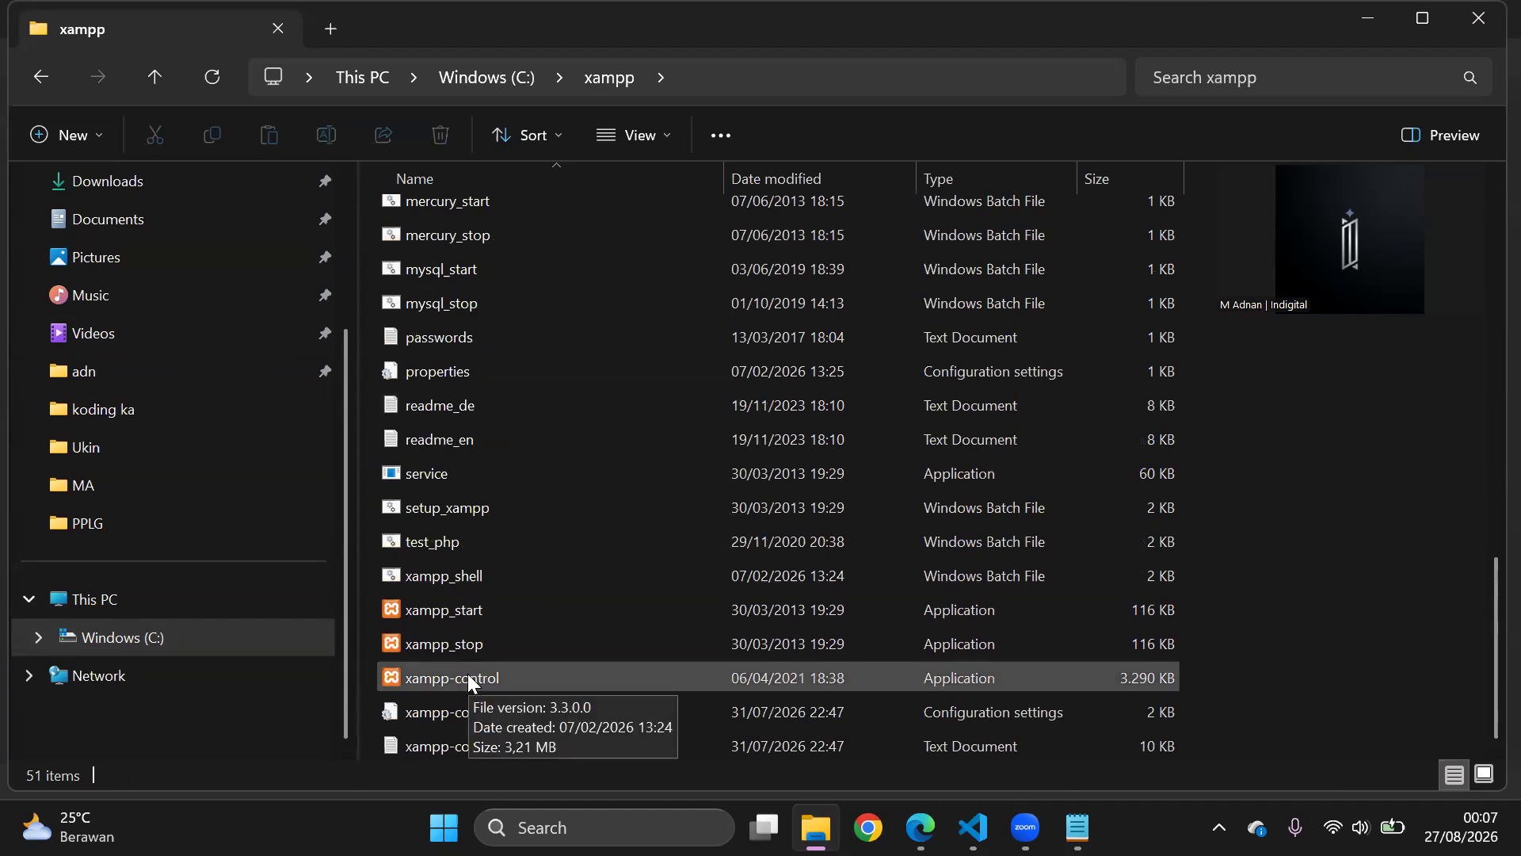
{"action": "left_click", "coordinate": [469, 678]}
{"action": "left_click", "coordinate": [464, 606]}
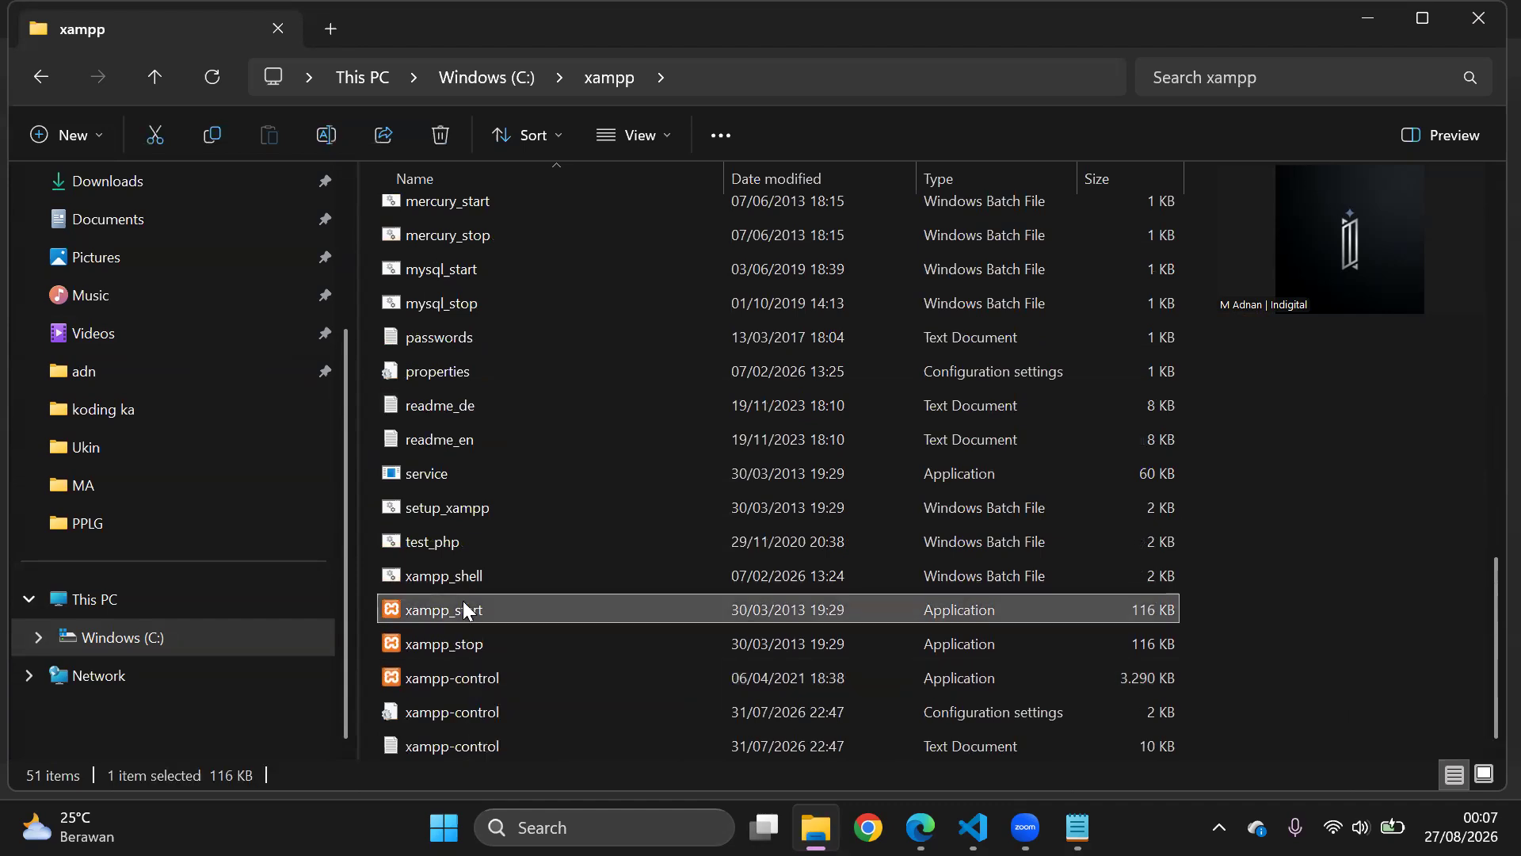
{"action": "double_click", "coordinate": [610, 609]}
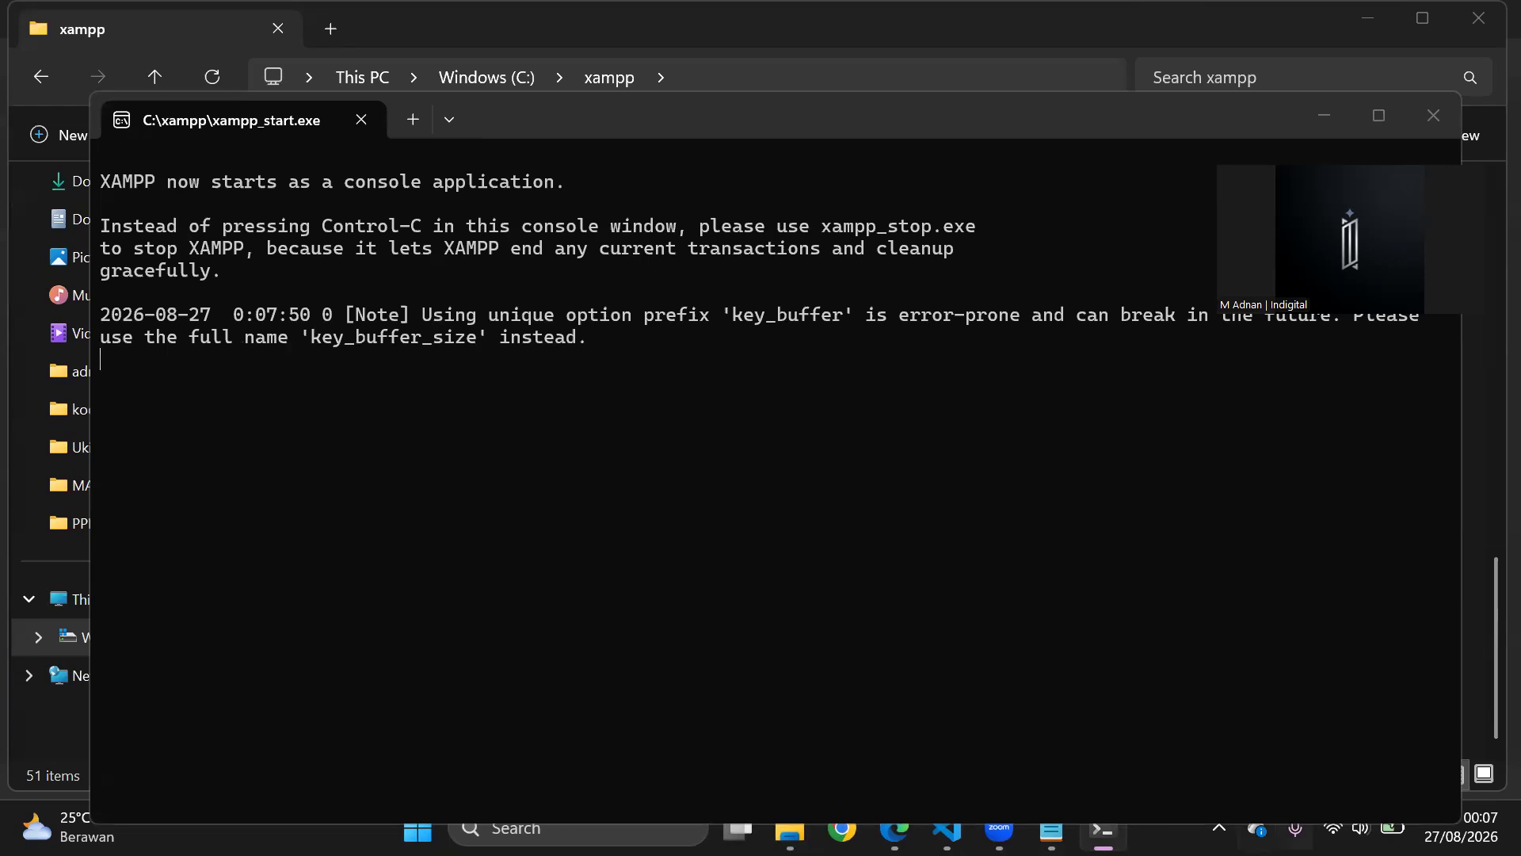
Step: Switch to Edge, replace the old phpMyAdmin tab with a fresh localhost/phpmyadmin page, and open the server's database list
{"action": "left_click", "coordinate": [894, 830]}
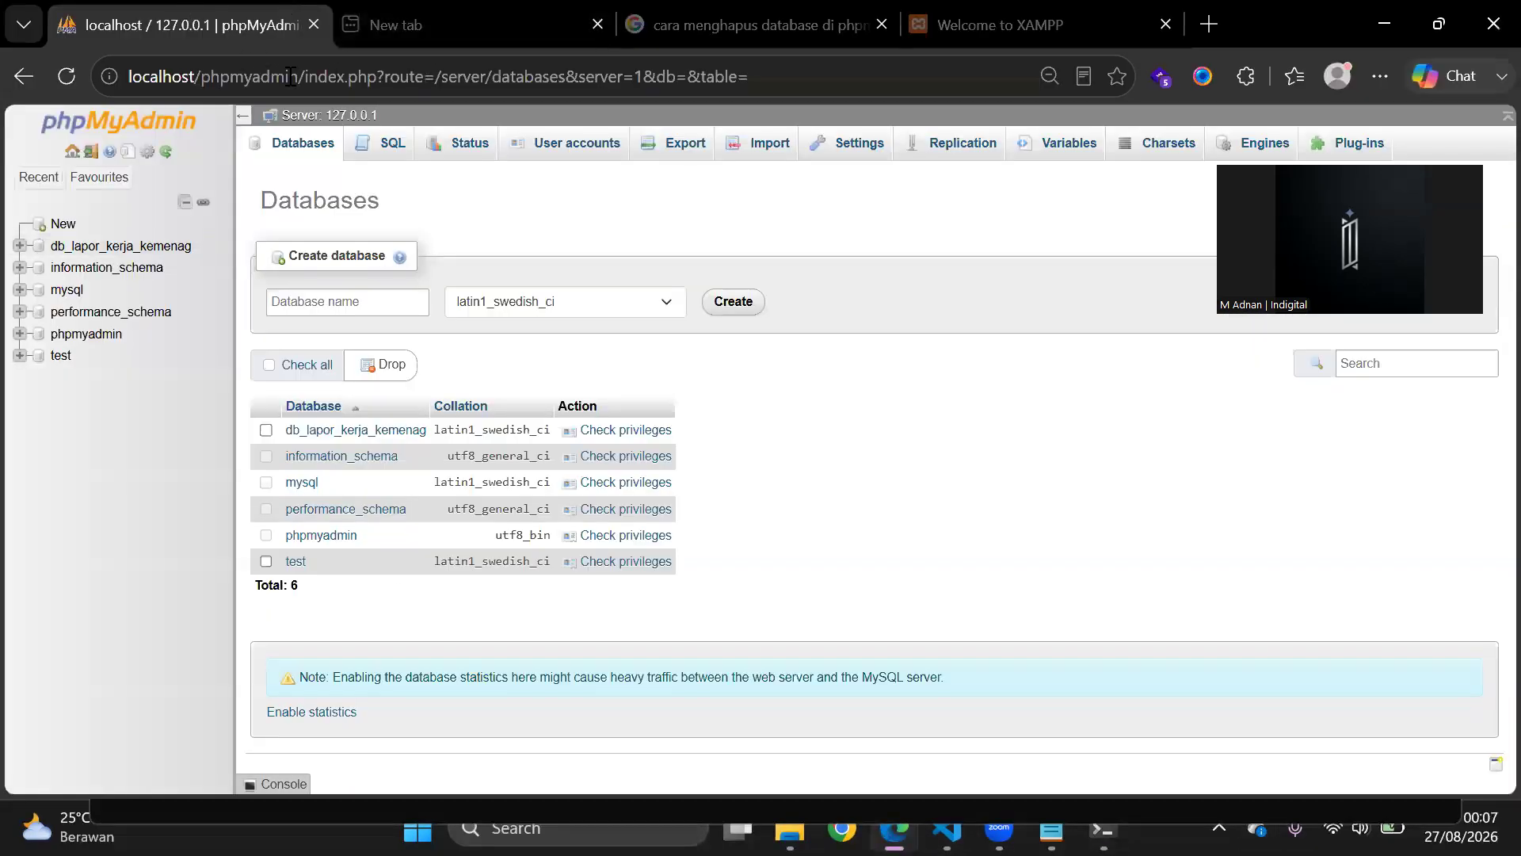
{"action": "left_click", "coordinate": [315, 25]}
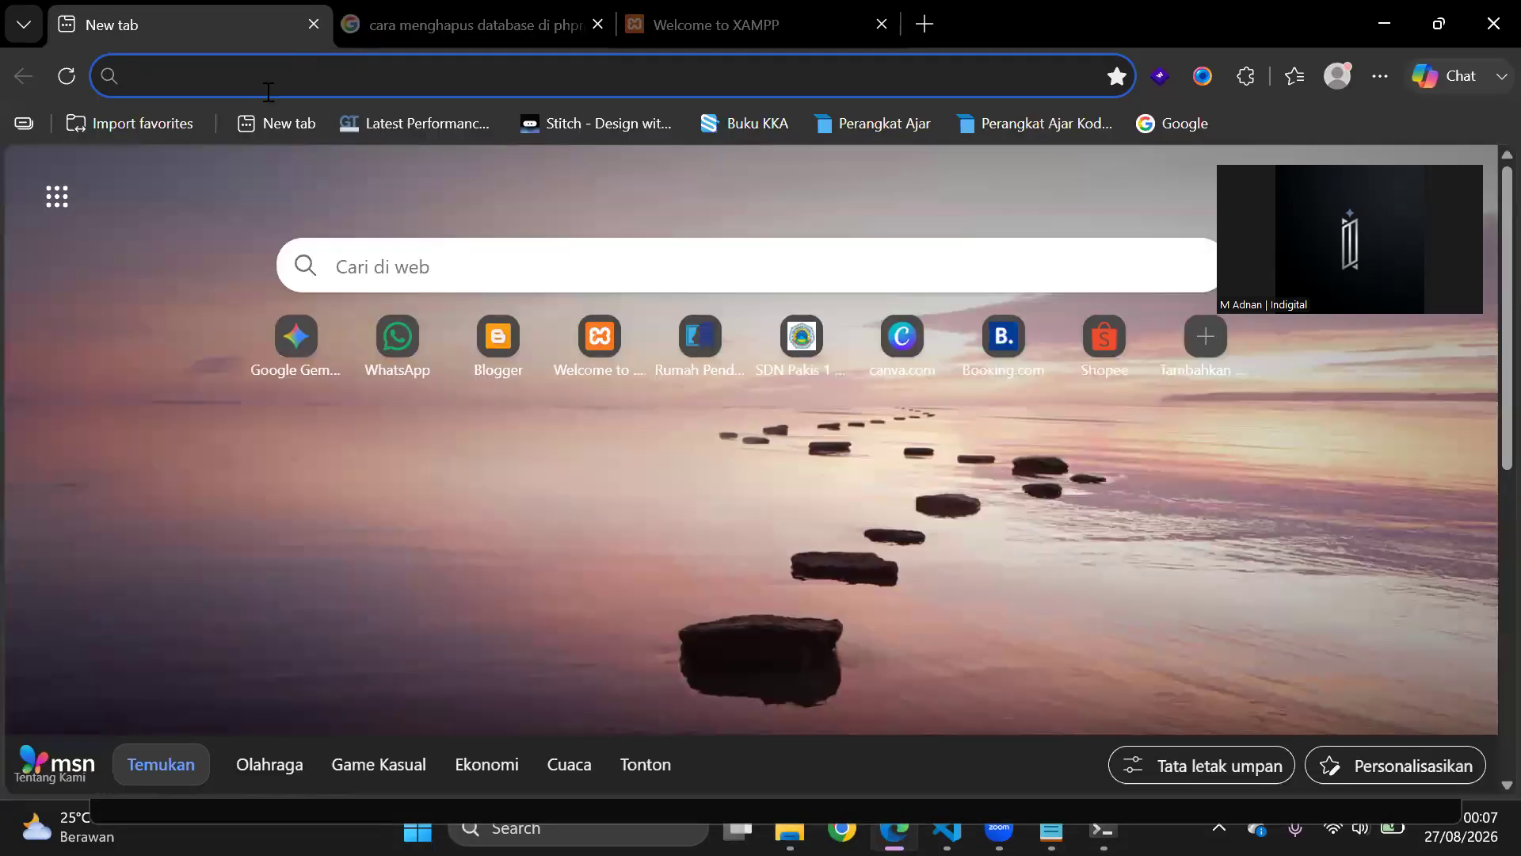
{"action": "type", "text": "local"}
{"action": "key", "text": "Down"}
{"action": "key", "text": "Return"}
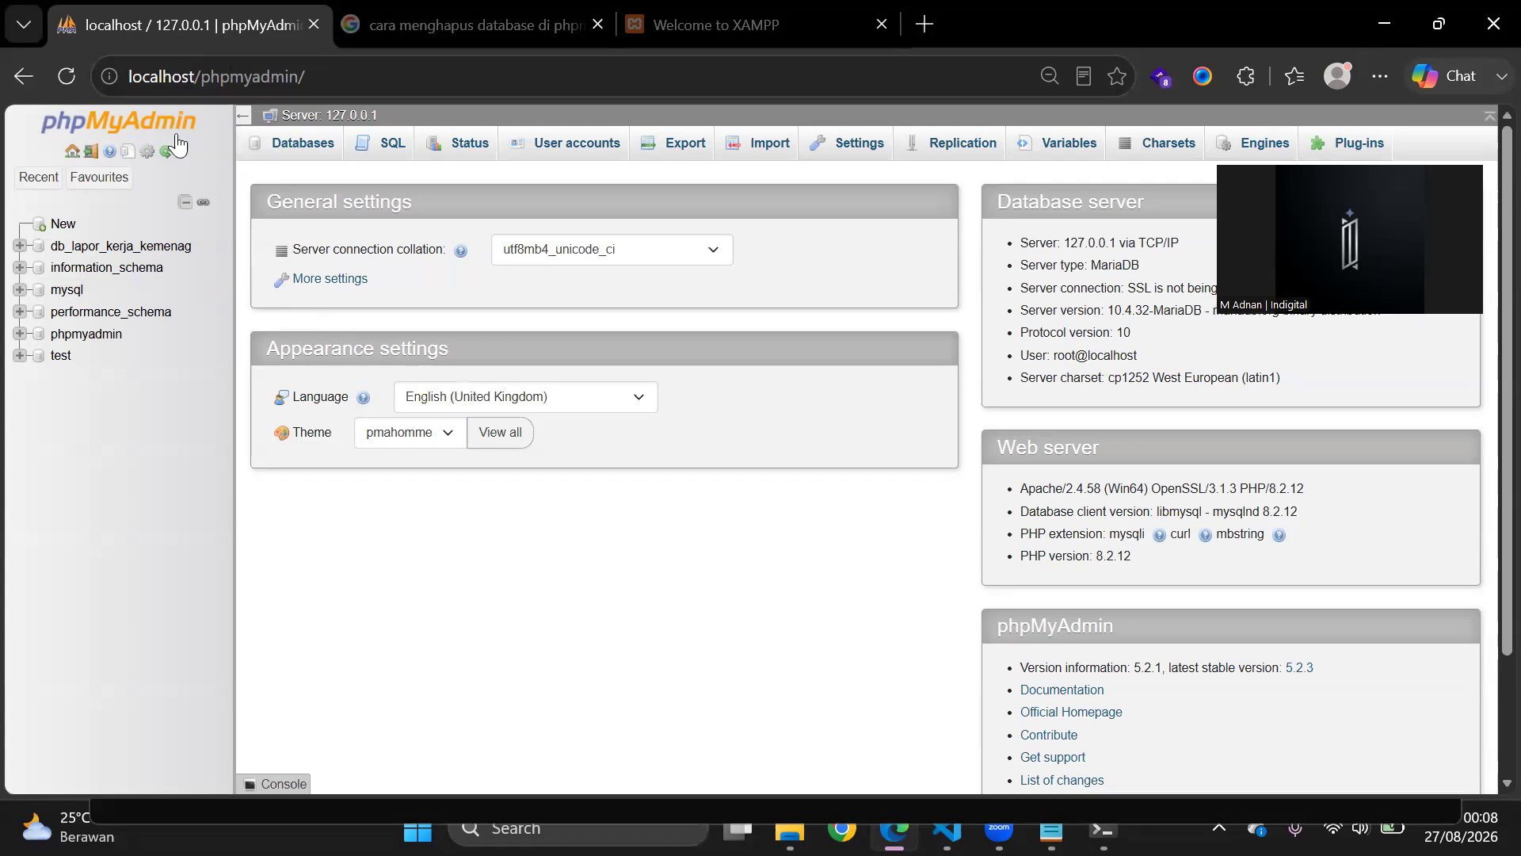
{"action": "left_click", "coordinate": [302, 155]}
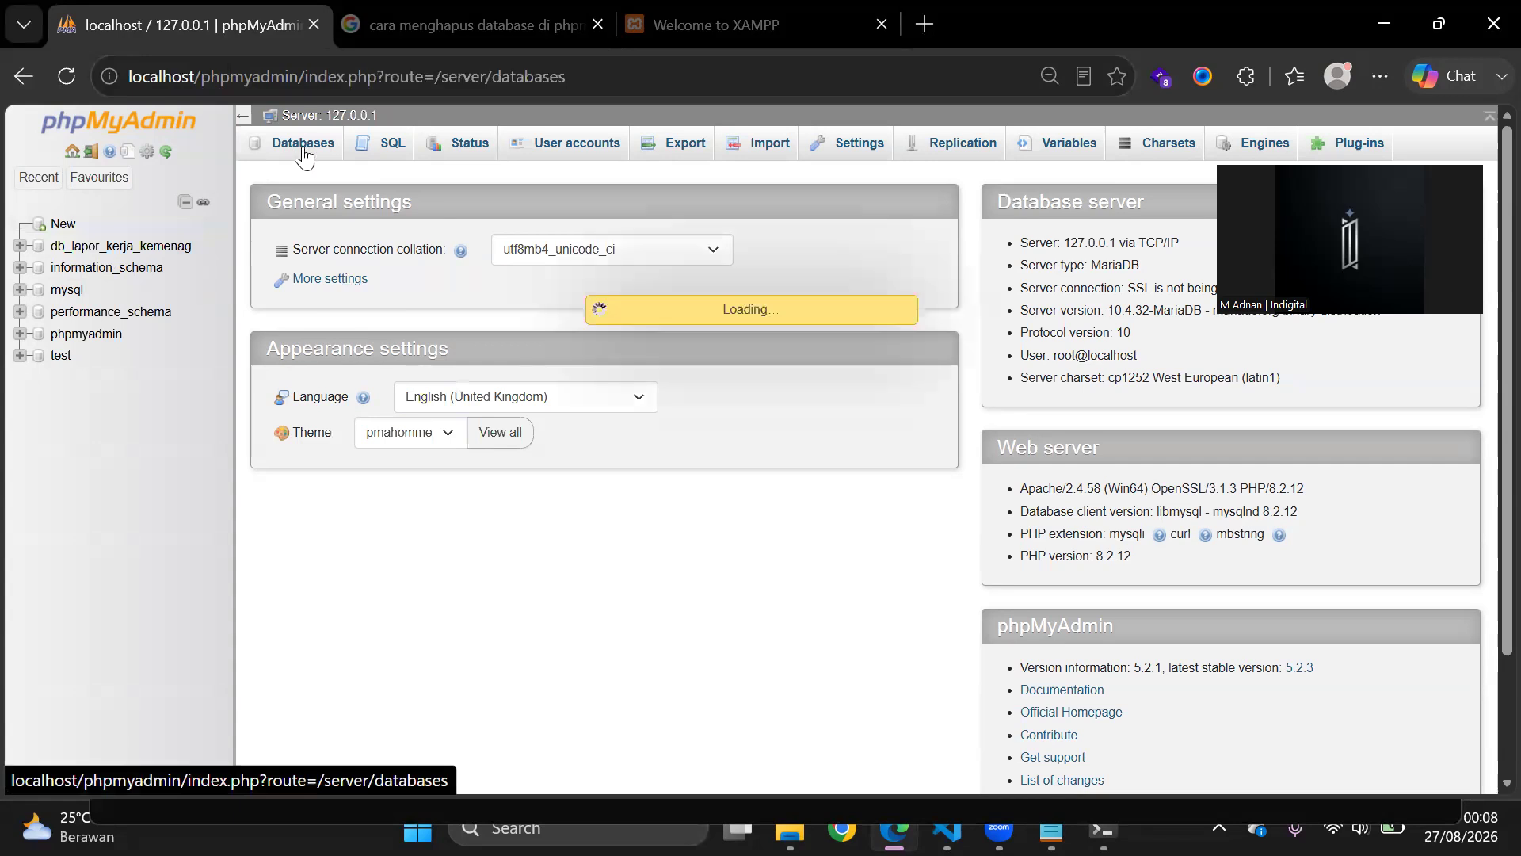
{"action": "left_click", "coordinate": [379, 300]}
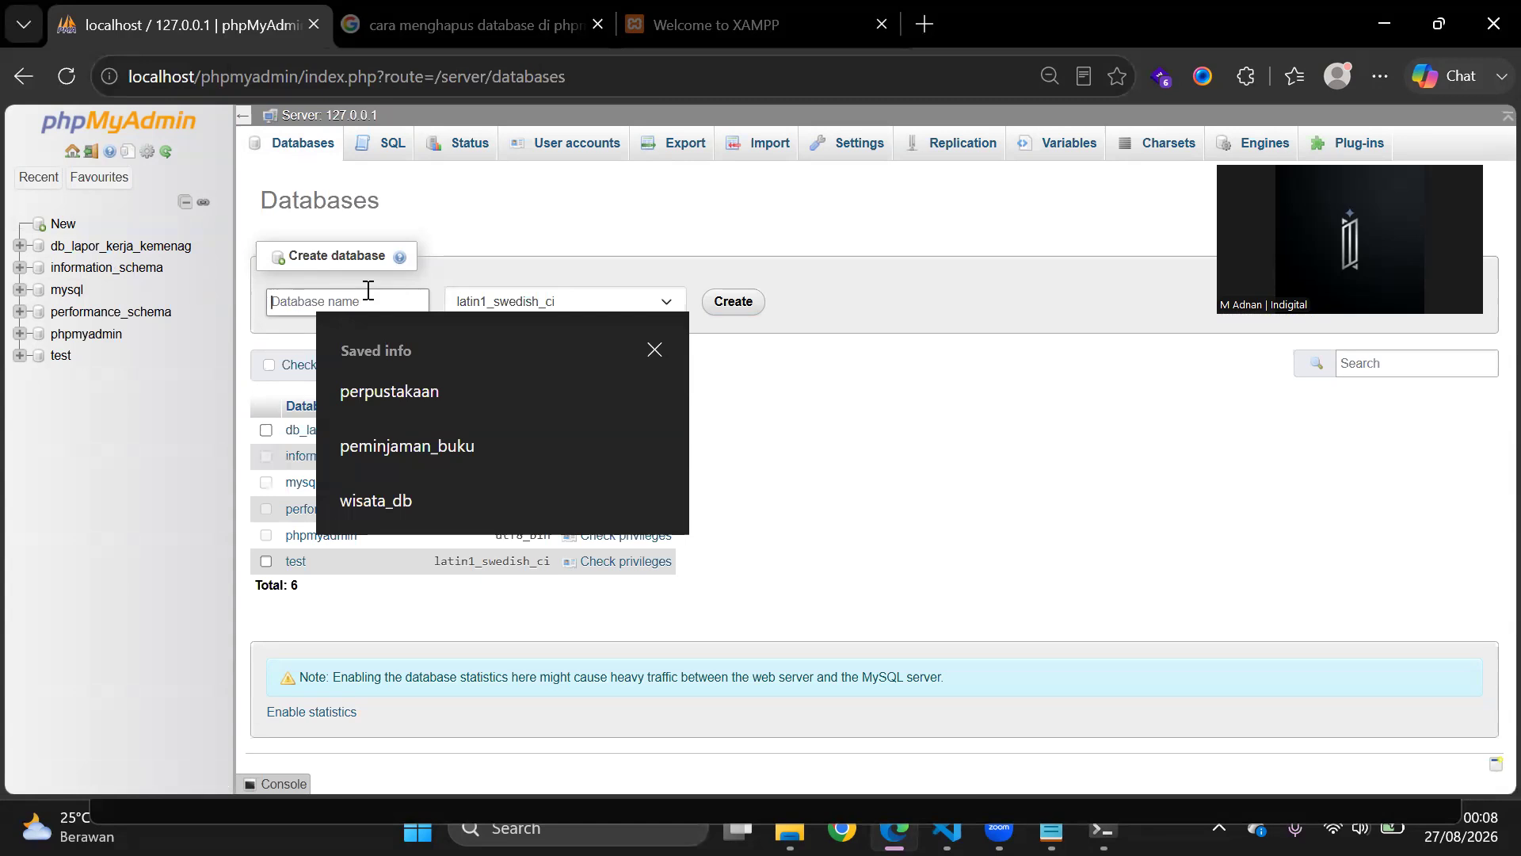
{"action": "type", "text": "library"}
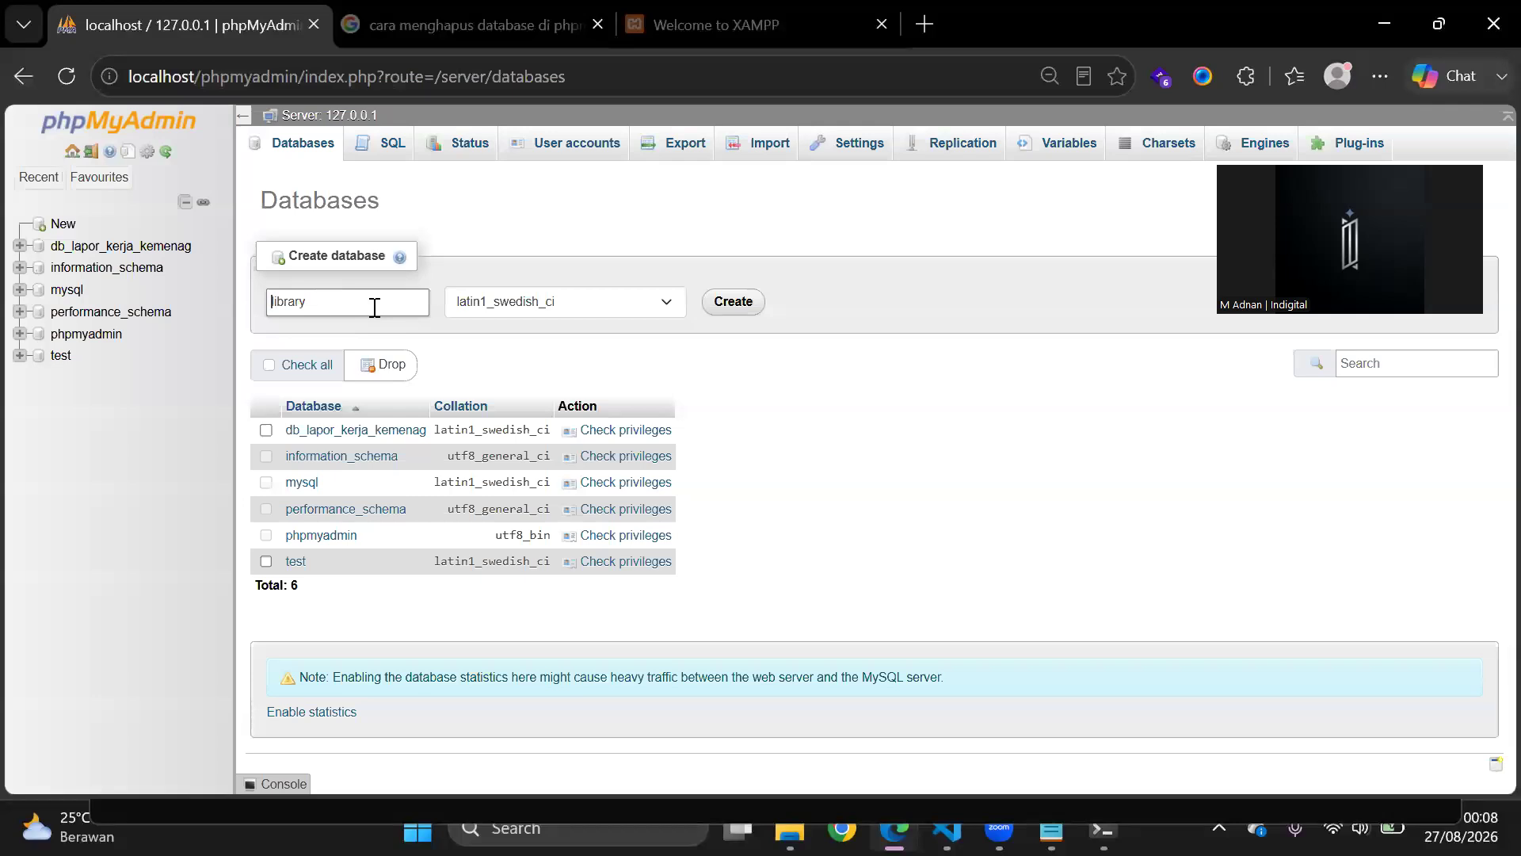
{"action": "key", "text": "Home"}
{"action": "type", "text": "digital_"}
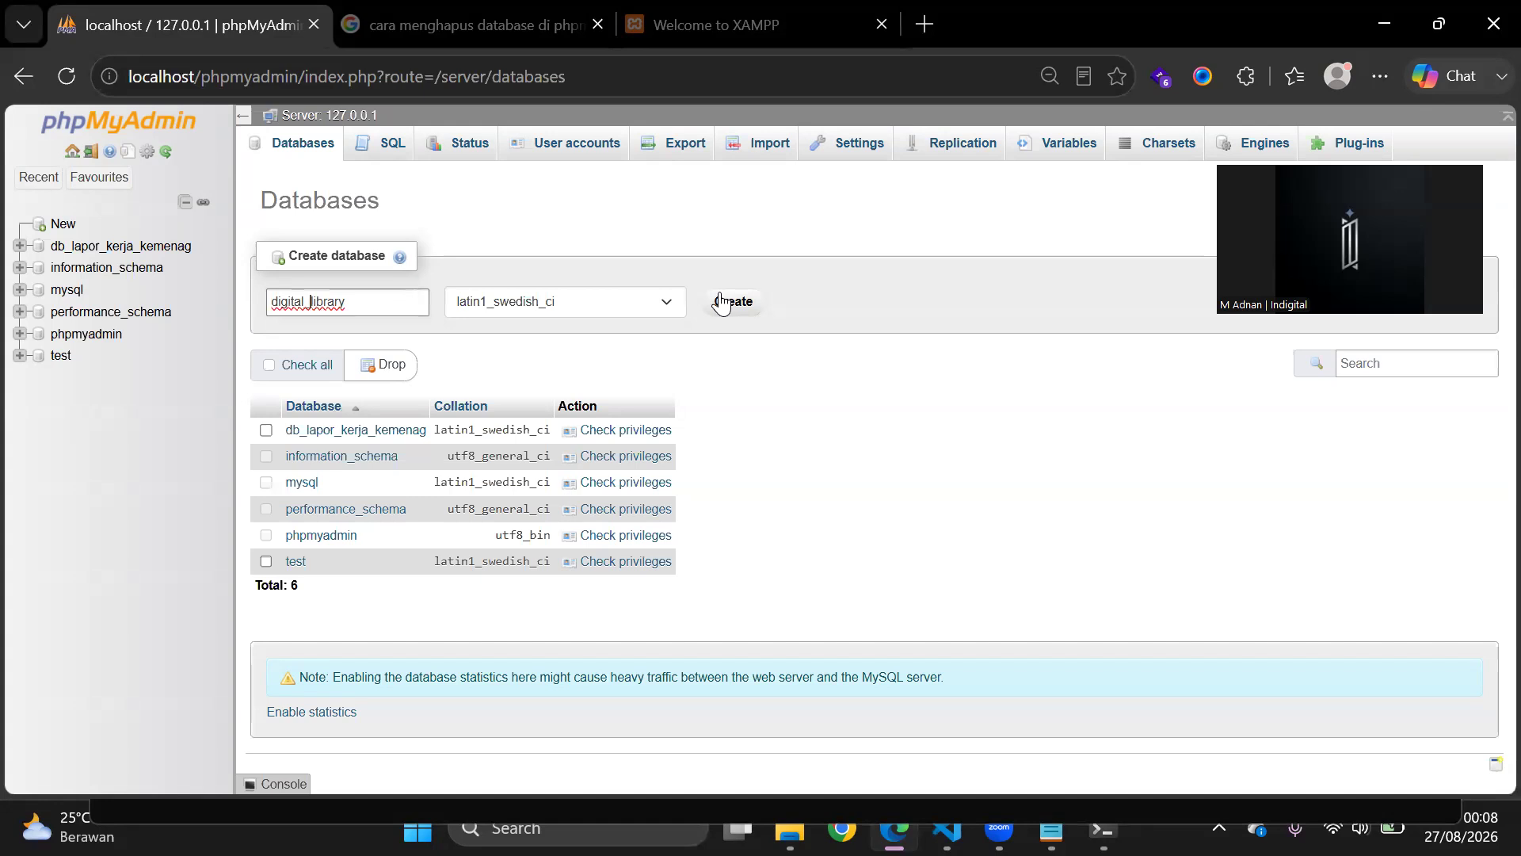
Step: Create a database named perpustakaan_digital and open its structure page
{"action": "left_click", "coordinate": [367, 306]}
{"action": "key", "text": "ctrl+a"}
{"action": "type", "text": "perp"}
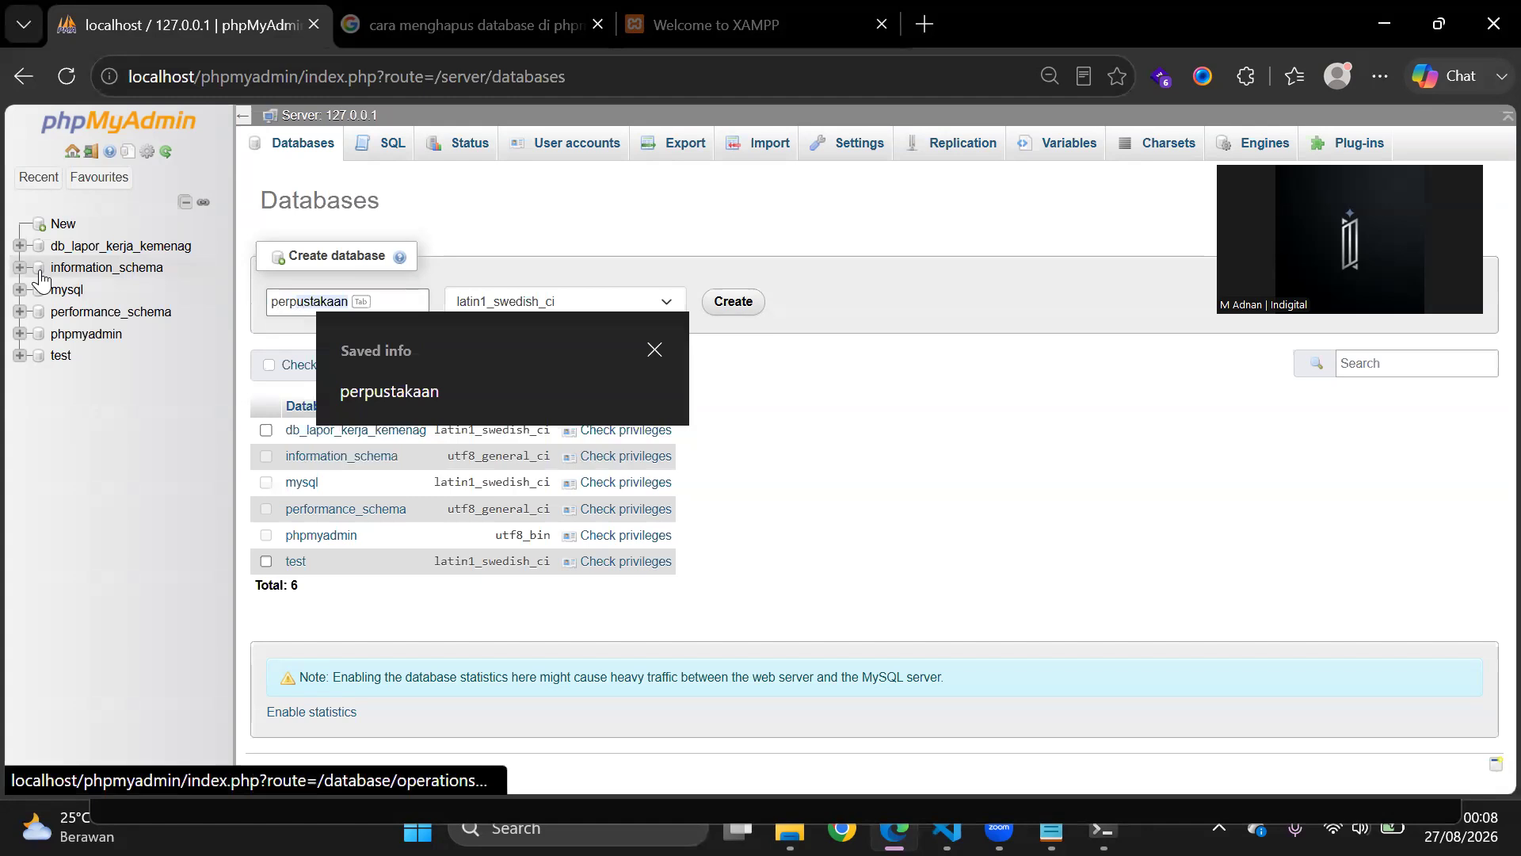
{"action": "type", "text": "ustaa"}
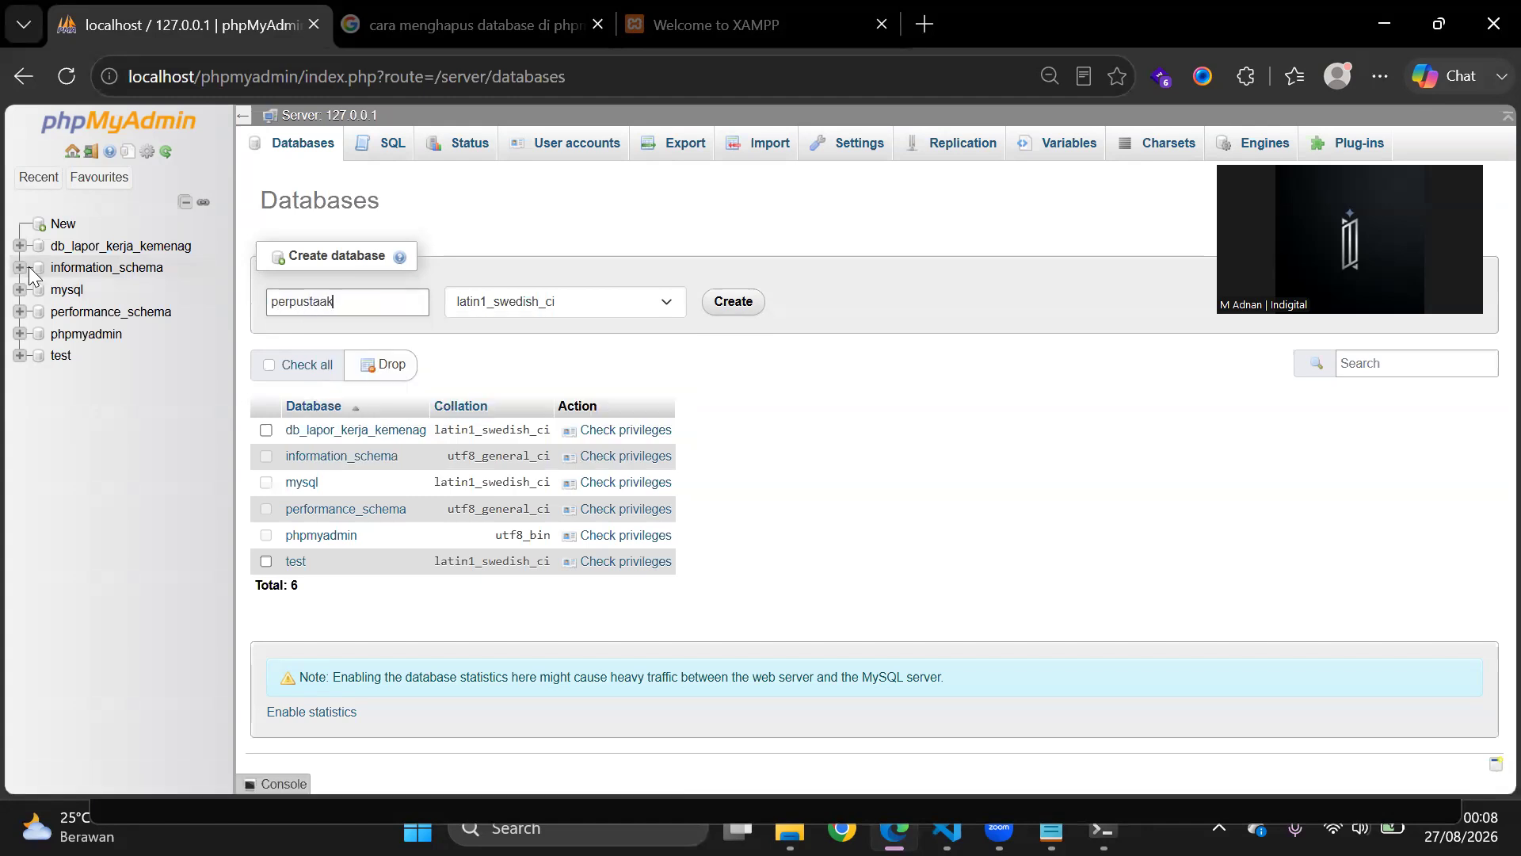
{"action": "key", "text": "BackSpace"}
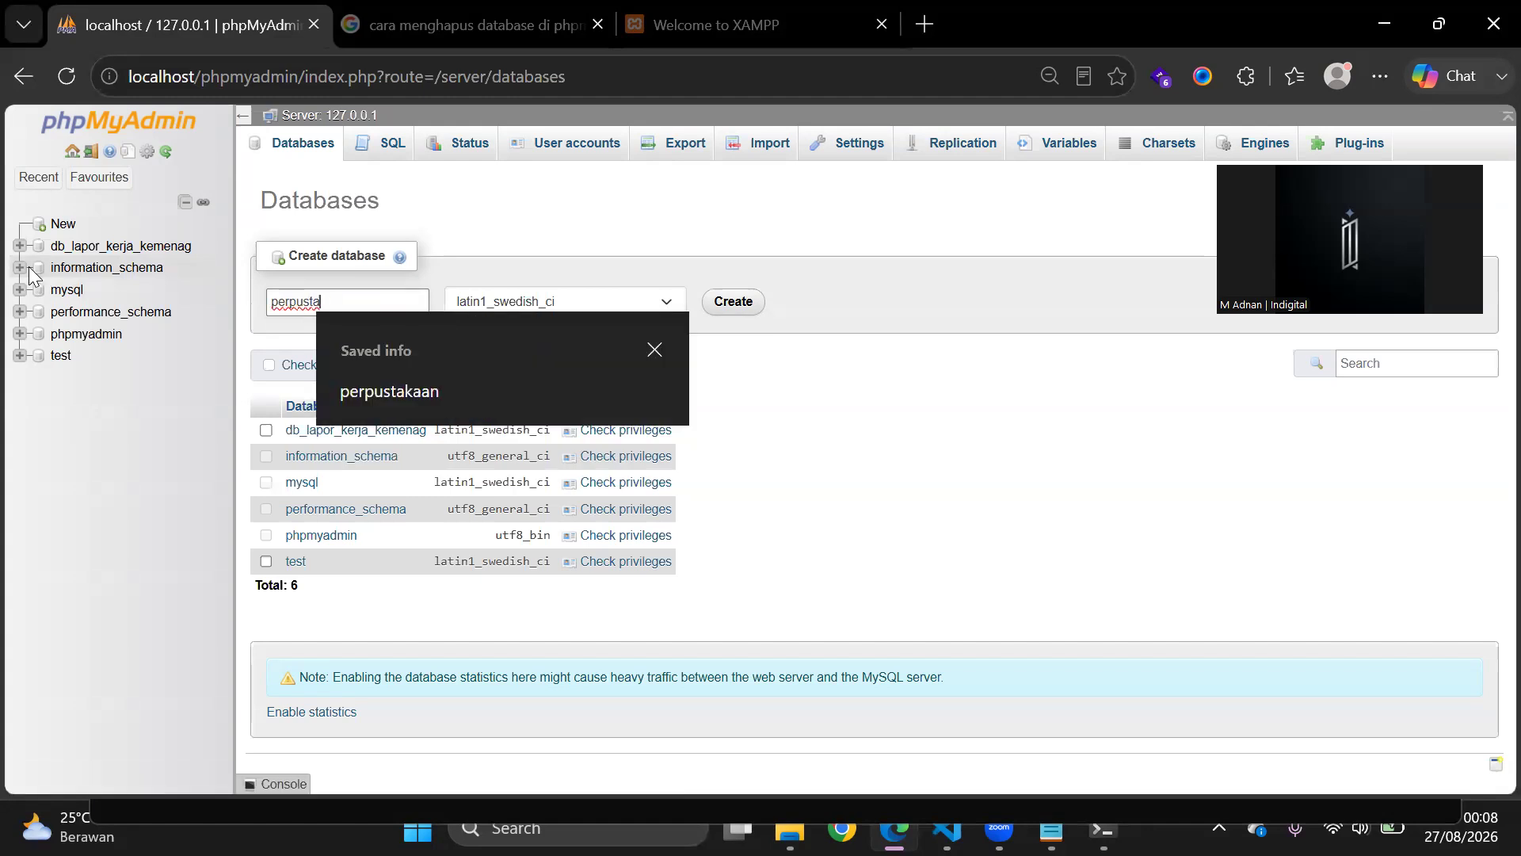
{"action": "key", "text": "Down"}
{"action": "key", "text": "Return"}
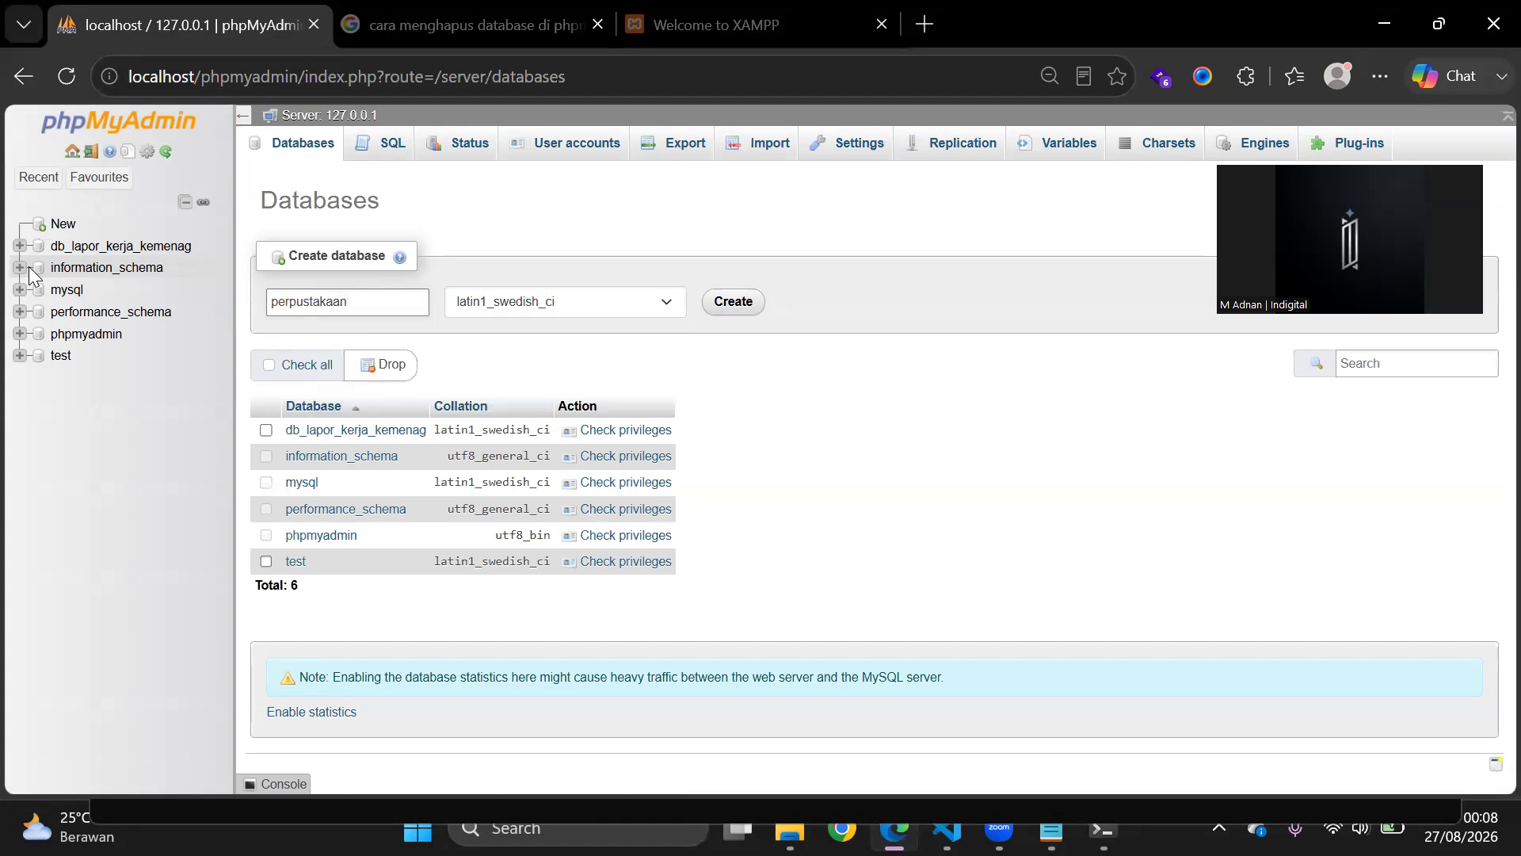
{"action": "type", "text": "_digital"}
{"action": "key", "text": "Return"}
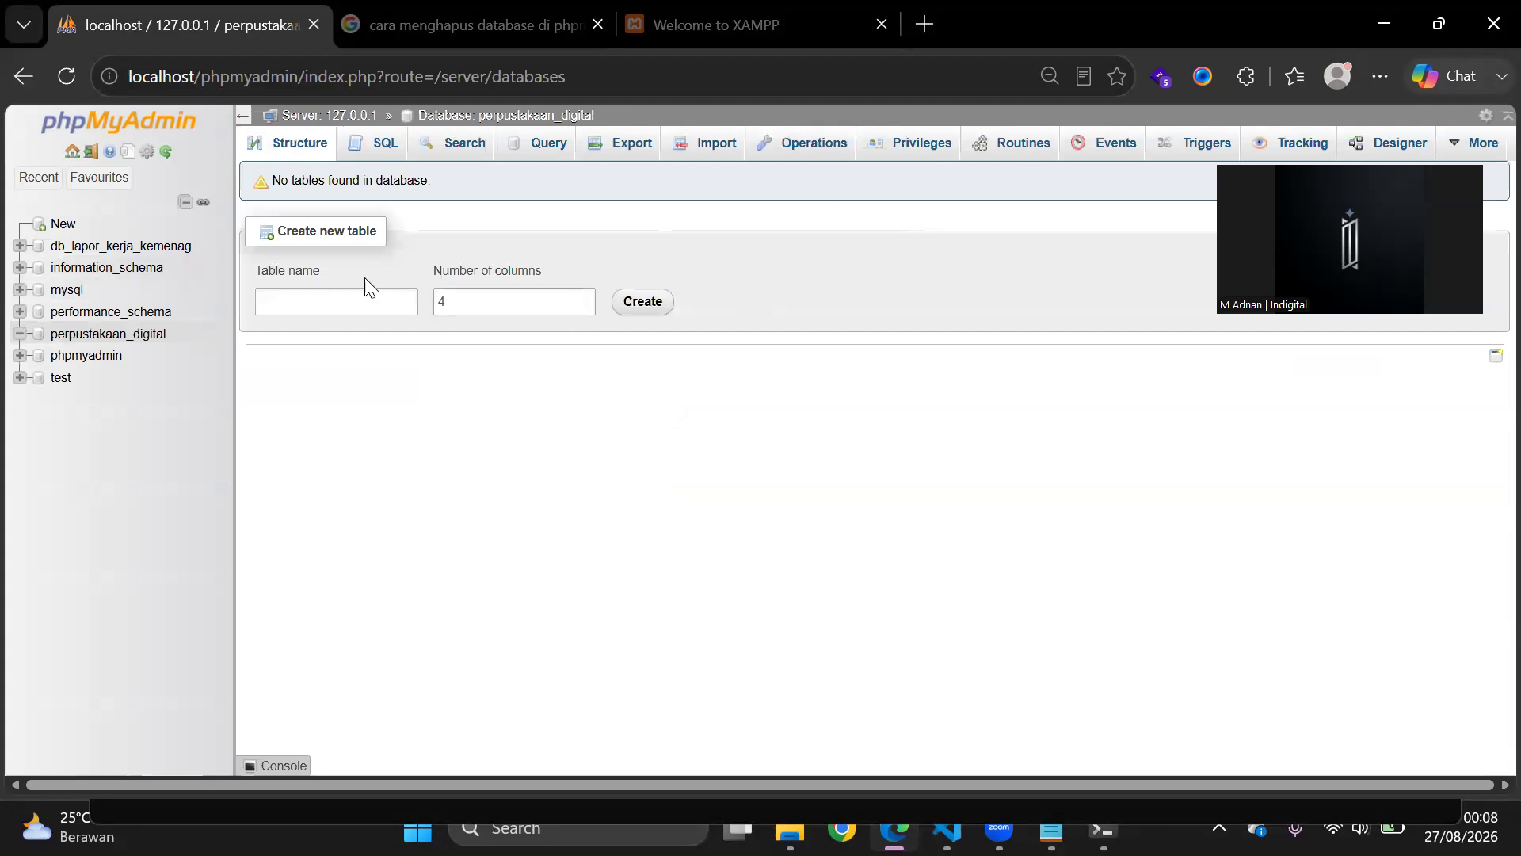
{"action": "left_click", "coordinate": [69, 337]}
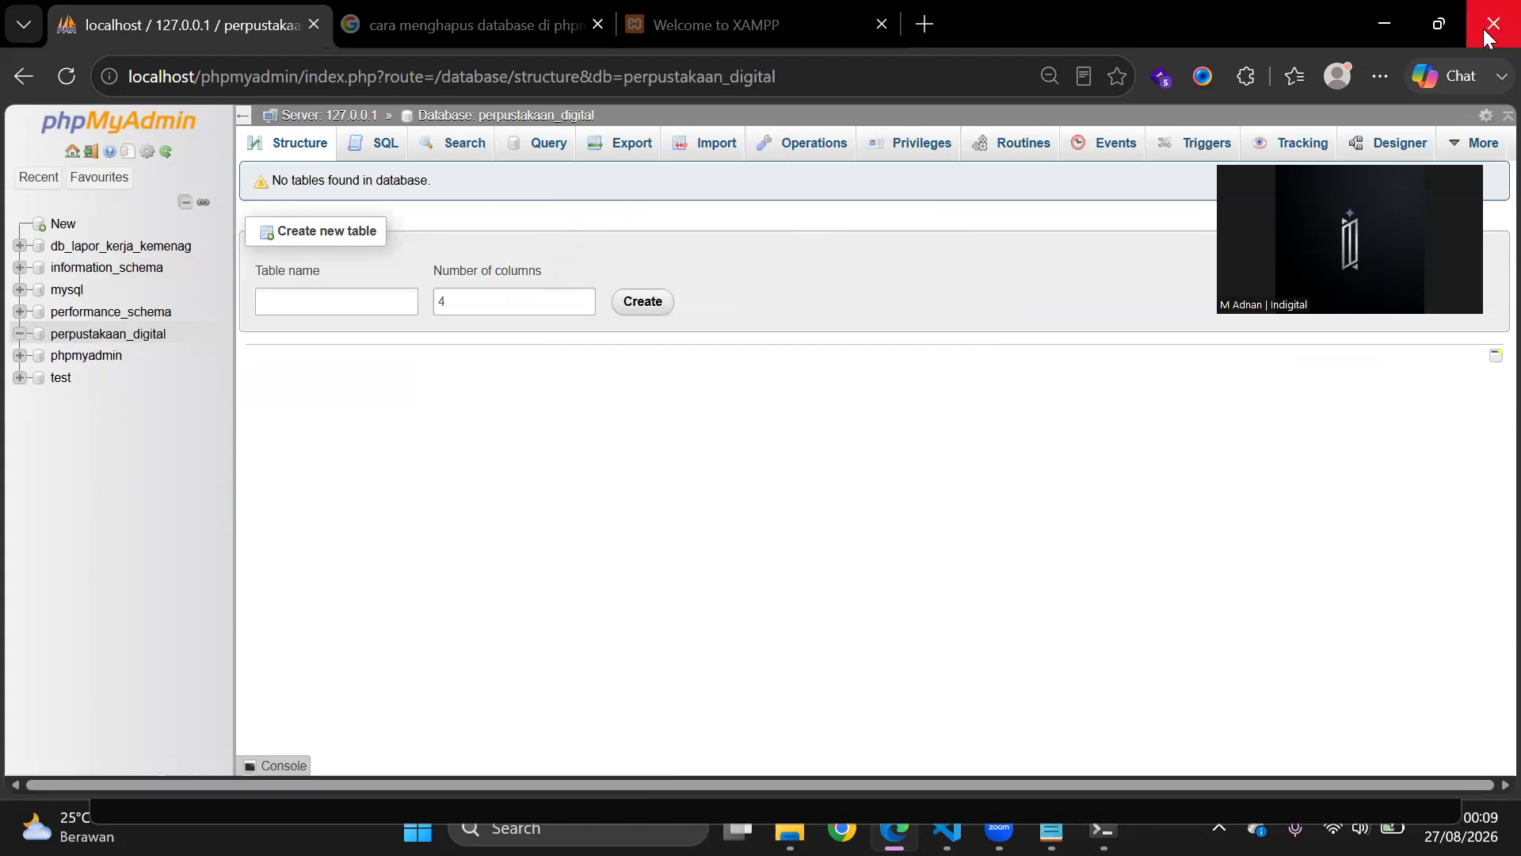
{"action": "left_click", "coordinate": [1440, 24]}
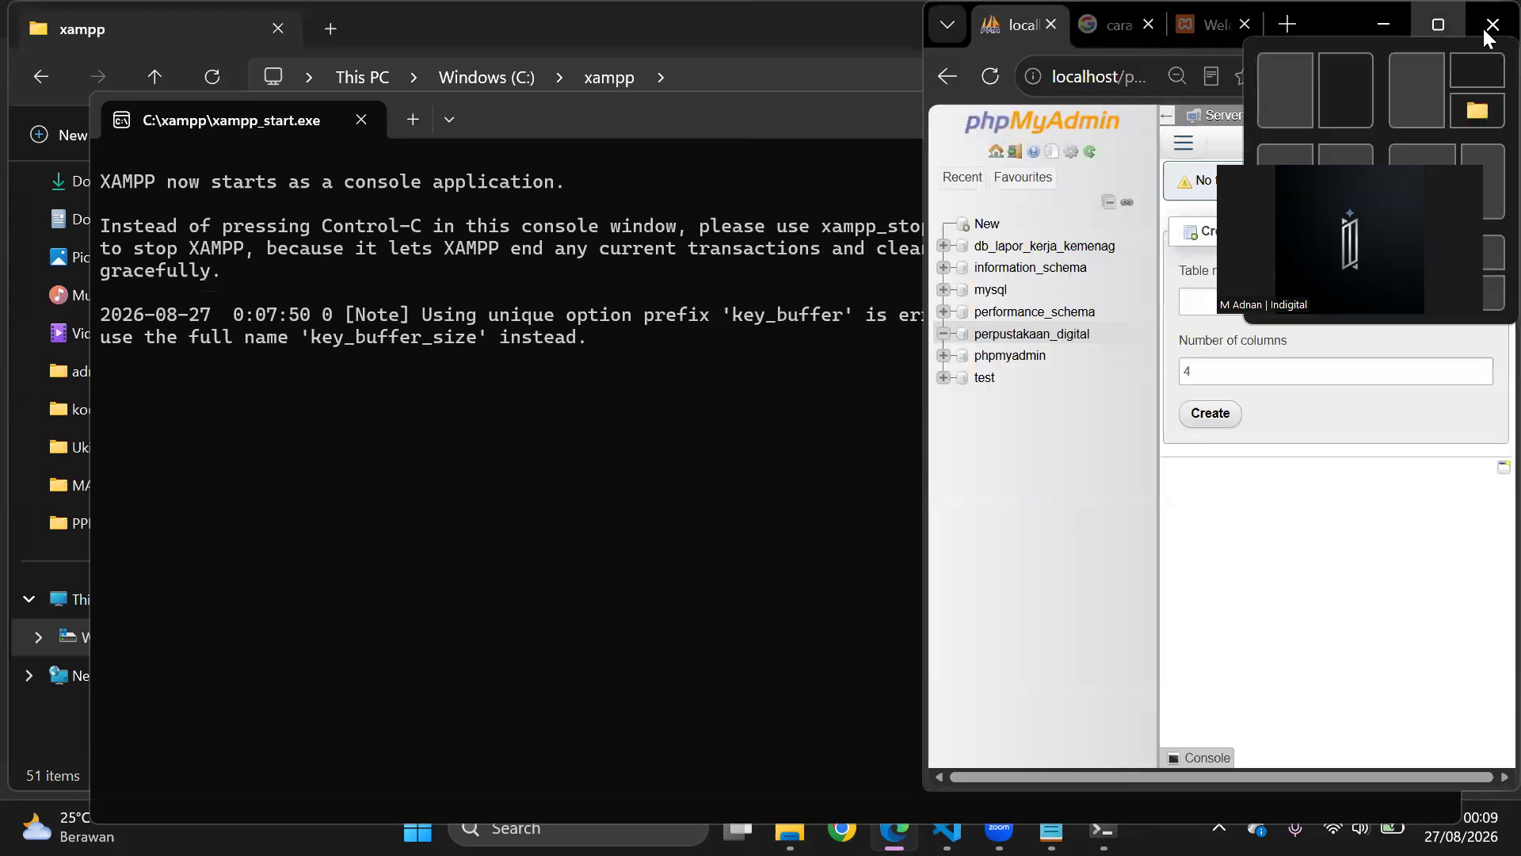
{"action": "left_click", "coordinate": [1439, 23]}
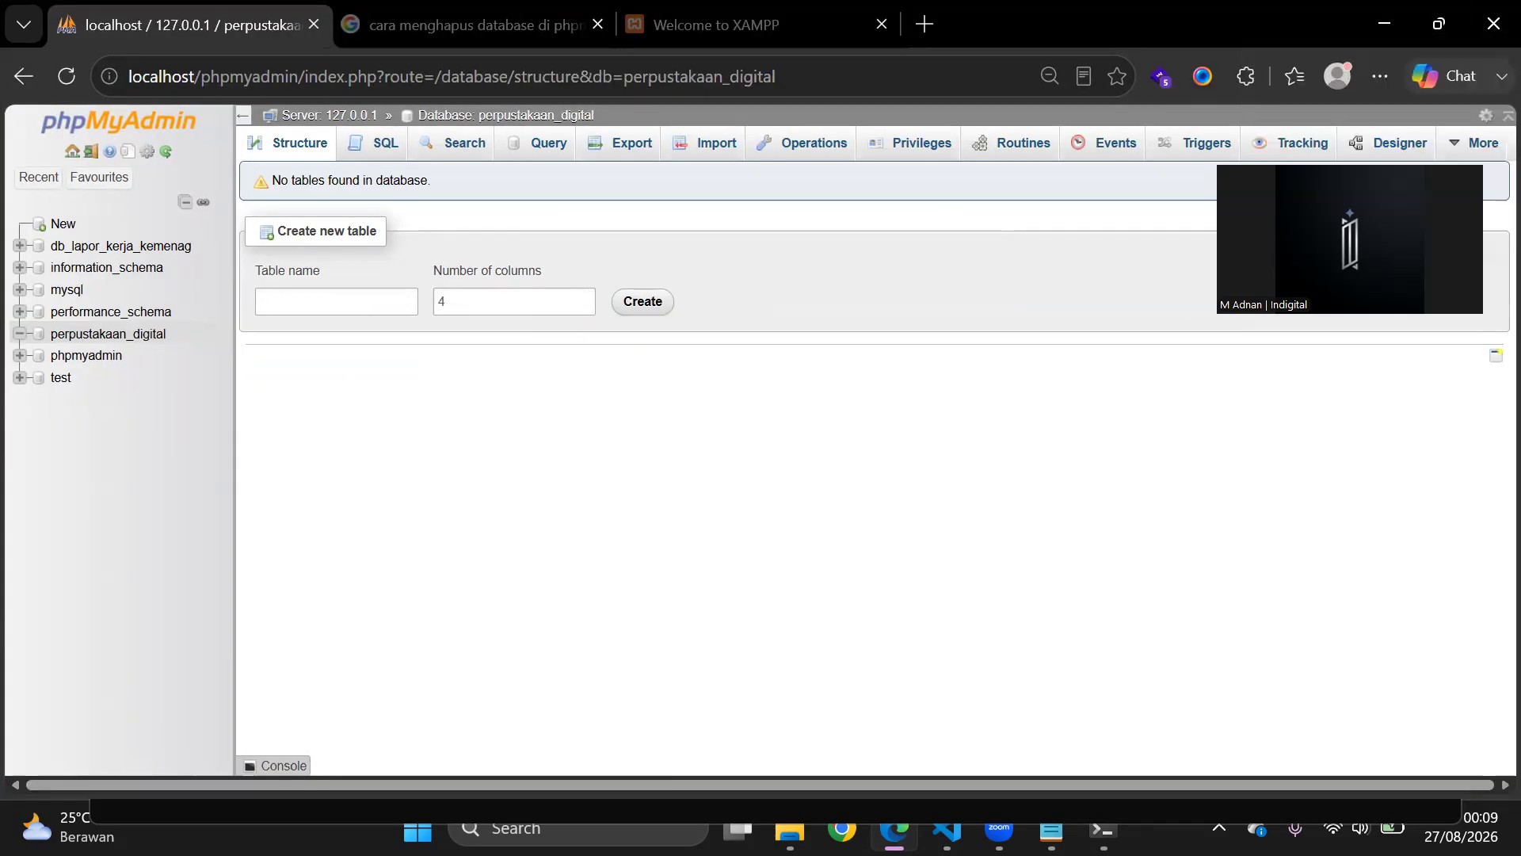
{"action": "left_click", "coordinate": [1103, 828]}
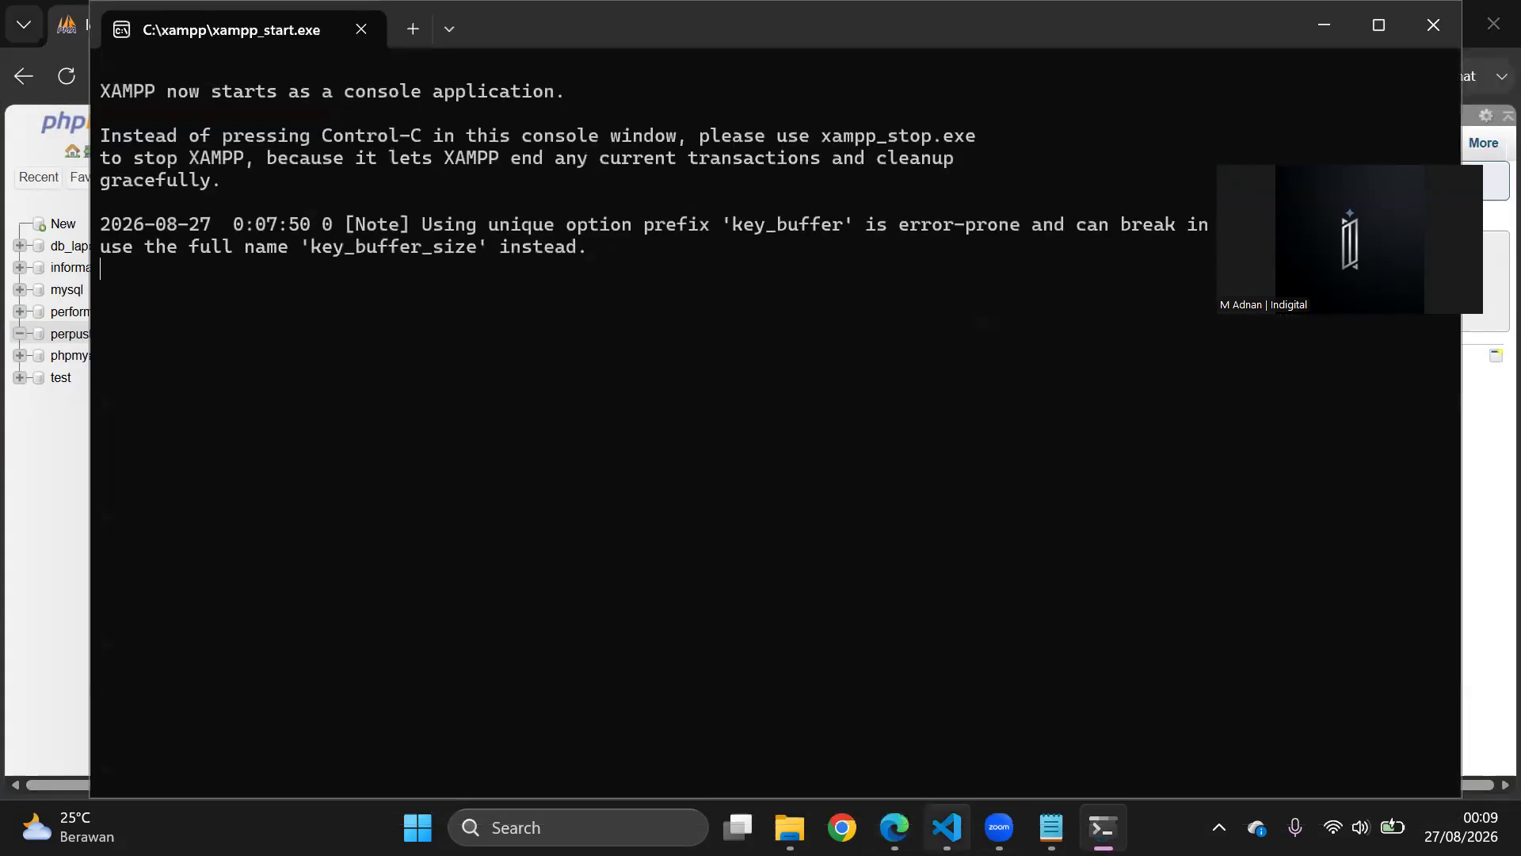
{"action": "left_click", "coordinate": [894, 828]}
{"action": "left_click", "coordinate": [312, 302]}
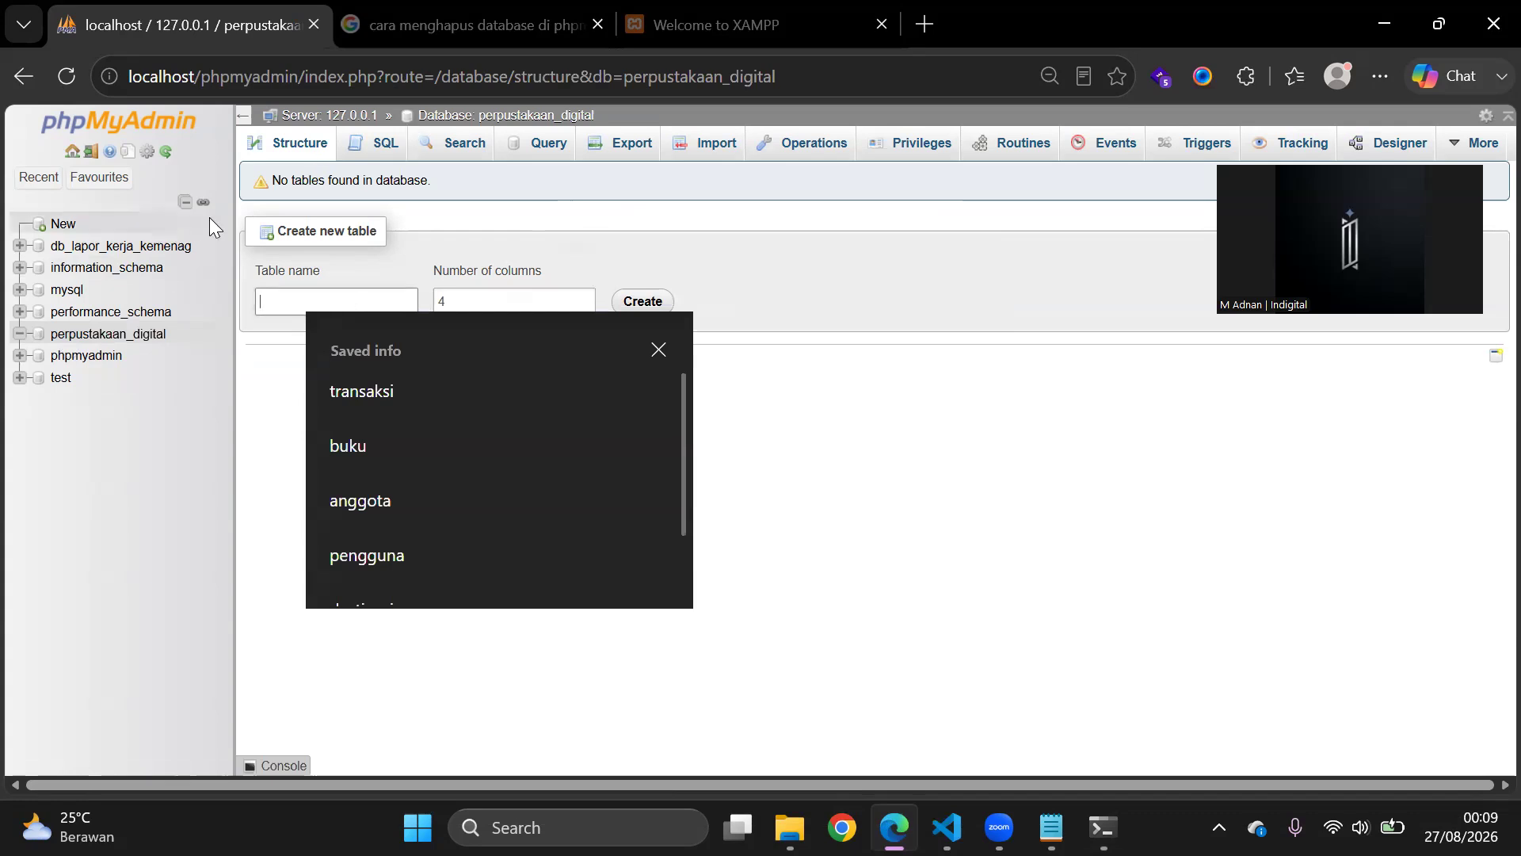
{"action": "left_click", "coordinate": [108, 347]}
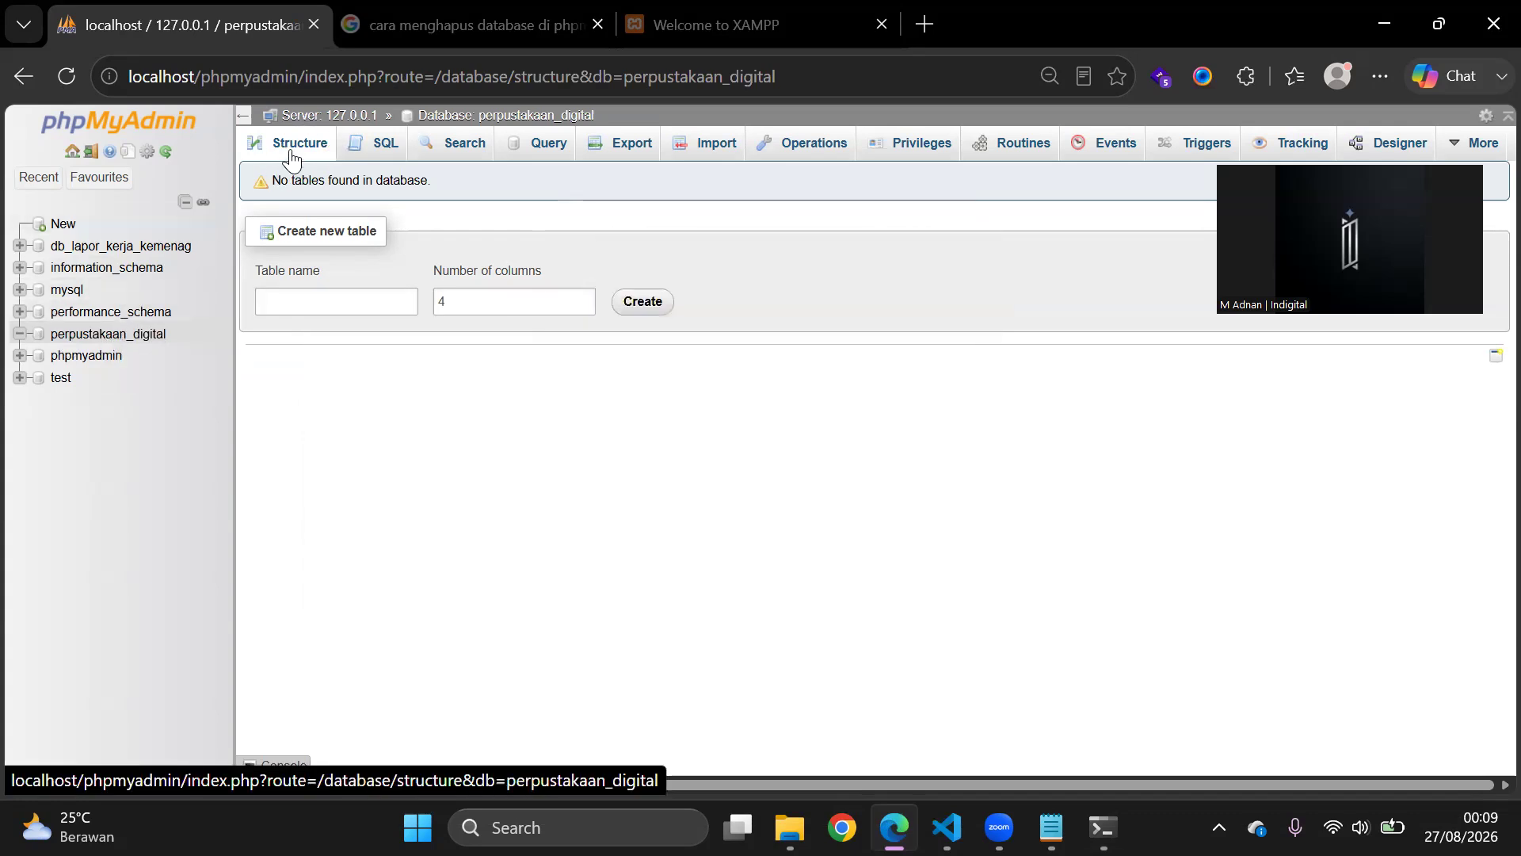
Step: Enter kelas as the name of the new table in perpustakaan_digital
{"action": "left_click", "coordinate": [340, 306]}
{"action": "left_click", "coordinate": [338, 304]}
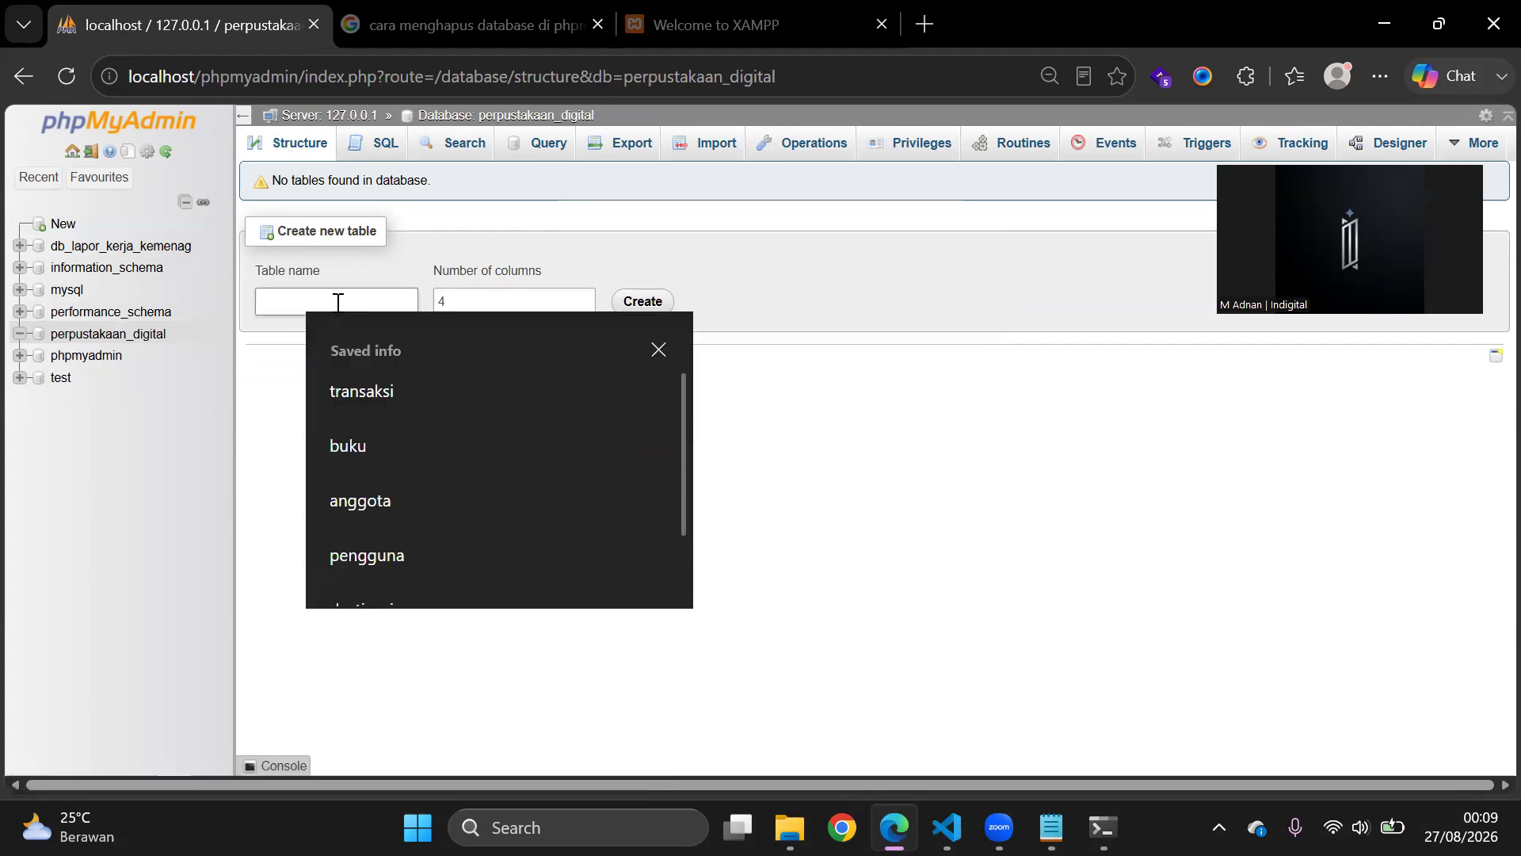
{"action": "type", "text": "kelas"}
Step: Switch to Notepad and add the fields (id_kelas, nama_kelas, jurusan) after the kelas entry
{"action": "left_click", "coordinate": [1052, 827]}
{"action": "left_click", "coordinate": [136, 146]}
{"action": "type", "text": ")"}
{"action": "key", "text": "Left"}
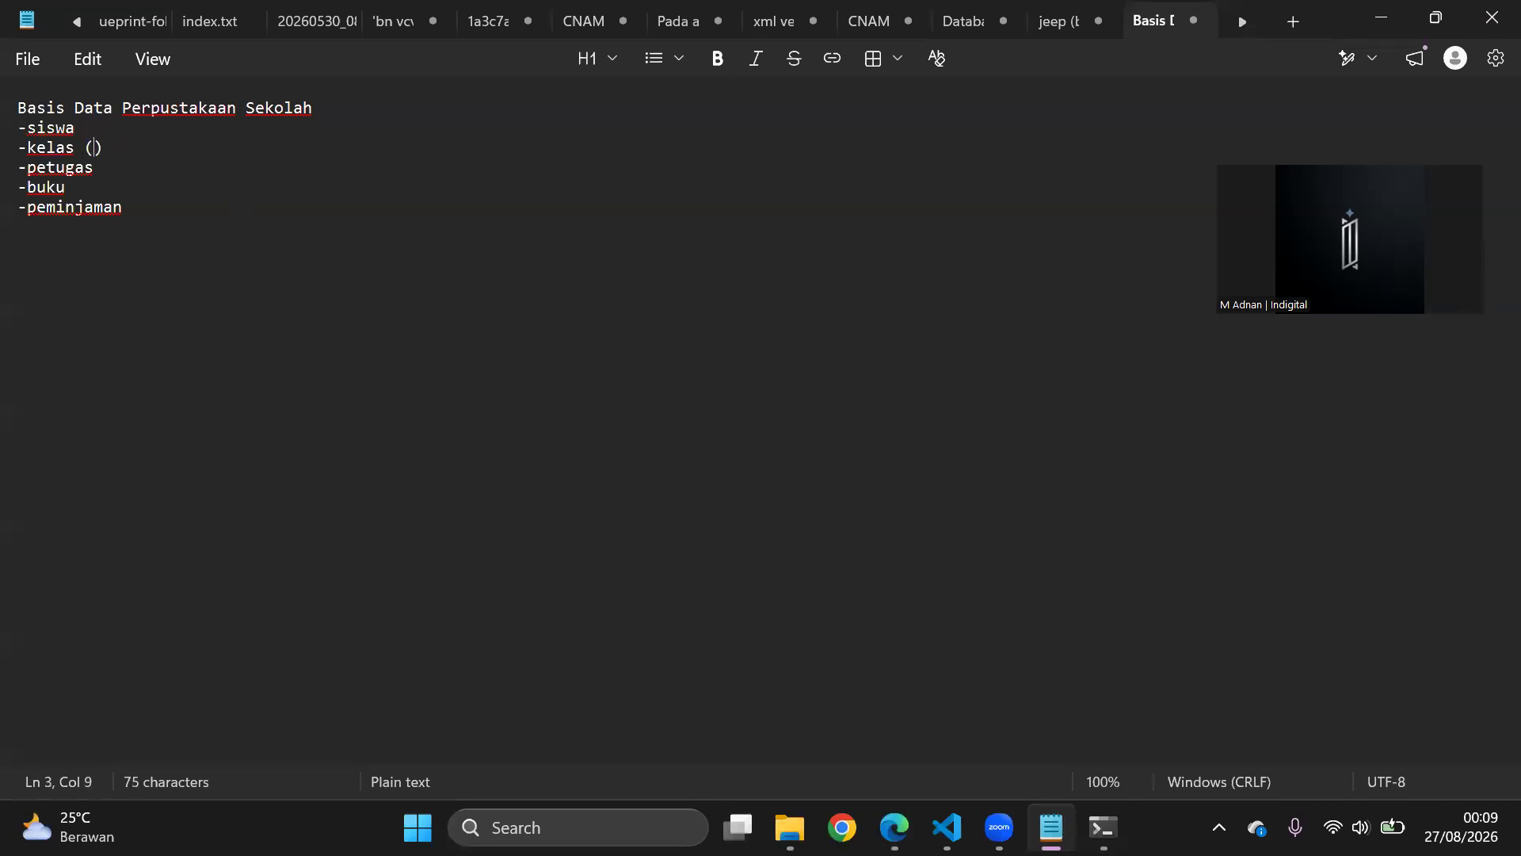
{"action": "type", "text": "id_k"}
{"action": "type", "text": "elas, "}
{"action": "type", "text": "nama_kelas"}
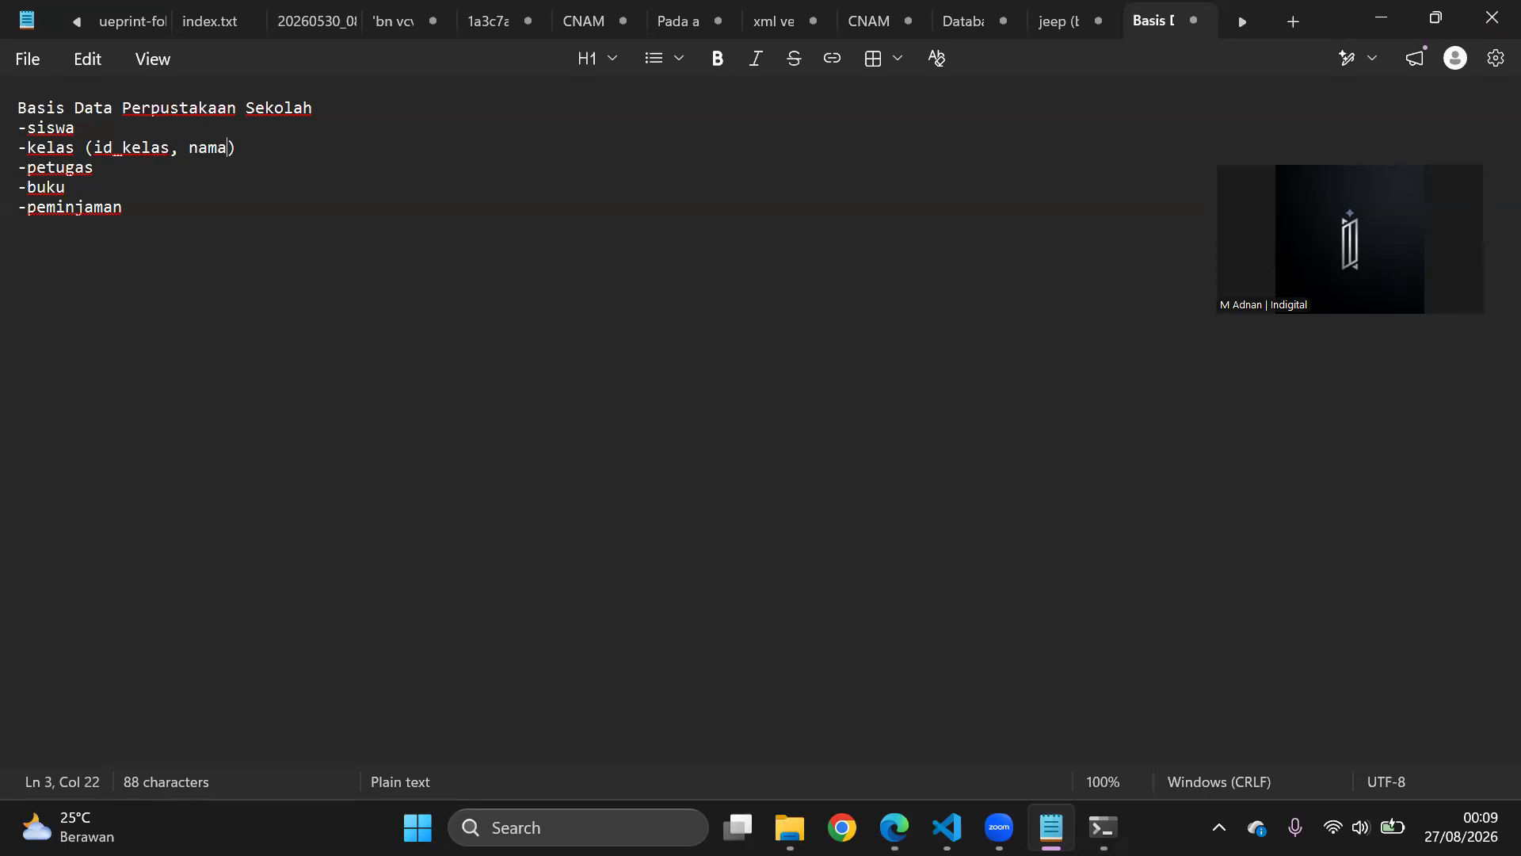
{"action": "type", "text": ", jurusan"}
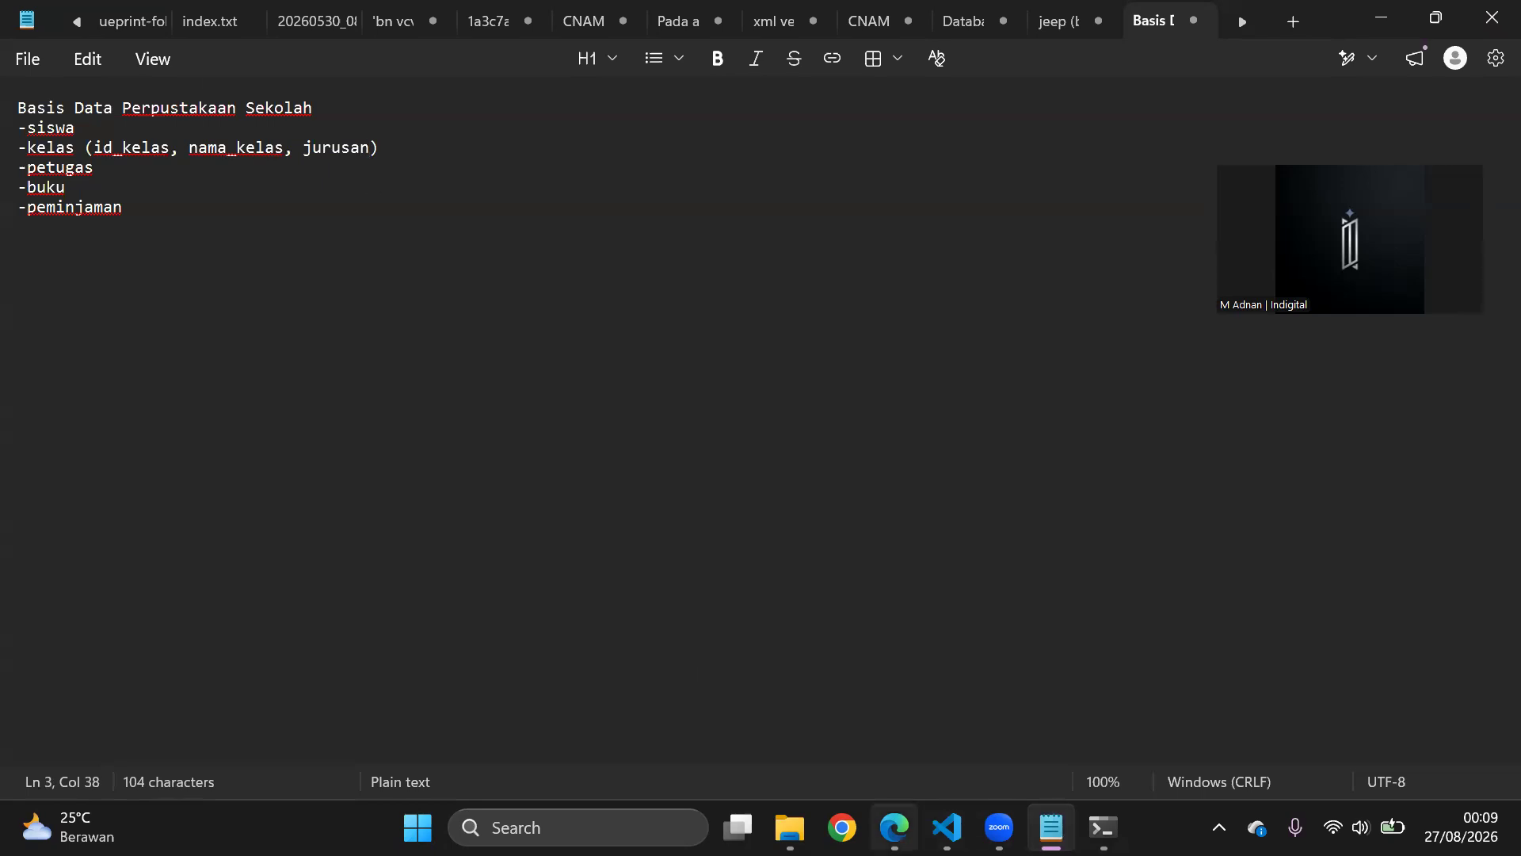
Step: Switch back to phpMyAdmin in Edge and set the new kelas table's number of columns to 3
{"action": "left_click", "coordinate": [894, 828]}
{"action": "key", "text": "Tab"}
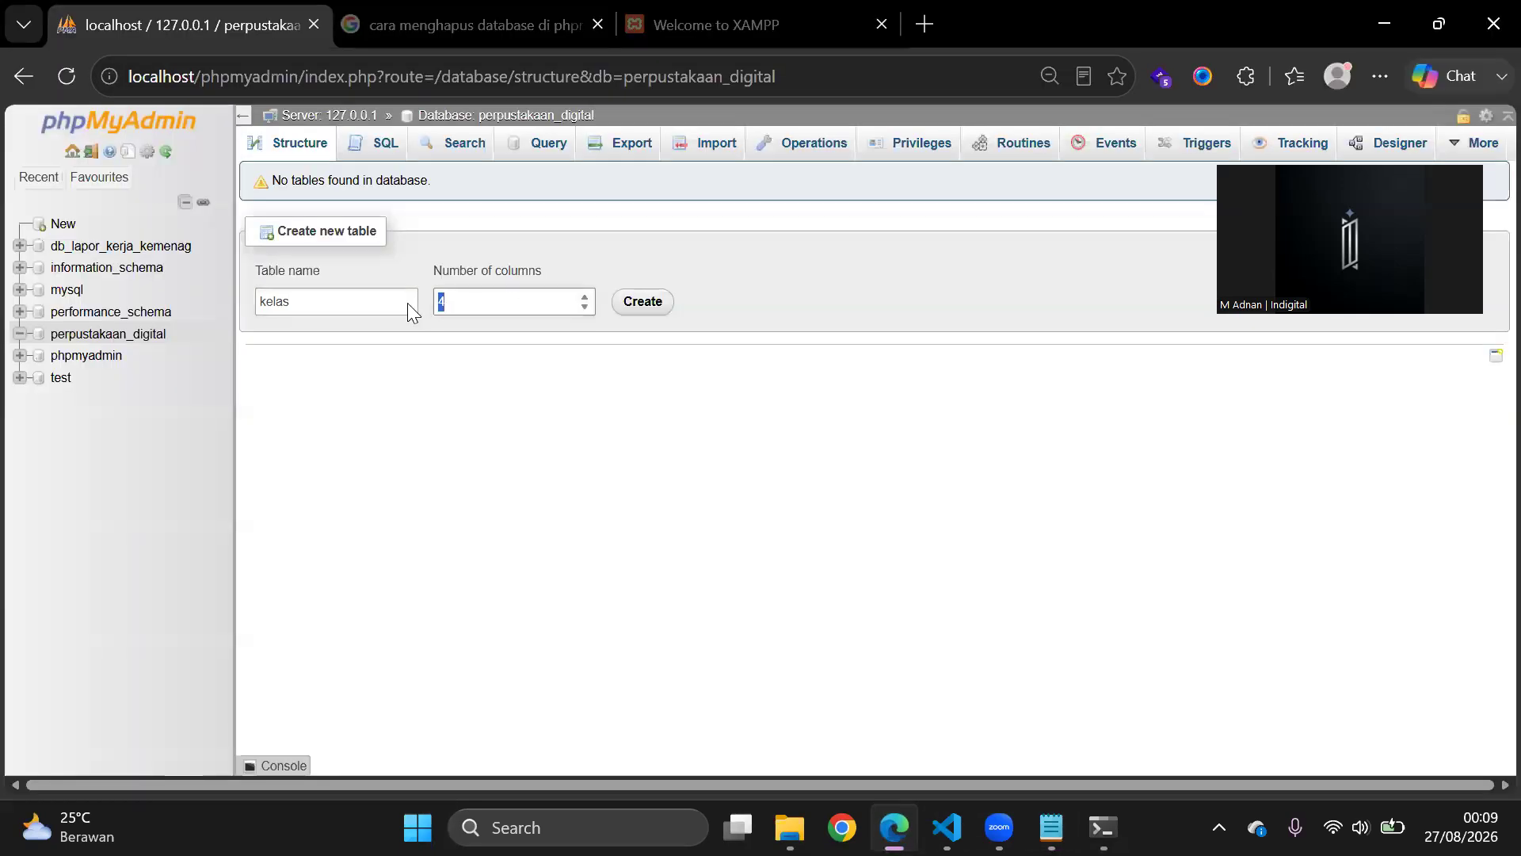
{"action": "key", "text": "alt+Tab"}
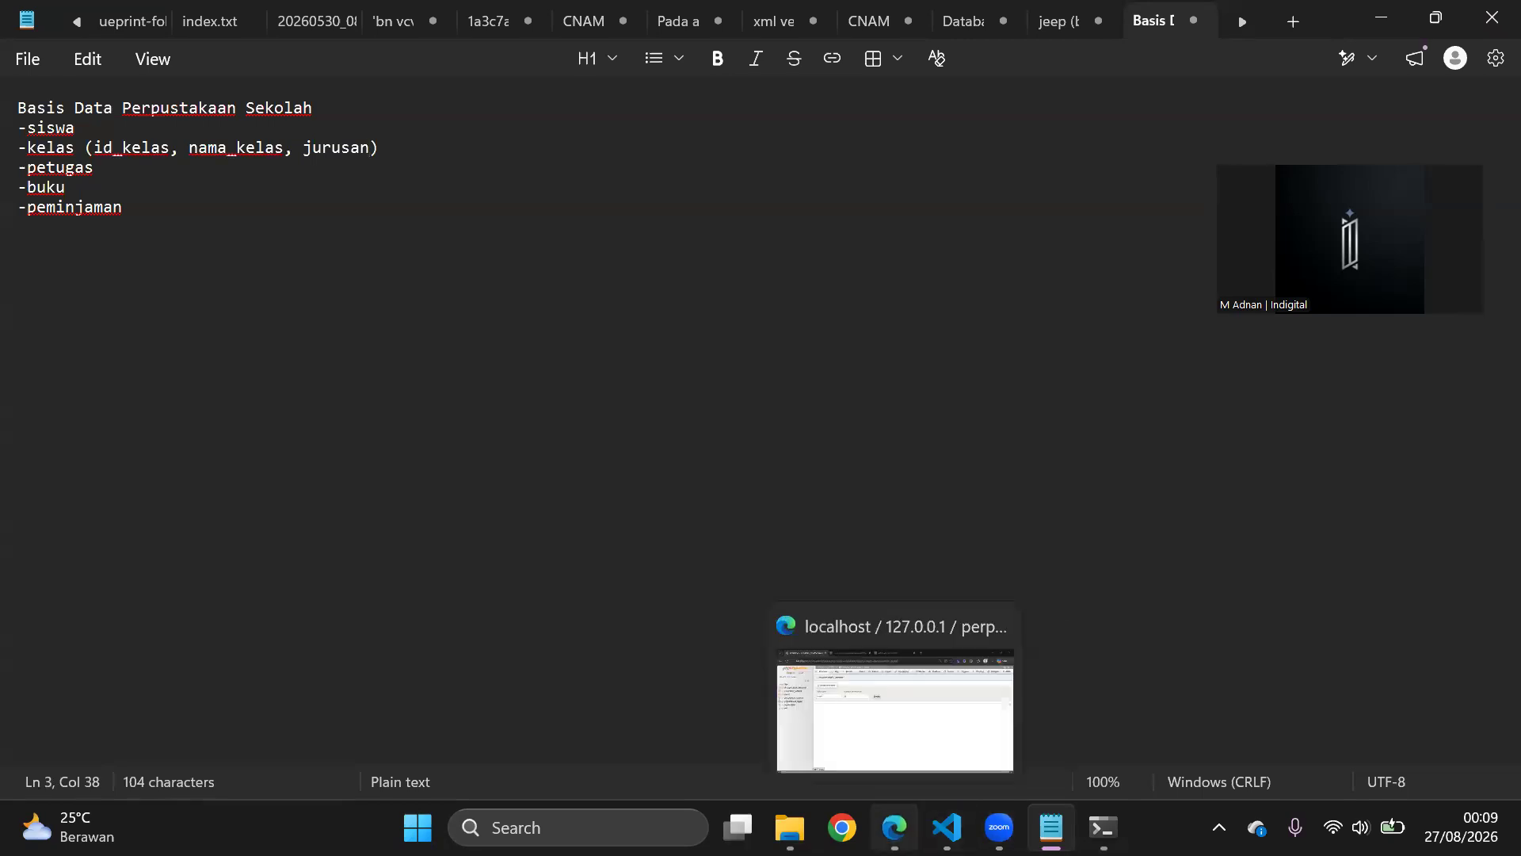
{"action": "left_click", "coordinate": [894, 828]}
{"action": "type", "text": "3"}
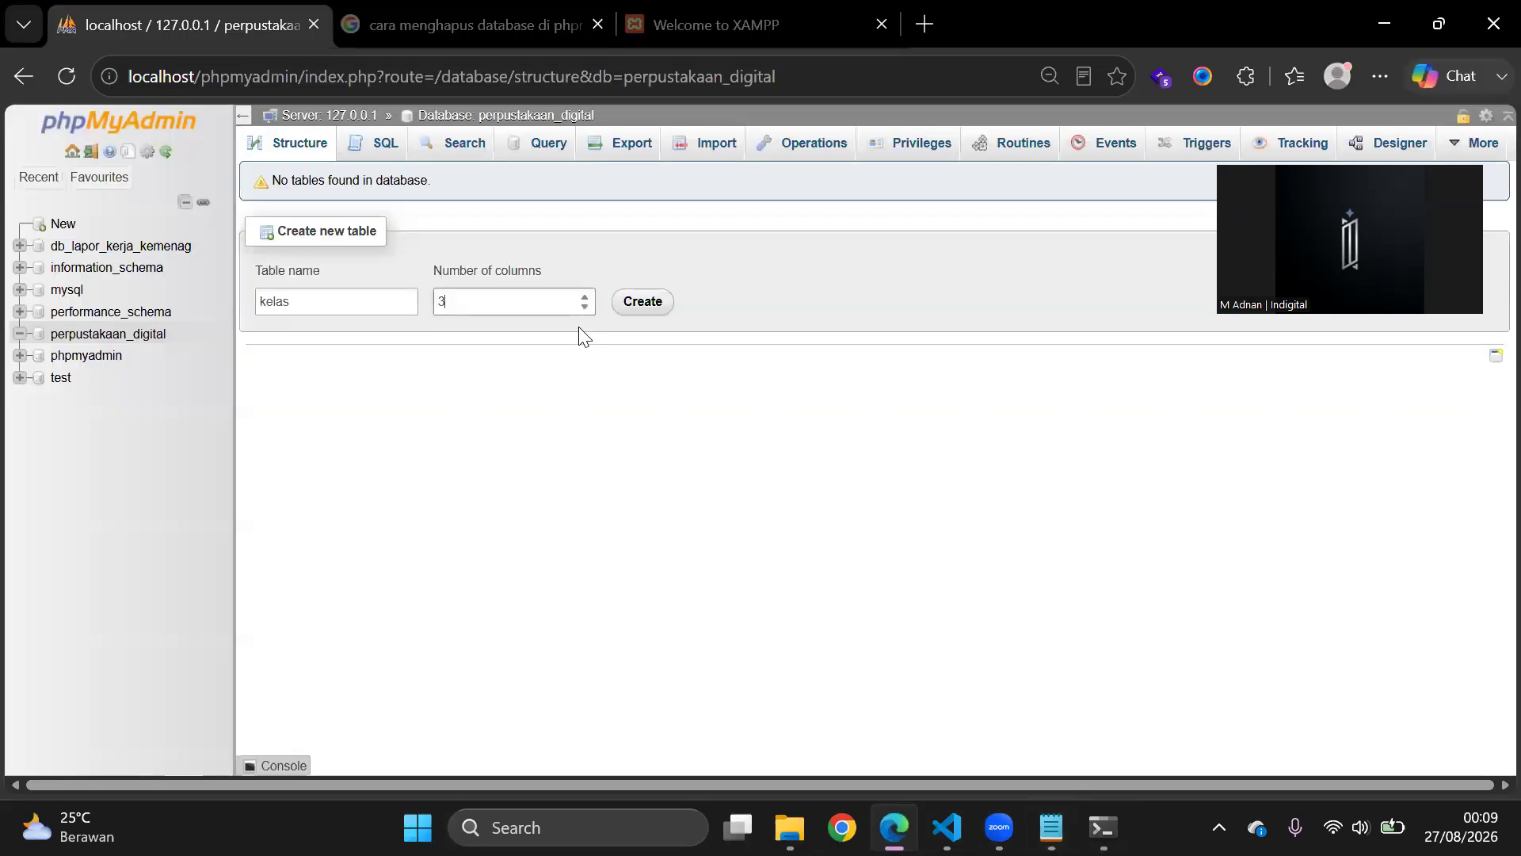
Step: Open the column definitions for the new kelas table and define the first column as id_kelas, type INT, length 5
{"action": "left_click", "coordinate": [641, 304]}
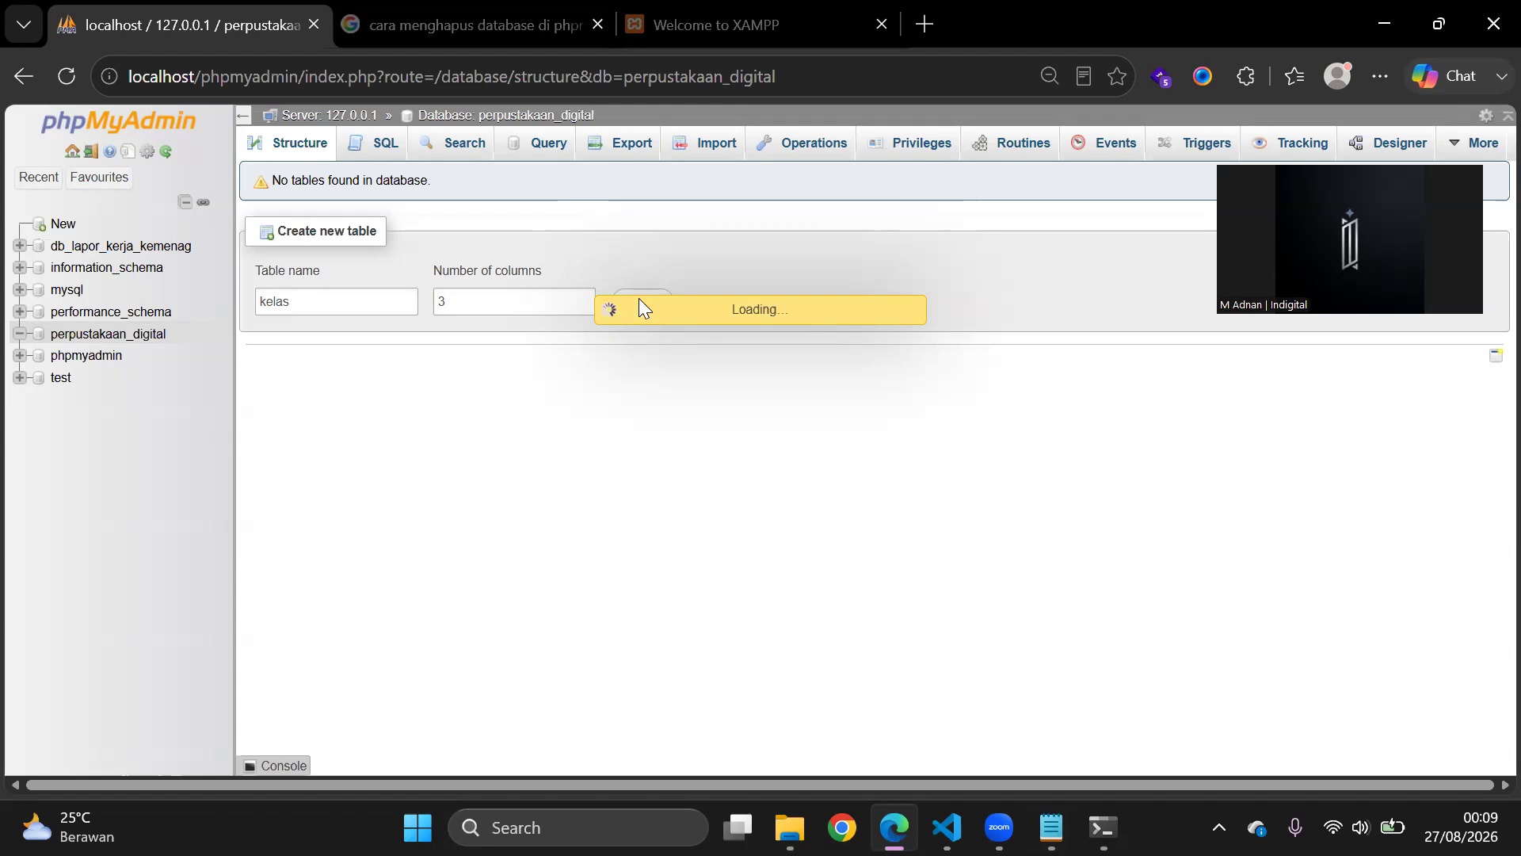
{"action": "left_click", "coordinate": [293, 293]}
{"action": "type", "text": "id_kelas"}
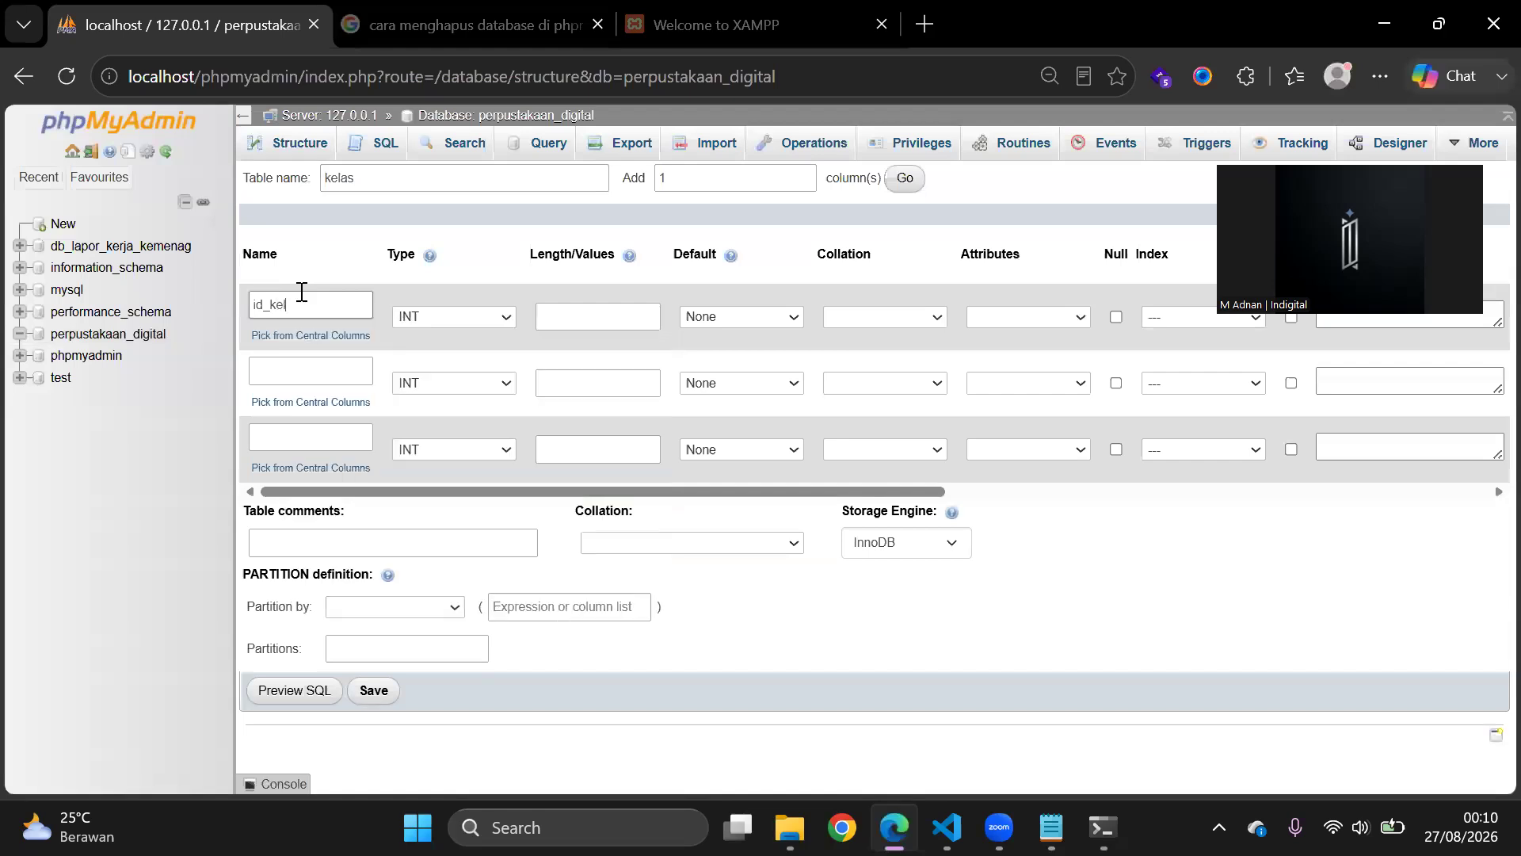
{"action": "left_click", "coordinate": [478, 319]}
{"action": "left_click", "coordinate": [480, 319]}
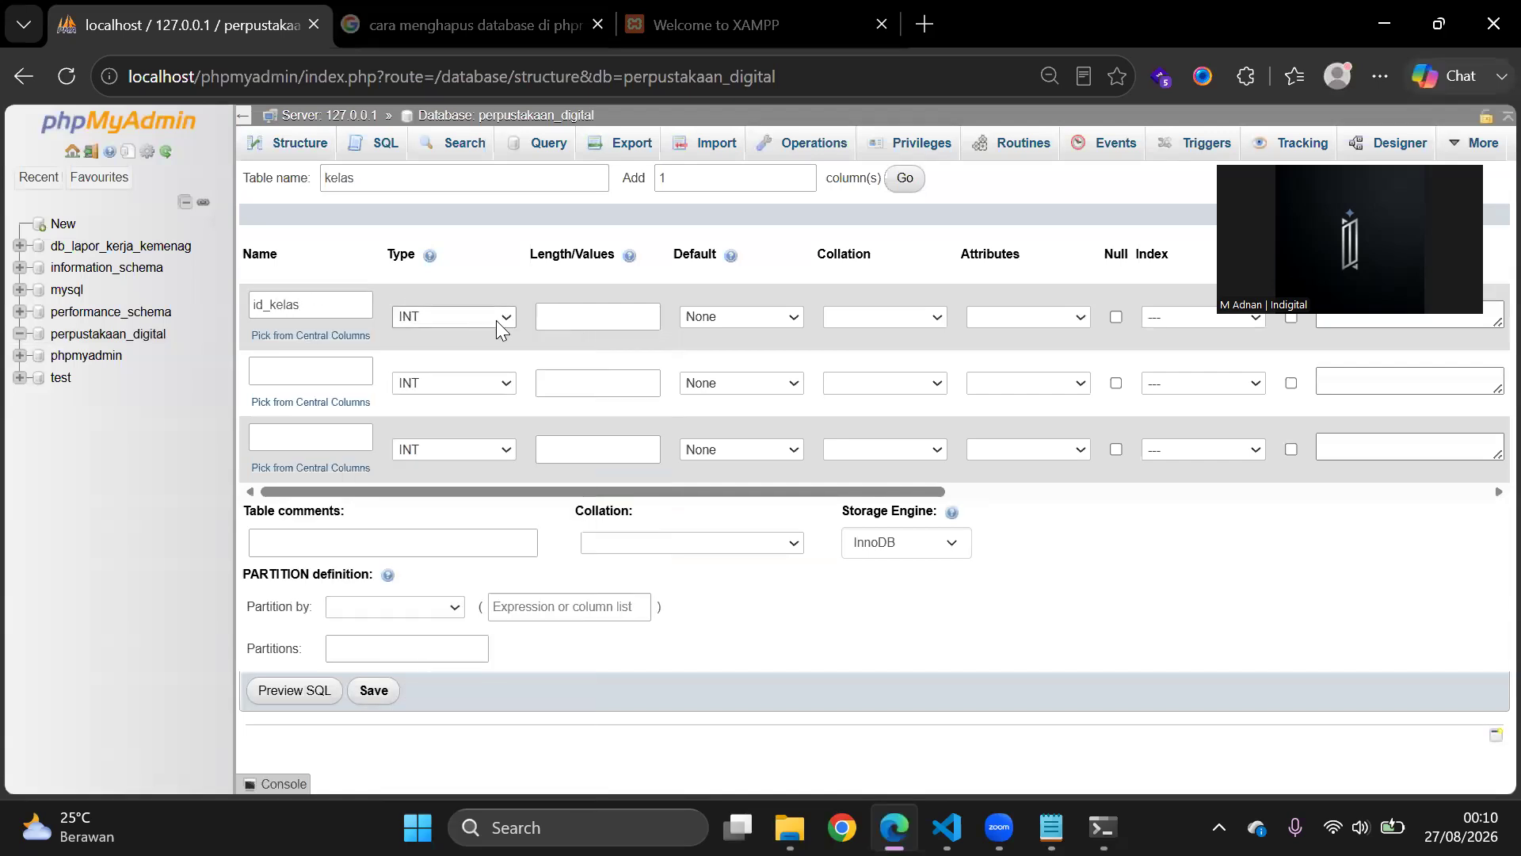
{"action": "left_click", "coordinate": [553, 311]}
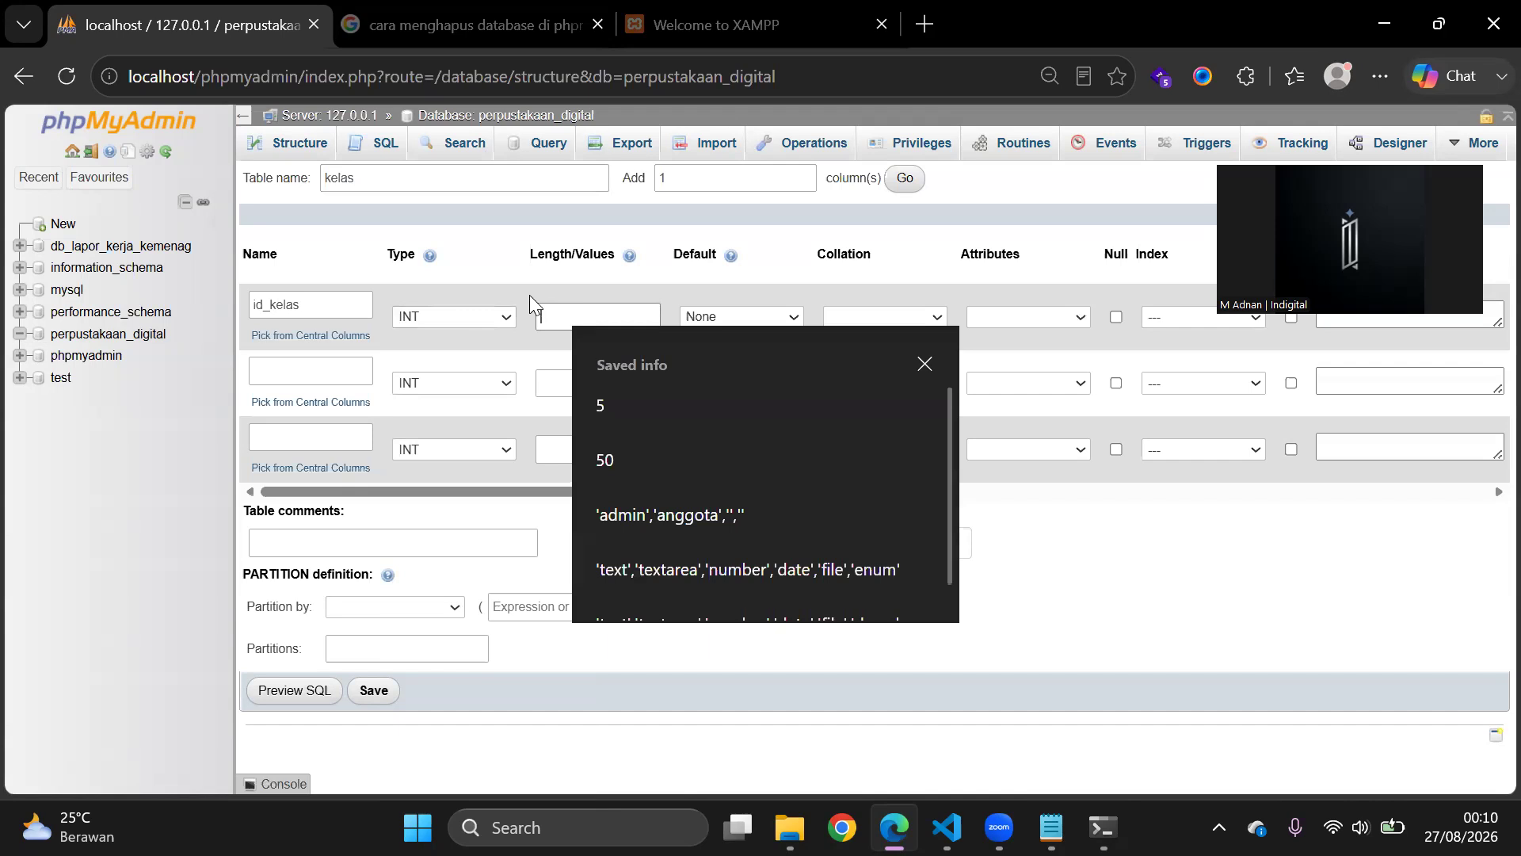
{"action": "type", "text": "5"}
Step: Make id_kelas the PRIMARY index and turn on auto-increment for it
{"action": "left_click", "coordinate": [1087, 318]}
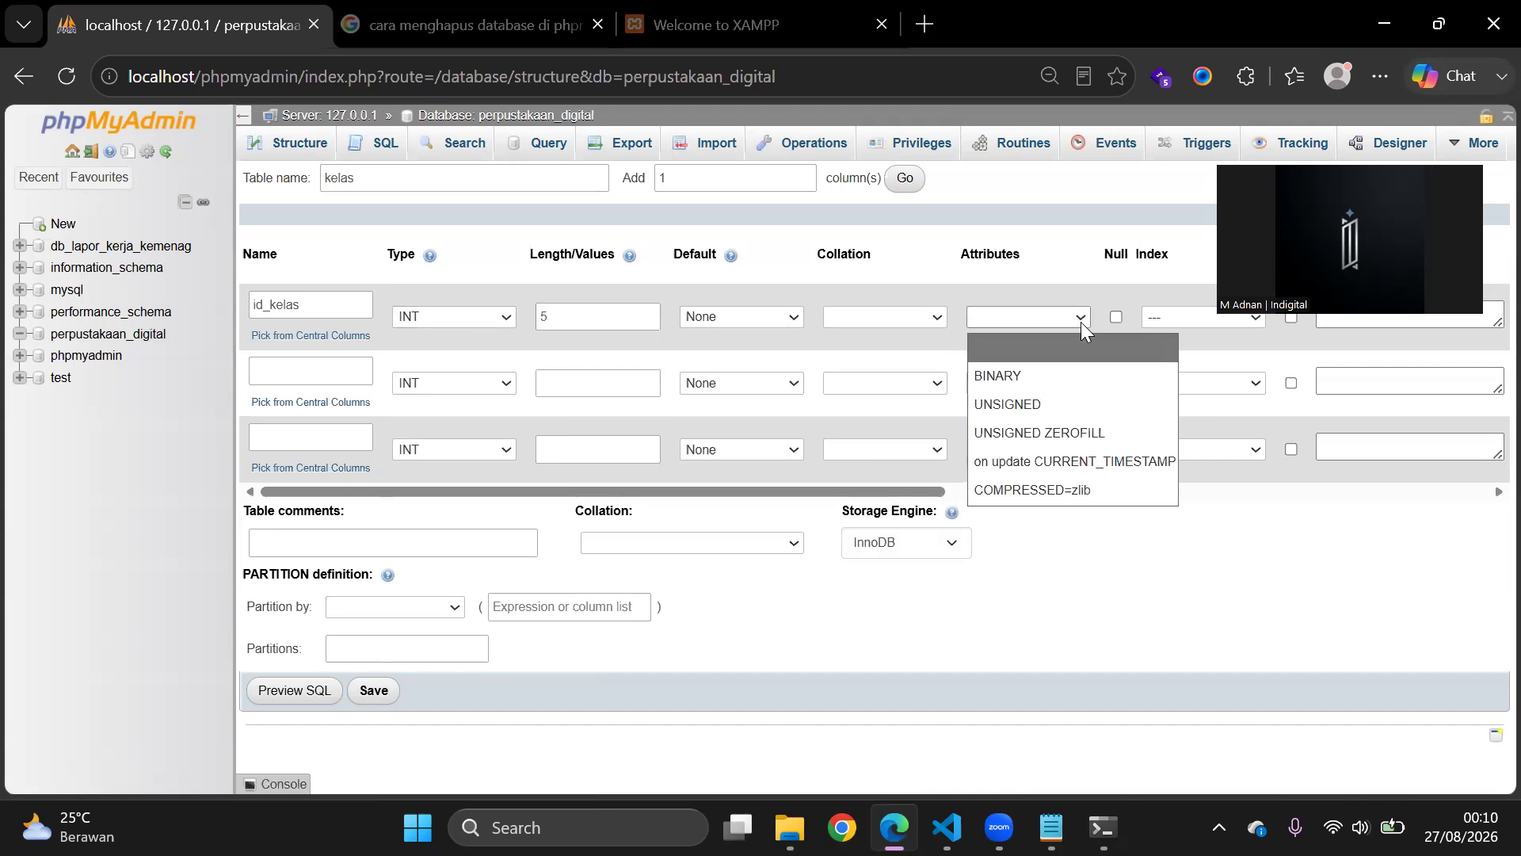
{"action": "left_click", "coordinate": [1167, 315]}
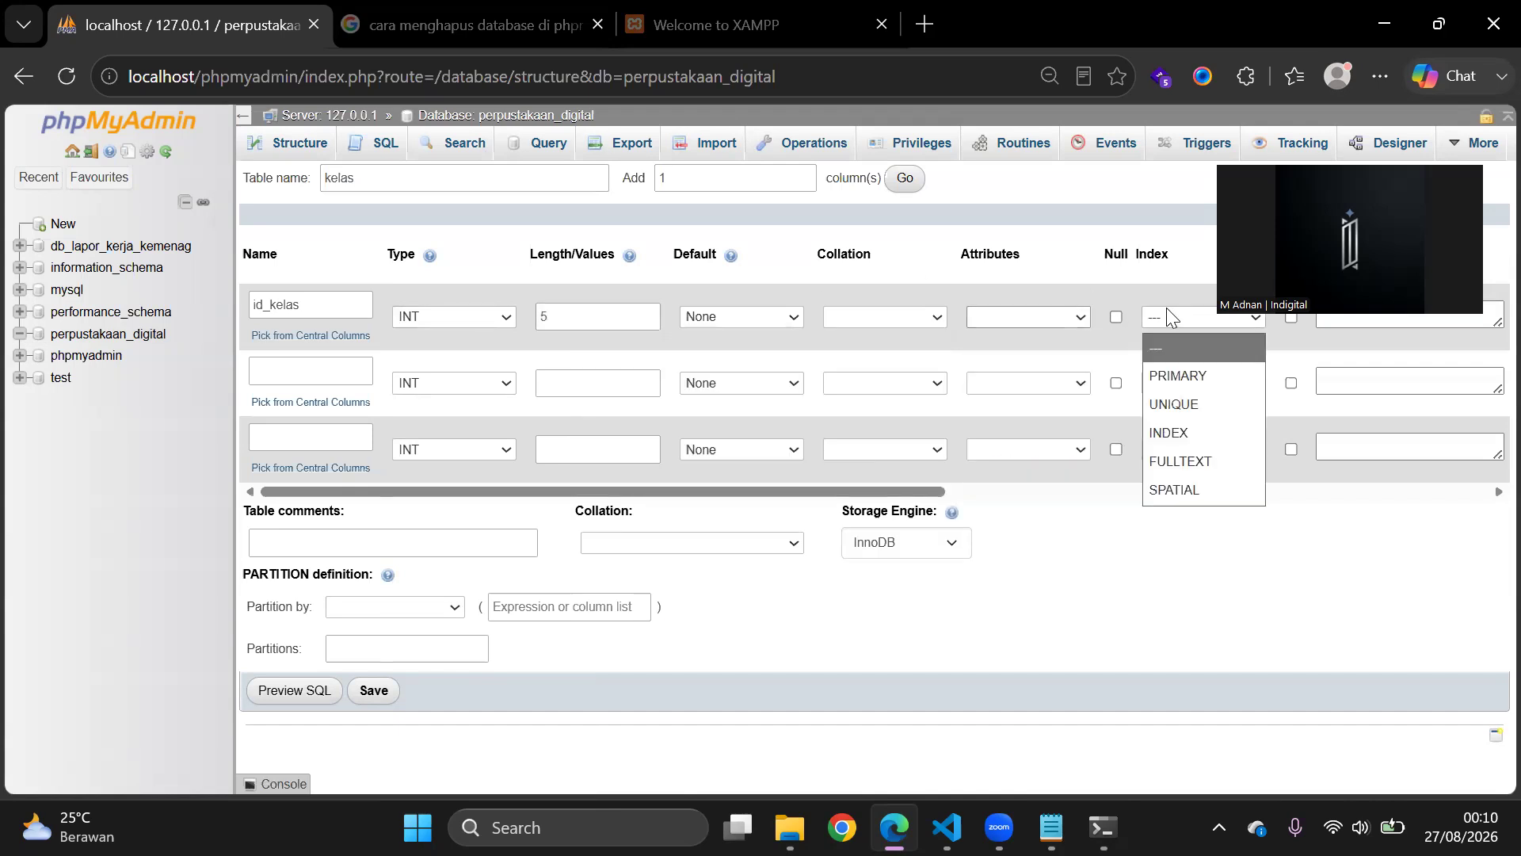
{"action": "left_click", "coordinate": [1173, 372]}
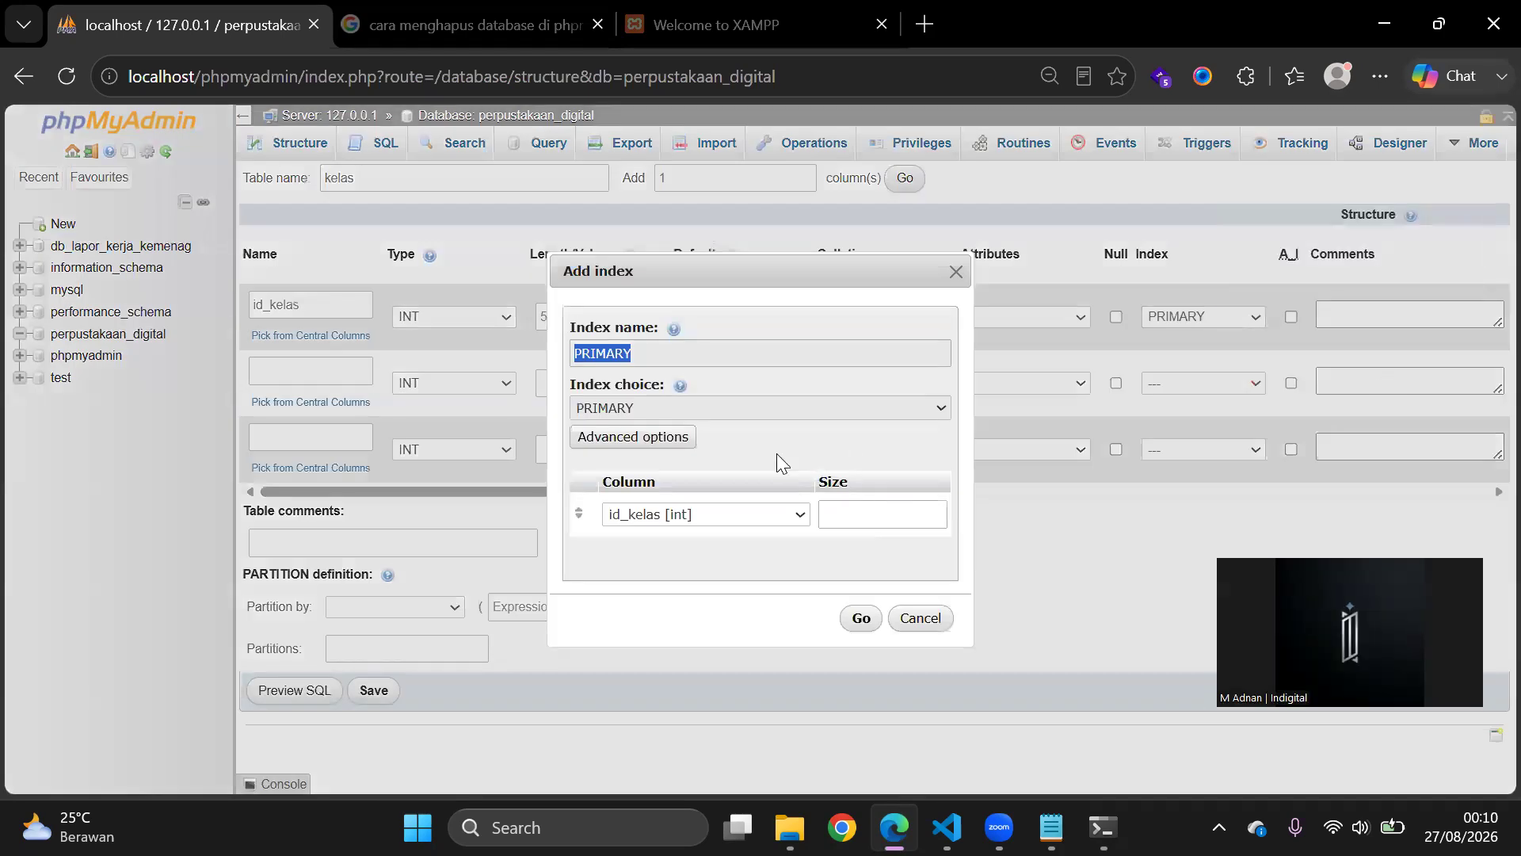
{"action": "left_click", "coordinate": [866, 618]}
{"action": "left_click", "coordinate": [1291, 318]}
{"action": "left_click_drag", "start_coordinate": [852, 491], "coordinate": [405, 514]}
Step: Define the second column as nama_kelas, type VARCHAR, length 50
{"action": "left_click", "coordinate": [316, 383]}
{"action": "type", "text": "nama_kelas"}
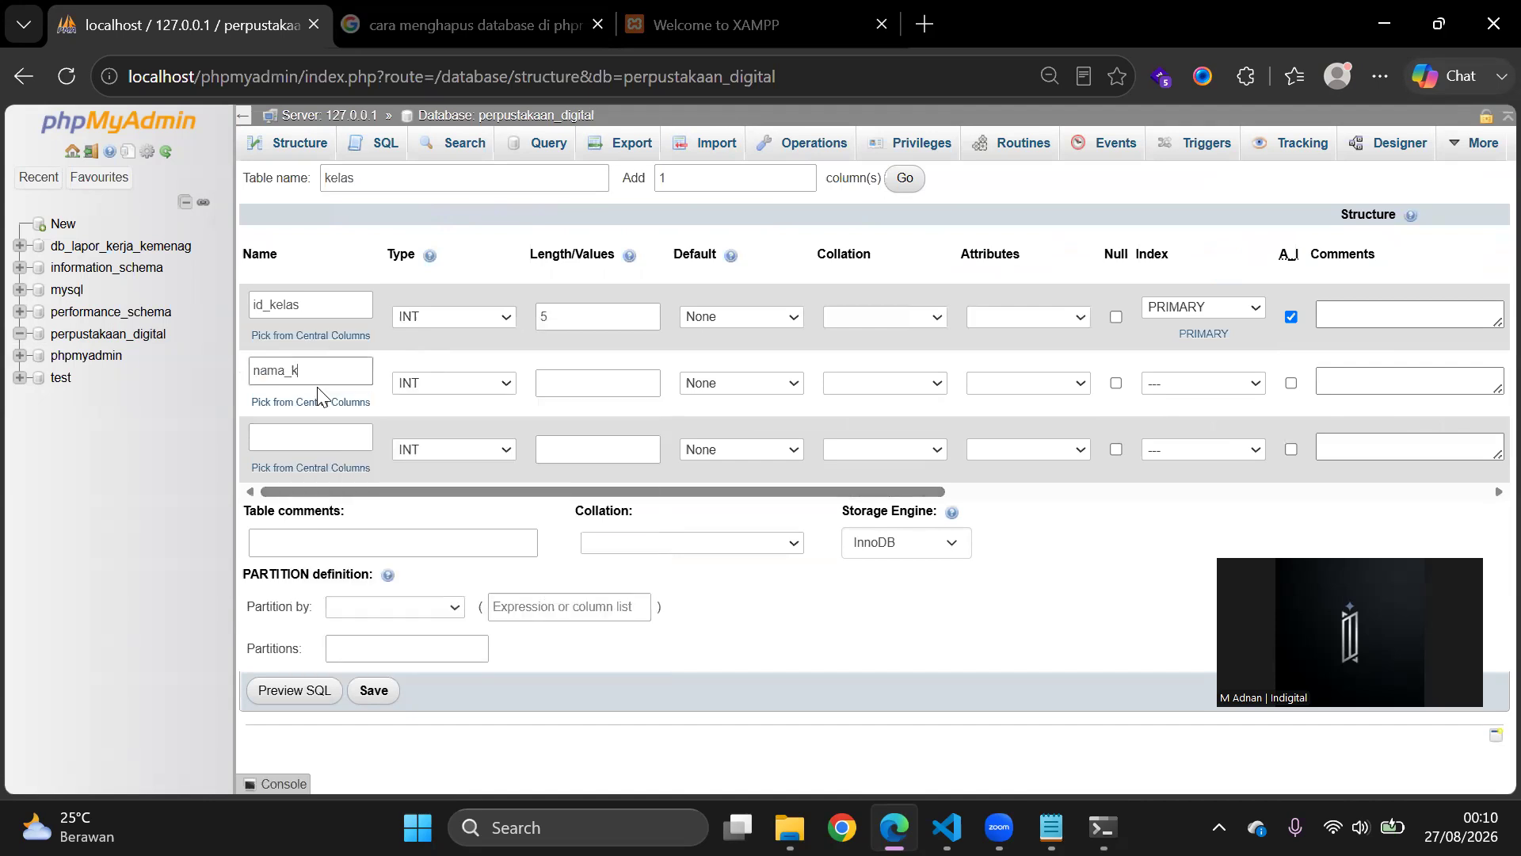
{"action": "left_click", "coordinate": [458, 380]}
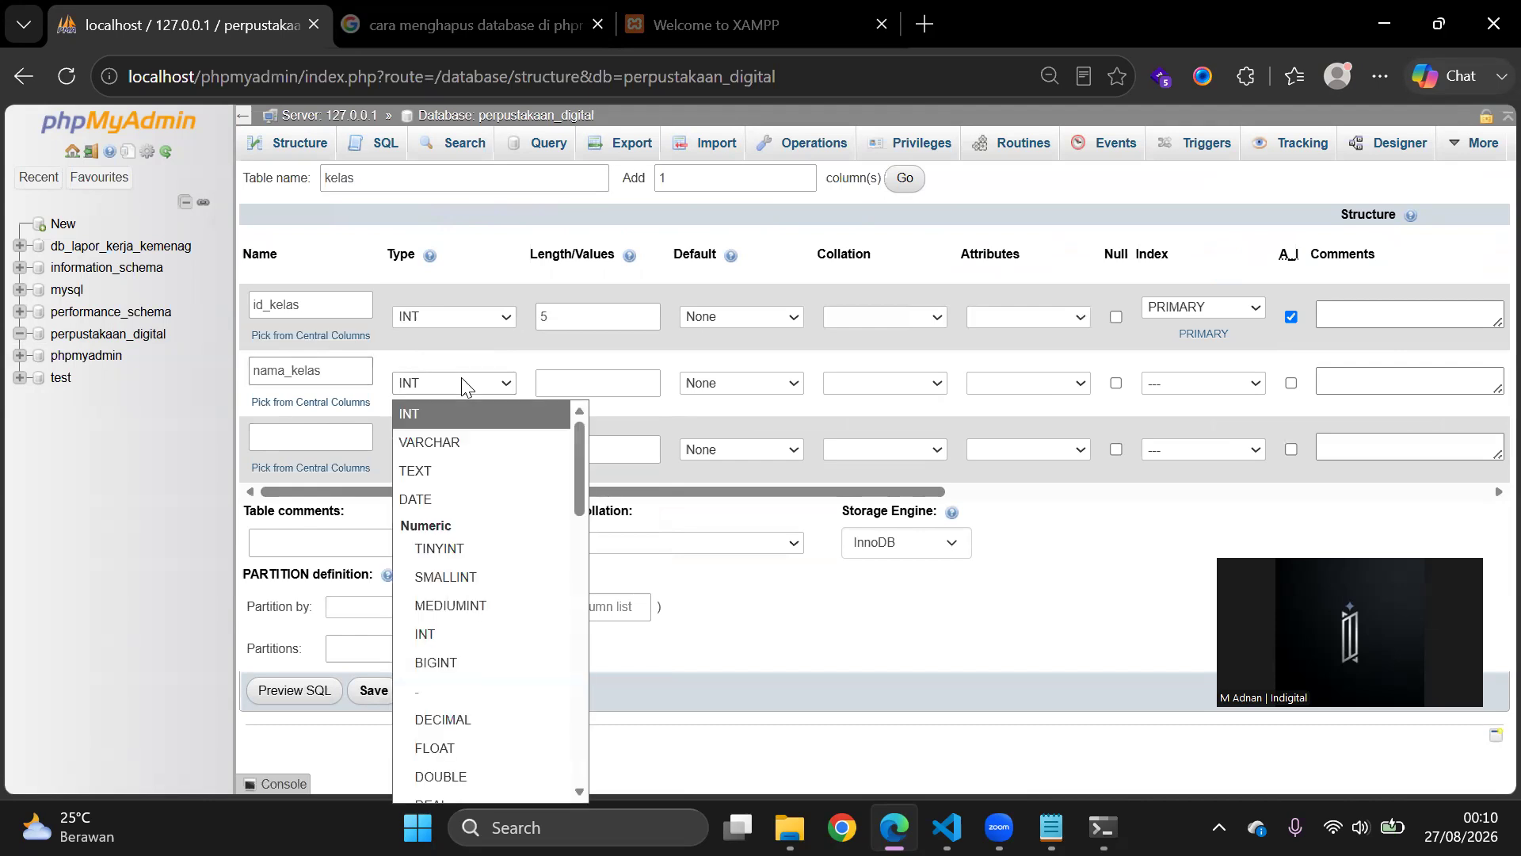
{"action": "left_click", "coordinate": [462, 438]}
{"action": "left_click", "coordinate": [560, 381]}
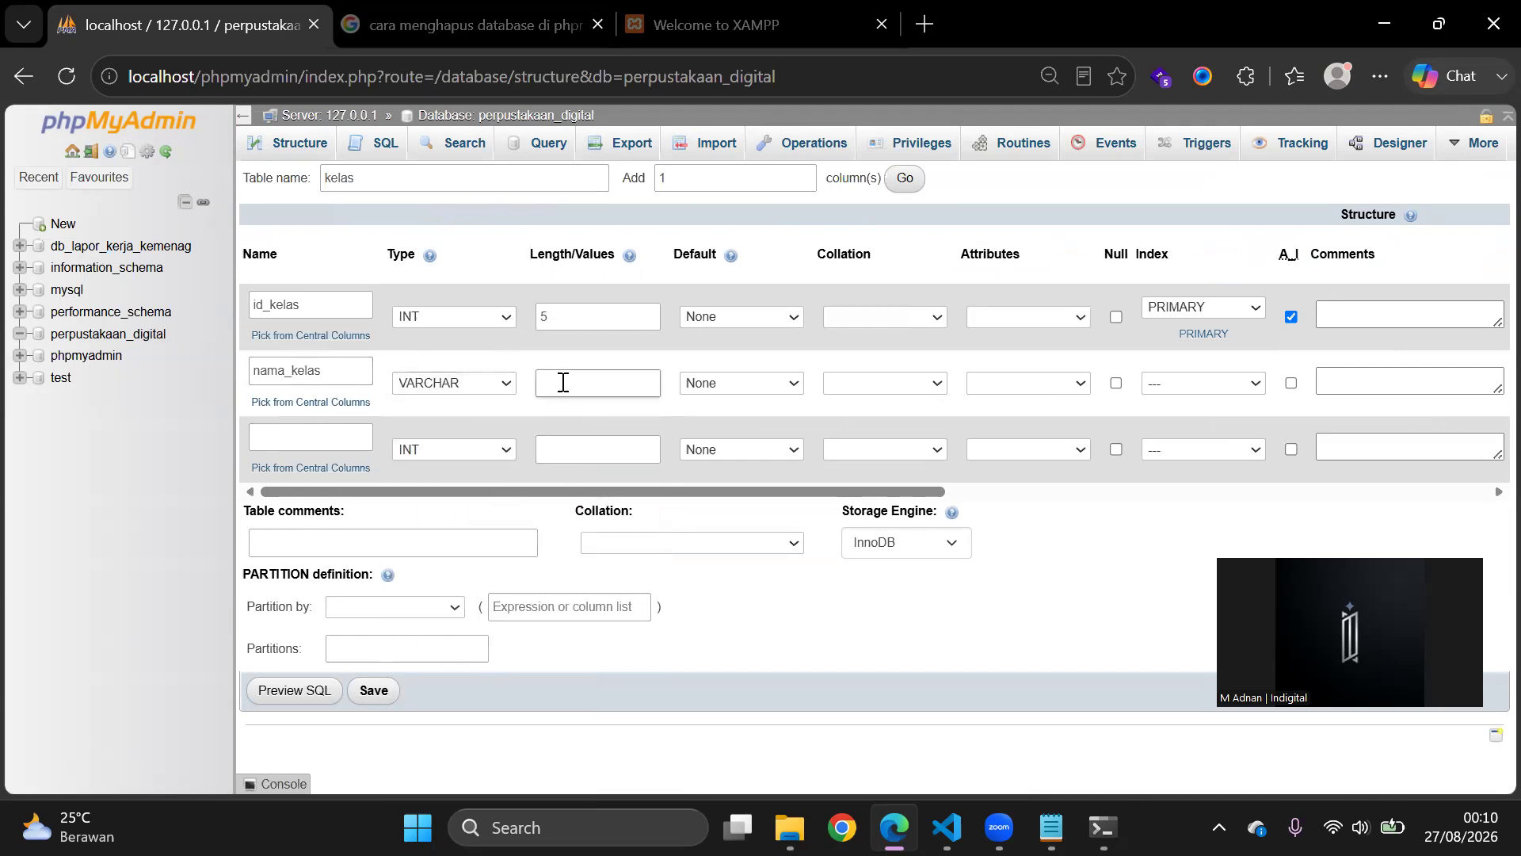
{"action": "type", "text": "5"}
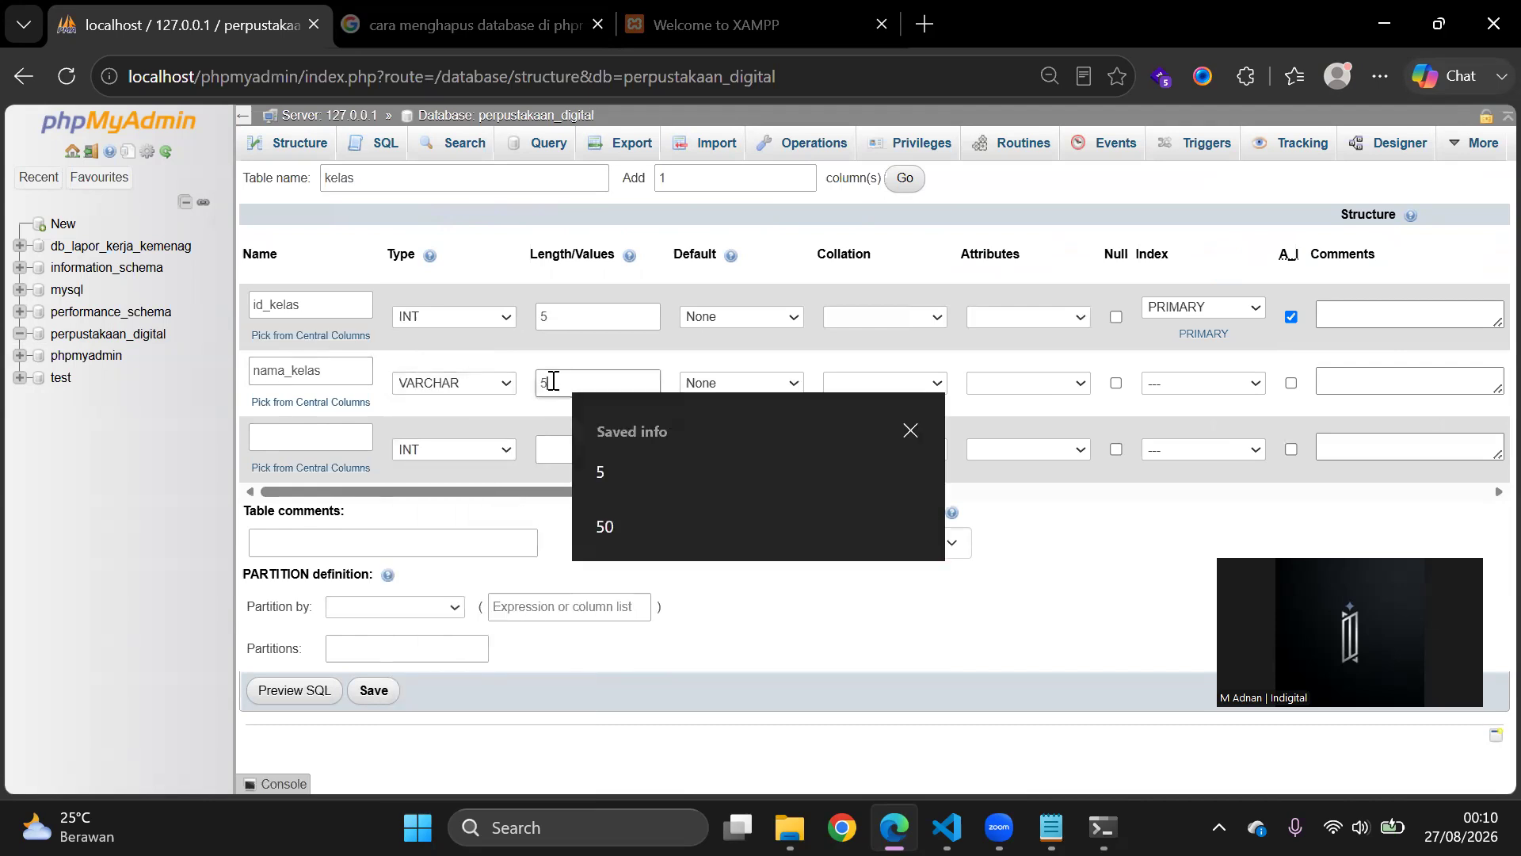
{"action": "type", "text": "0"}
Step: Name the third column jurusan and set its type to ENUM
{"action": "left_click", "coordinate": [317, 432]}
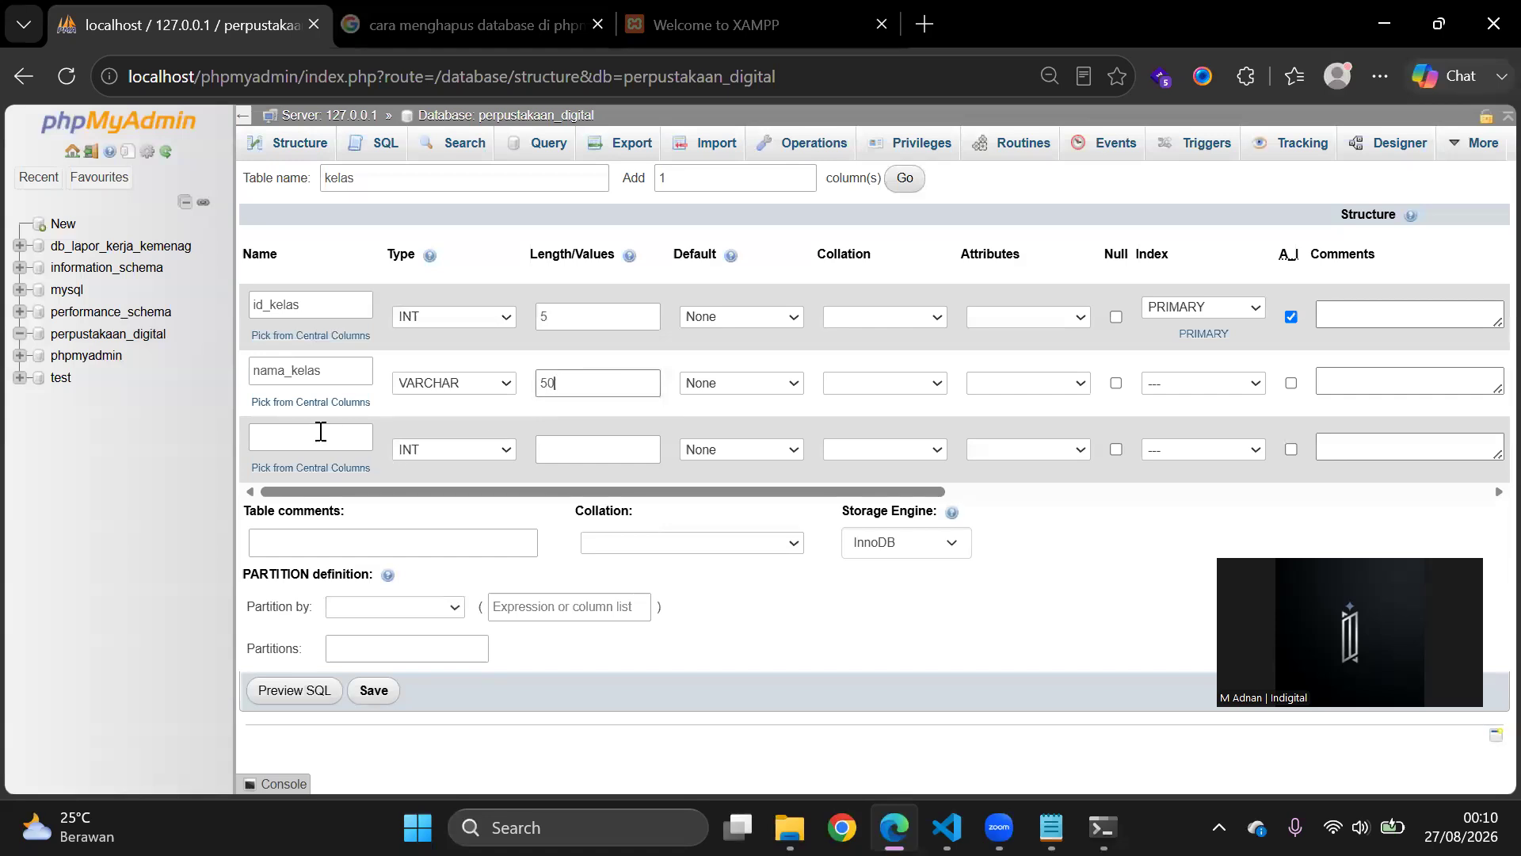
{"action": "type", "text": "jurusan"}
{"action": "left_click", "coordinate": [444, 447]}
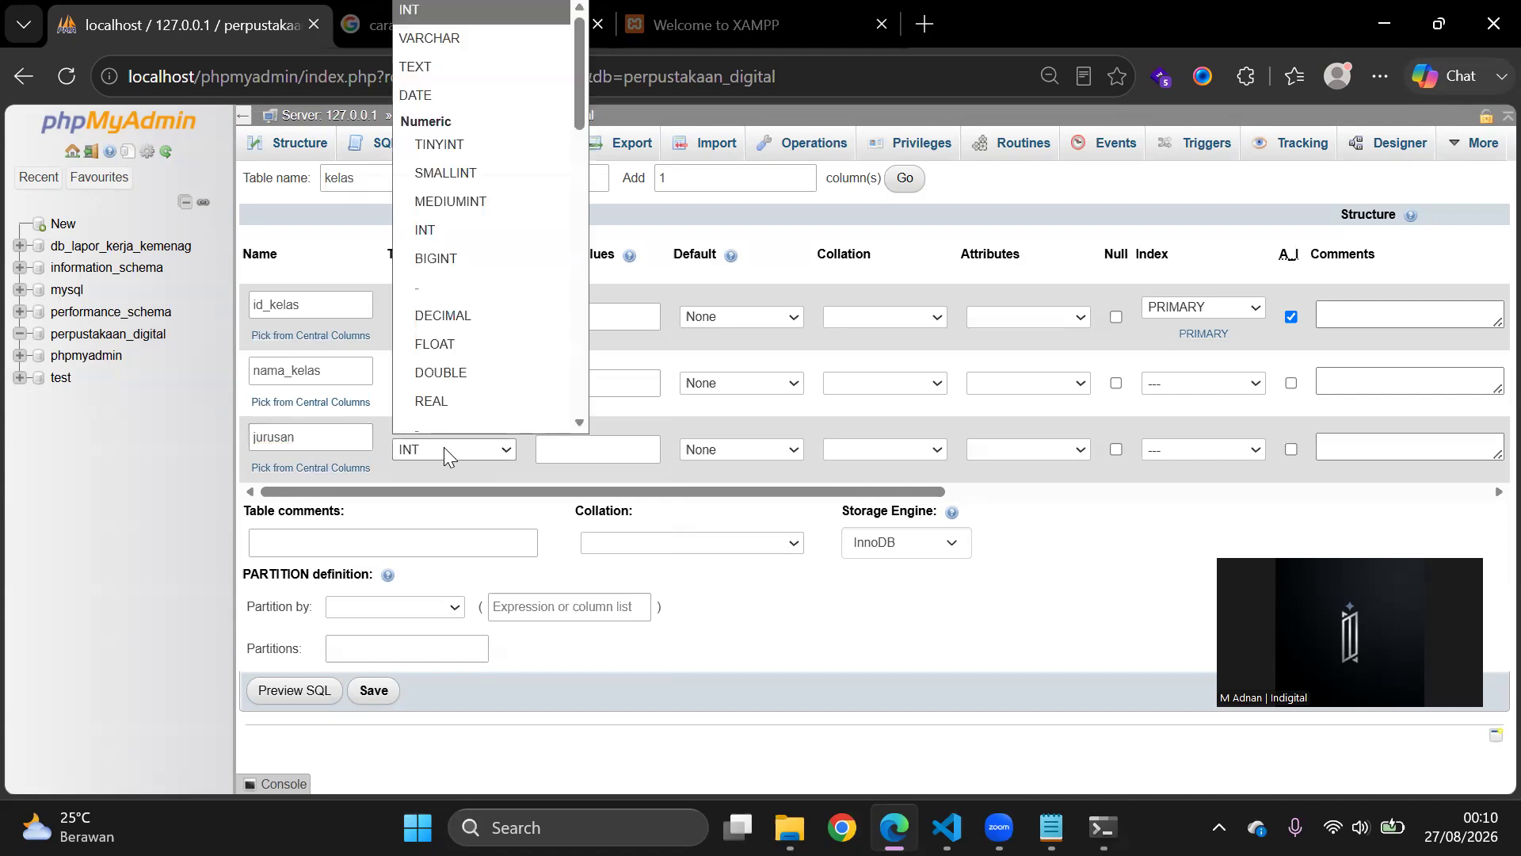
{"action": "key", "text": "e"}
{"action": "key", "text": "Return"}
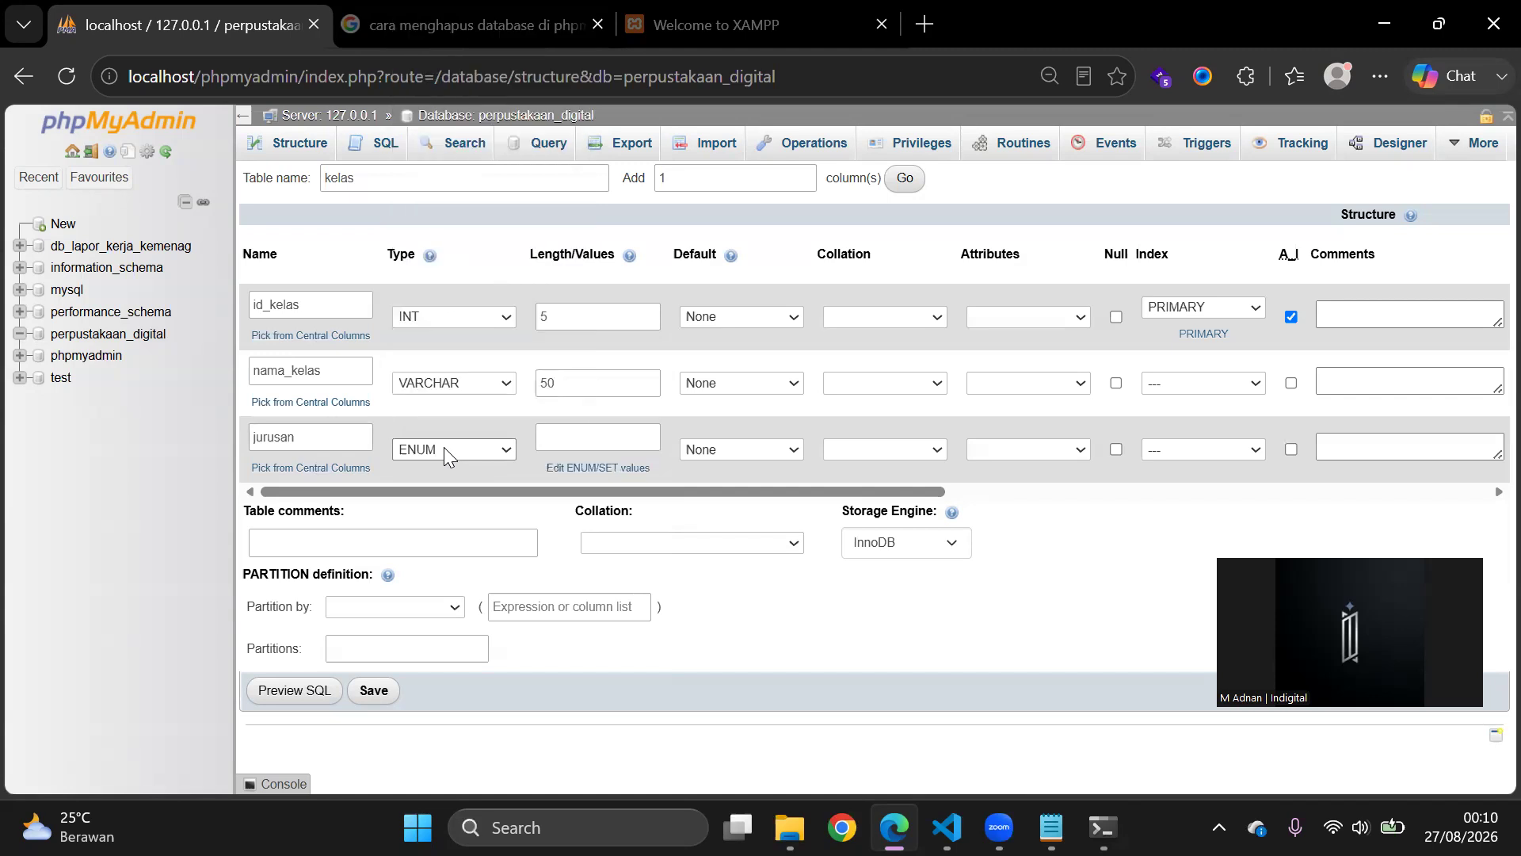
Step: Open the ENUM value editor for jurusan and enter Pengembangan Perangkat Lunak dan Gim as the first value
{"action": "left_click", "coordinate": [612, 468]}
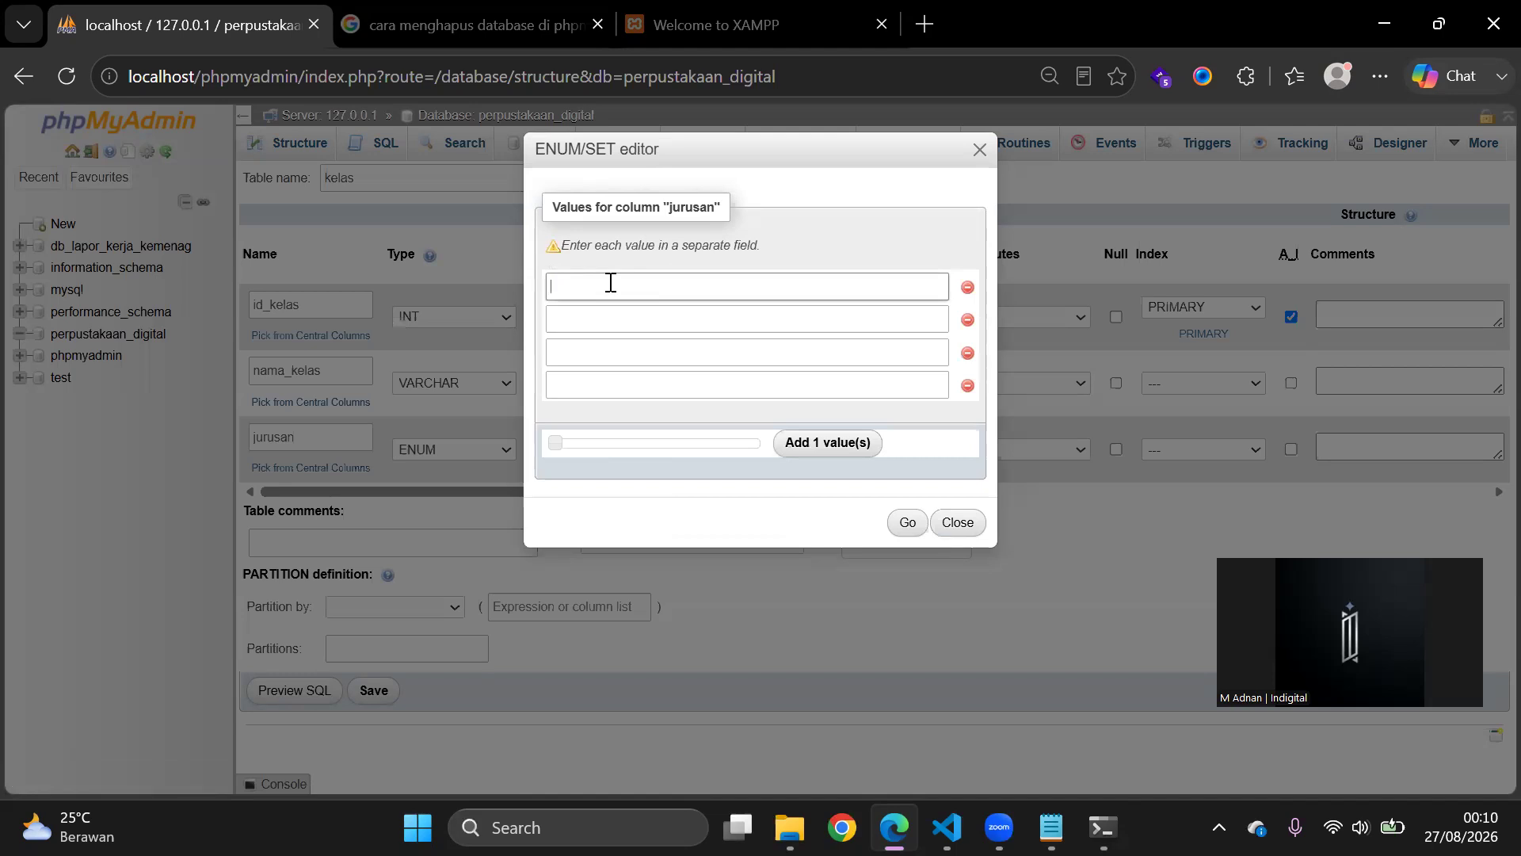
{"action": "type", "text": "Pengembang"}
{"action": "type", "text": "an Peran"}
{"action": "type", "text": "gkj"}
{"action": "type", "text": "at "}
{"action": "type", "text": "Lun"}
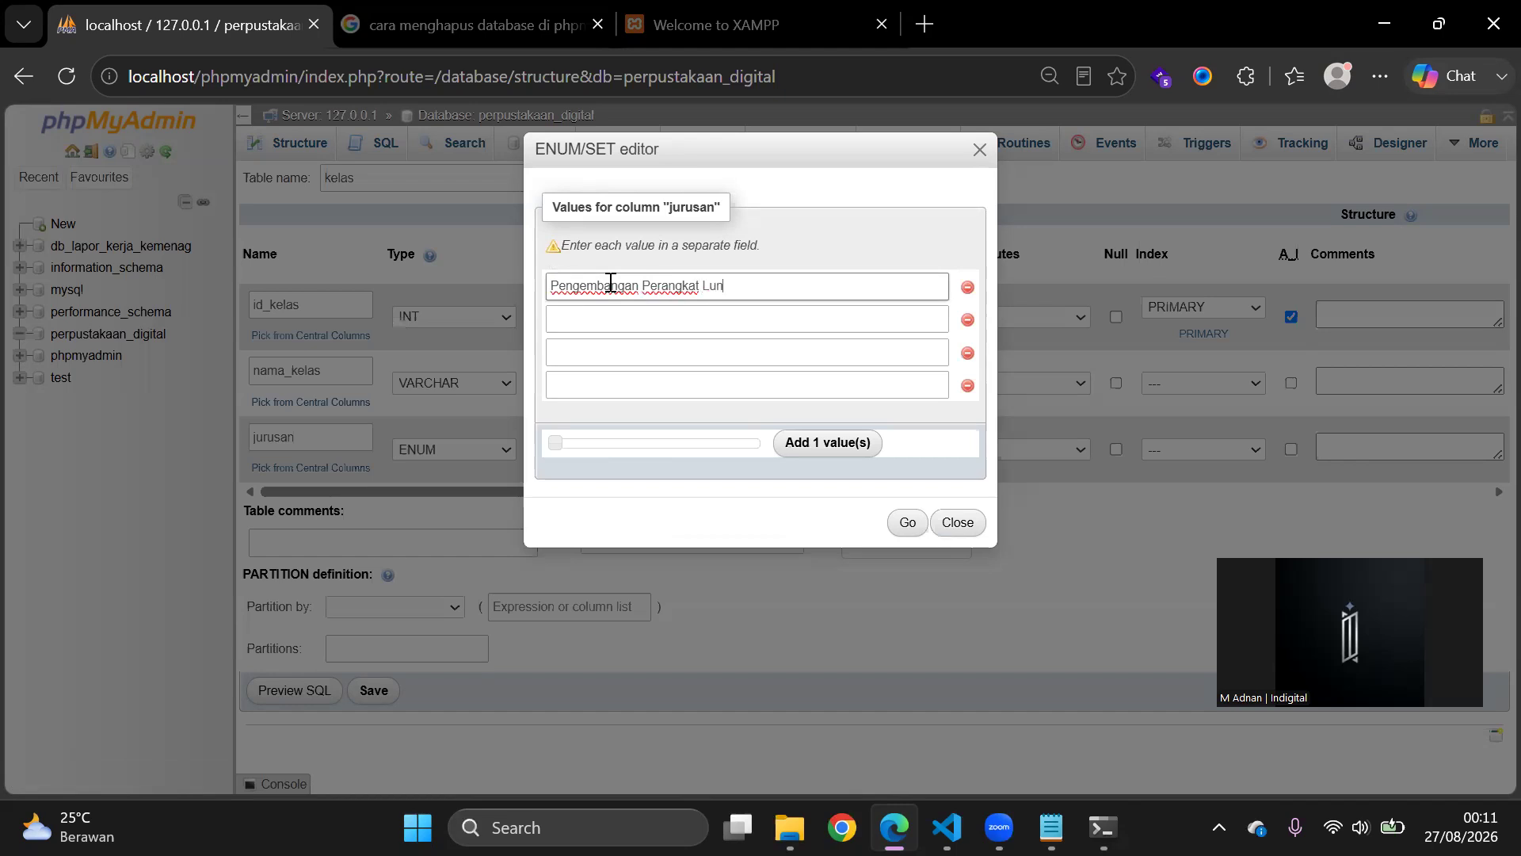
{"action": "type", "text": "ak dan Gim"}
Step: Enter Broadcasting dan Perfilman as the second jurusan value and Manajemen Perkantoran as the third
{"action": "left_click", "coordinate": [635, 320]}
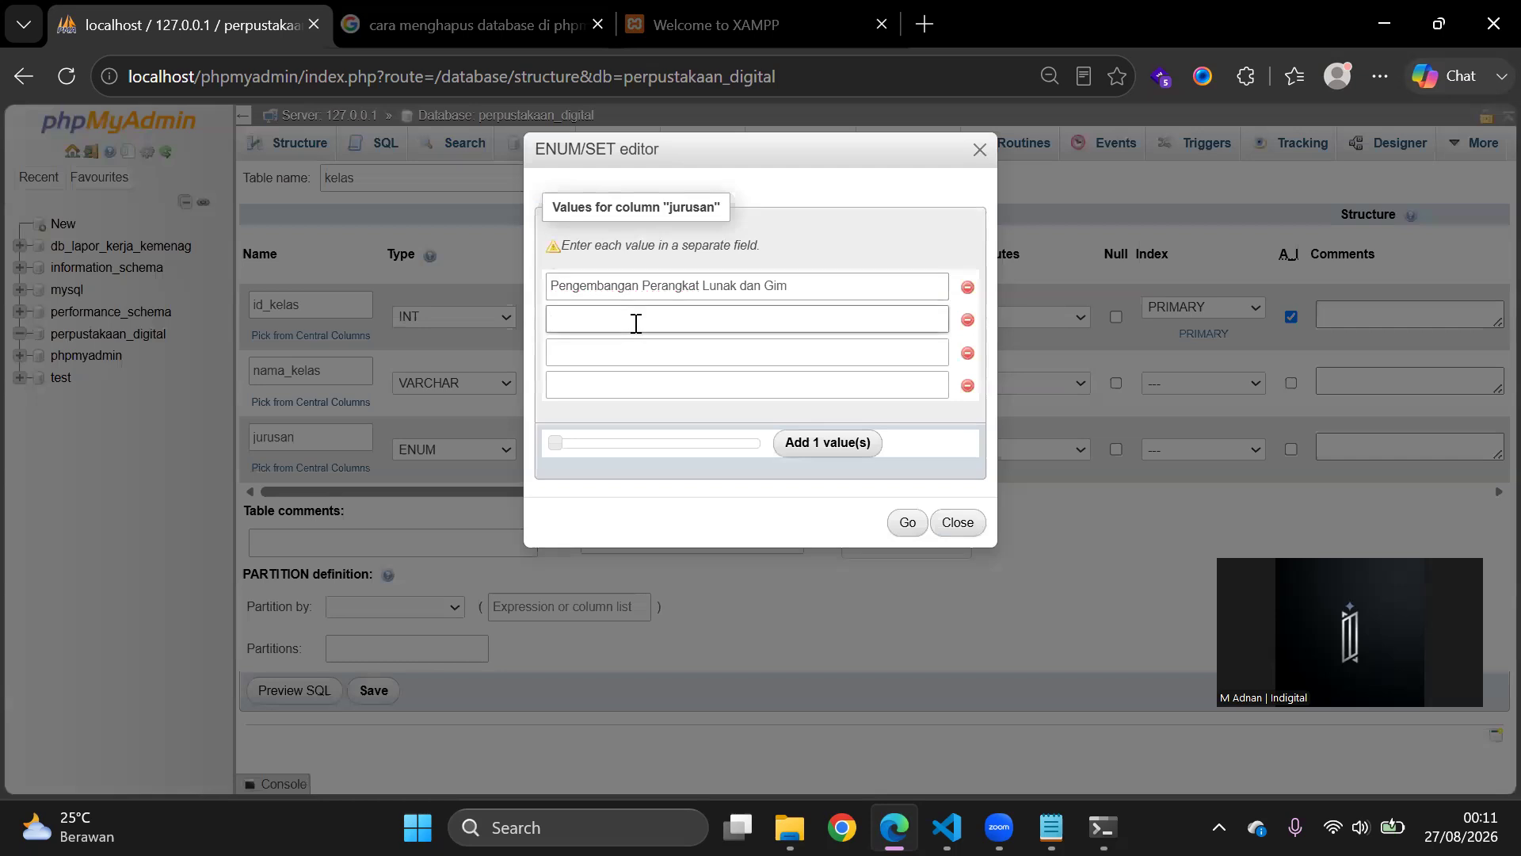
{"action": "type", "text": "B"}
{"action": "type", "text": "Br"}
{"action": "key", "text": "BackSpace"}
{"action": "key", "text": "BackSpace"}
{"action": "key", "text": "BackSpace"}
{"action": "type", "text": "roadcasting dan Perfilm"}
{"action": "left_click", "coordinate": [621, 351]}
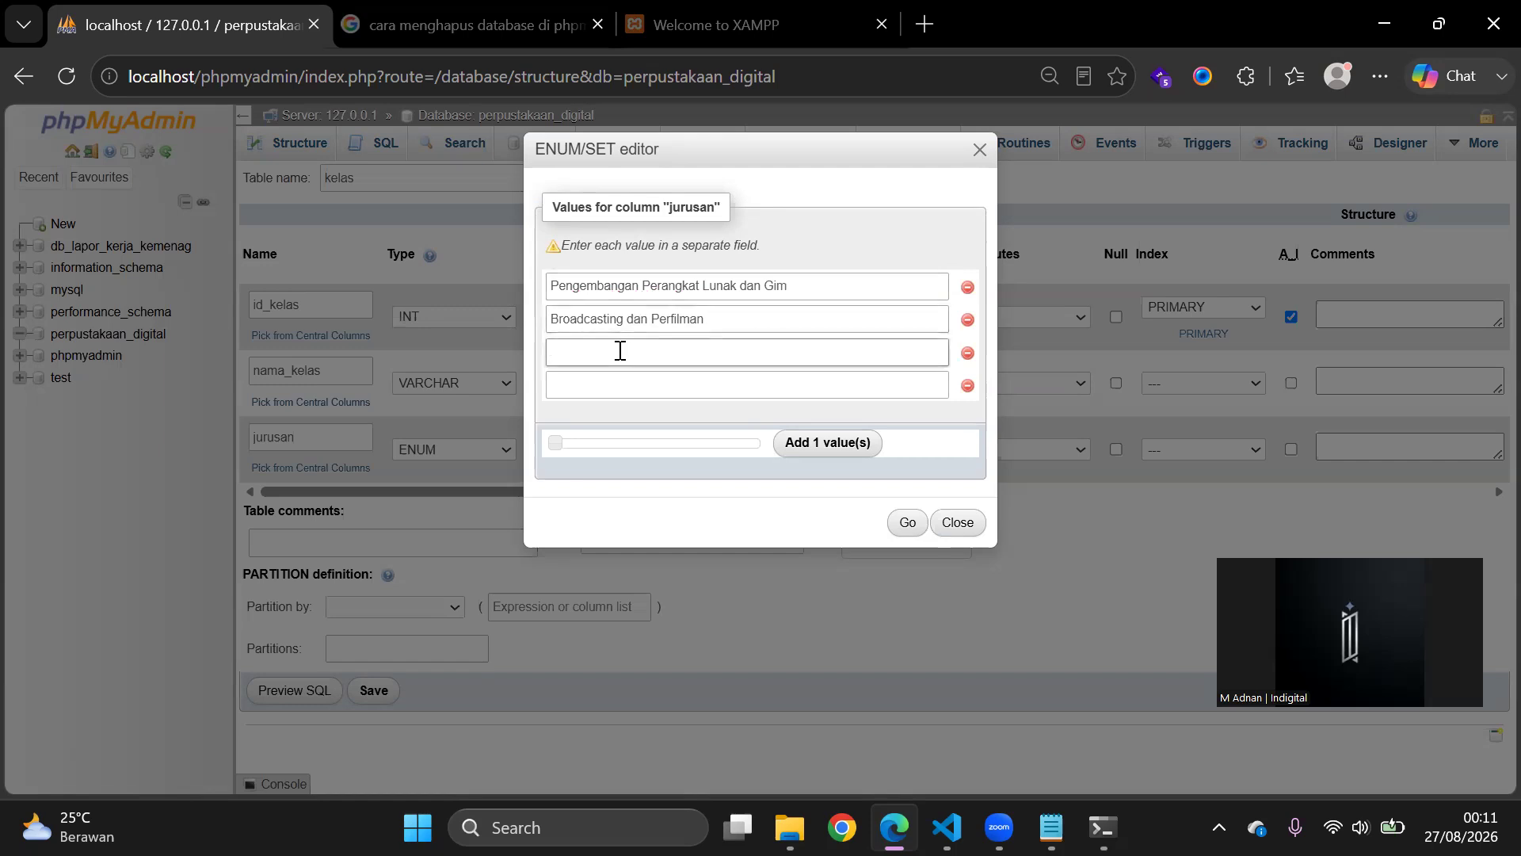
{"action": "type", "text": "Manajemen Perkantoran"}
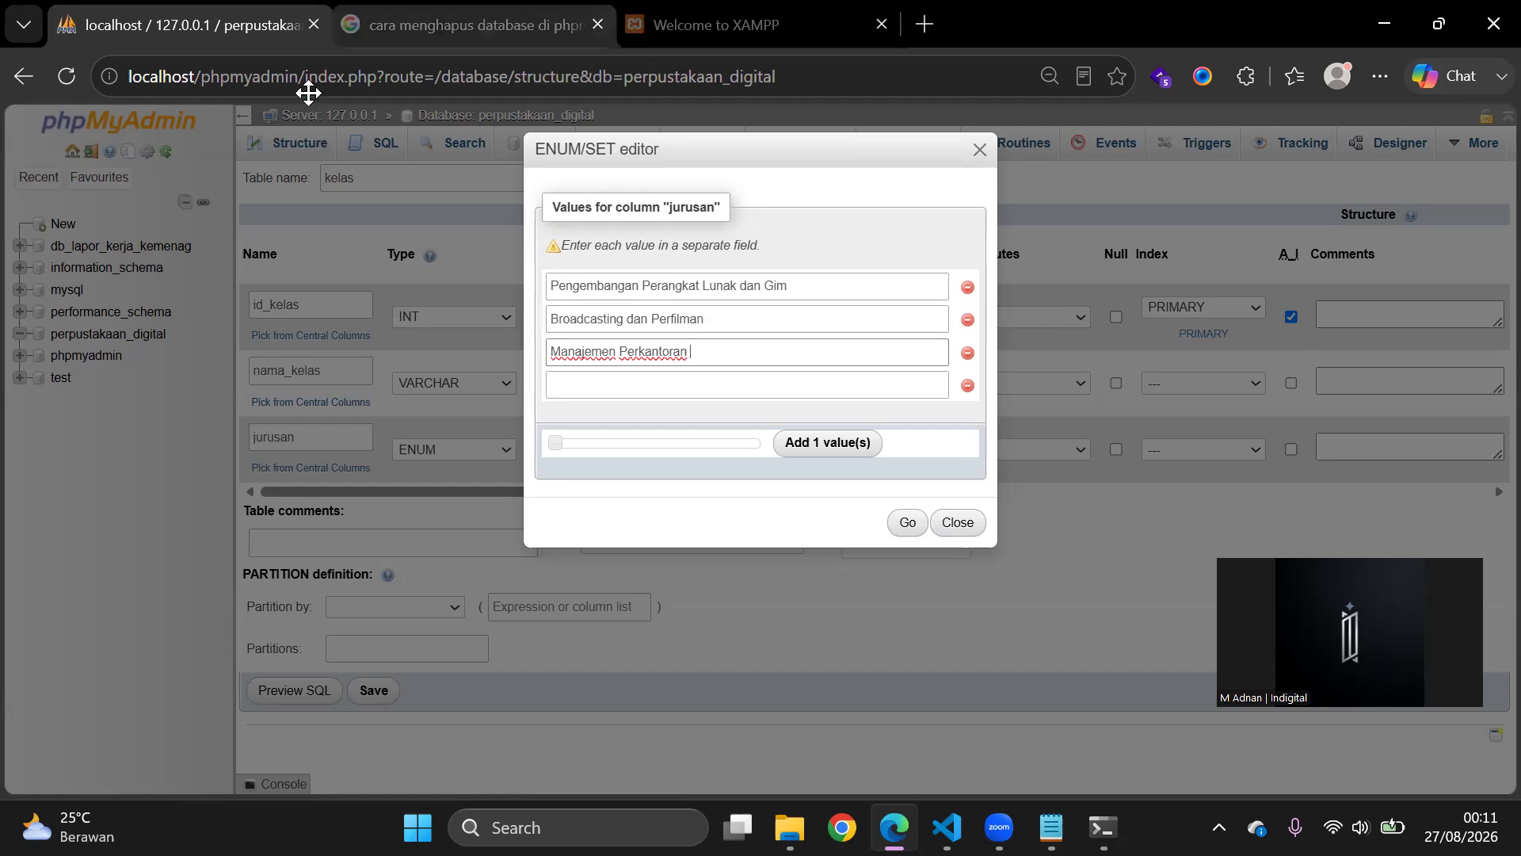
Step: Switch to the Google page and search for "mplb adalah" to look up the department's full name
{"action": "left_click", "coordinate": [475, 25]}
{"action": "left_click_drag", "start_coordinate": [713, 176], "coordinate": [100, 171]}
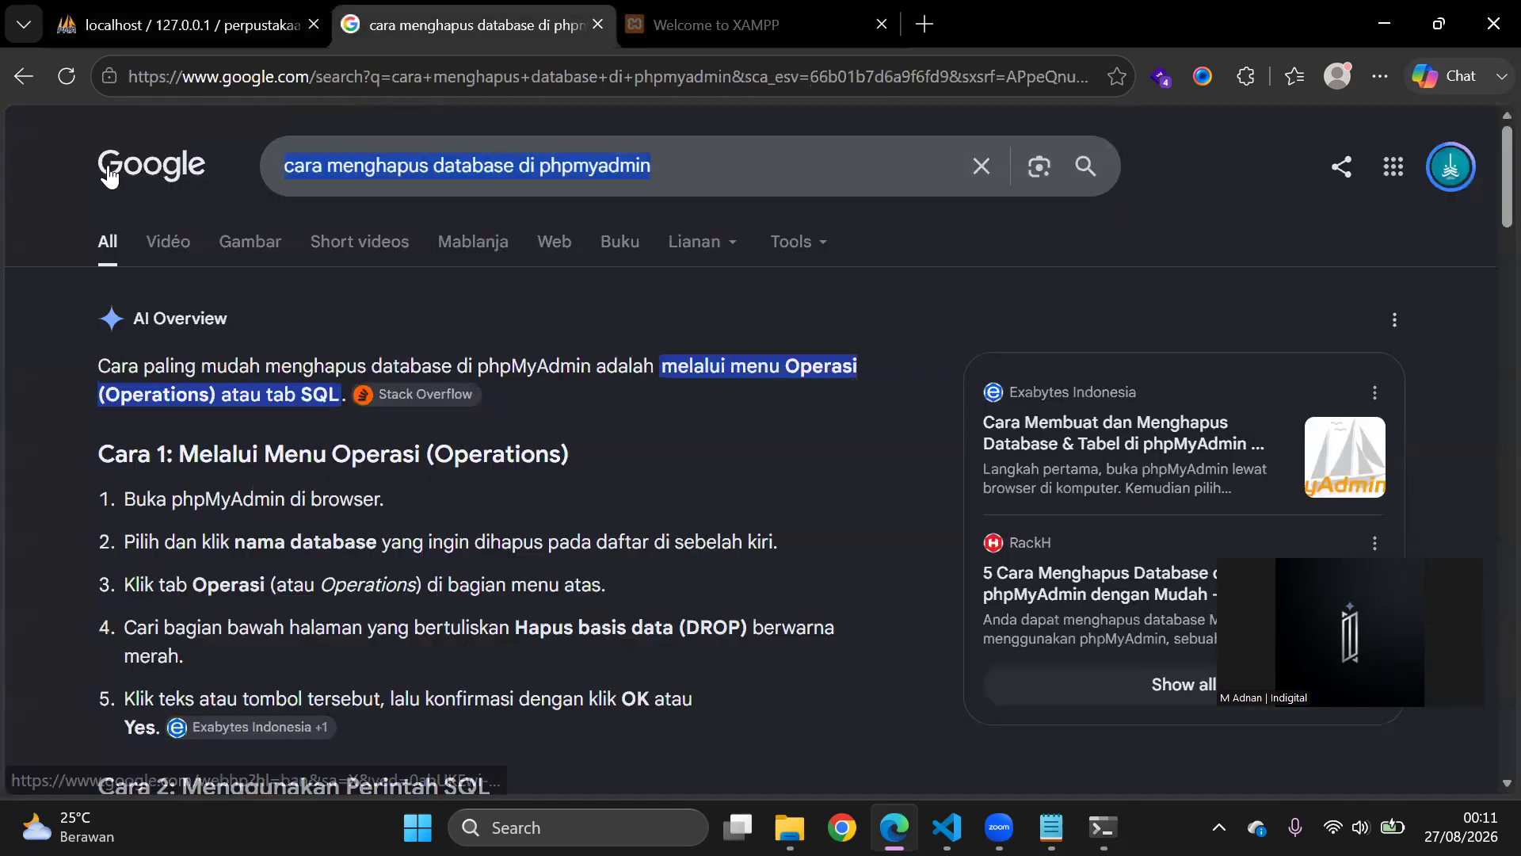
{"action": "type", "text": "mpp"}
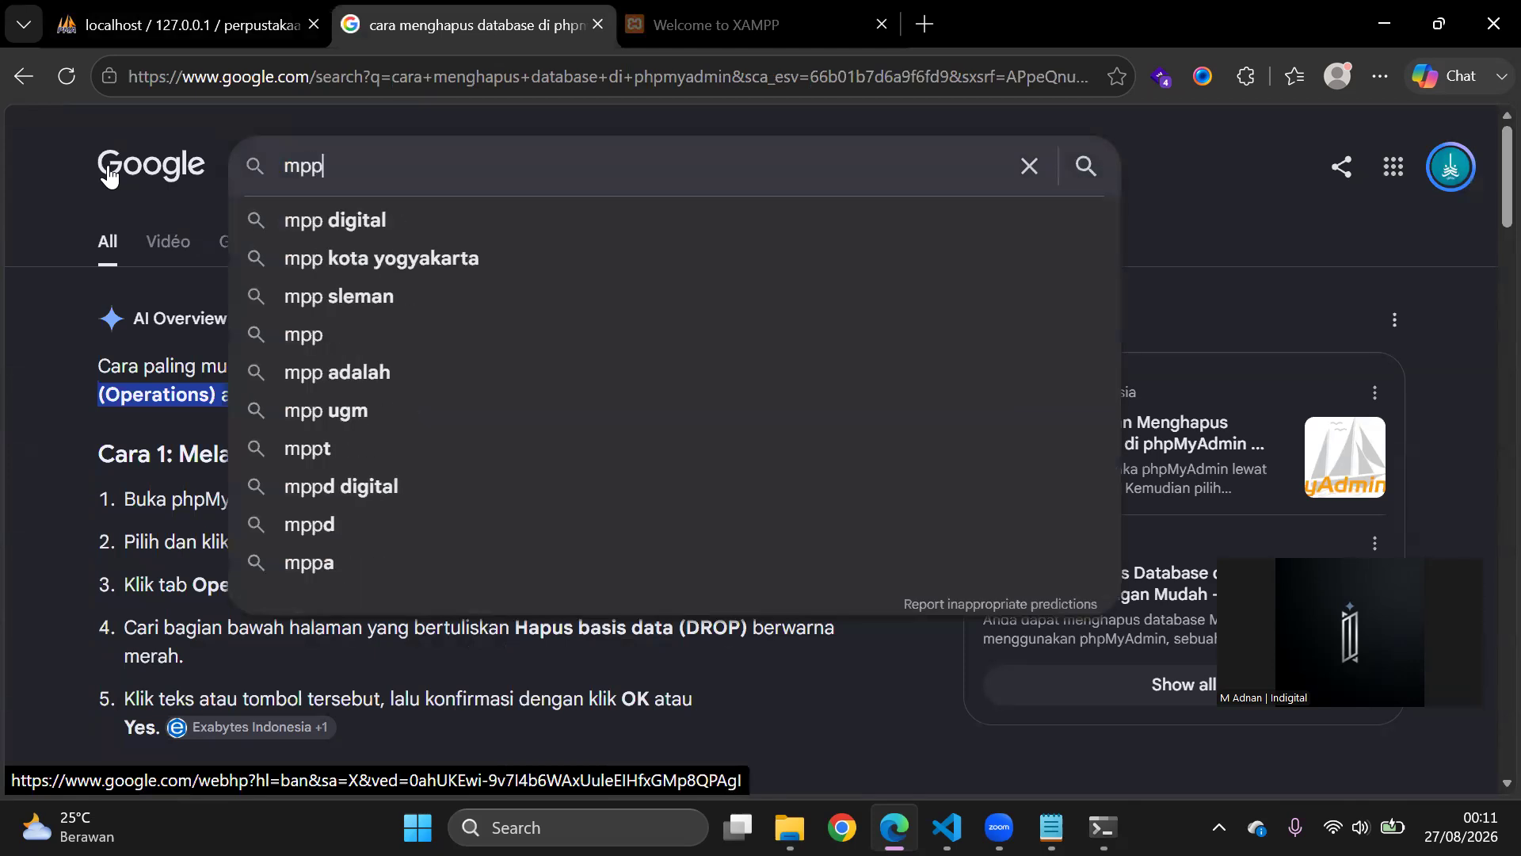
{"action": "key", "text": "BackSpace"}
{"action": "type", "text": "lb"}
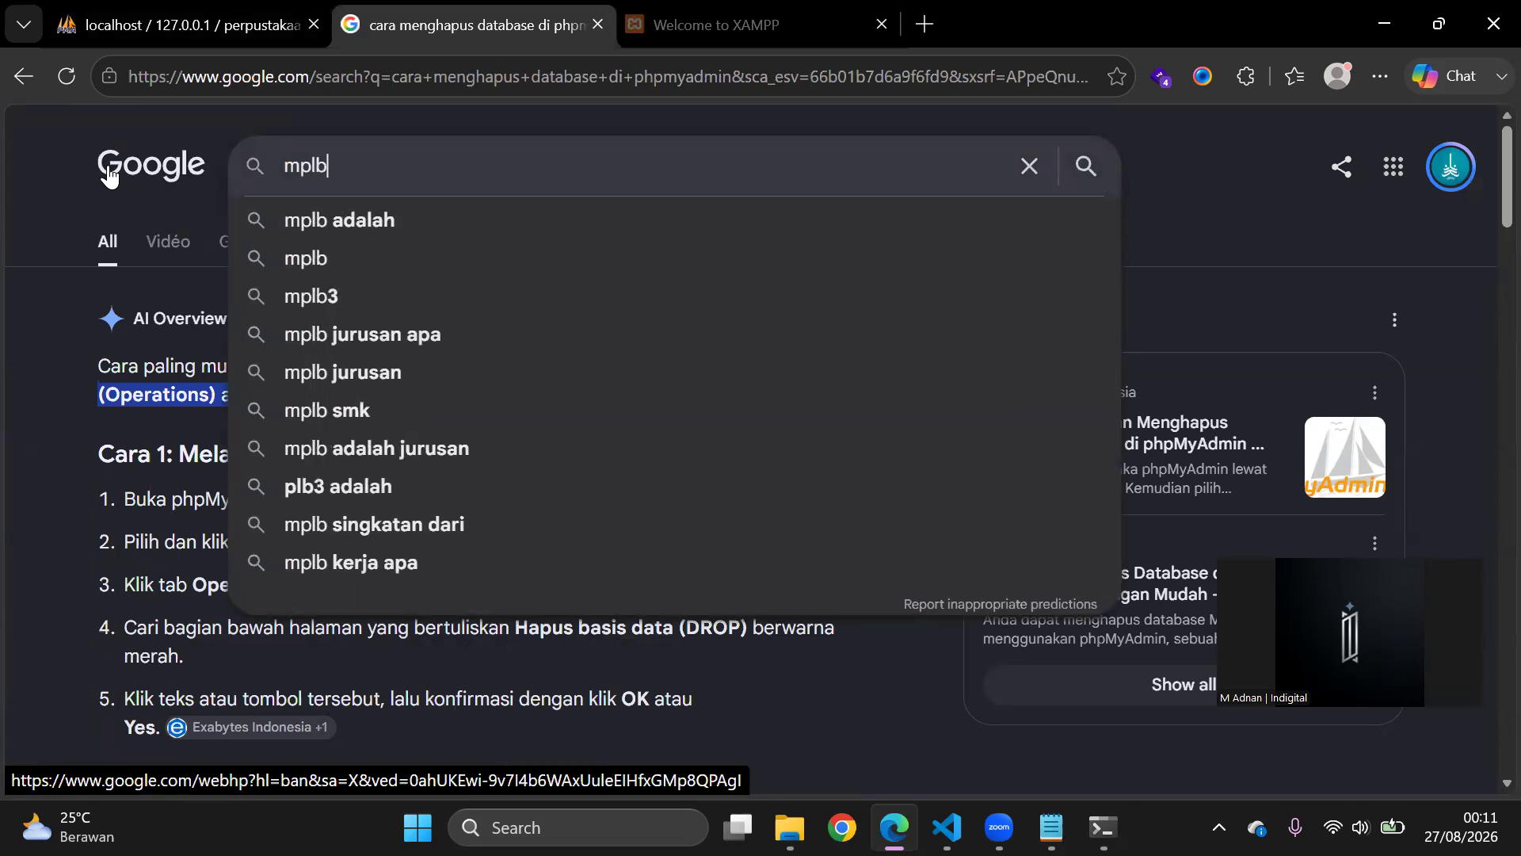
{"action": "key", "text": "Down"}
{"action": "key", "text": "Return"}
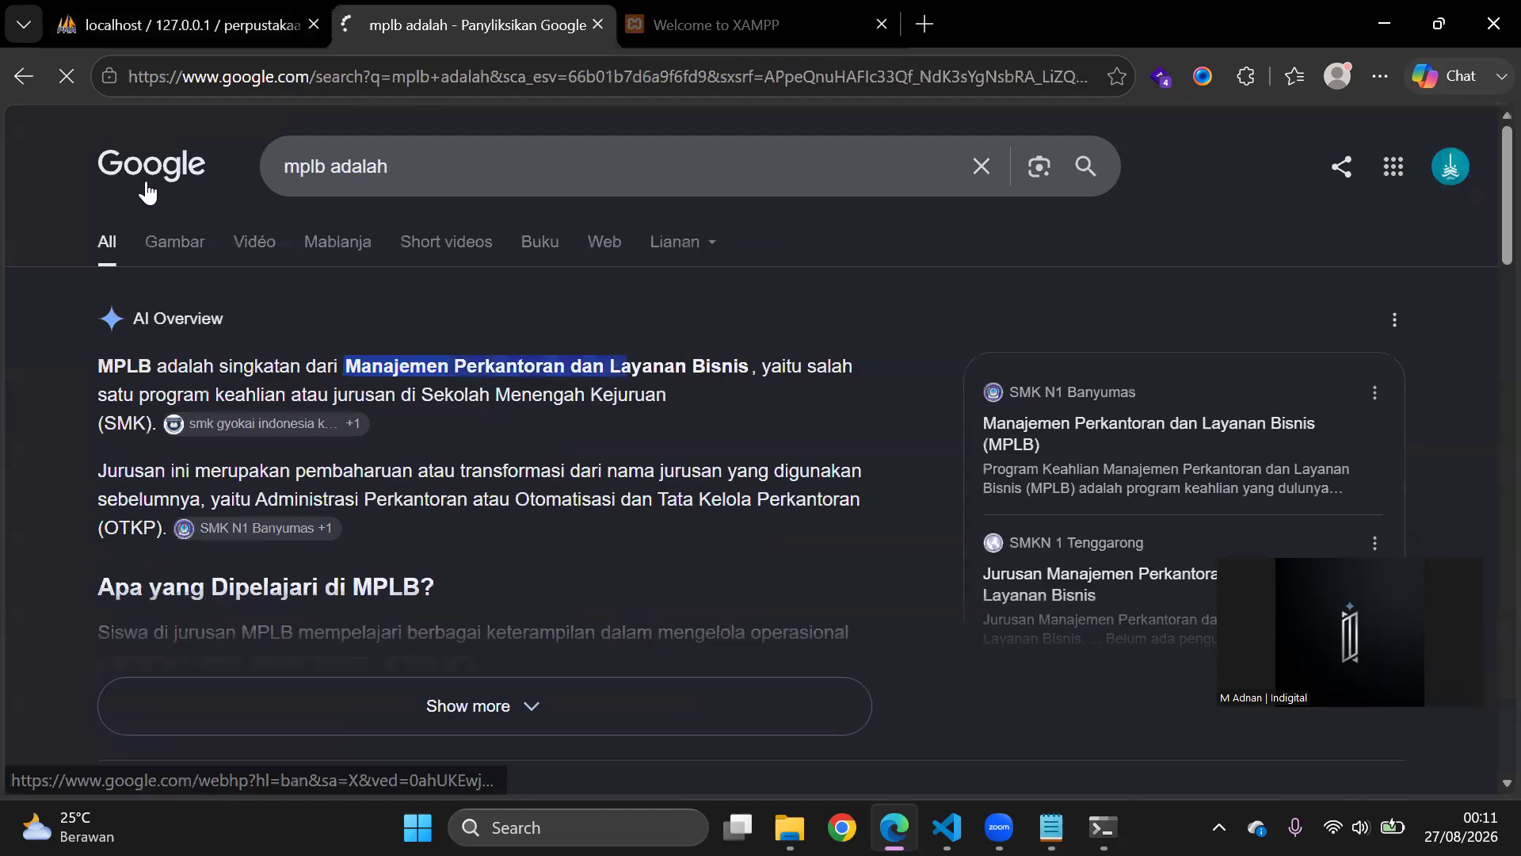
Step: Return to phpMyAdmin, complete the third jurusan value as Manajemen Perkantoran dan Layanan Bisnis and apply the ENUM values
{"action": "left_click", "coordinate": [222, 3]}
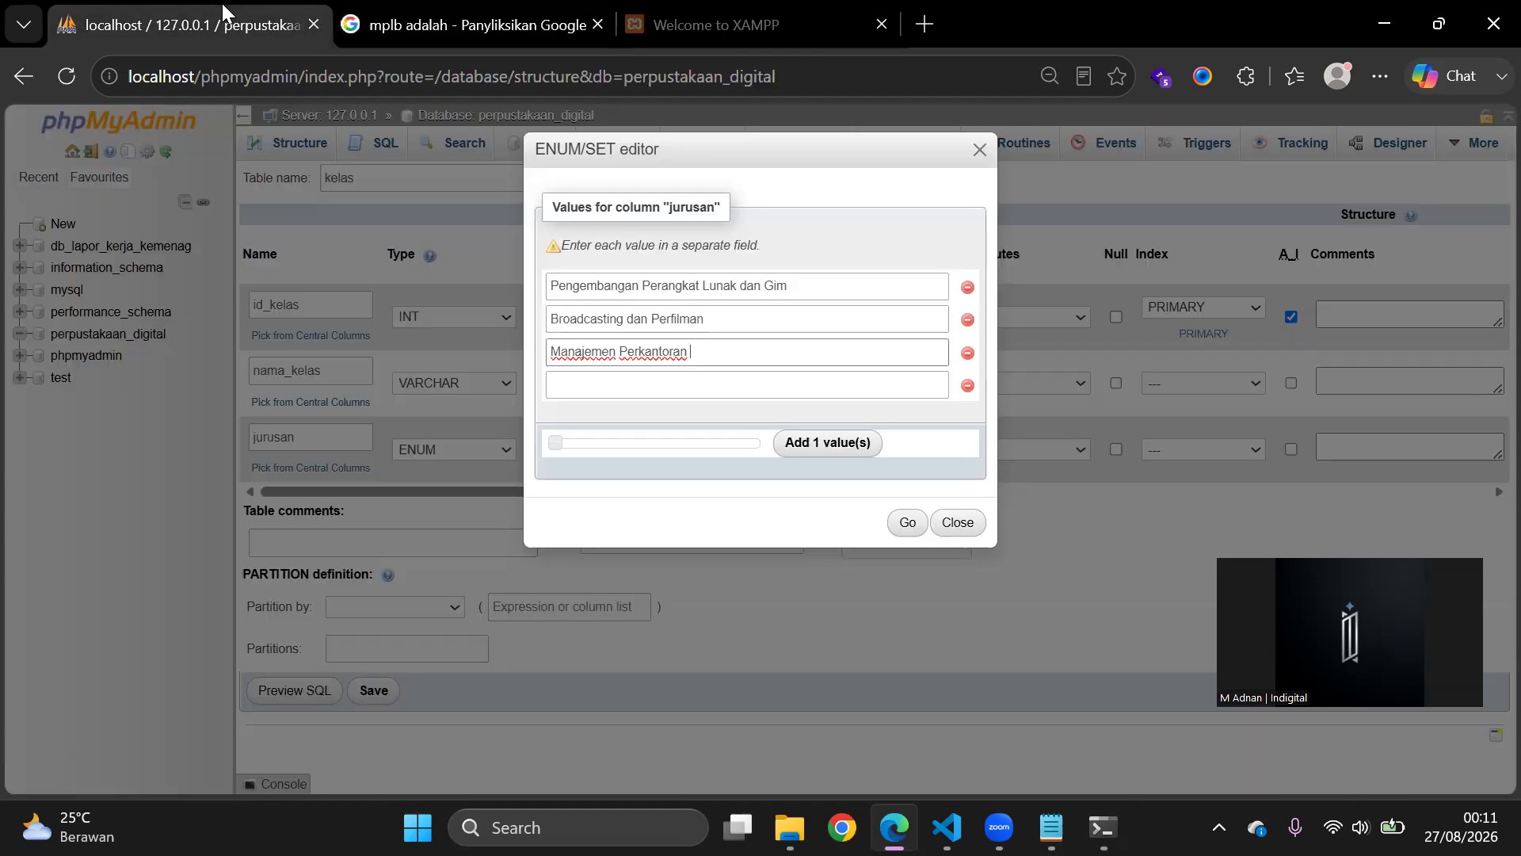
{"action": "type", "text": "dan Layanan Bisnis"}
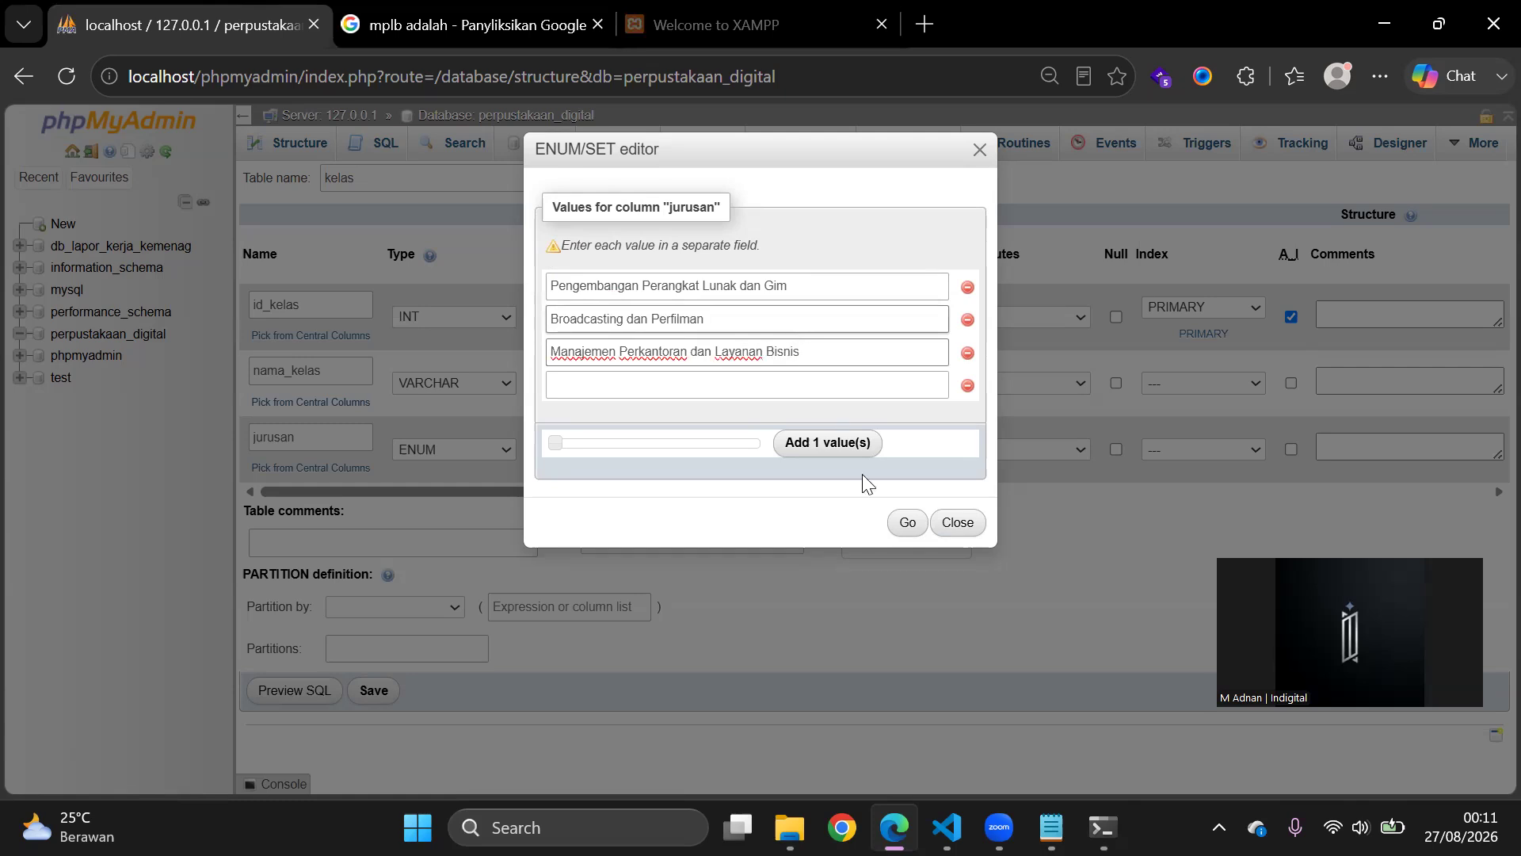
{"action": "left_click", "coordinate": [907, 522]}
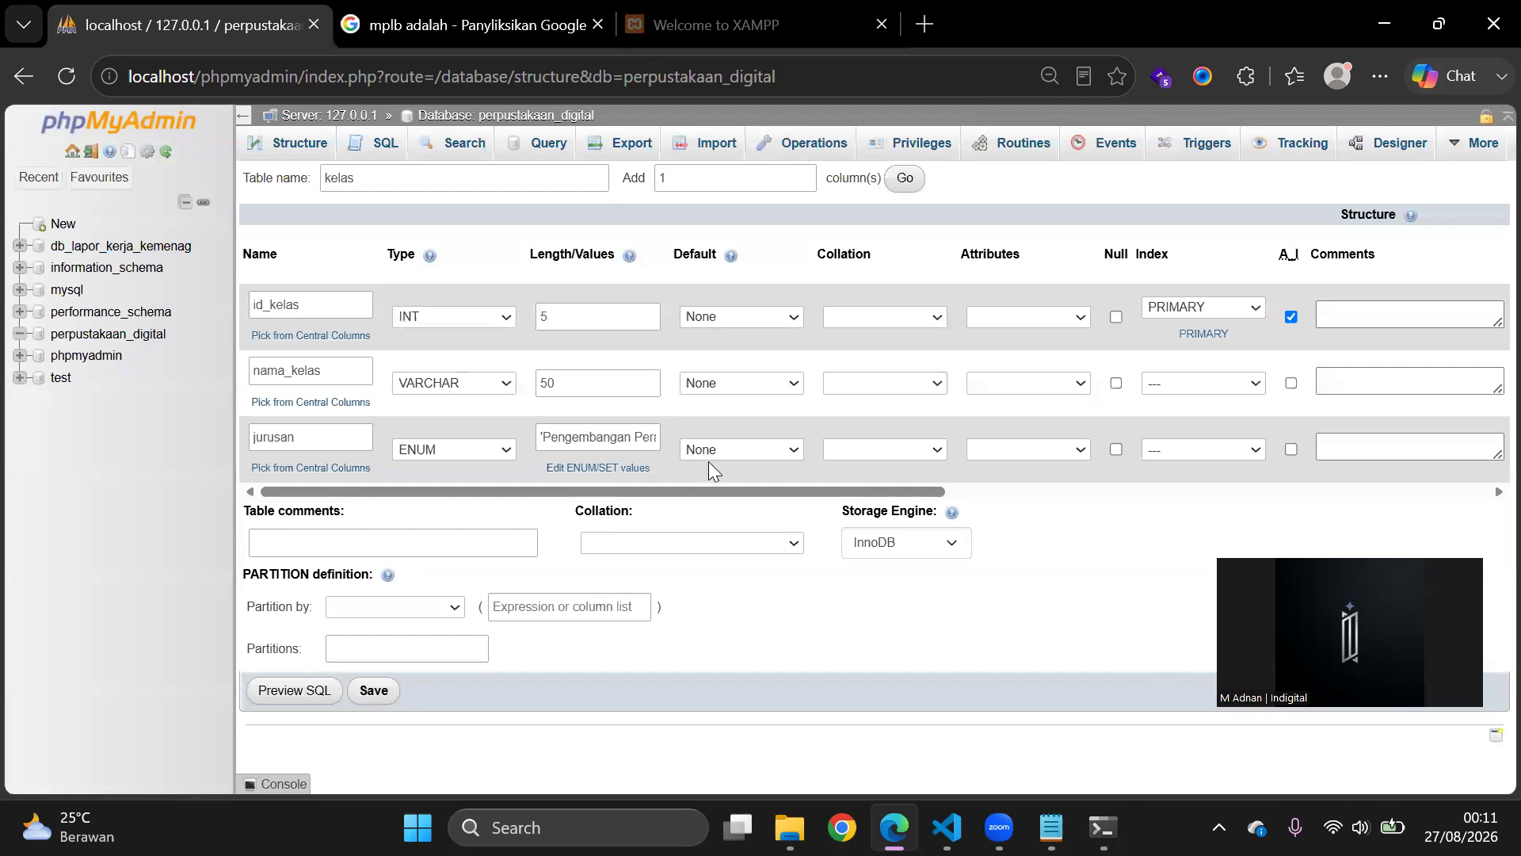
Step: Save the kelas table and open its structure for review
{"action": "left_click", "coordinate": [373, 691]}
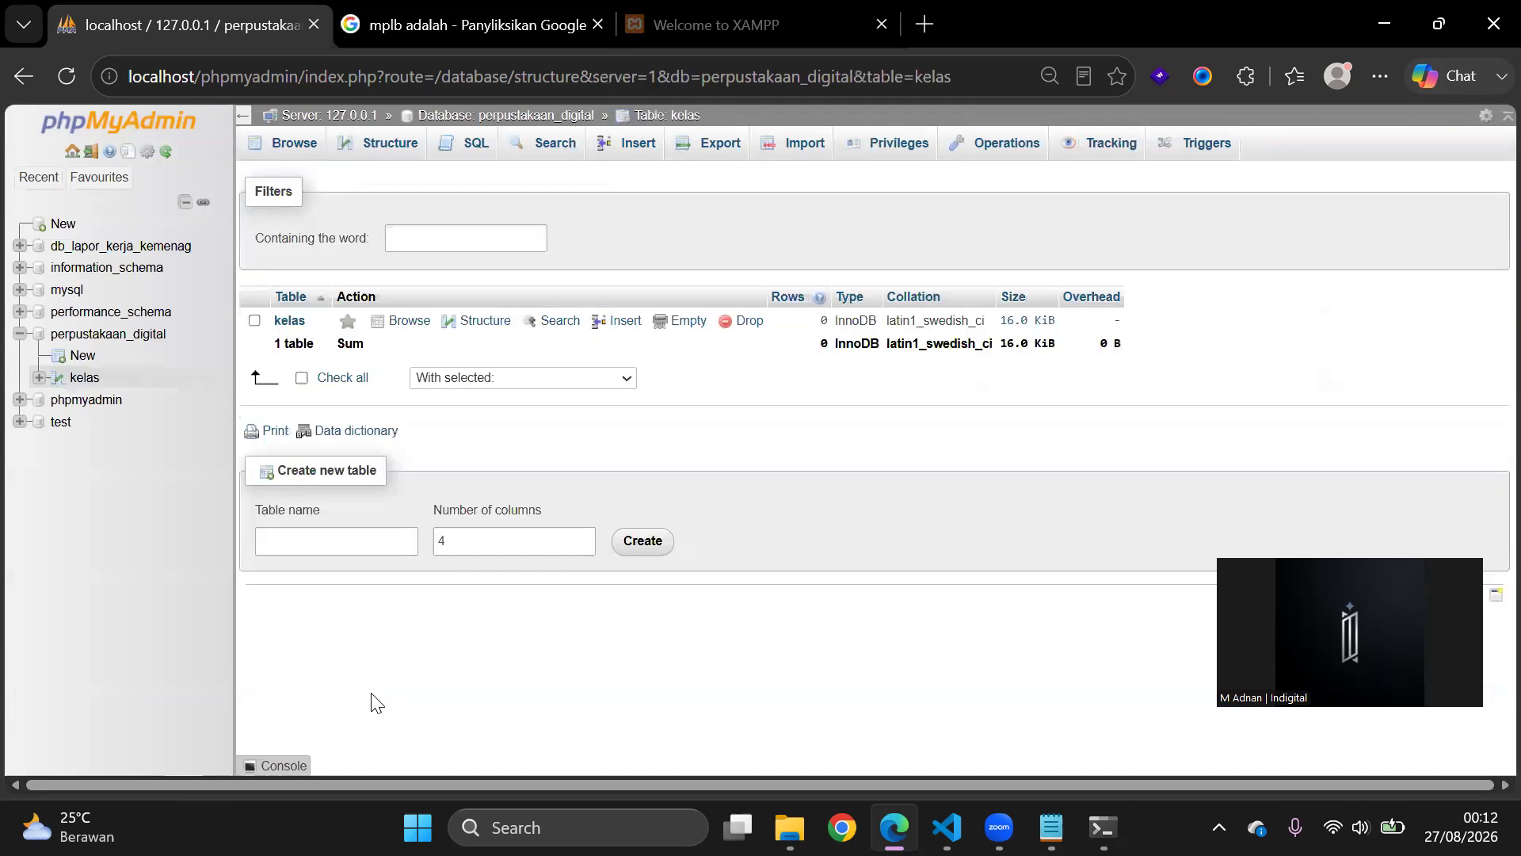
{"action": "left_click", "coordinate": [365, 144]}
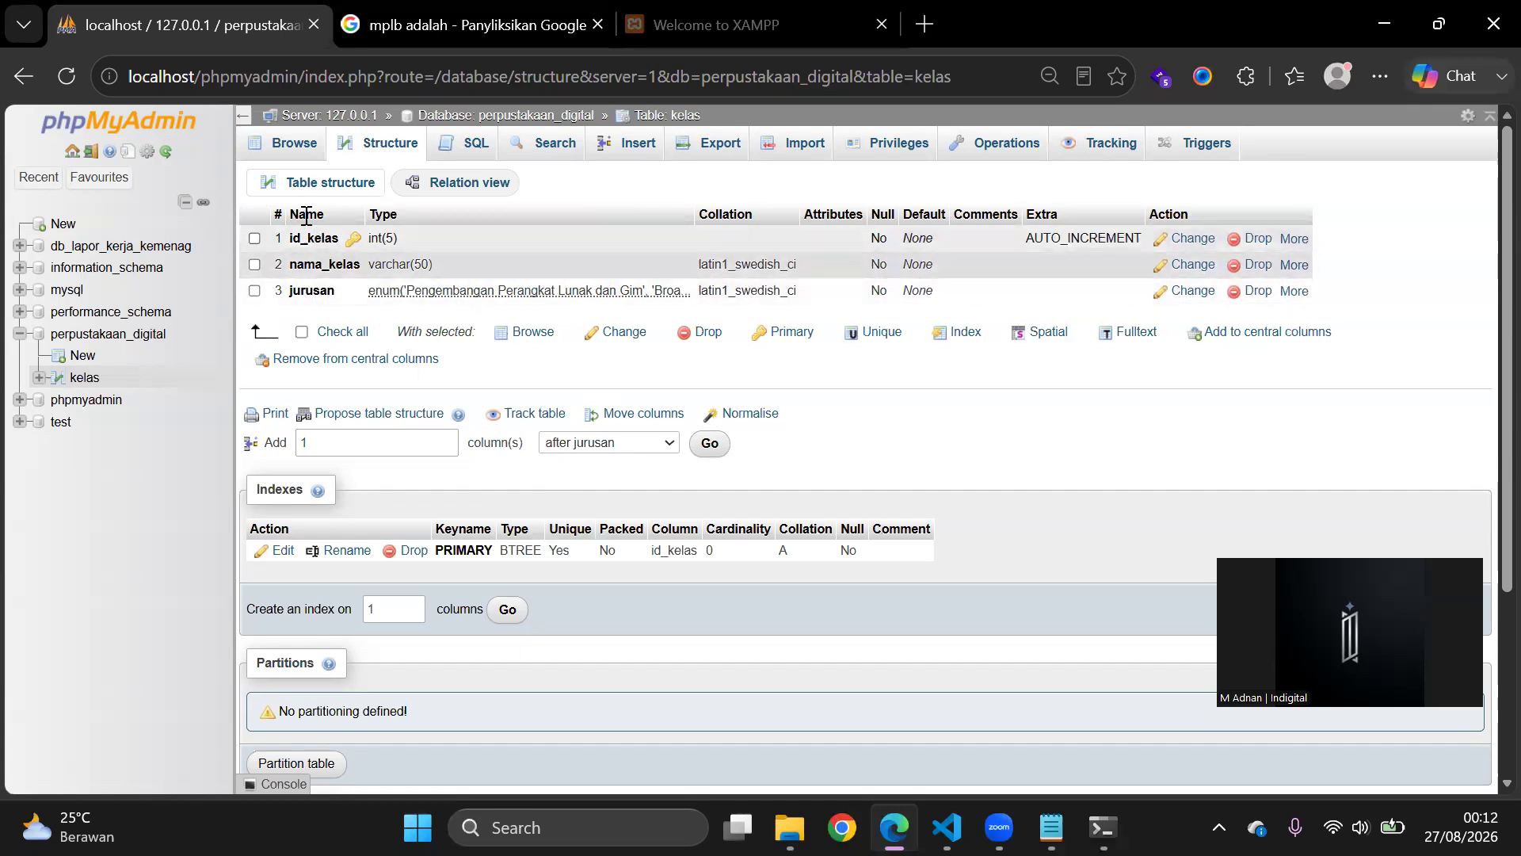
Step: Start inserting rows into kelas and fill the first with nama_kelas X PPLG and jurusan Pengembangan Perangkat Lunak dan Gim
{"action": "left_click", "coordinate": [610, 161]}
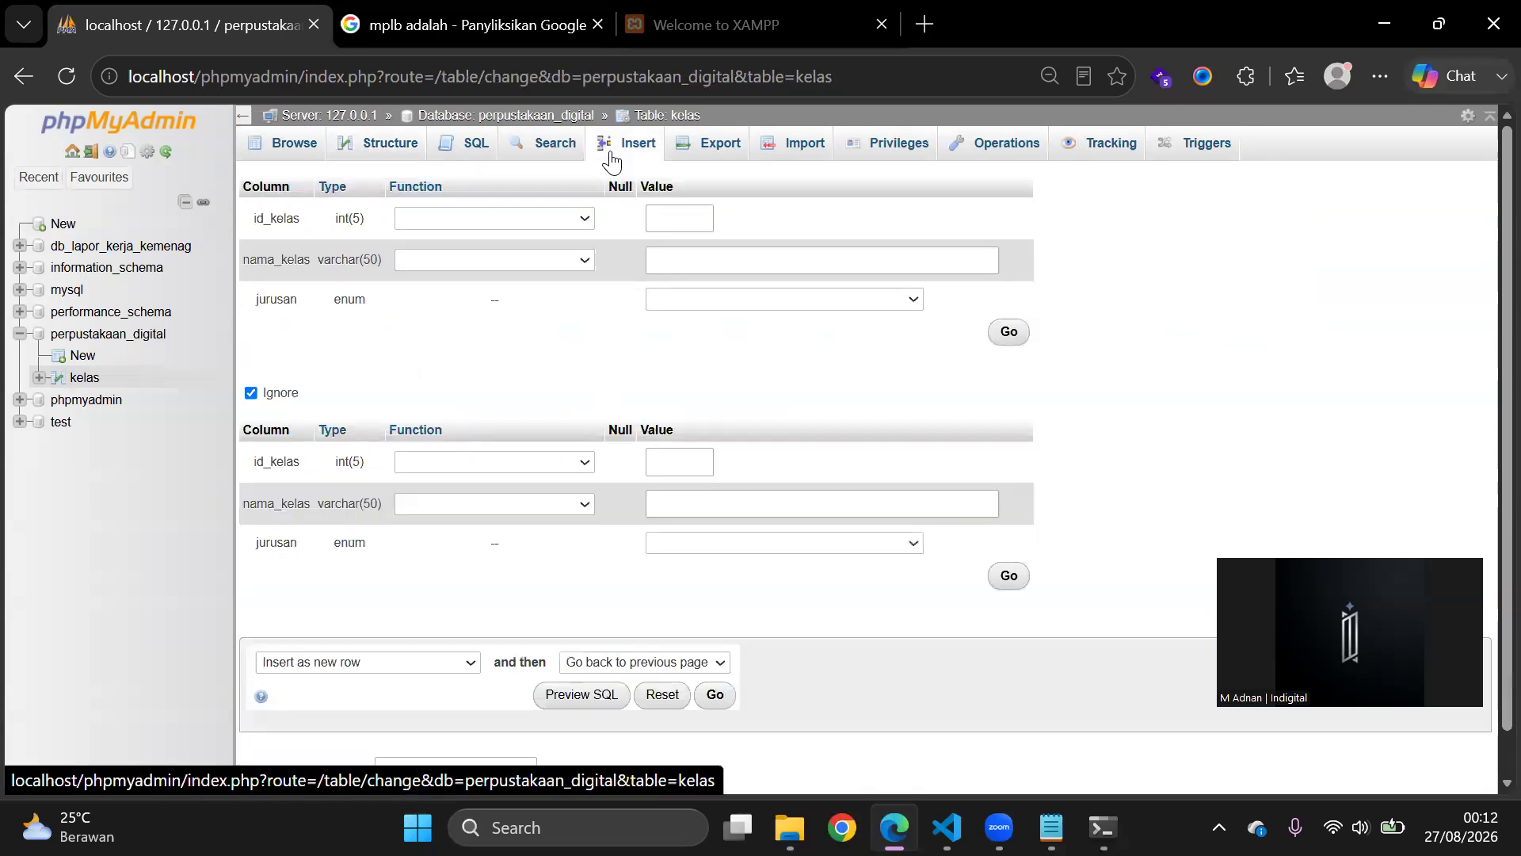
{"action": "left_click", "coordinate": [693, 260]}
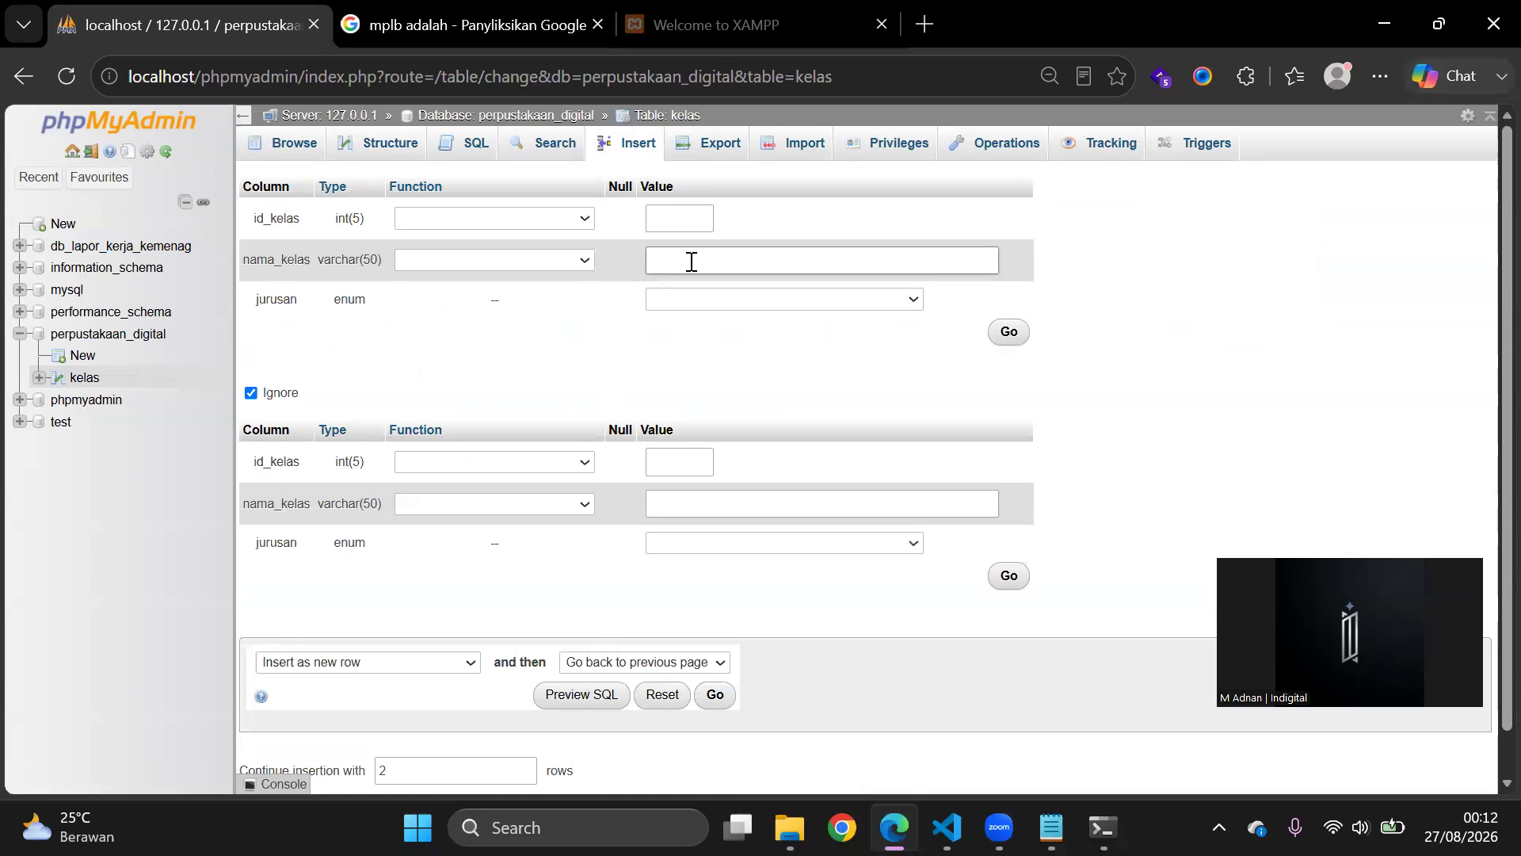
{"action": "type", "text": "X PPLG"}
{"action": "left_click", "coordinate": [759, 290]}
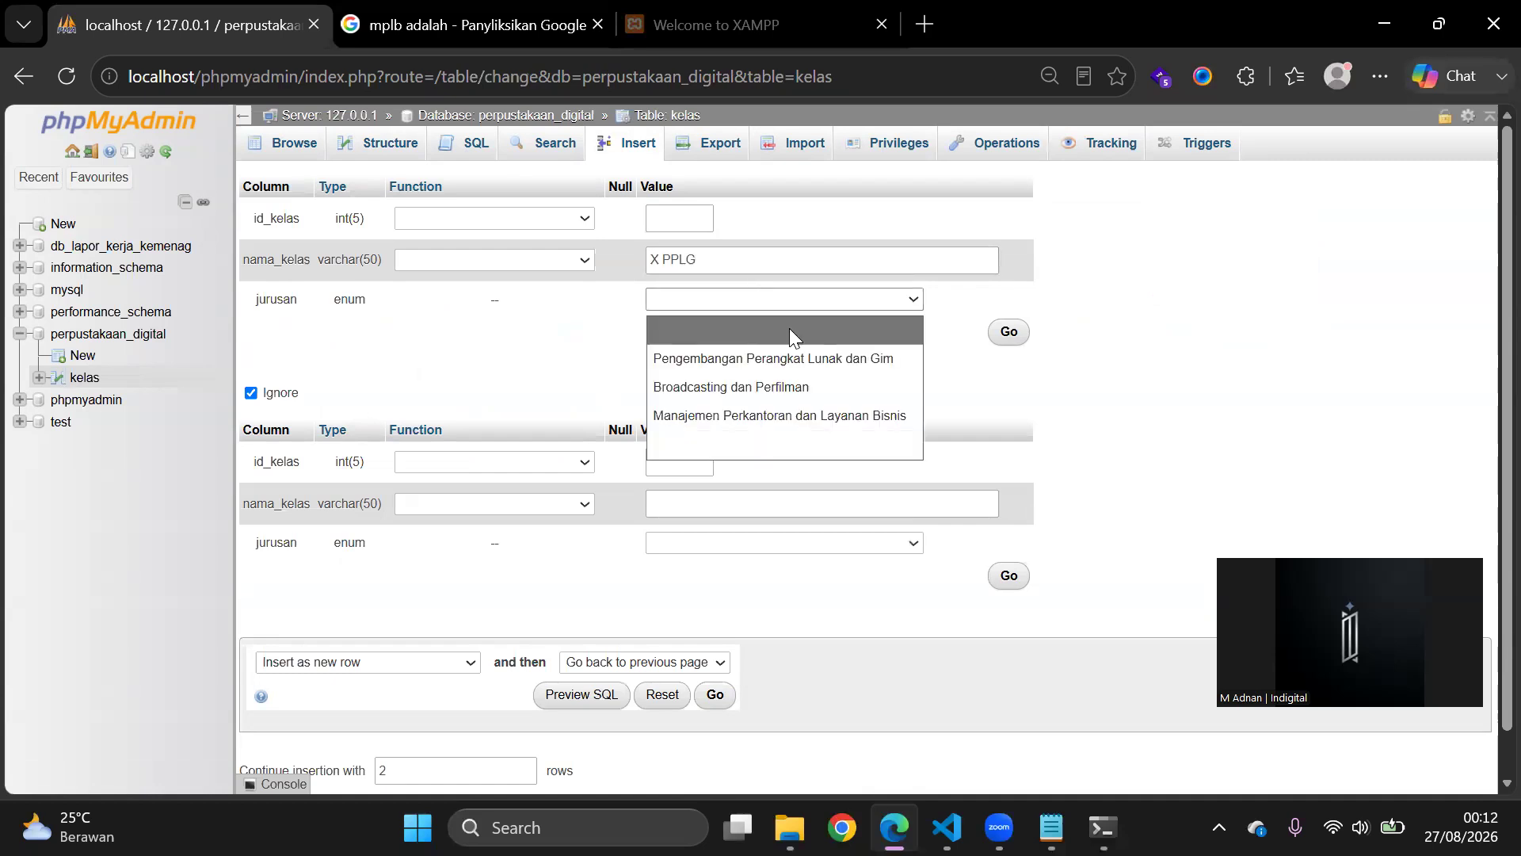
{"action": "left_click", "coordinate": [769, 358]}
Step: Fill the second row with nama_kelas X MPLB and jurusan Manajemen Perkantoran dan Layanan Bisnis, and insert both rows
{"action": "left_click", "coordinate": [773, 507]}
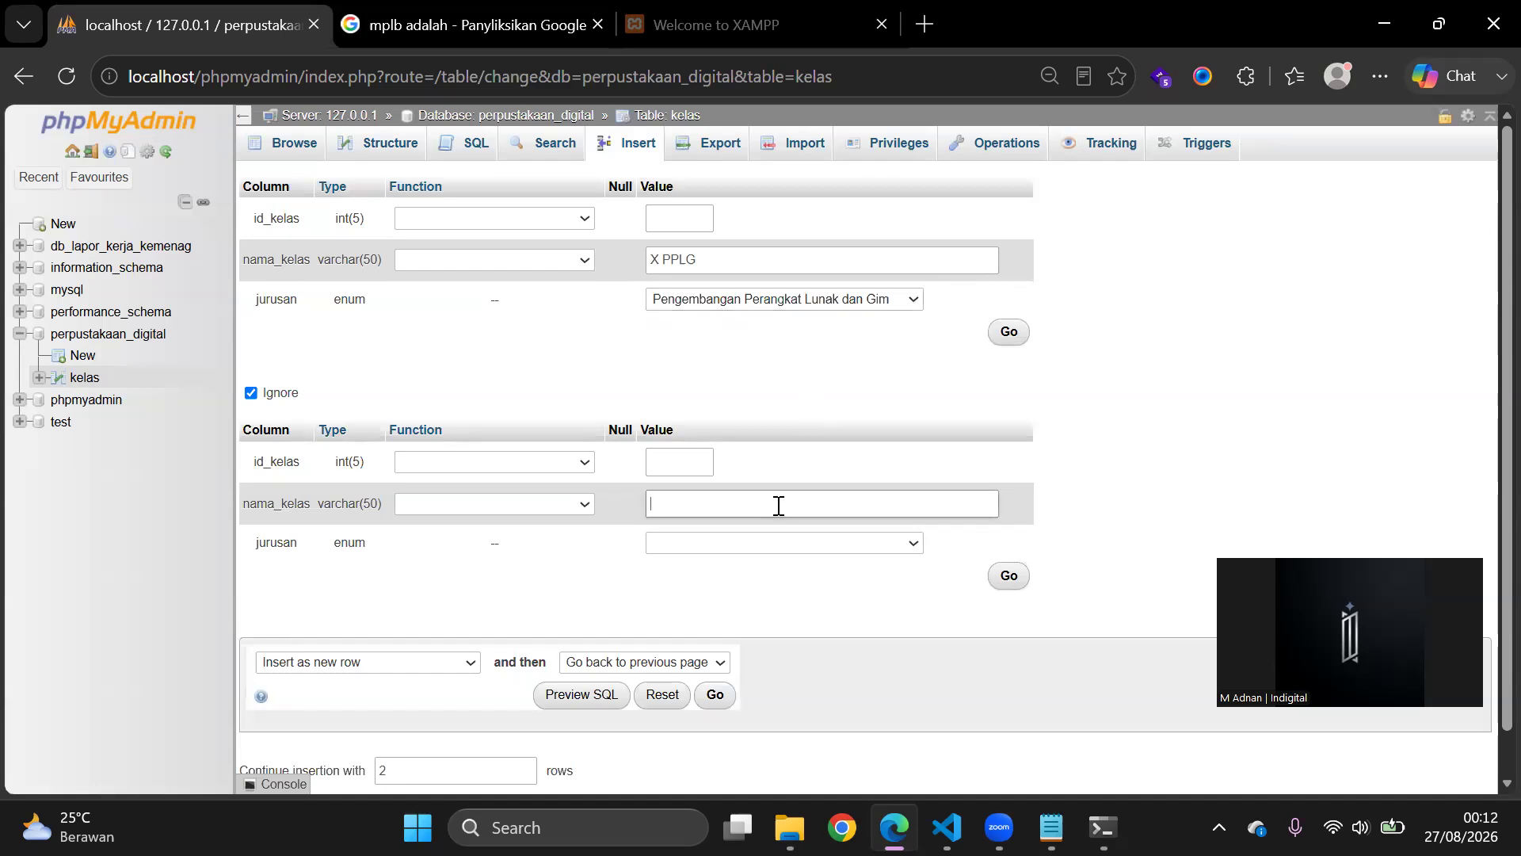
{"action": "type", "text": "X MPLB"}
{"action": "left_click", "coordinate": [878, 545]}
{"action": "left_click", "coordinate": [783, 657]}
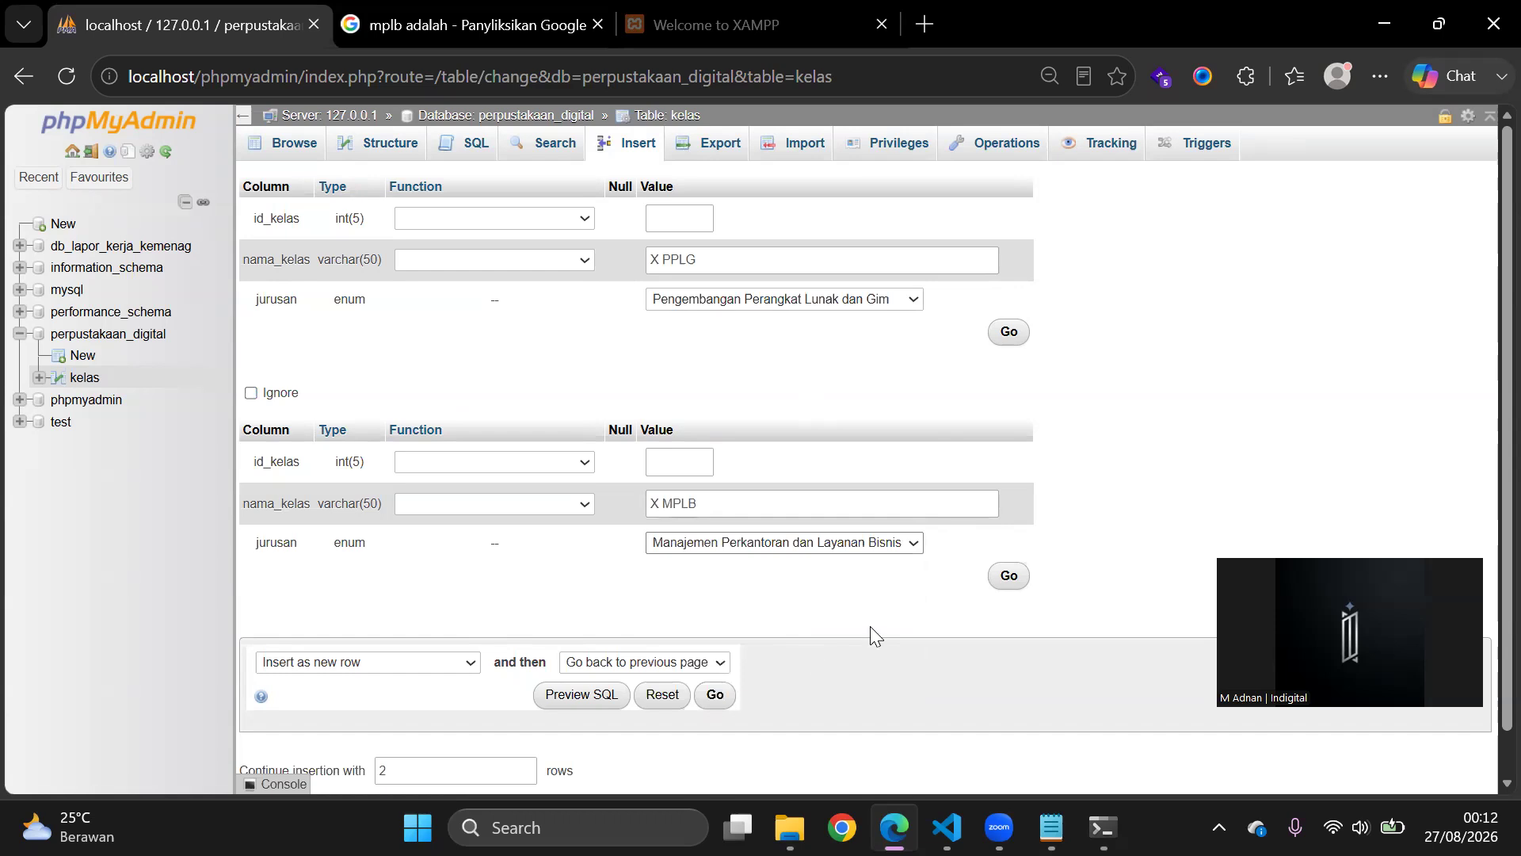
{"action": "scroll", "coordinate": [792, 636], "scroll_direction": "down", "scroll_amount": 1}
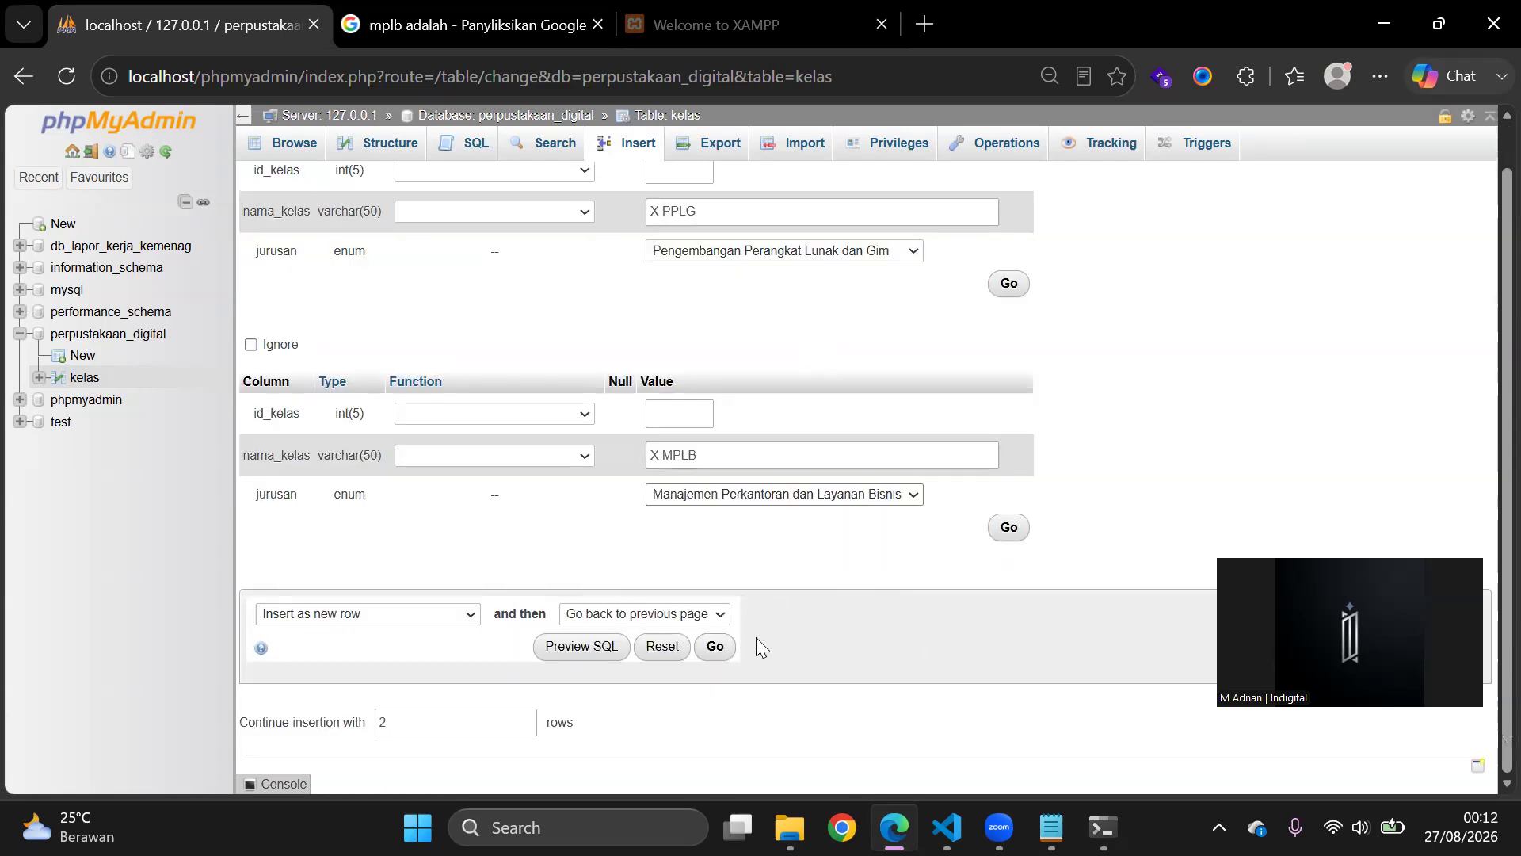
{"action": "left_click", "coordinate": [720, 653]}
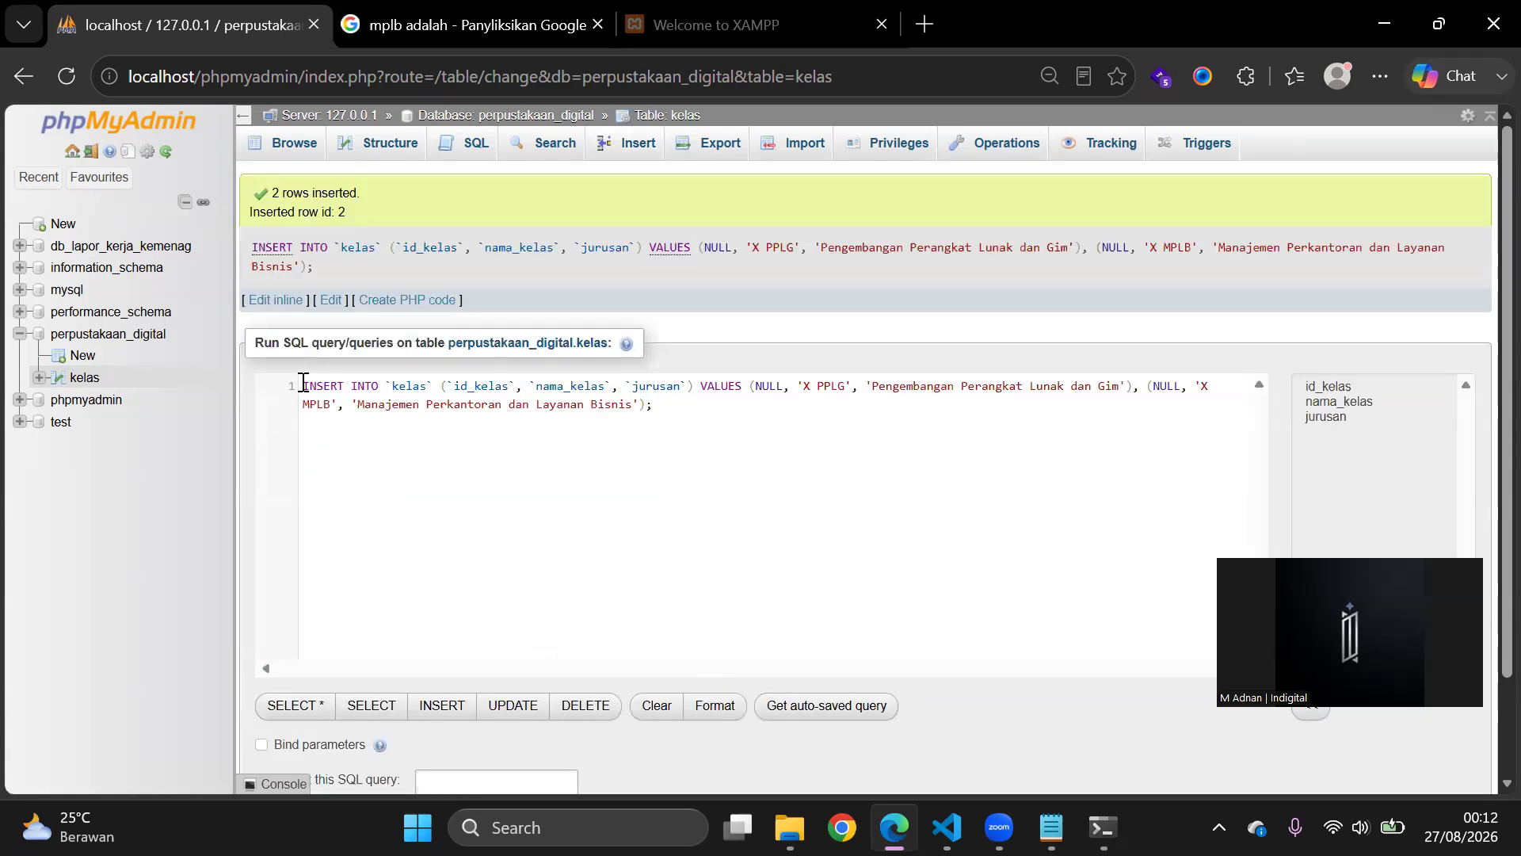
Step: Examine the generated INSERT statement for the two kelas rows in the query editor
{"action": "left_click_drag", "start_coordinate": [304, 384], "coordinate": [721, 419]}
{"action": "left_click", "coordinate": [630, 521]}
{"action": "left_click", "coordinate": [308, 386]}
{"action": "left_click_drag", "start_coordinate": [379, 388], "coordinate": [324, 388]}
{"action": "left_click", "coordinate": [381, 388]}
{"action": "left_click_drag", "start_coordinate": [680, 411], "coordinate": [305, 388]}
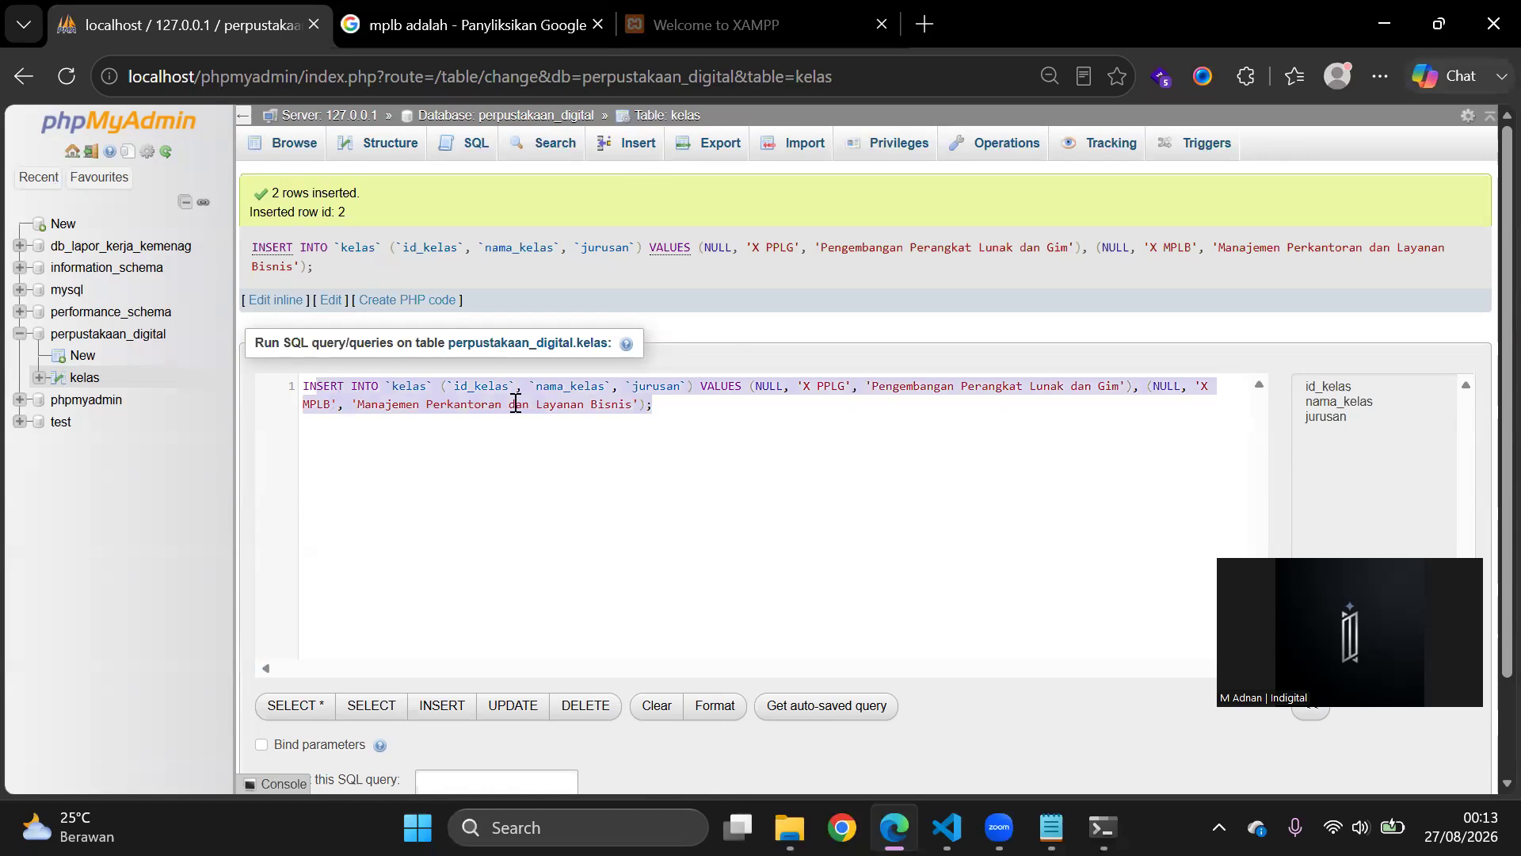
{"action": "left_click", "coordinate": [686, 415]}
{"action": "left_click_drag", "start_coordinate": [590, 428], "coordinate": [294, 385]}
{"action": "left_click", "coordinate": [740, 416]}
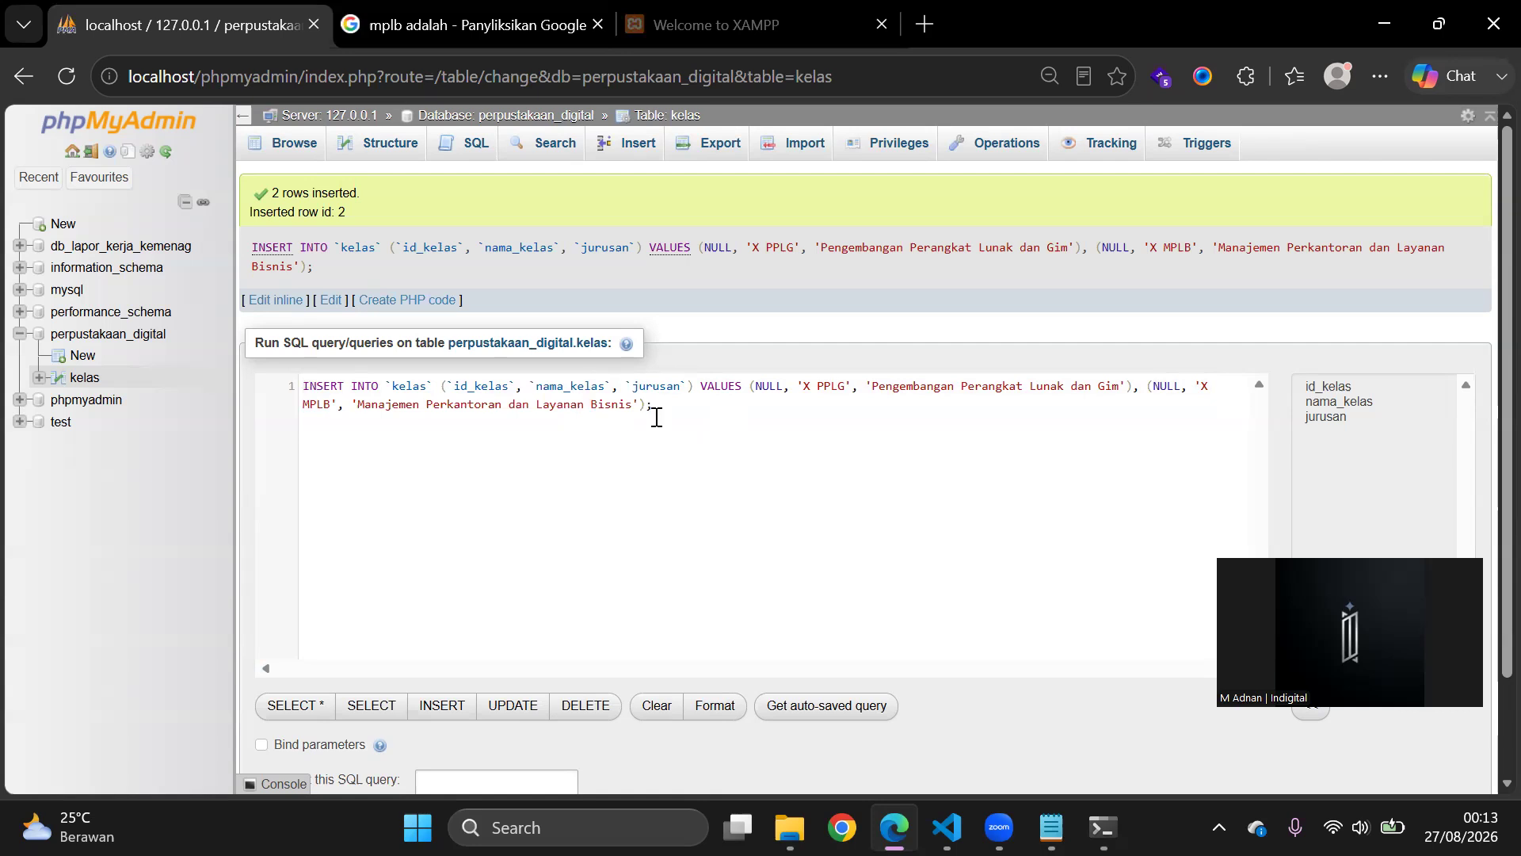
Step: Copy the INSERT statement over the default query in the kelas SQL editor and change the class names to XI PPLG and XI MPLB
{"action": "left_click_drag", "start_coordinate": [668, 409], "coordinate": [281, 393]}
{"action": "key", "text": "ctrl+c"}
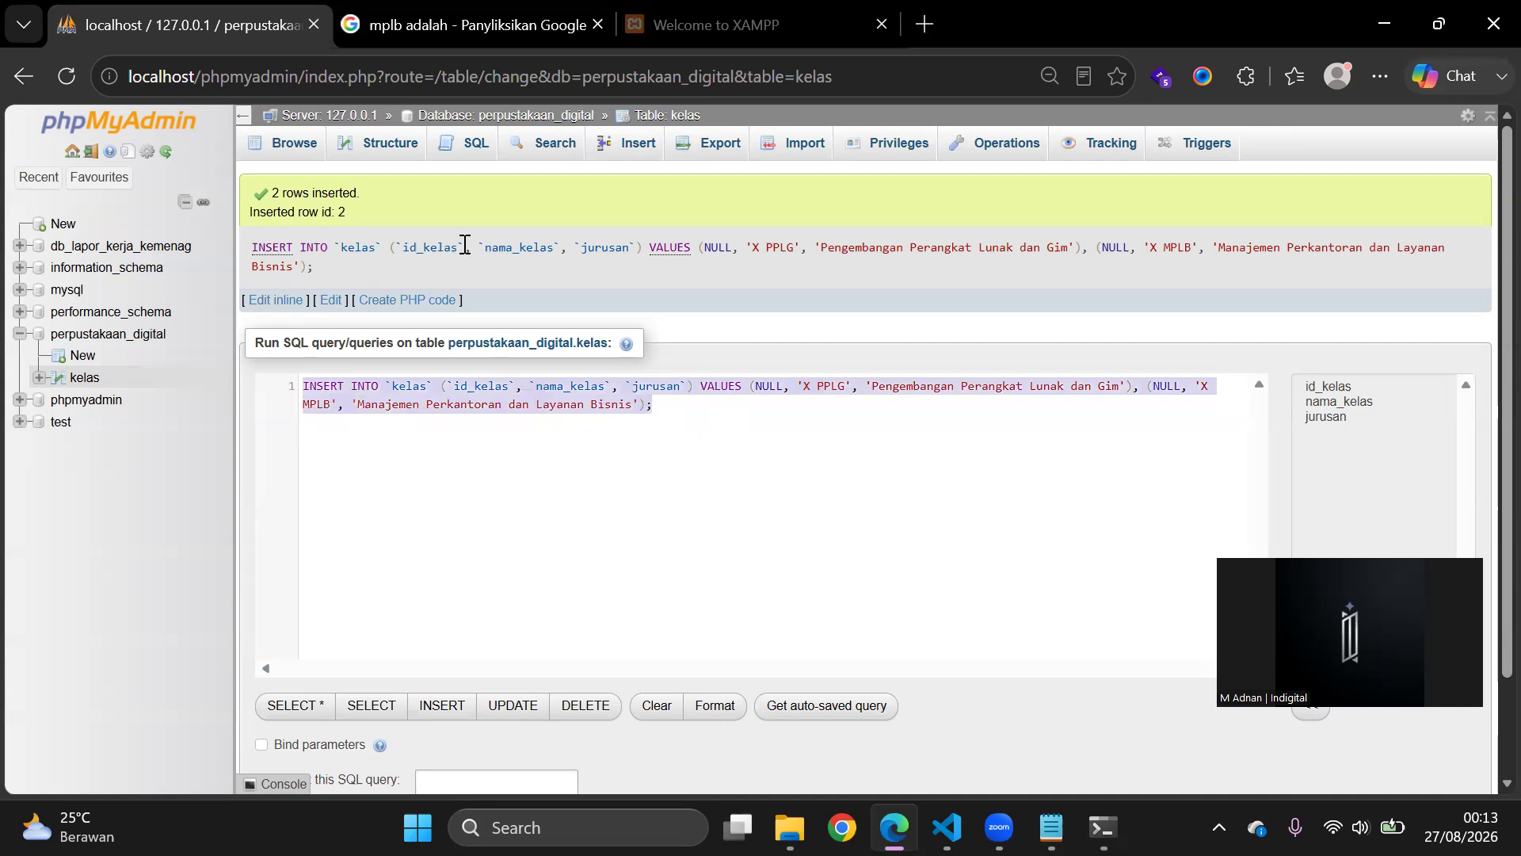
{"action": "left_click", "coordinate": [479, 159]}
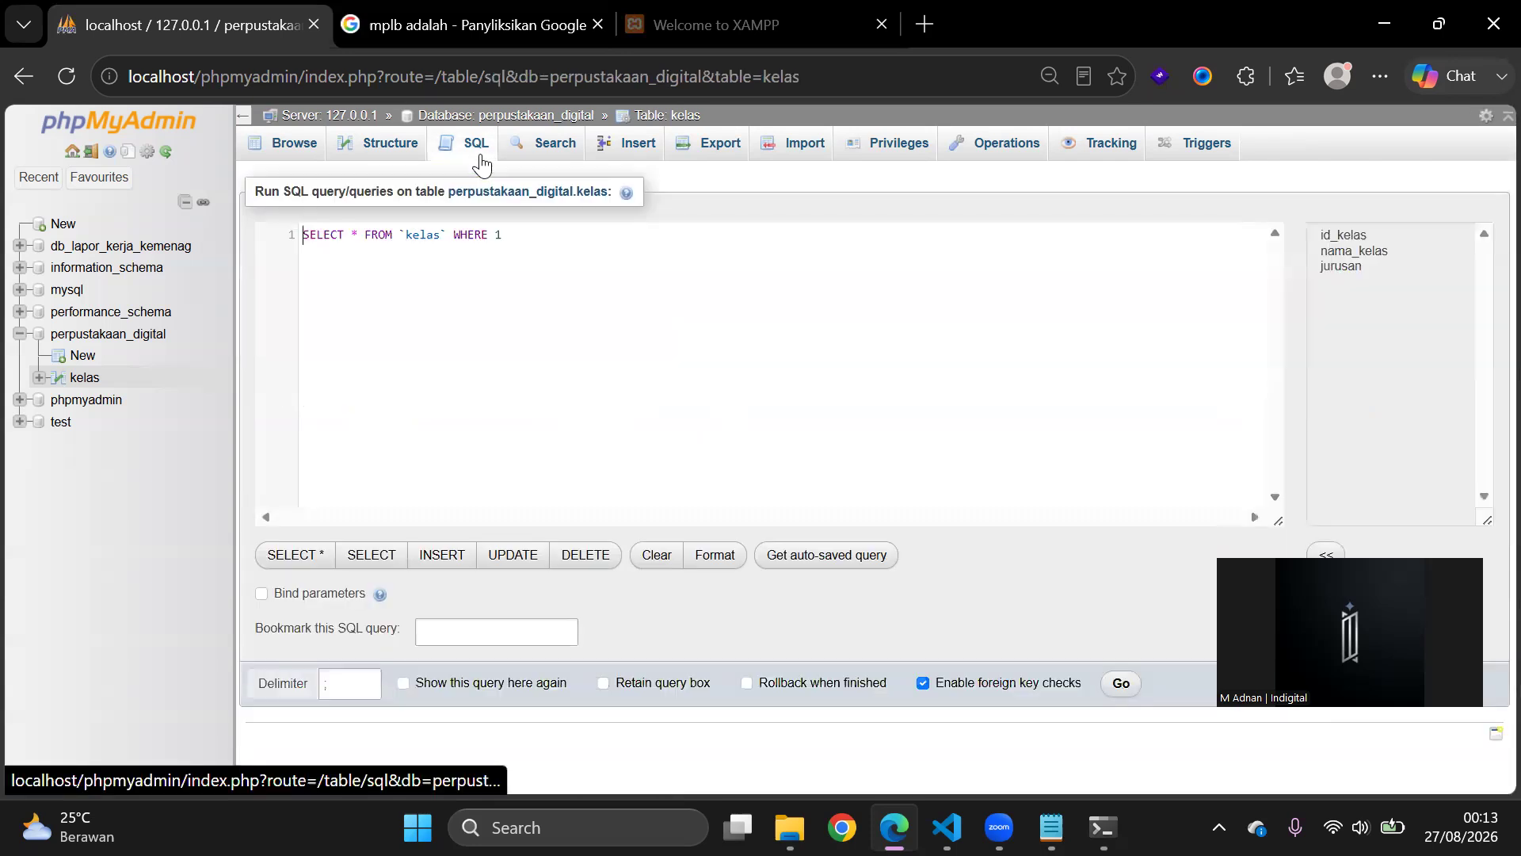
{"action": "left_click_drag", "start_coordinate": [578, 241], "coordinate": [251, 228]}
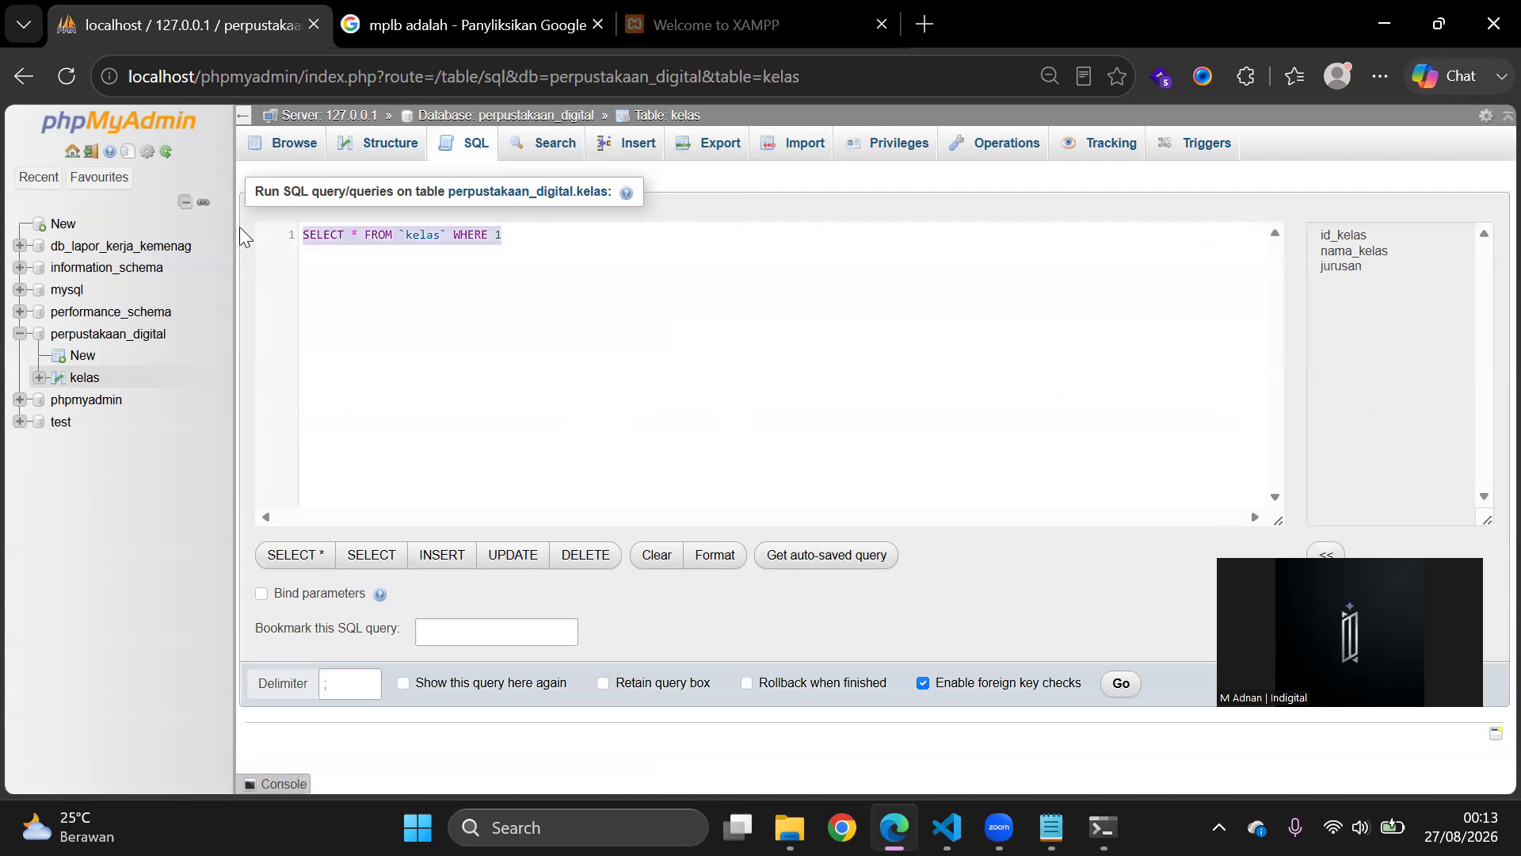
{"action": "key", "text": "ctrl+v"}
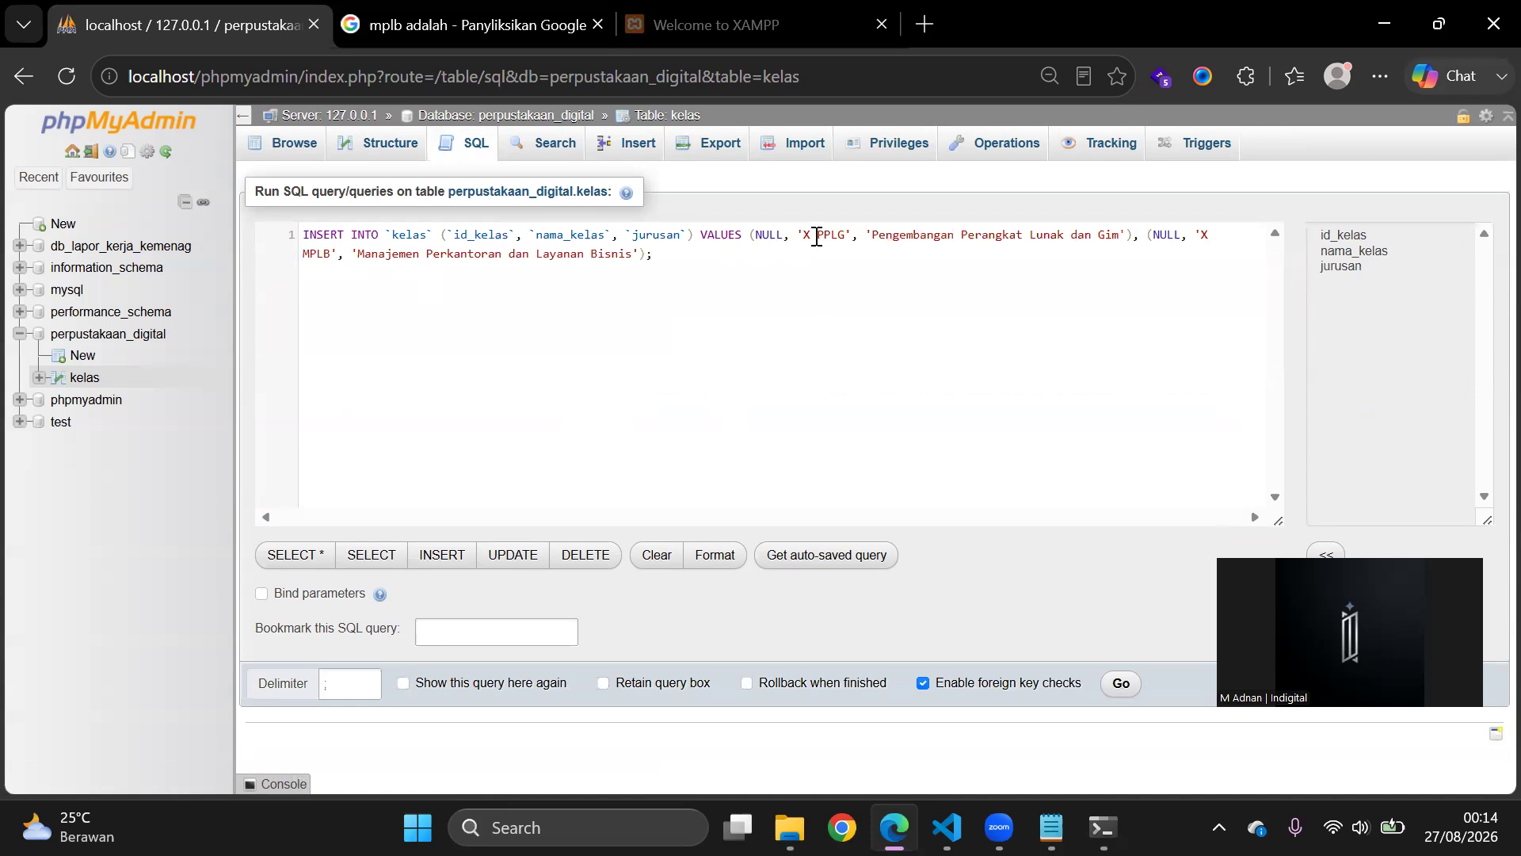
{"action": "type", "text": "I"}
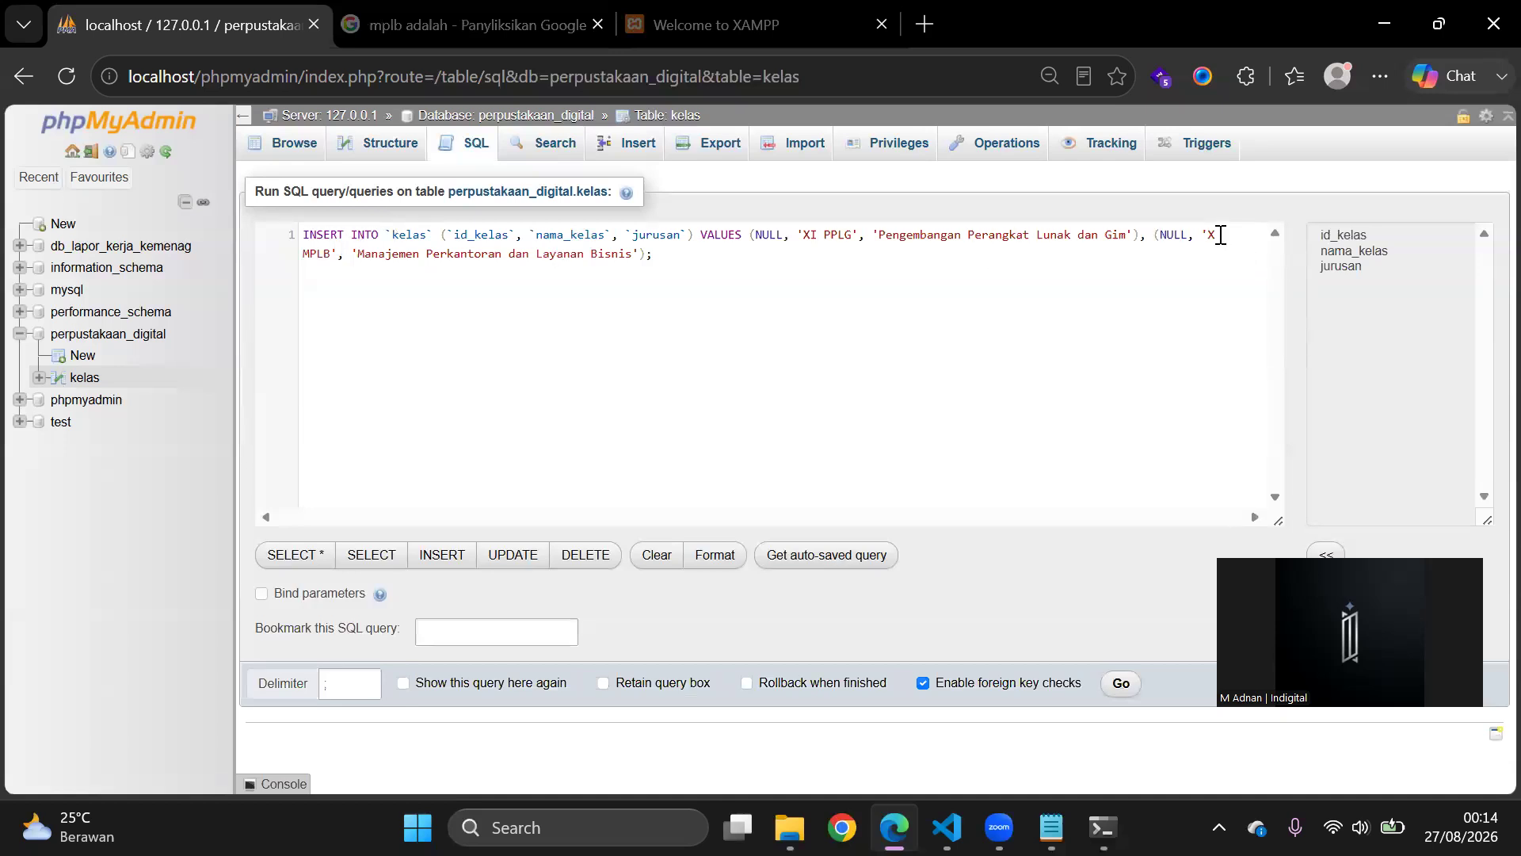
{"action": "type", "text": "I"}
Step: Examine the edited INSERT statement part by part, matching the id_kelas, nama_kelas and jurusan columns to their values
{"action": "left_click_drag", "start_coordinate": [674, 260], "coordinate": [273, 231]}
{"action": "left_click", "coordinate": [667, 274]}
{"action": "left_click_drag", "start_coordinate": [652, 254], "coordinate": [308, 236]}
{"action": "left_click", "coordinate": [333, 238]}
{"action": "left_click_drag", "start_coordinate": [432, 236], "coordinate": [388, 237]}
{"action": "left_click_drag", "start_coordinate": [515, 236], "coordinate": [452, 236]}
{"action": "left_click_drag", "start_coordinate": [604, 236], "coordinate": [554, 240]}
{"action": "left_click_drag", "start_coordinate": [686, 236], "coordinate": [632, 237]}
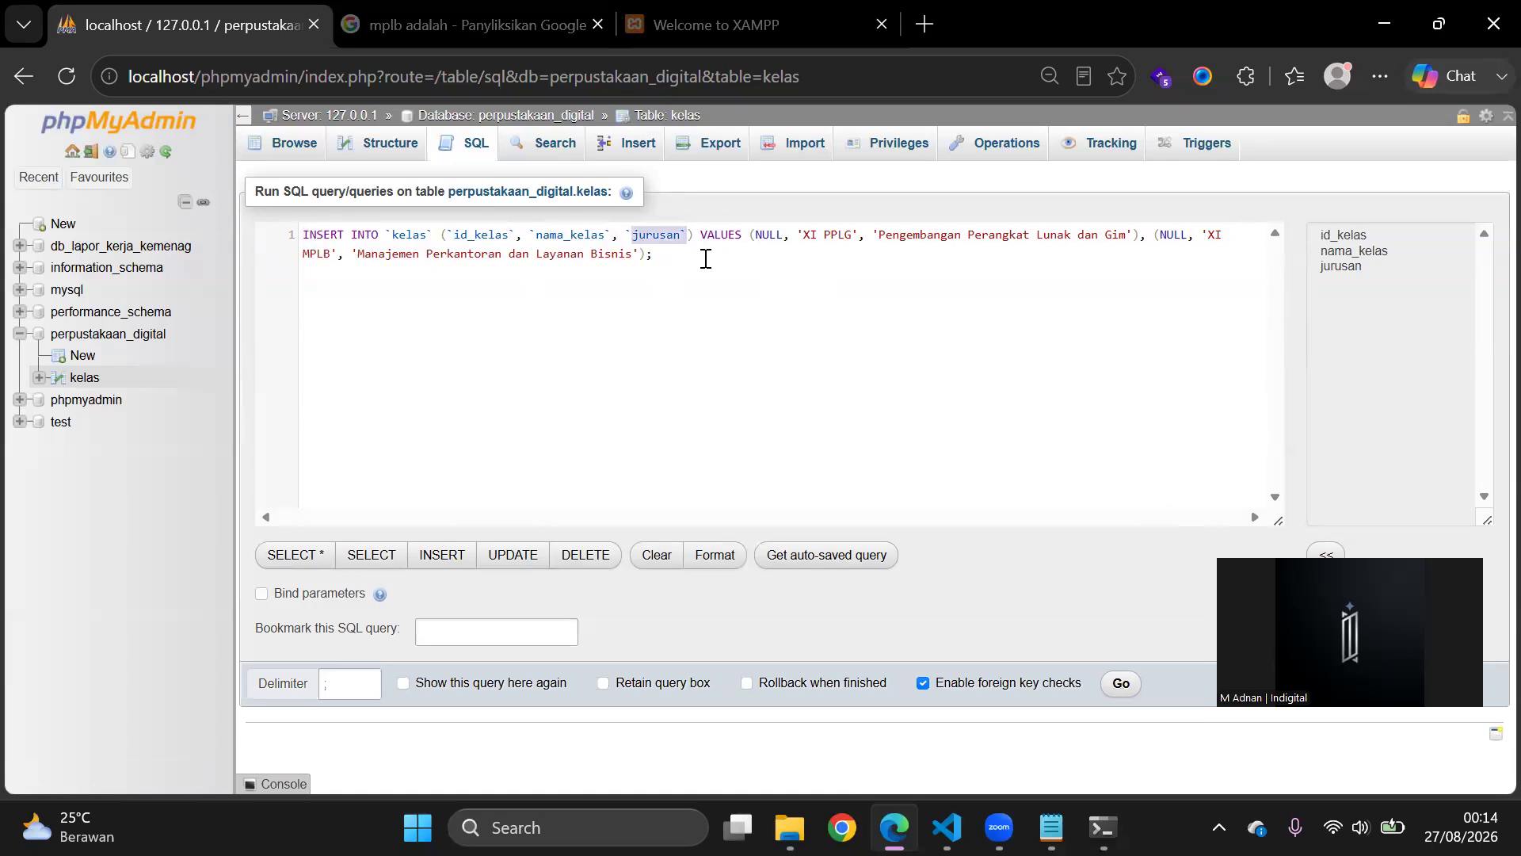
{"action": "left_click_drag", "start_coordinate": [747, 237], "coordinate": [695, 237]}
{"action": "left_click", "coordinate": [783, 235]}
{"action": "left_click_drag", "start_coordinate": [788, 235], "coordinate": [761, 234]}
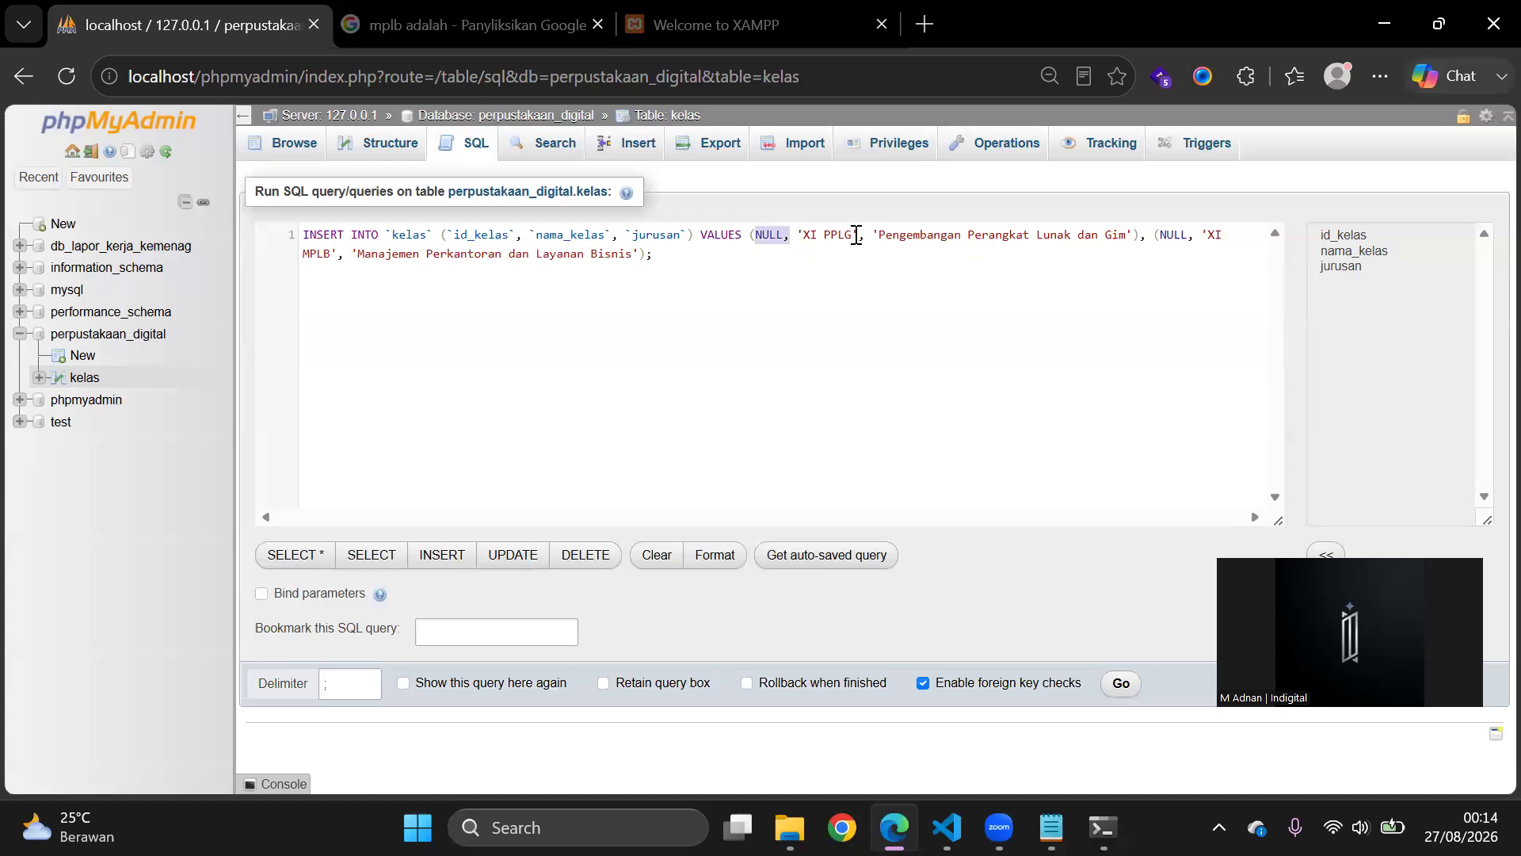
{"action": "left_click_drag", "start_coordinate": [858, 236], "coordinate": [797, 236]}
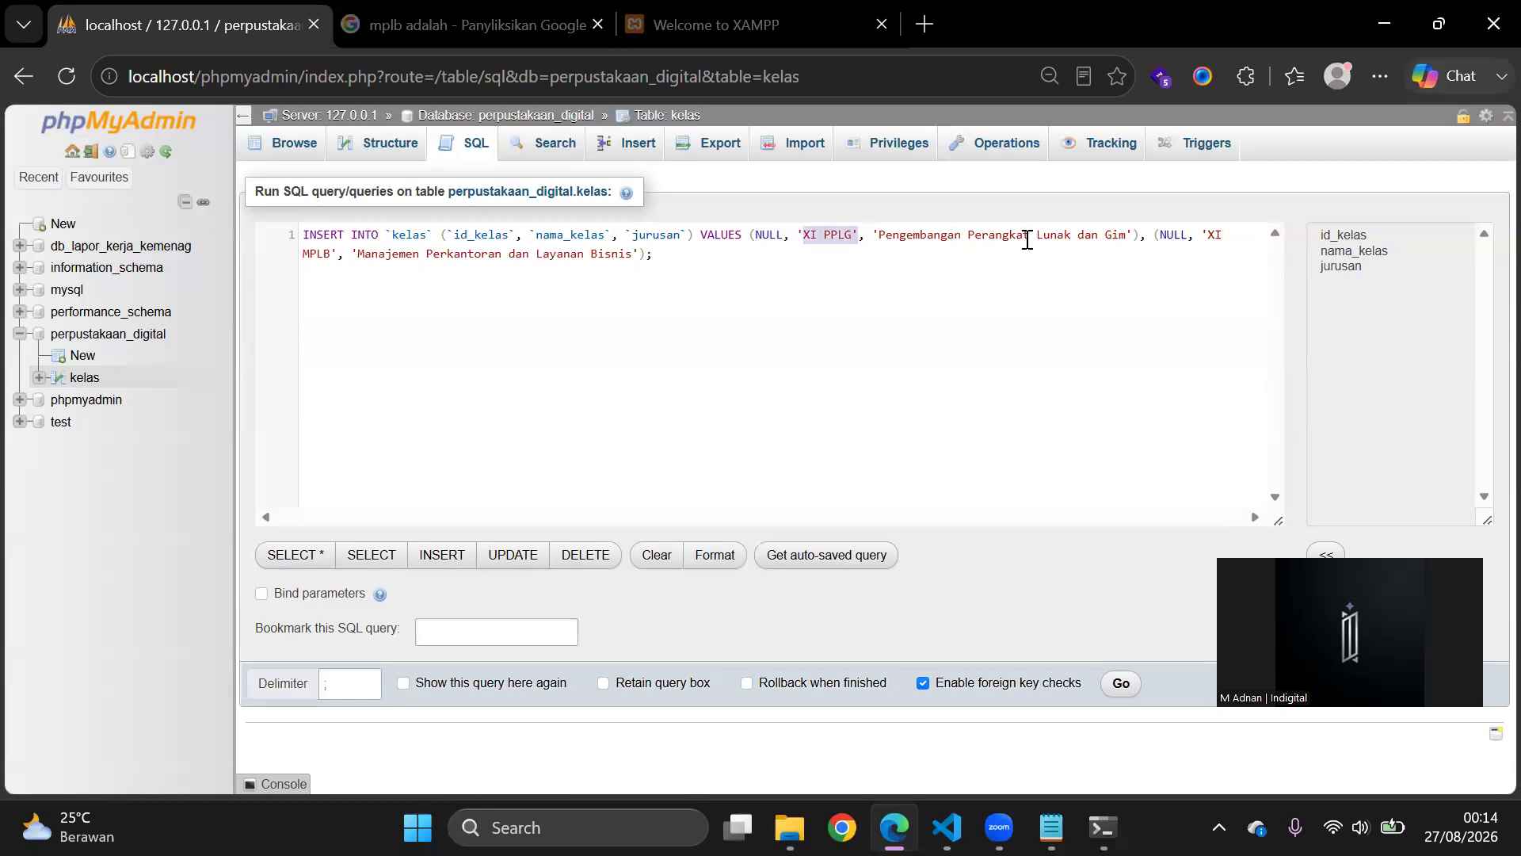
{"action": "left_click_drag", "start_coordinate": [1114, 235], "coordinate": [961, 236]}
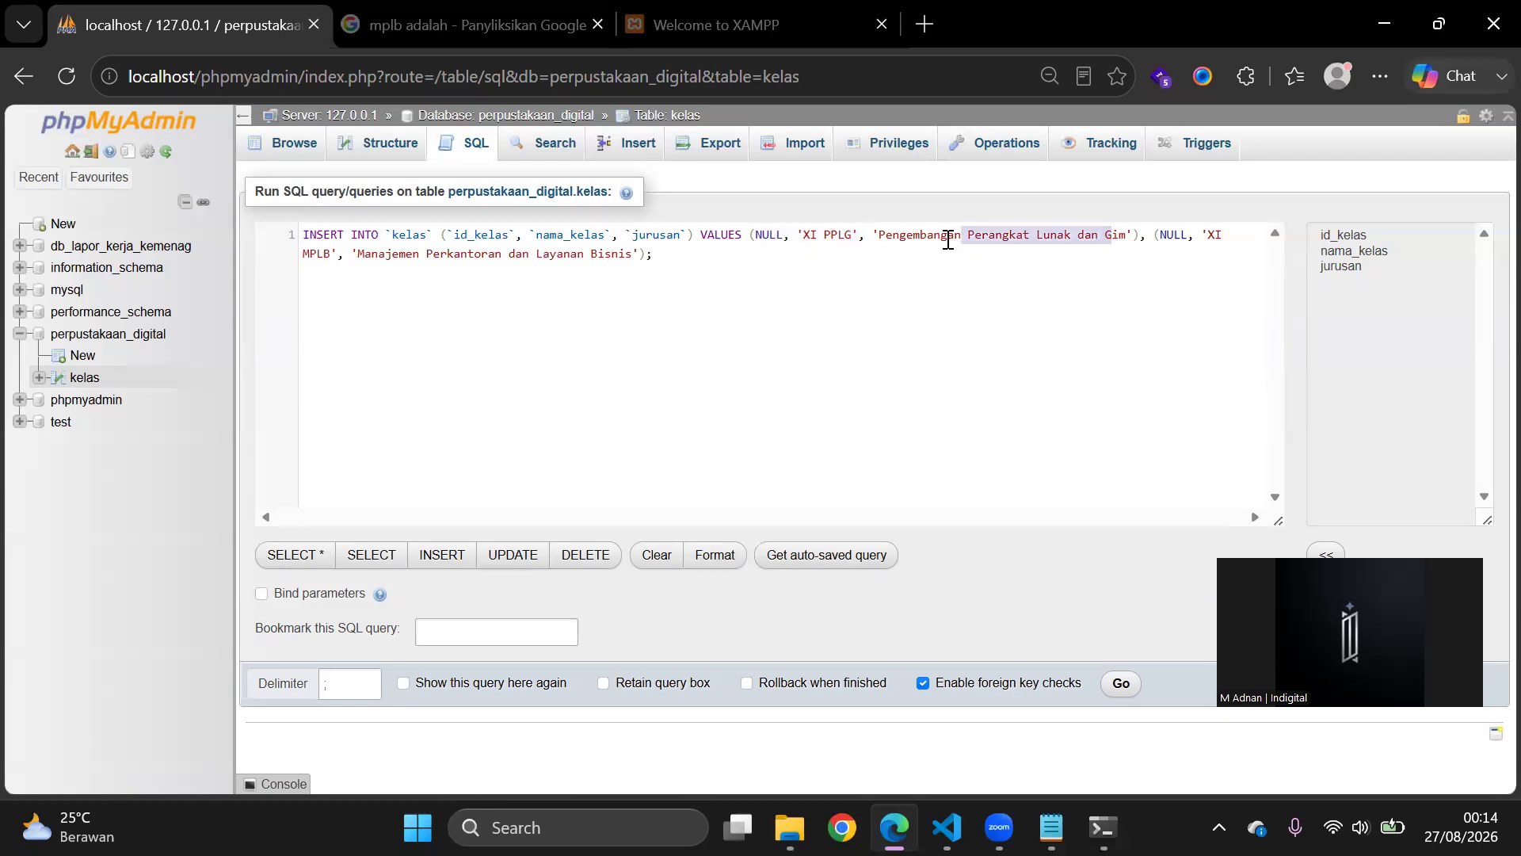
Step: Run the edited INSERT query and browse the kelas table to check its X and XI class rows
{"action": "left_click", "coordinate": [1120, 683]}
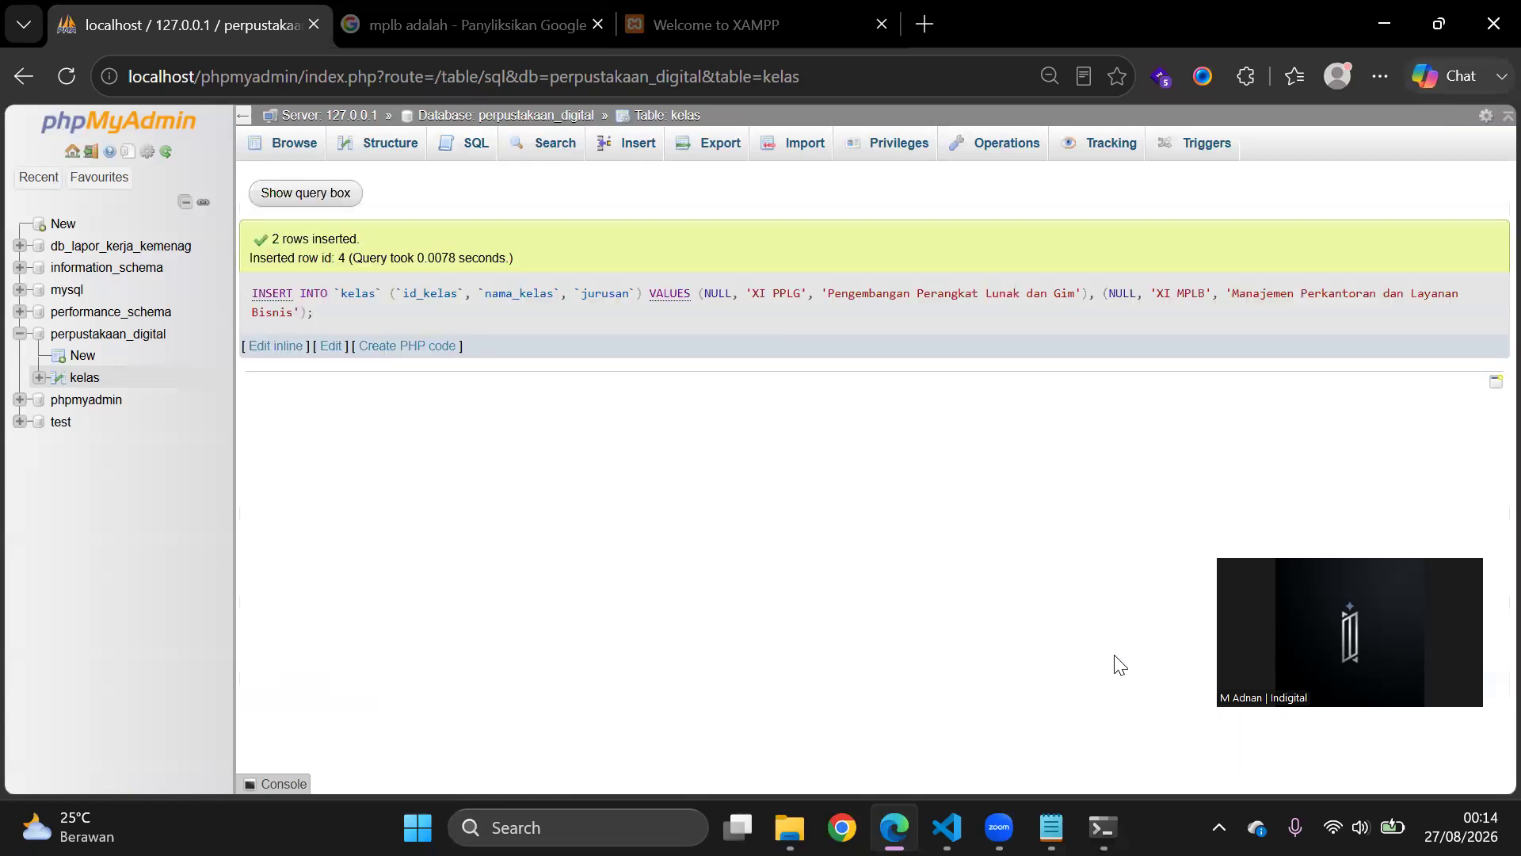
{"action": "left_click", "coordinate": [306, 152]}
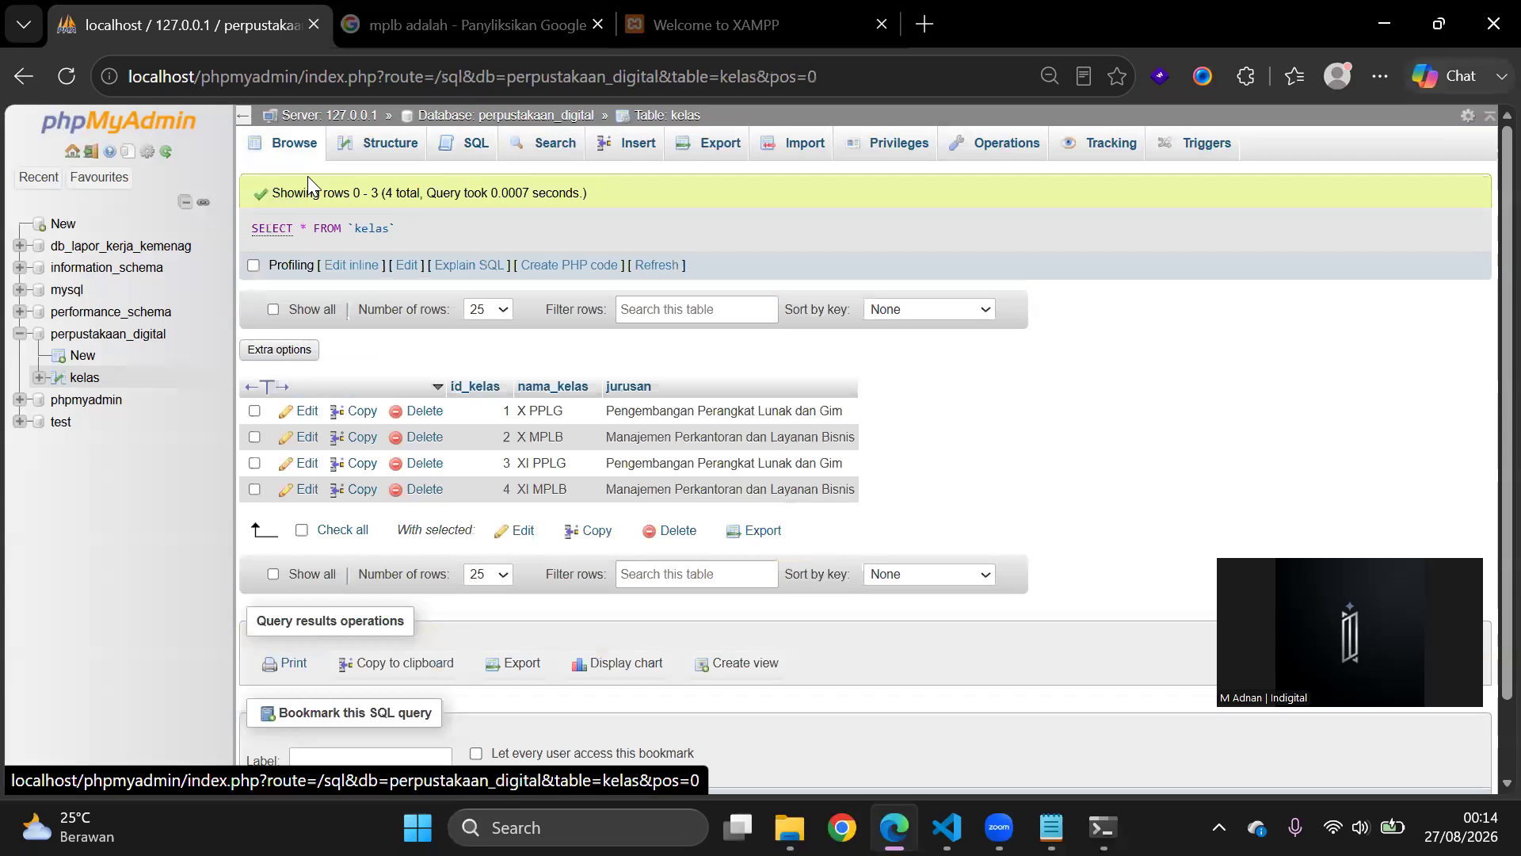
{"action": "left_click_drag", "start_coordinate": [516, 411], "coordinate": [627, 418]}
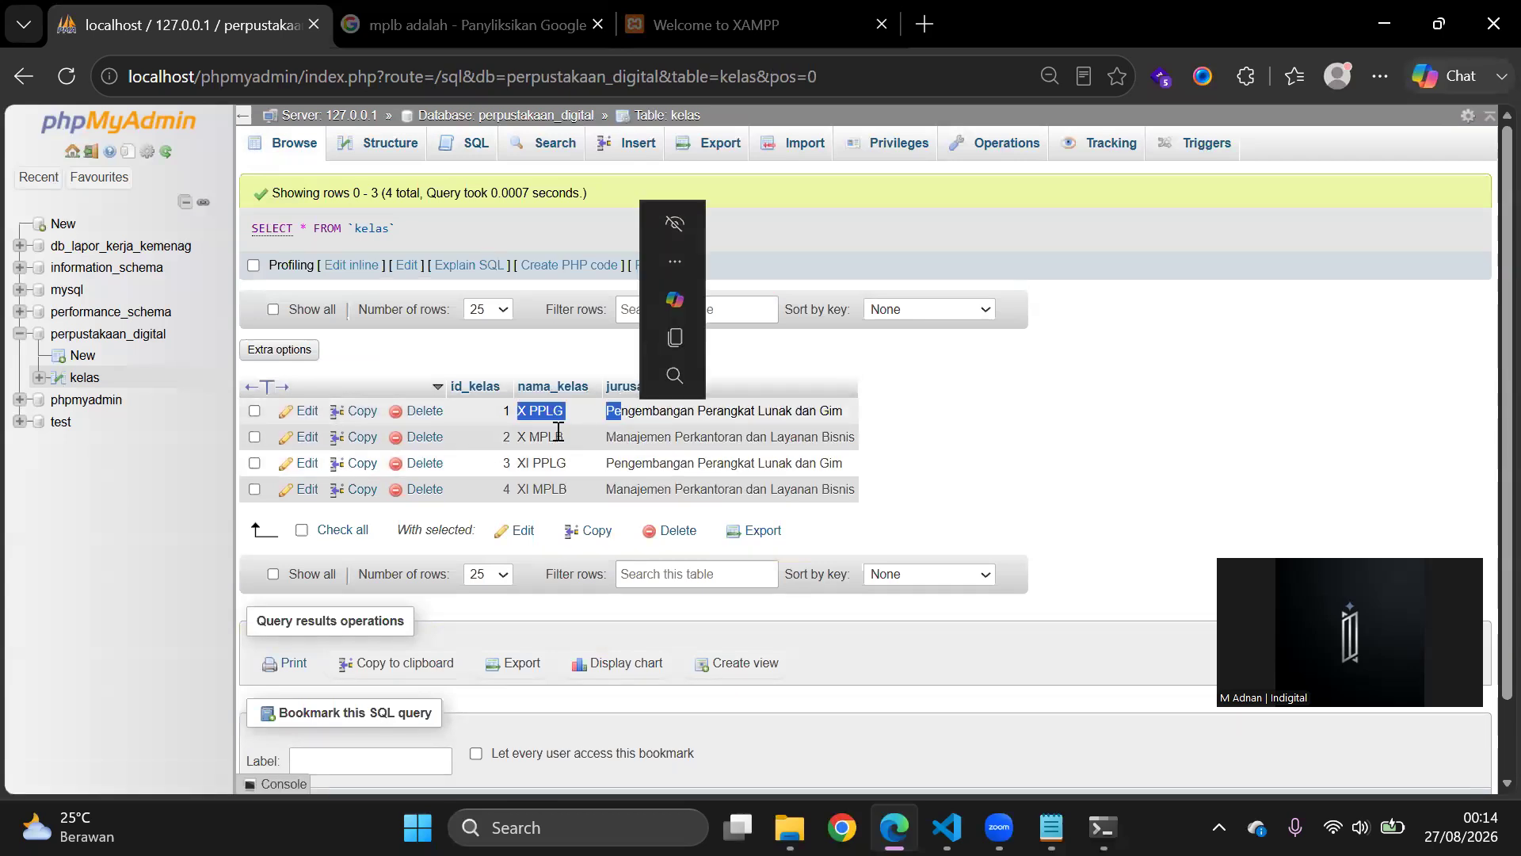
{"action": "left_click", "coordinate": [561, 432]}
{"action": "left_click_drag", "start_coordinate": [569, 487], "coordinate": [513, 466]}
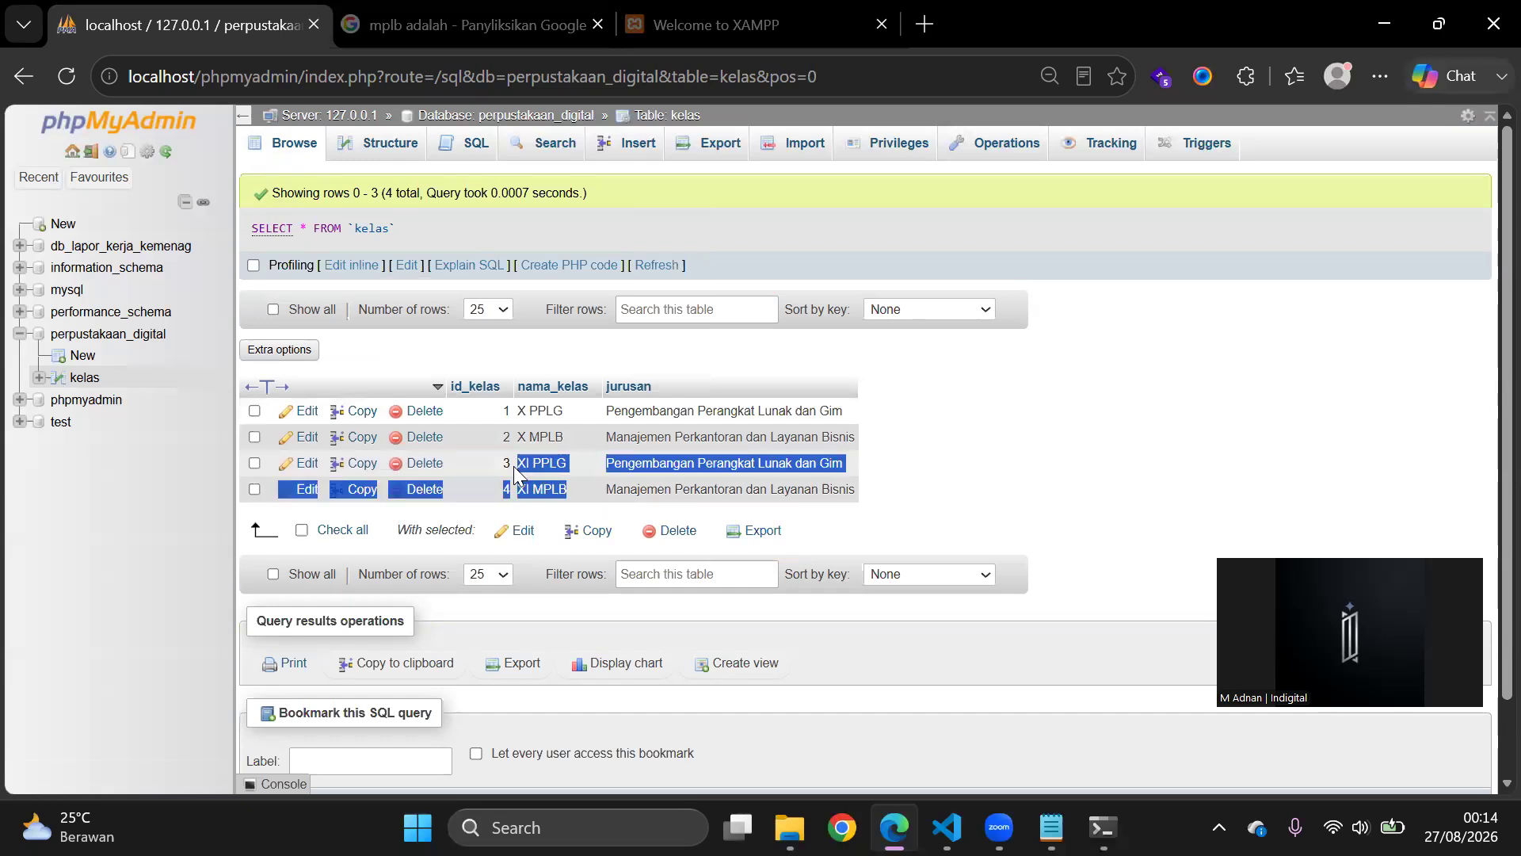
{"action": "left_click", "coordinate": [600, 475]}
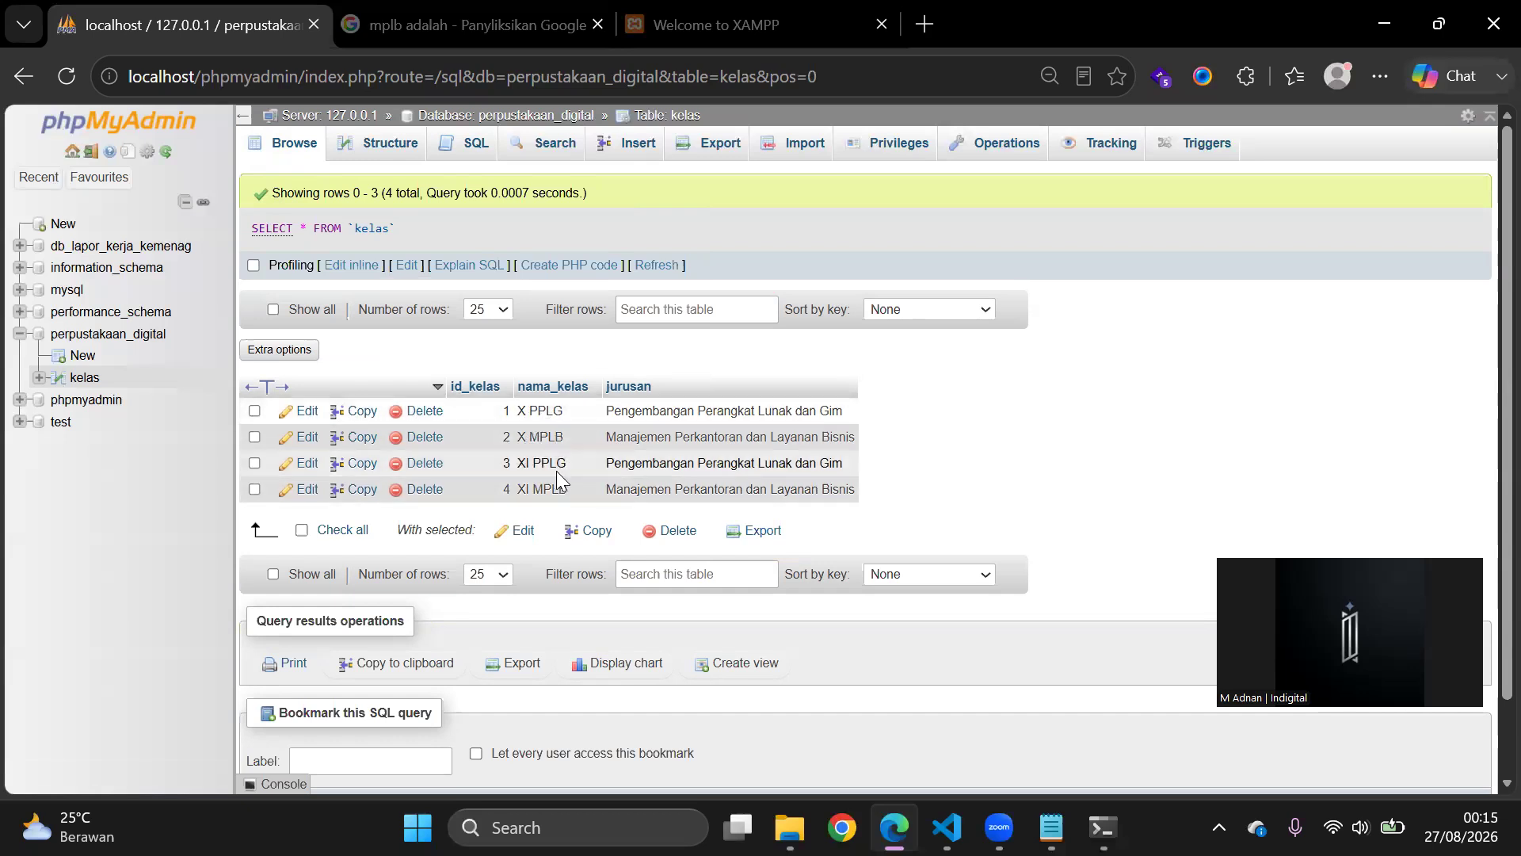
Step: Start inserting more rows into kelas and fill the first with nama_kelas X BCF and jurusan Broadcasting dan Perfilman
{"action": "left_click", "coordinate": [620, 152]}
{"action": "left_click", "coordinate": [704, 264]}
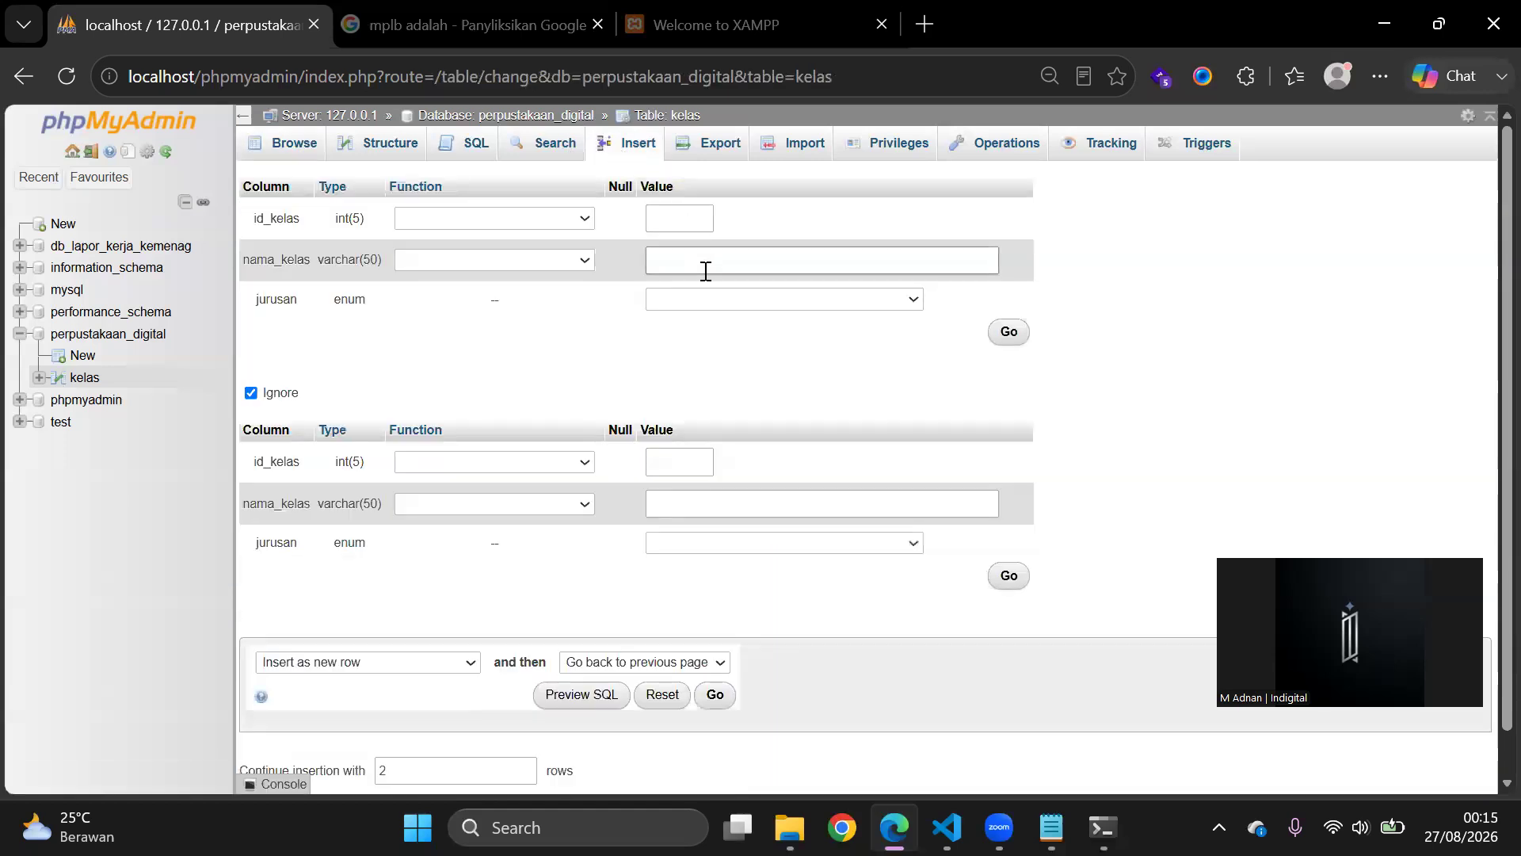
{"action": "type", "text": "X"}
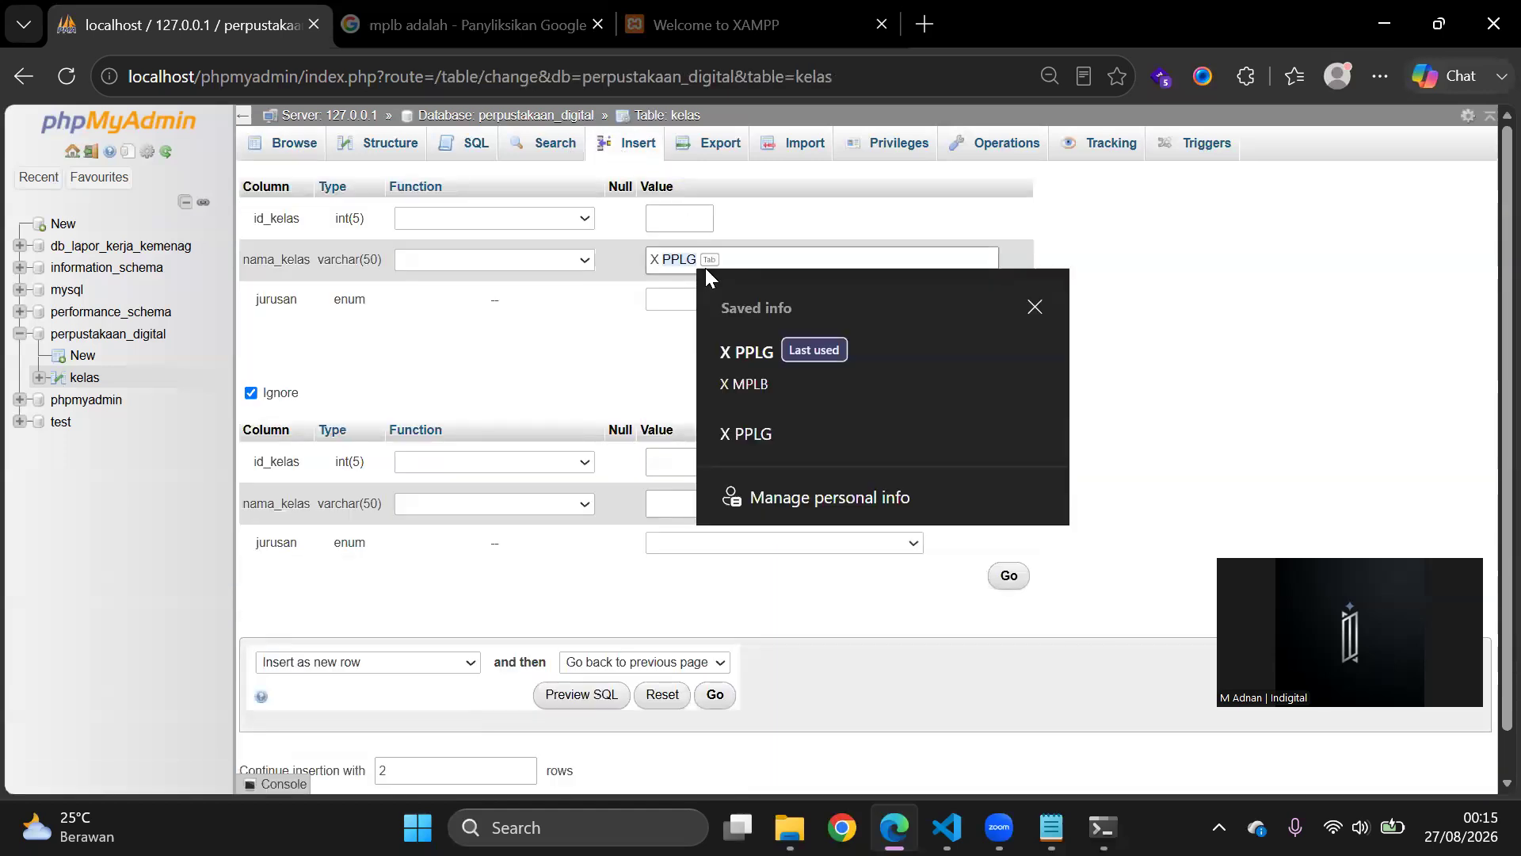
{"action": "type", "text": " BCF"}
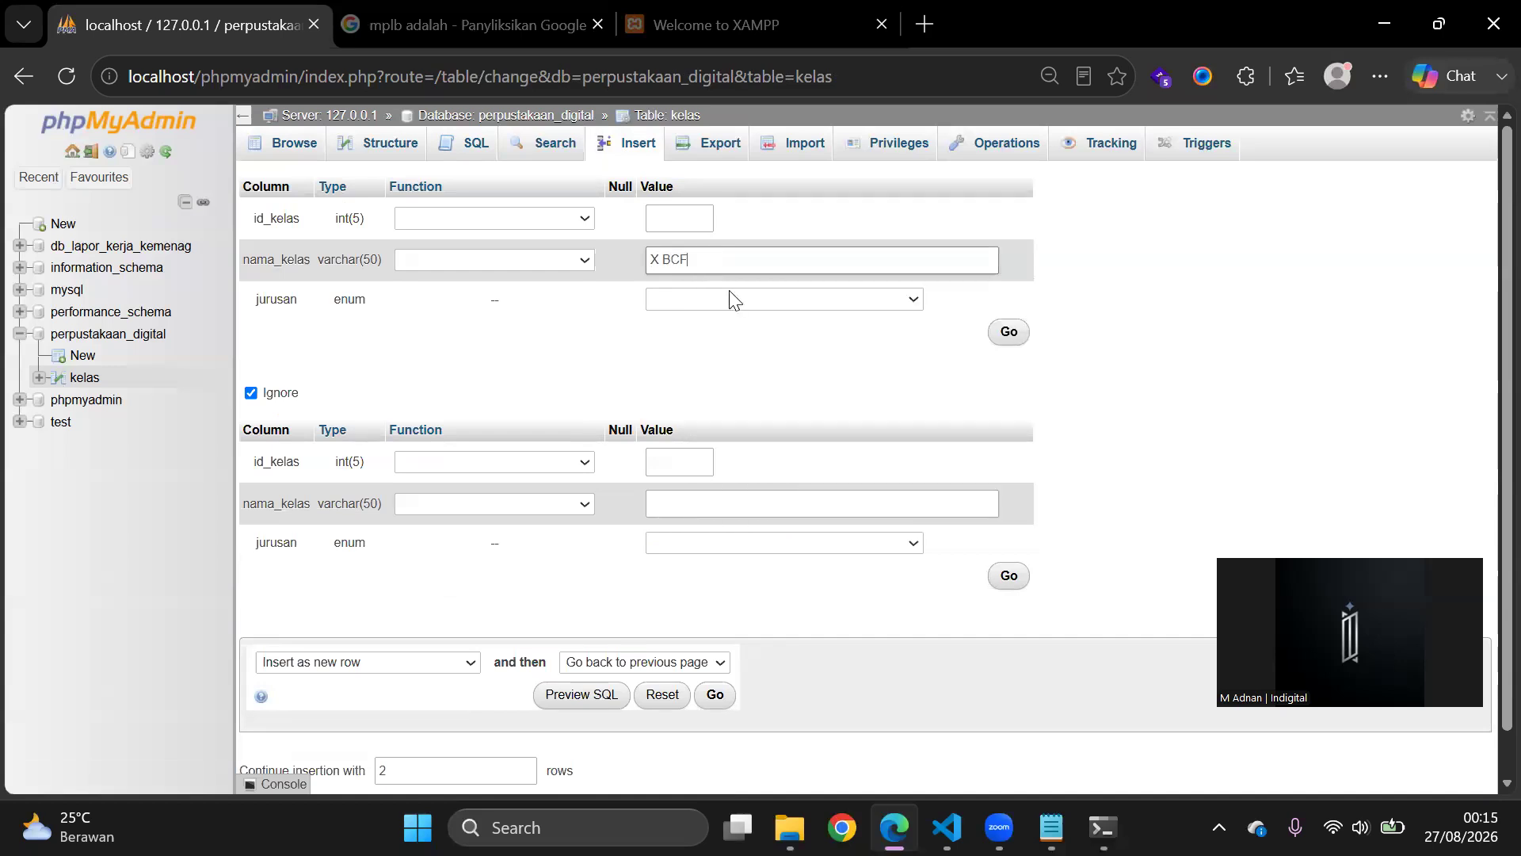
{"action": "left_click", "coordinate": [727, 299]}
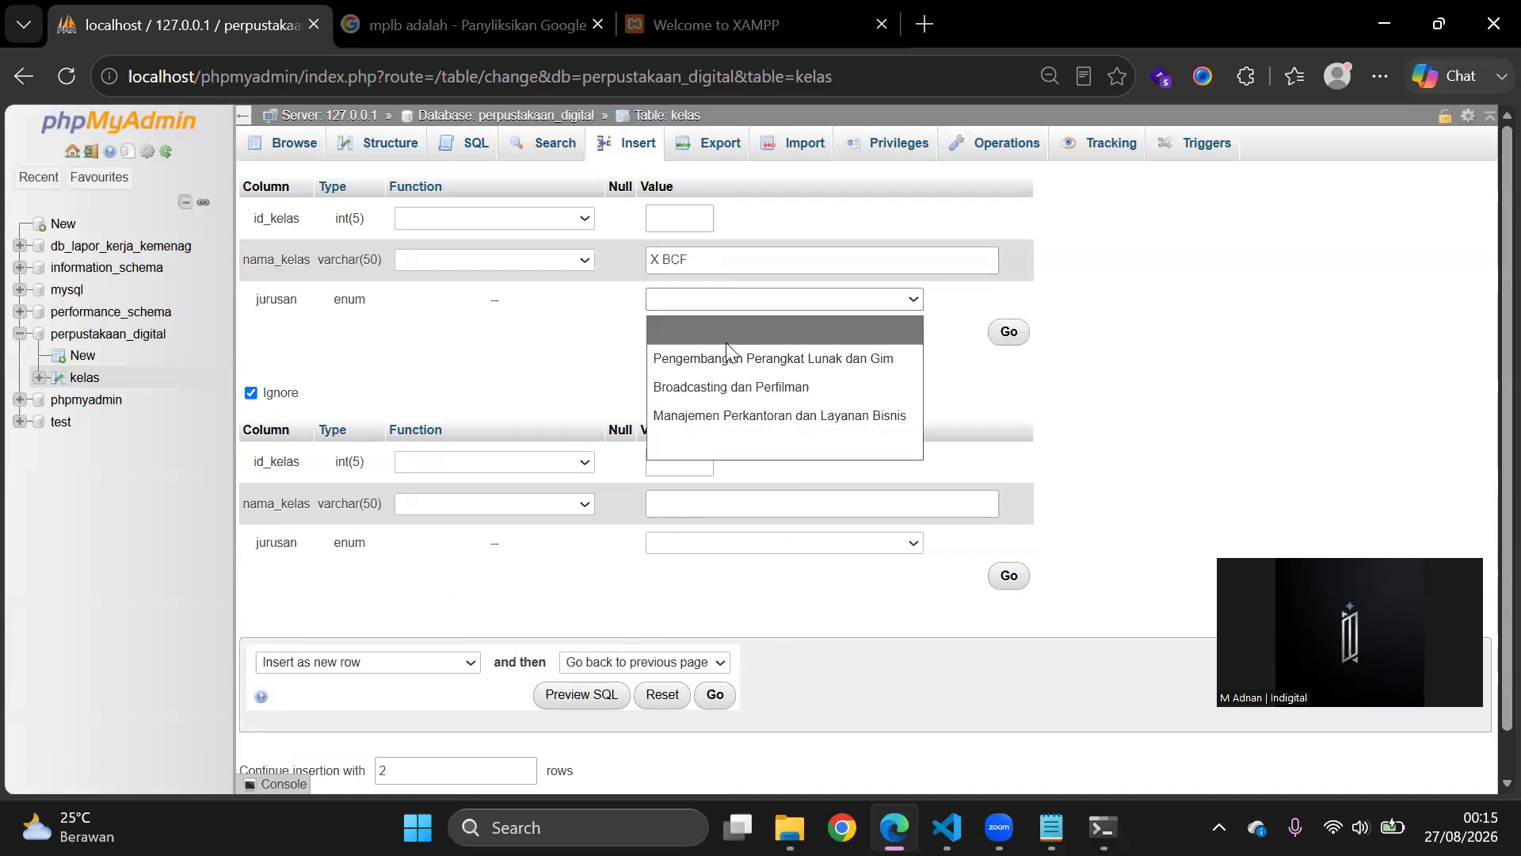
{"action": "left_click", "coordinate": [724, 387]}
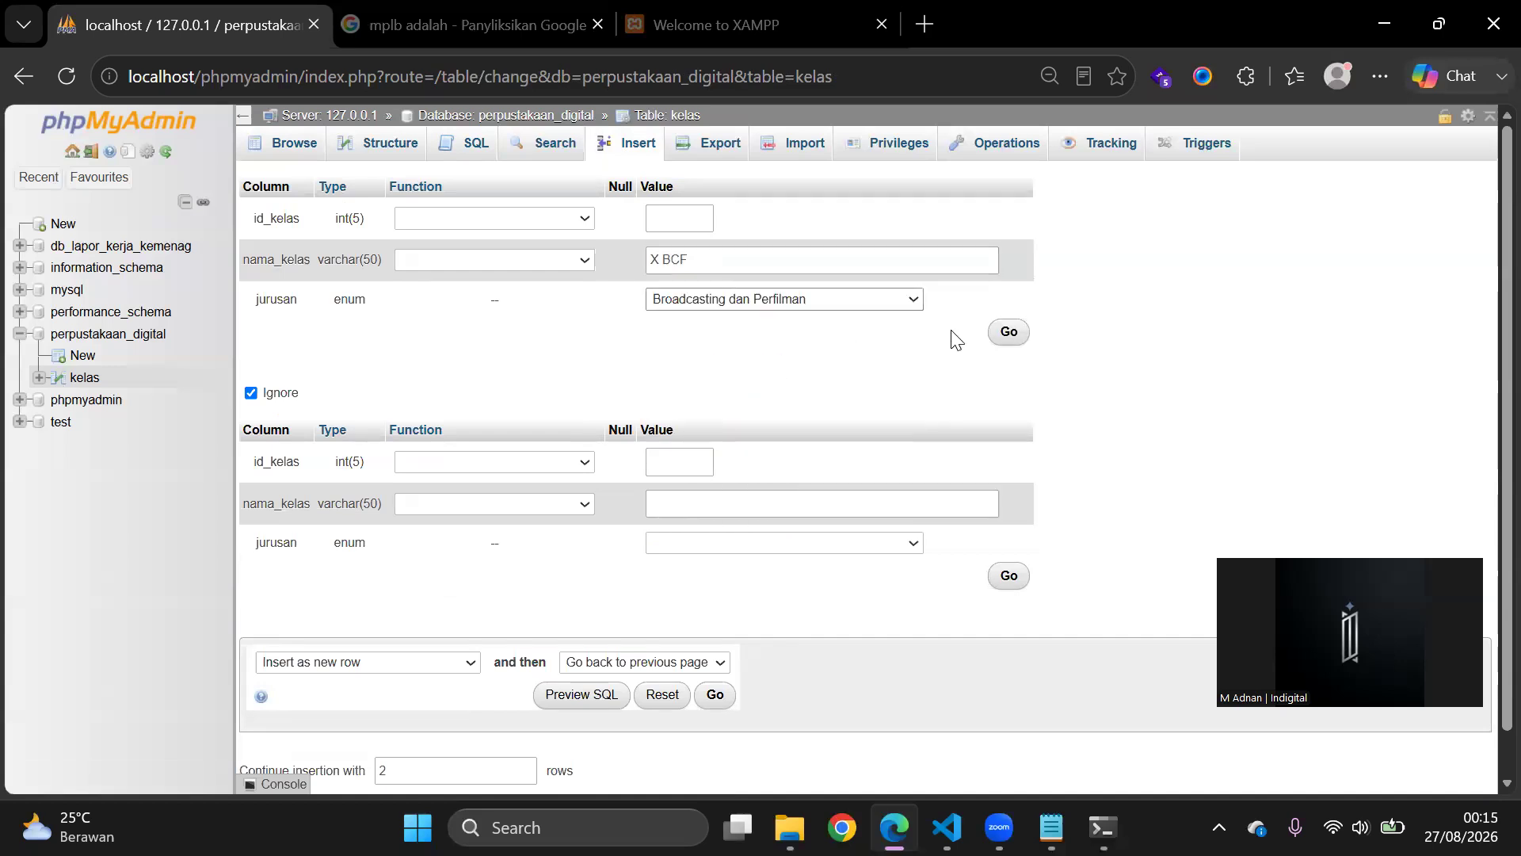
Step: Fill the second row with nama_kelas XI BCF and jurusan Broadcasting dan Perfilman, and insert both rows
{"action": "left_click", "coordinate": [680, 500]}
{"action": "type", "text": "XI BCF"}
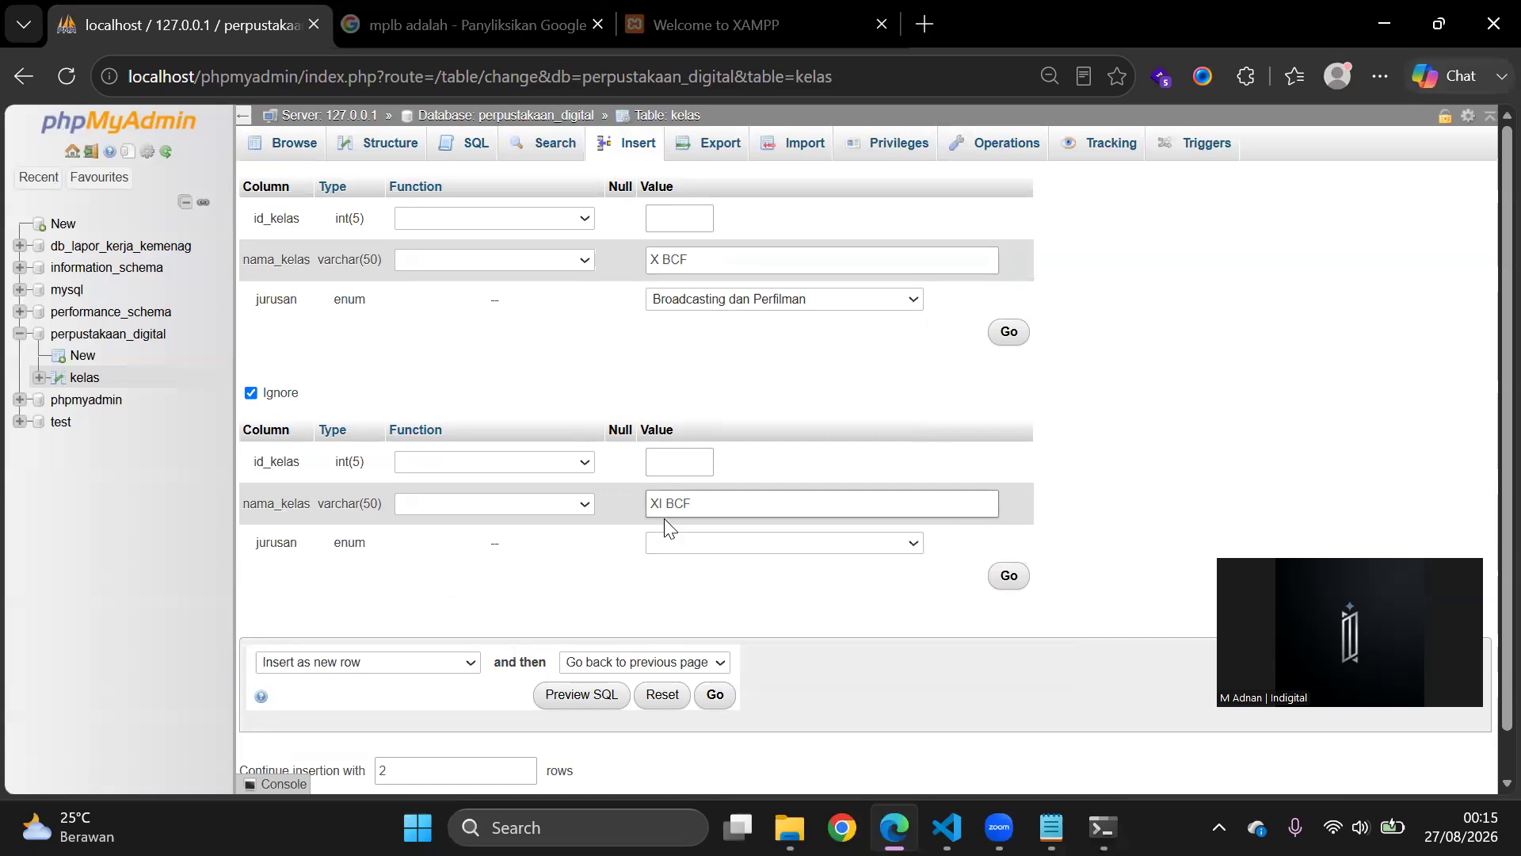
{"action": "left_click", "coordinate": [693, 543]}
{"action": "left_click", "coordinate": [730, 628]}
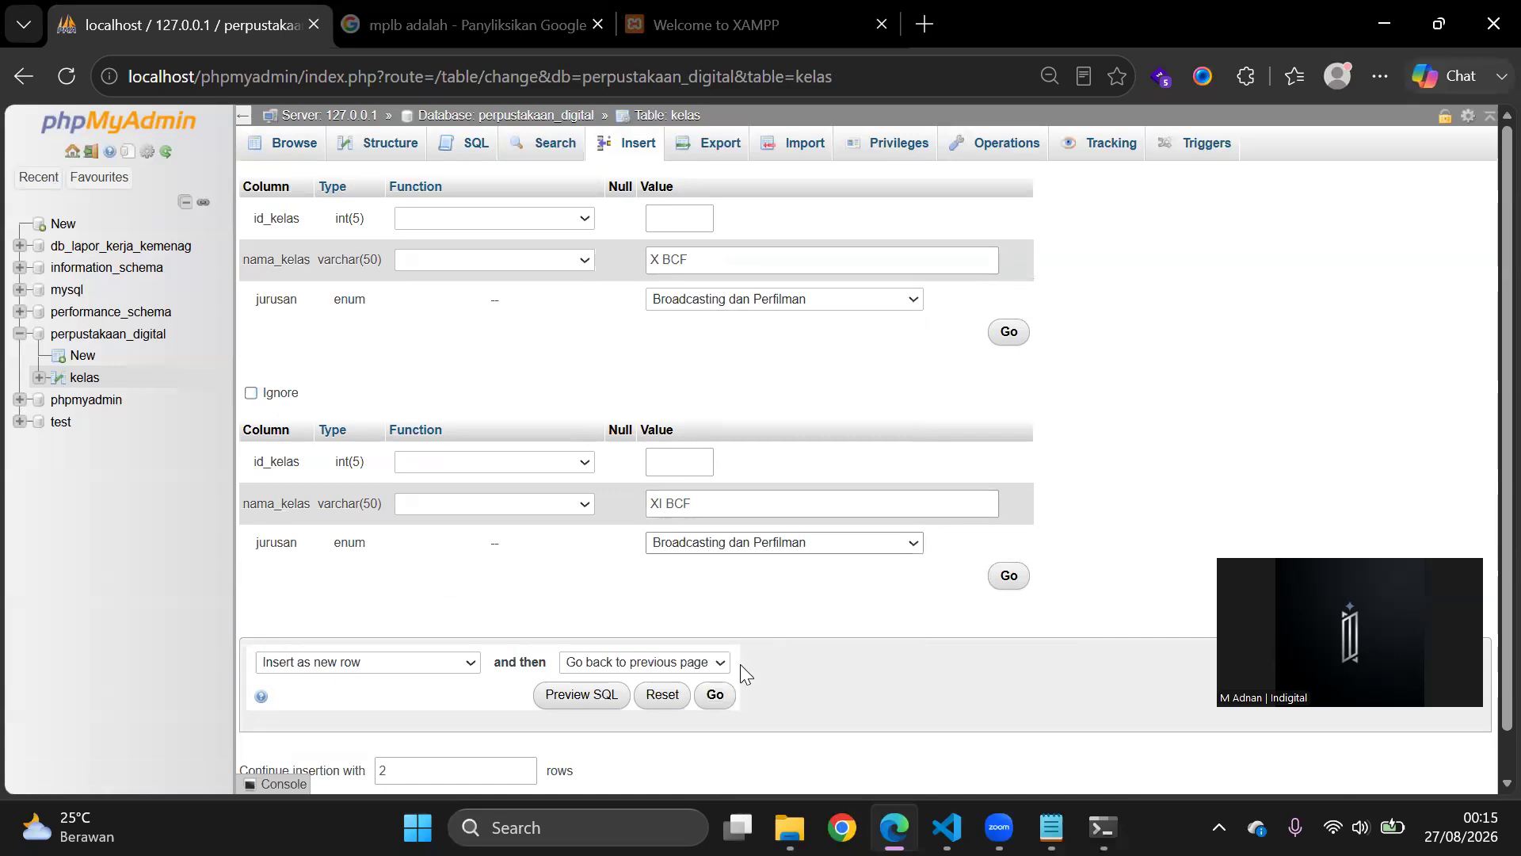
{"action": "left_click", "coordinate": [719, 695]}
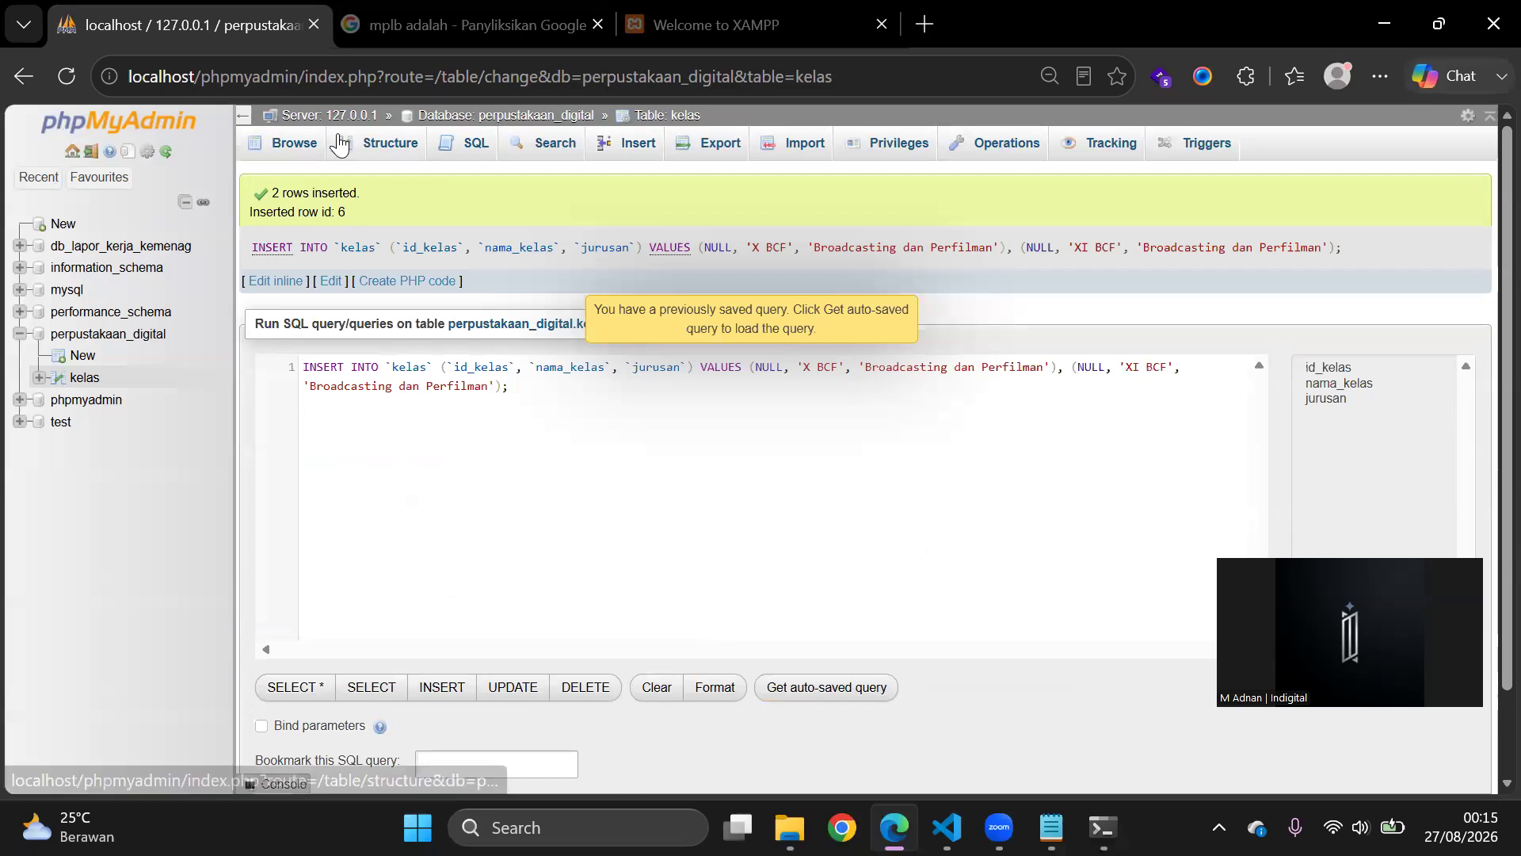
Step: Browse the kelas table to review all its class rows
{"action": "left_click", "coordinate": [263, 153]}
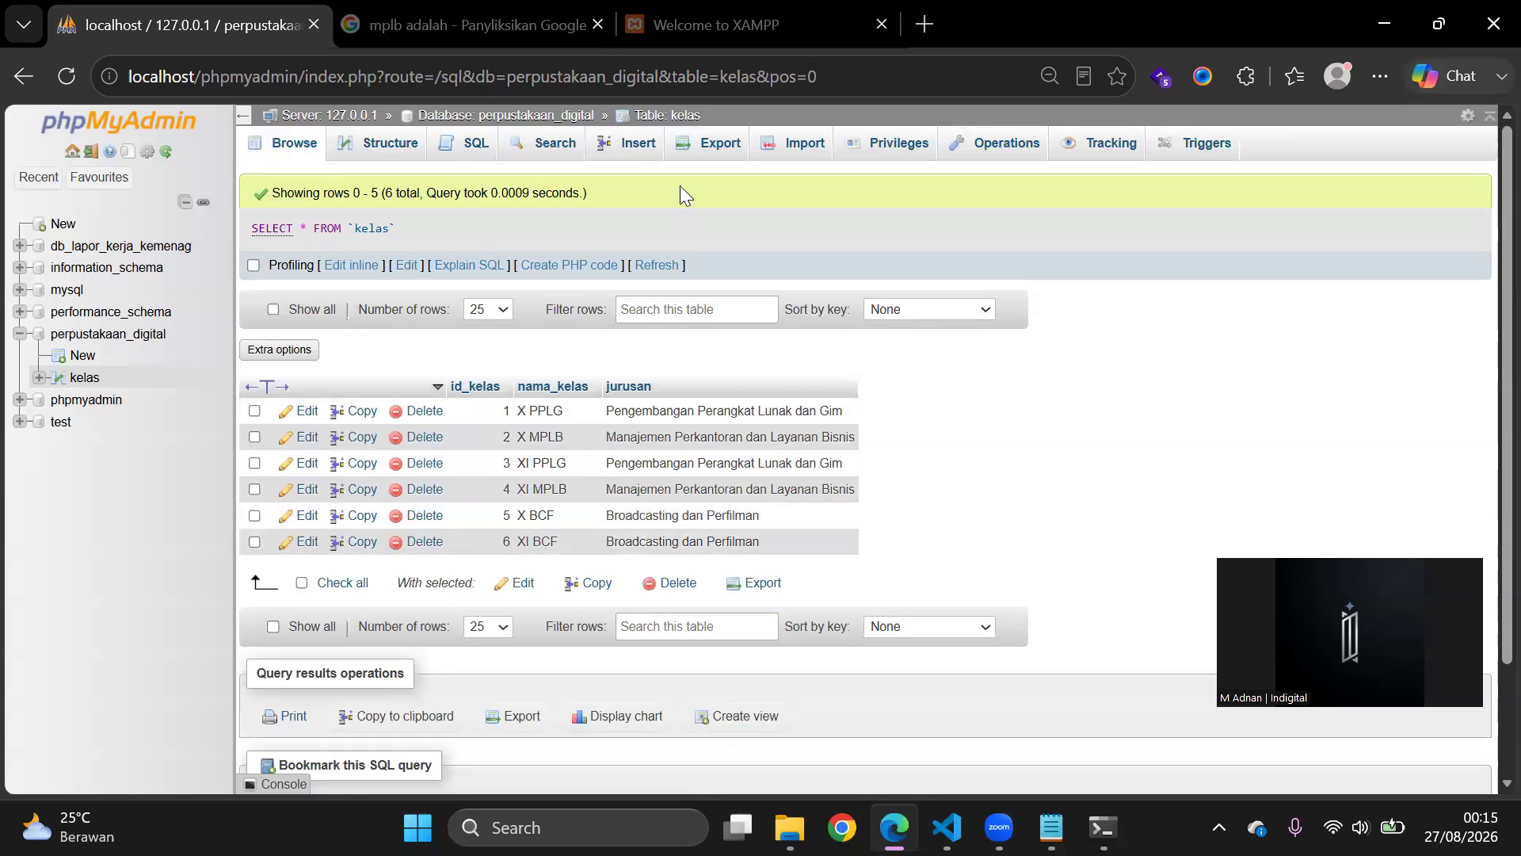
{"action": "left_click", "coordinate": [636, 155]}
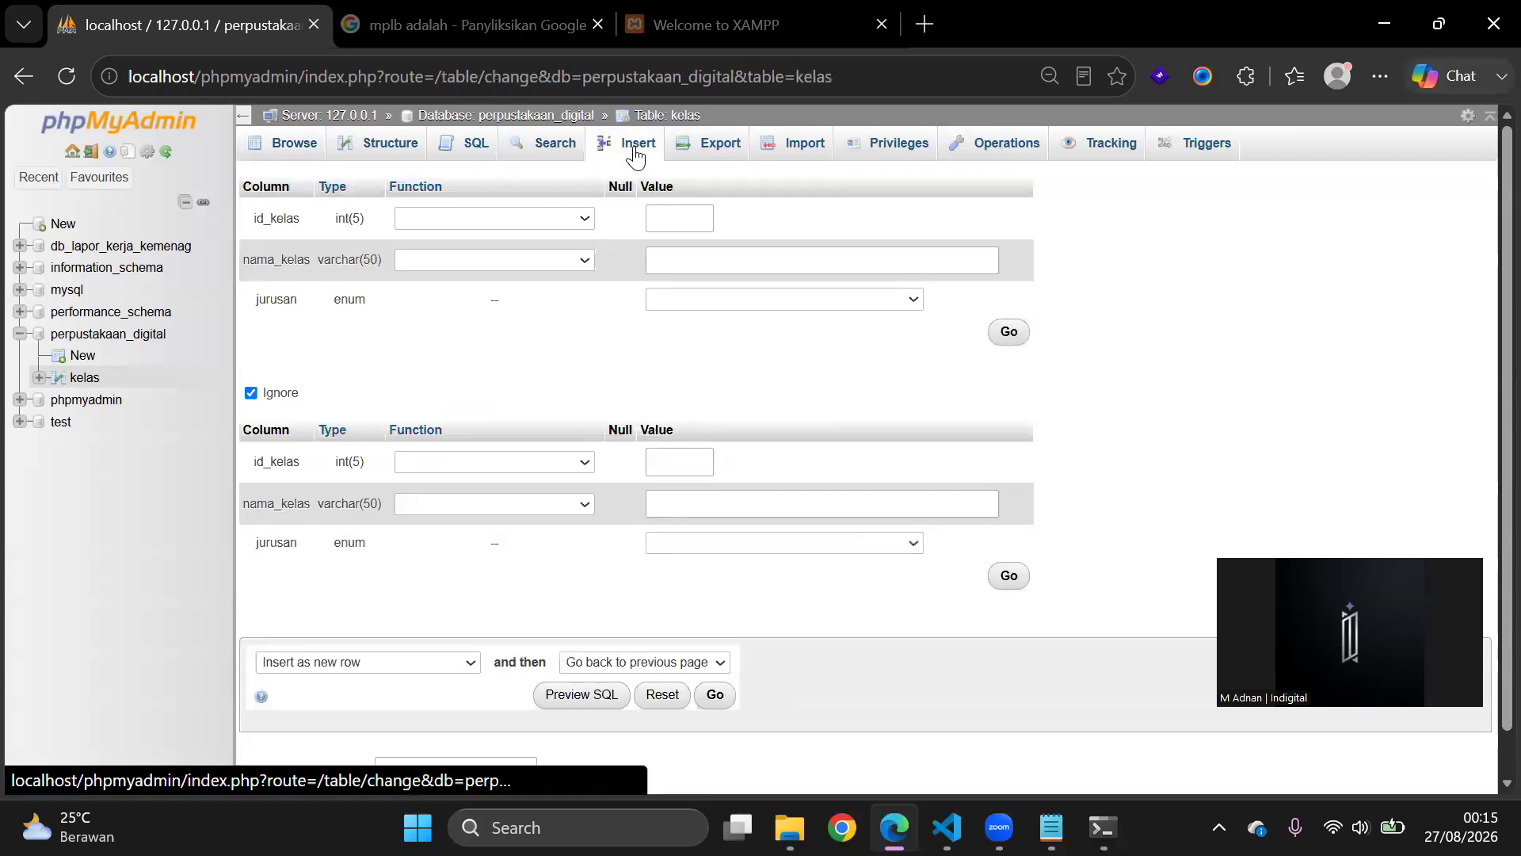
{"action": "left_click", "coordinate": [460, 157]}
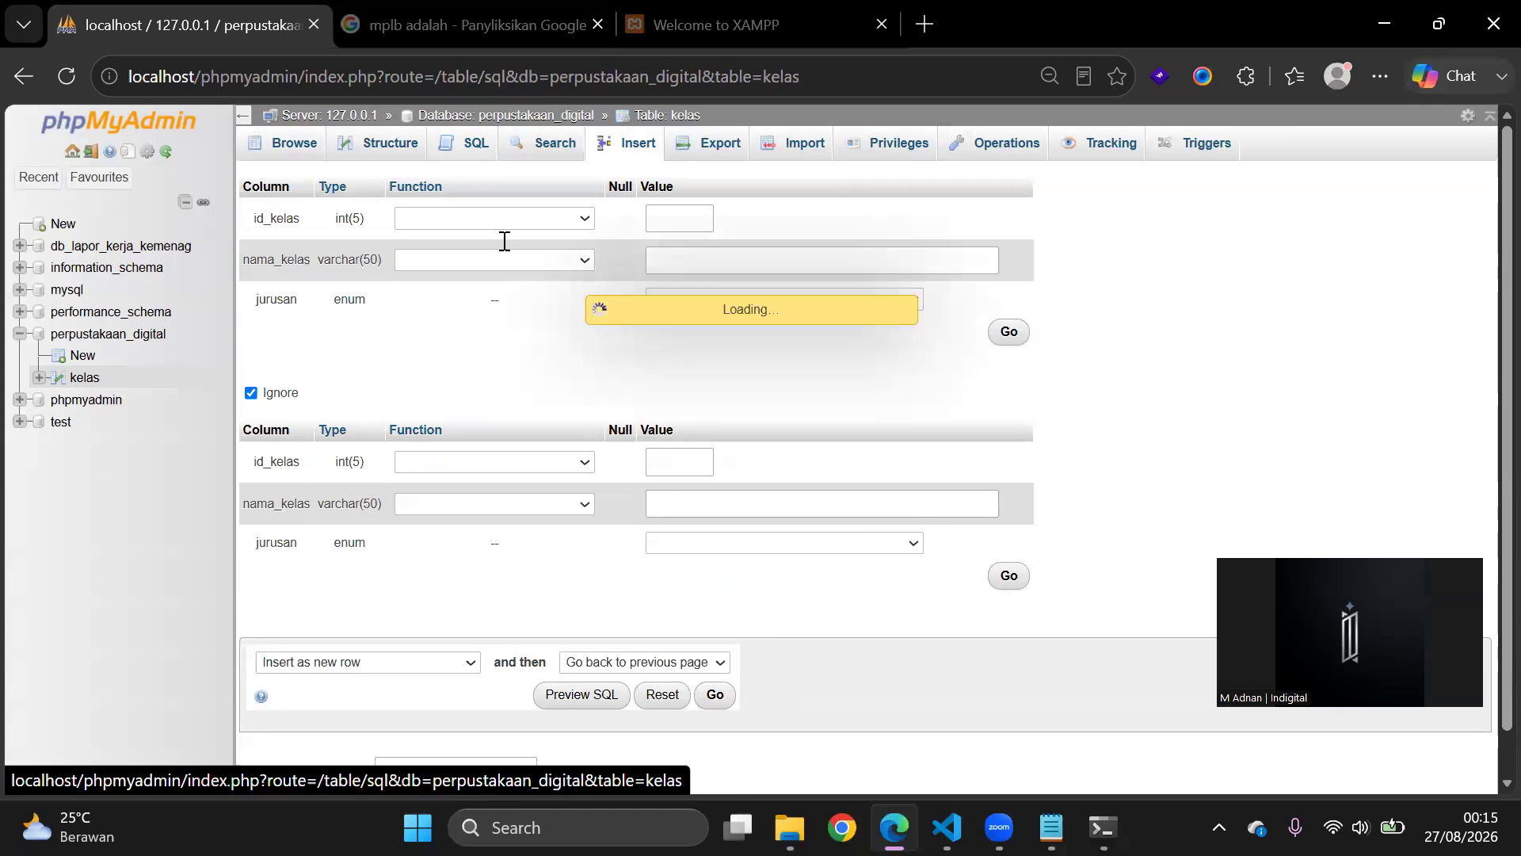
{"action": "left_click", "coordinate": [289, 157]}
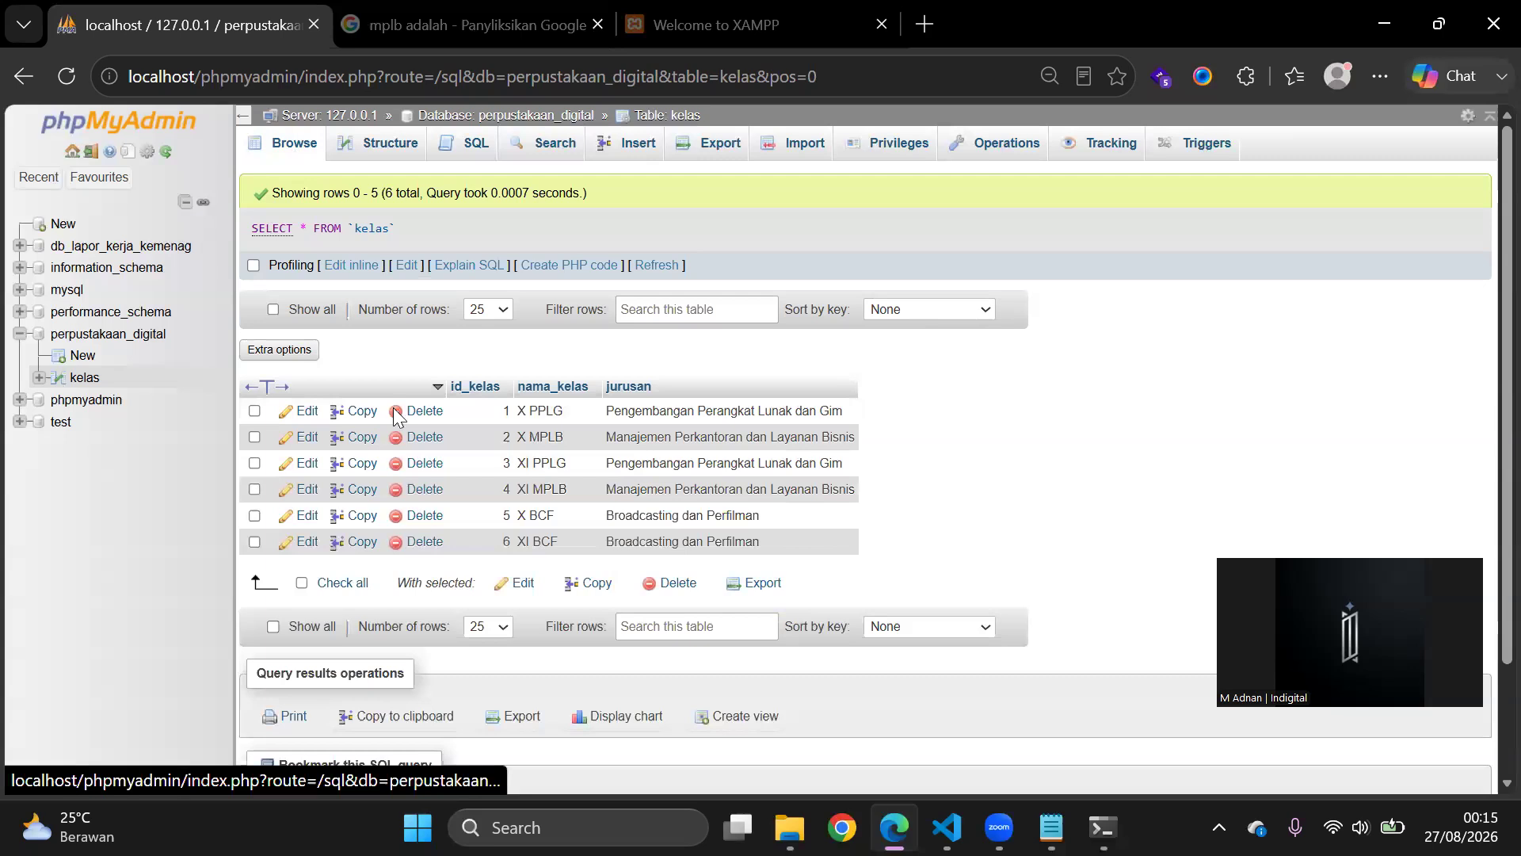
Step: Replace the default query in the kelas SQL editor with SELECT * FROM kelas and run it
{"action": "left_click", "coordinate": [475, 157]}
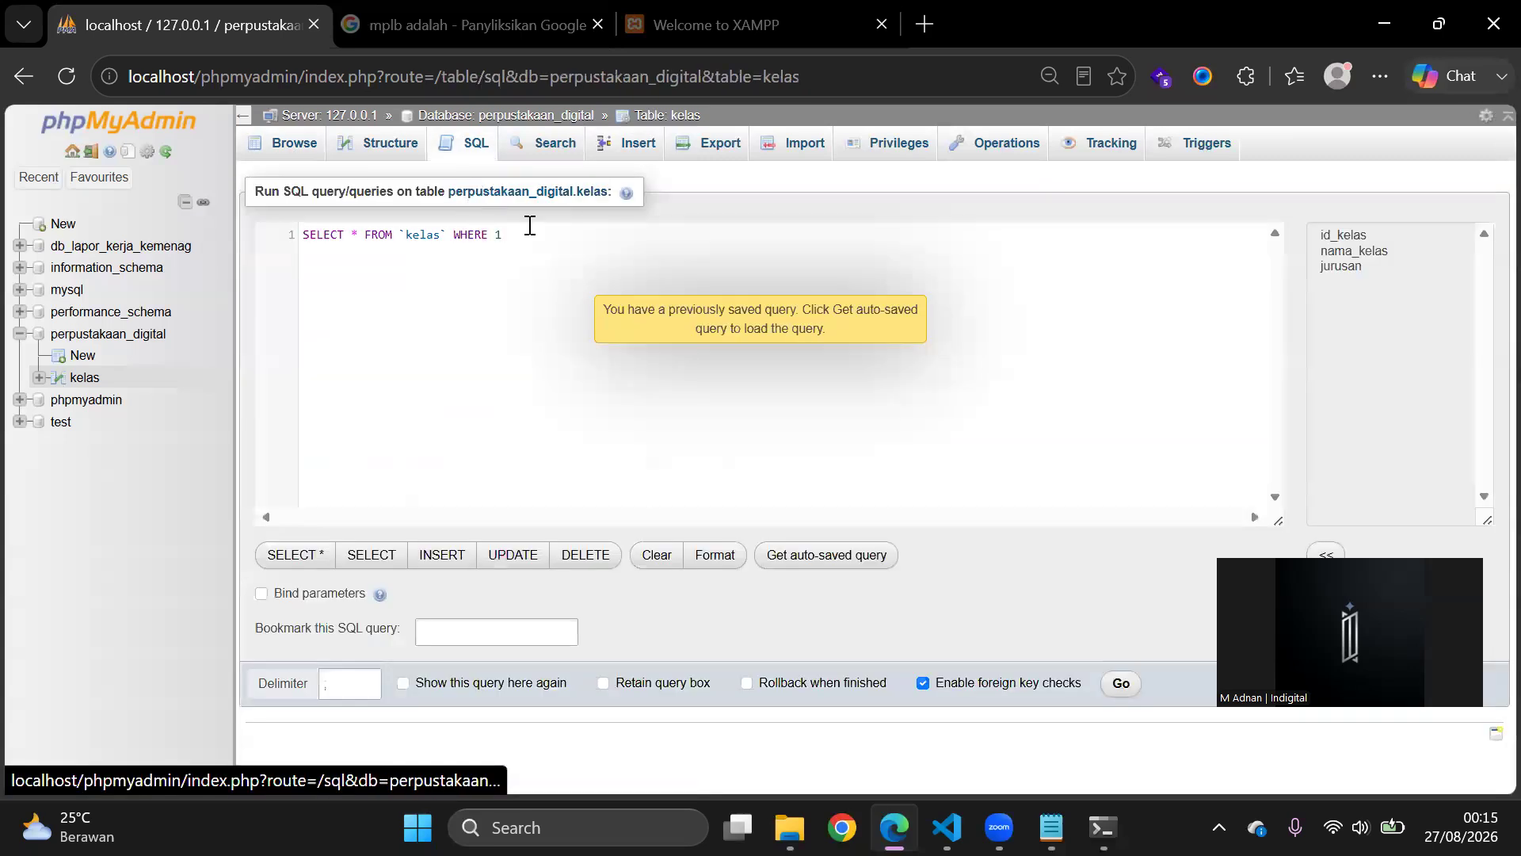
{"action": "left_click_drag", "start_coordinate": [507, 234], "coordinate": [203, 226]}
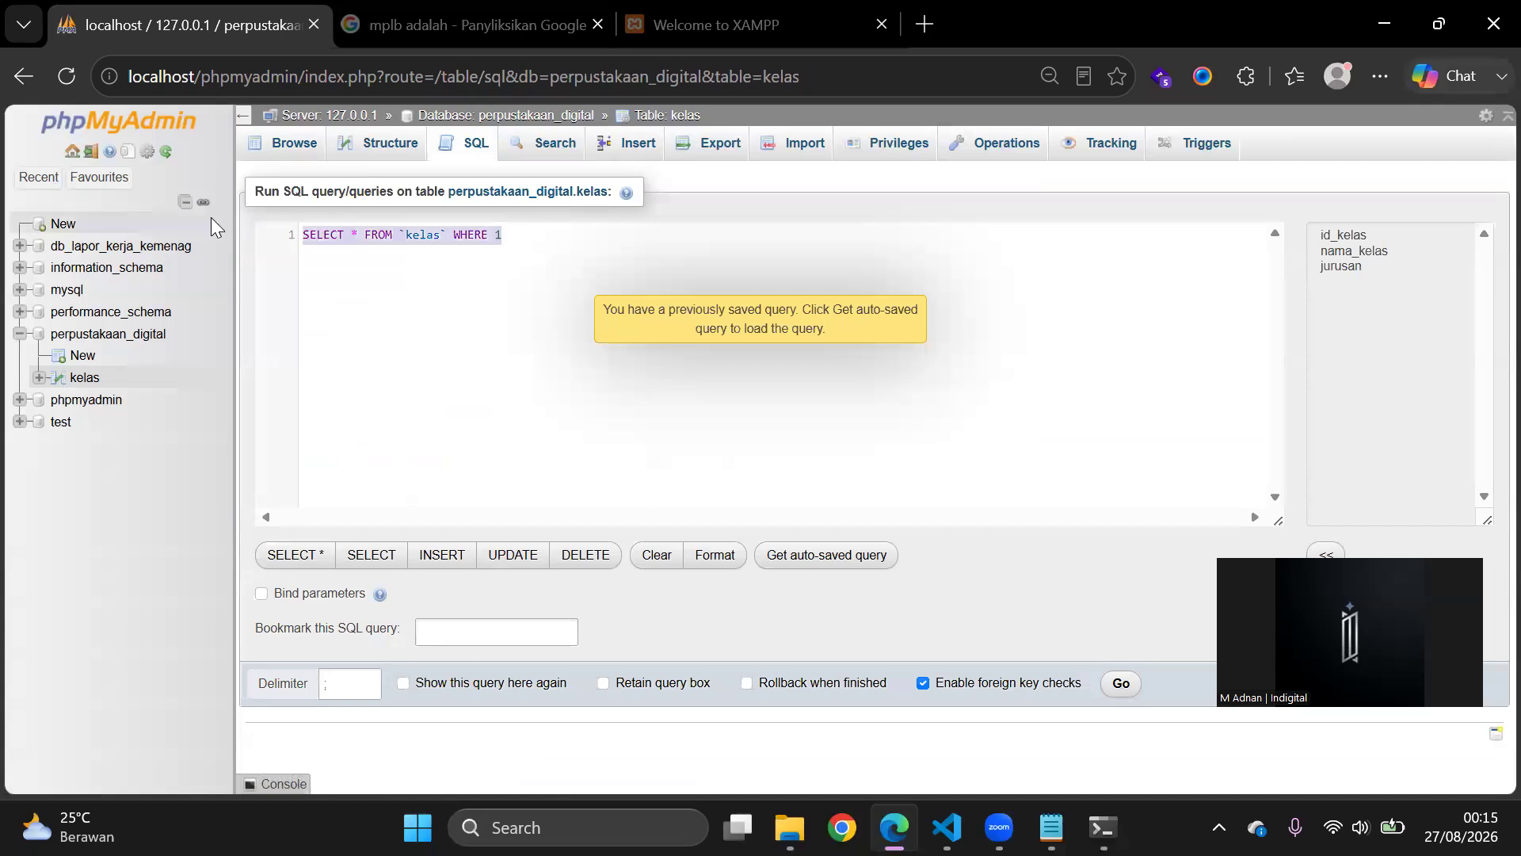
{"action": "type", "text": "SE"}
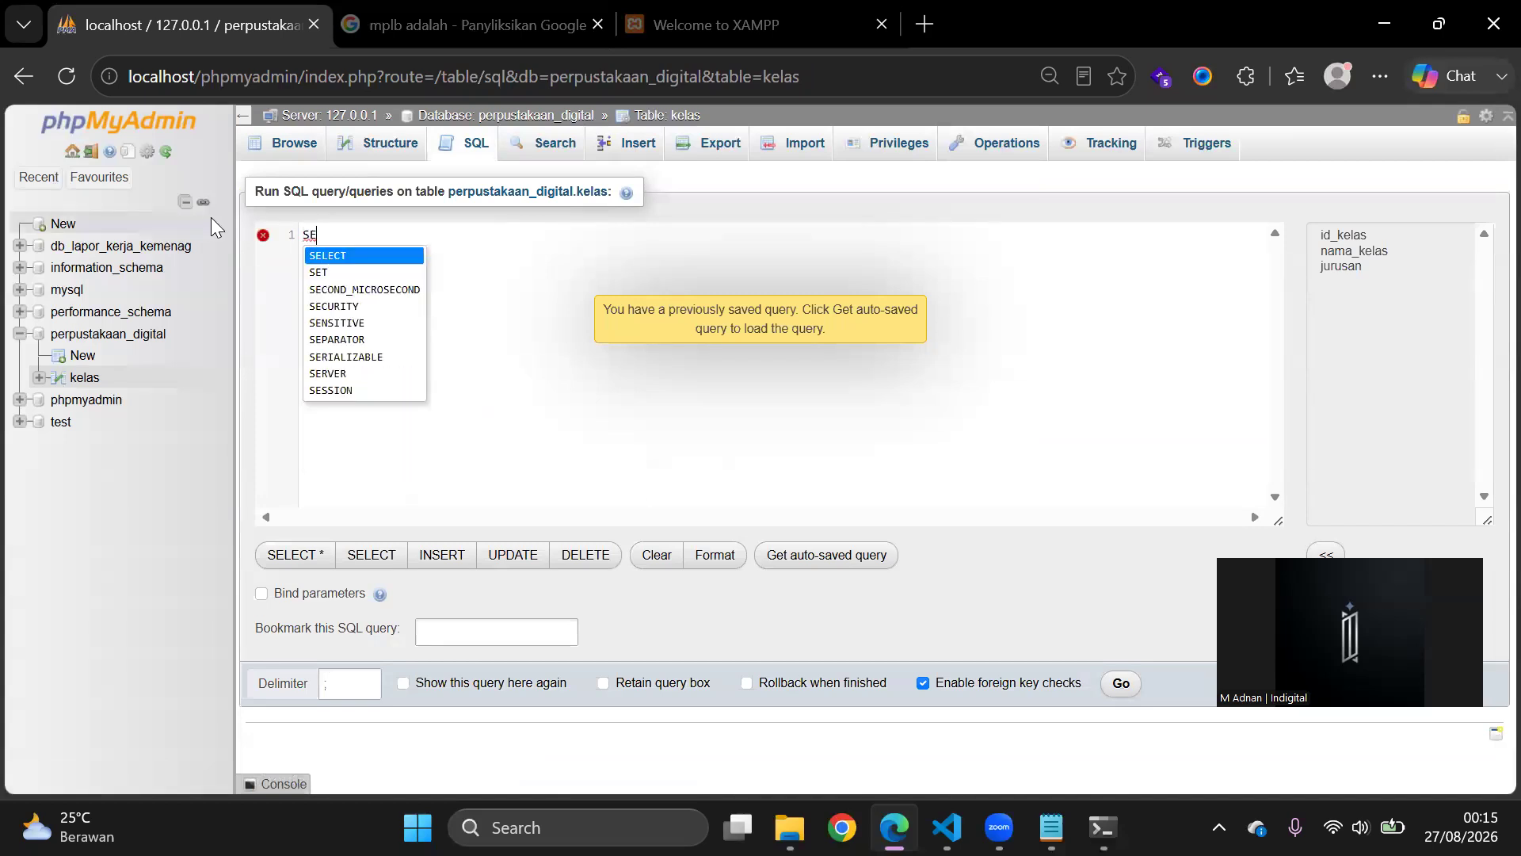
{"action": "key", "text": "Return"}
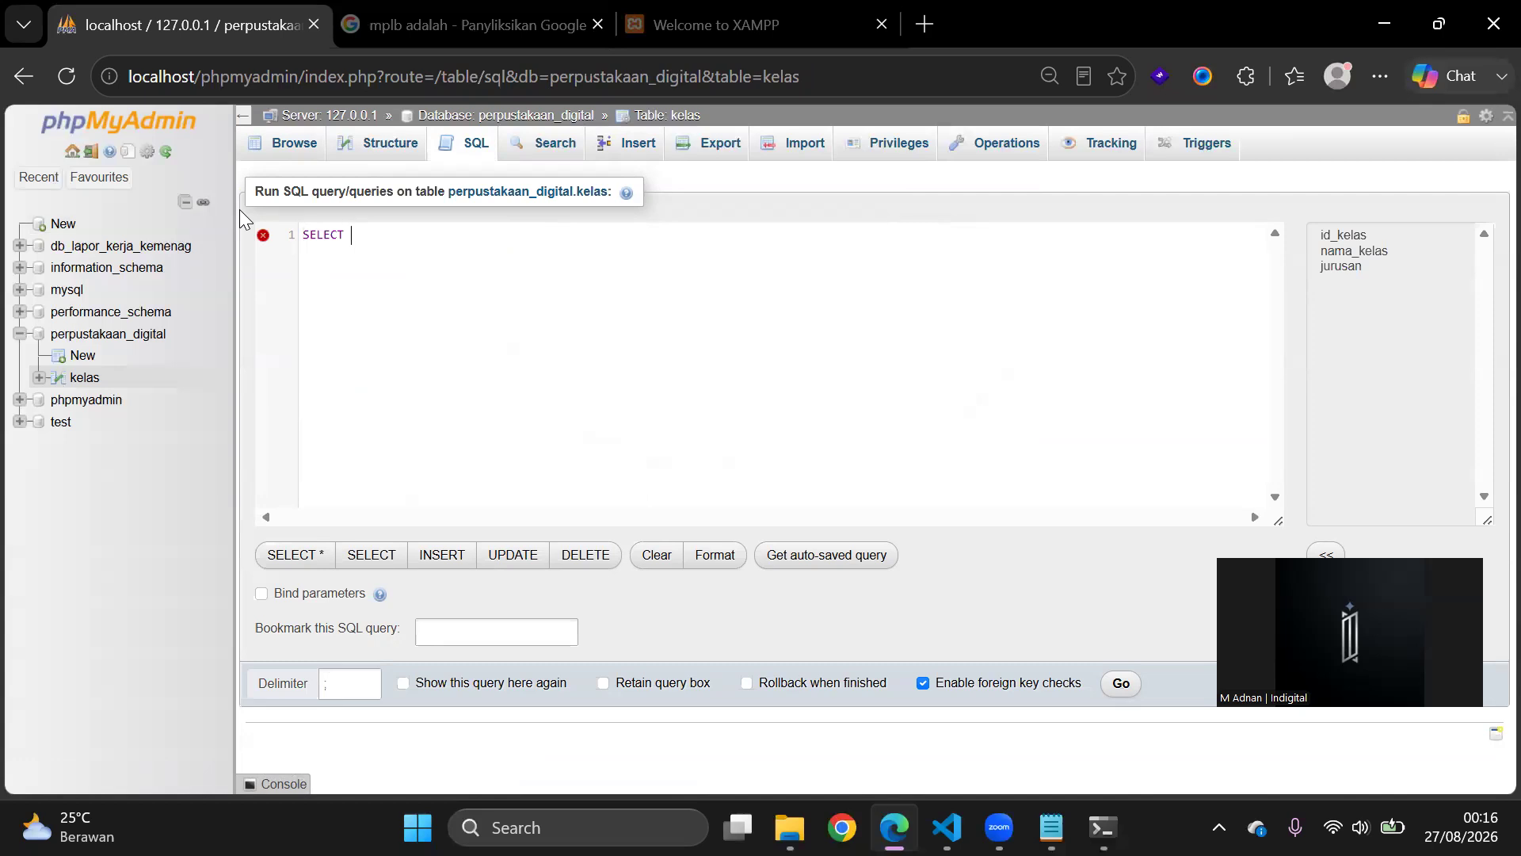
{"action": "type", "text": "* FROM "}
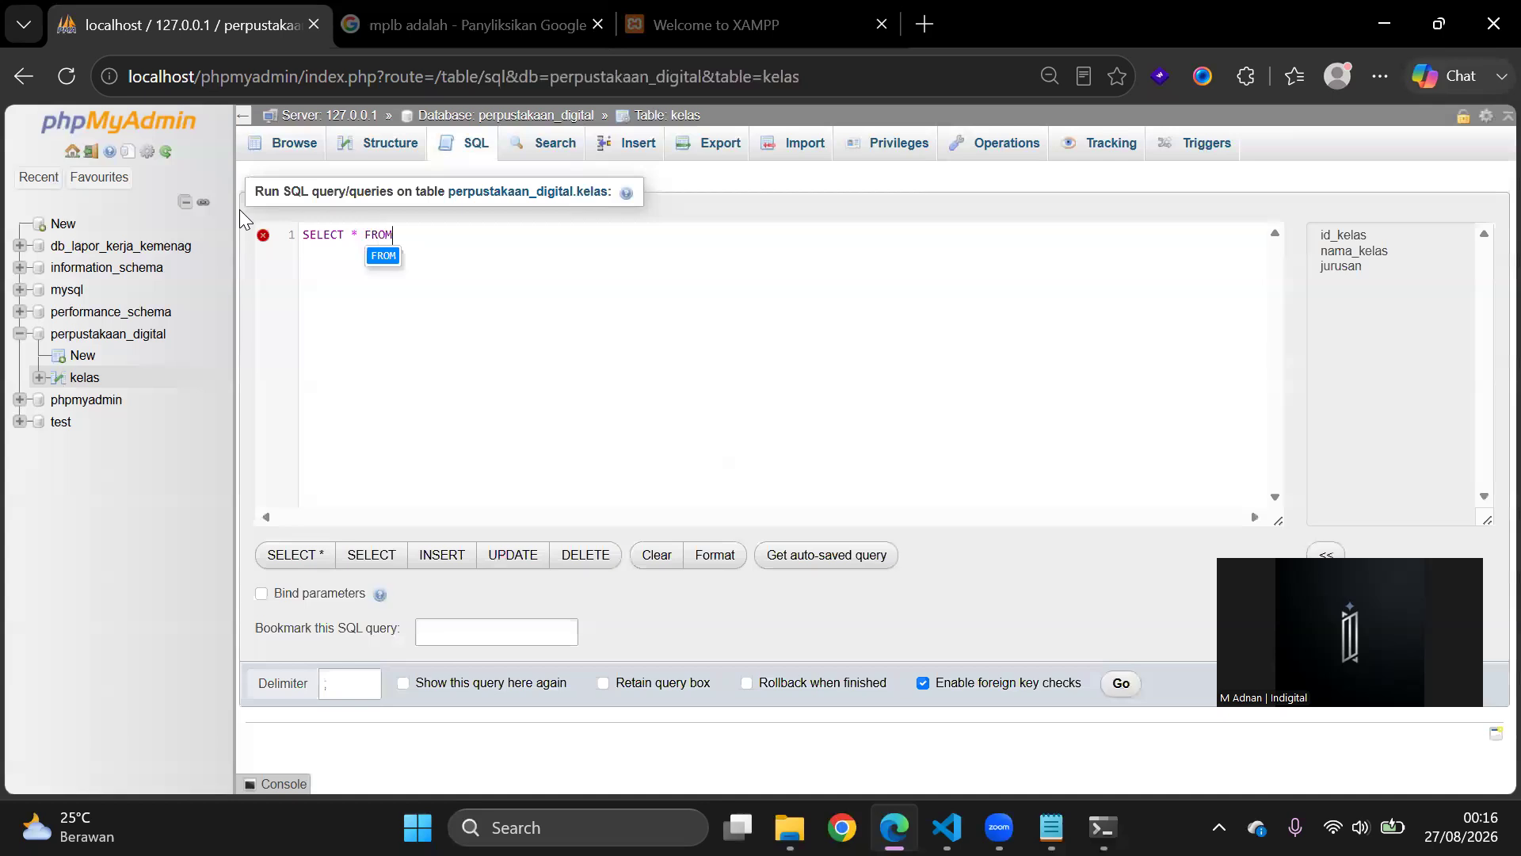
{"action": "type", "text": "sis"}
{"action": "type", "text": "kelas"}
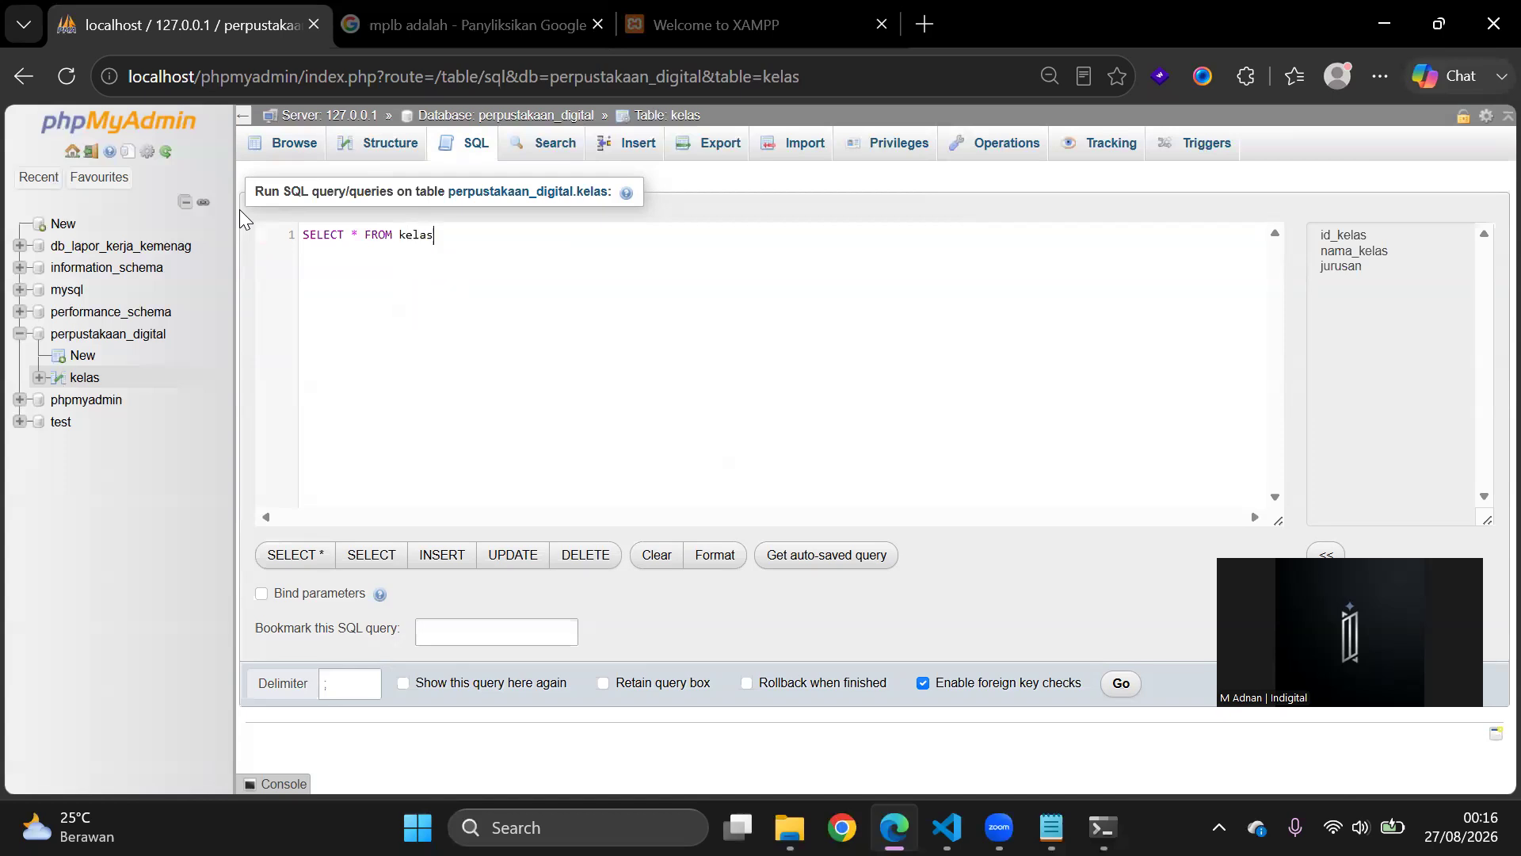
{"action": "left_click", "coordinate": [1114, 685]}
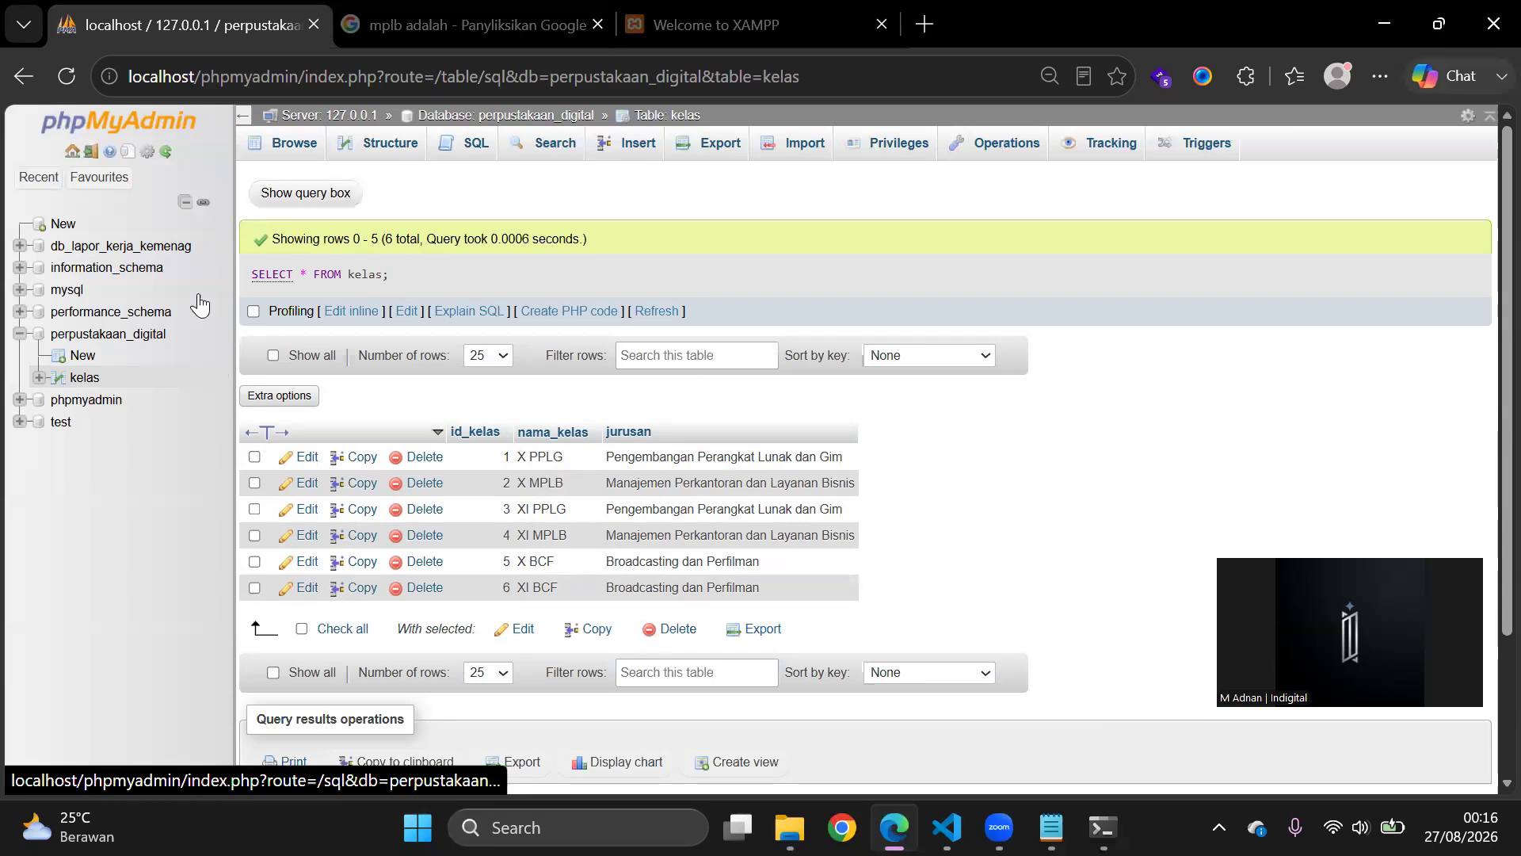
Step: Start a new table in perpustakaan_digital and define its first column as id_siswa, INT length 5, auto-incrementing primary key
{"action": "left_click", "coordinate": [82, 358]}
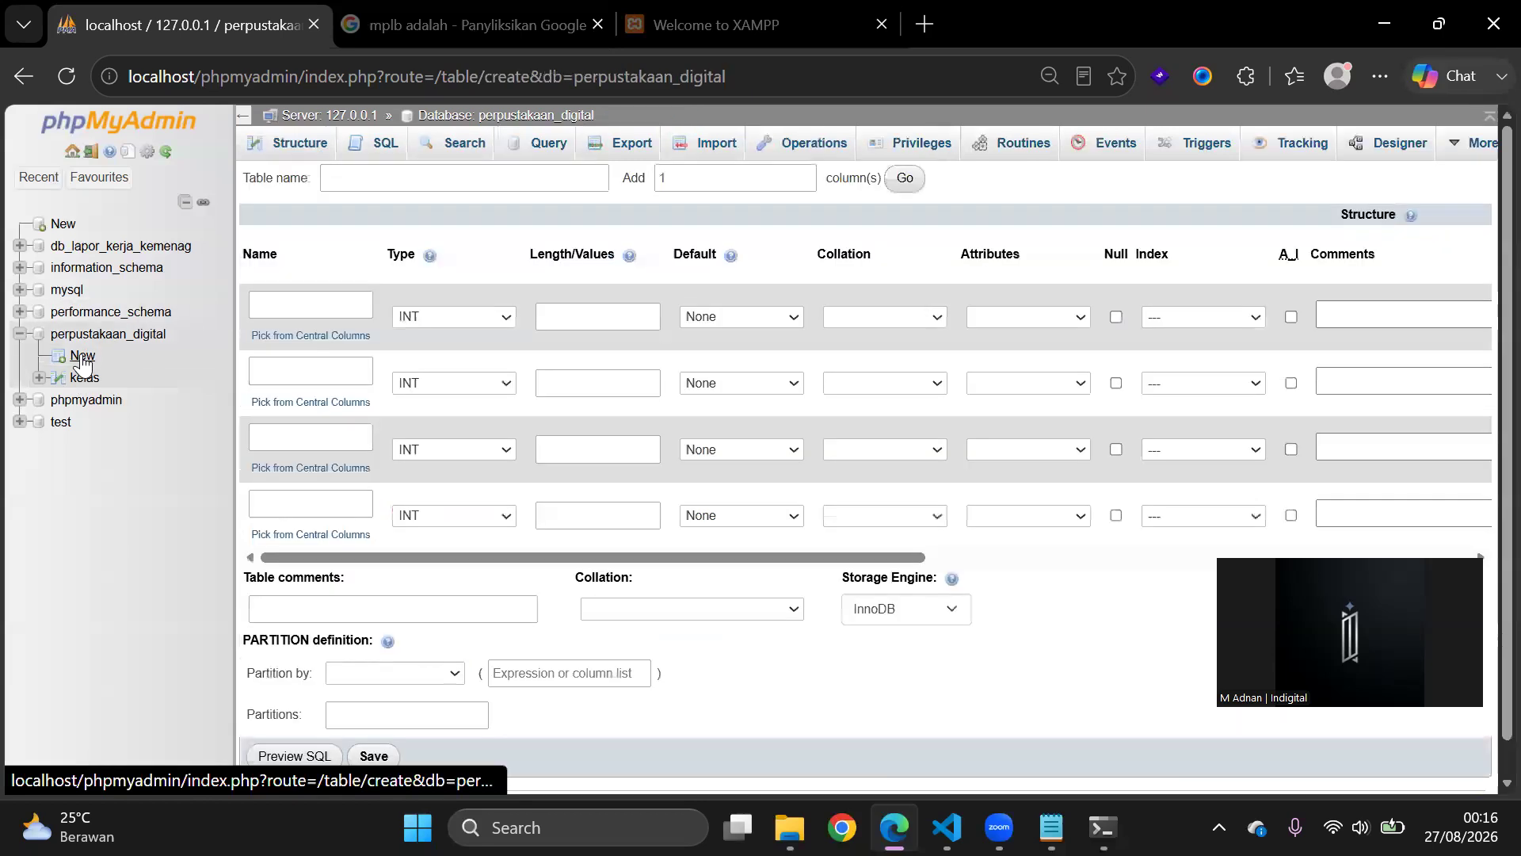
{"action": "left_click", "coordinate": [330, 309]}
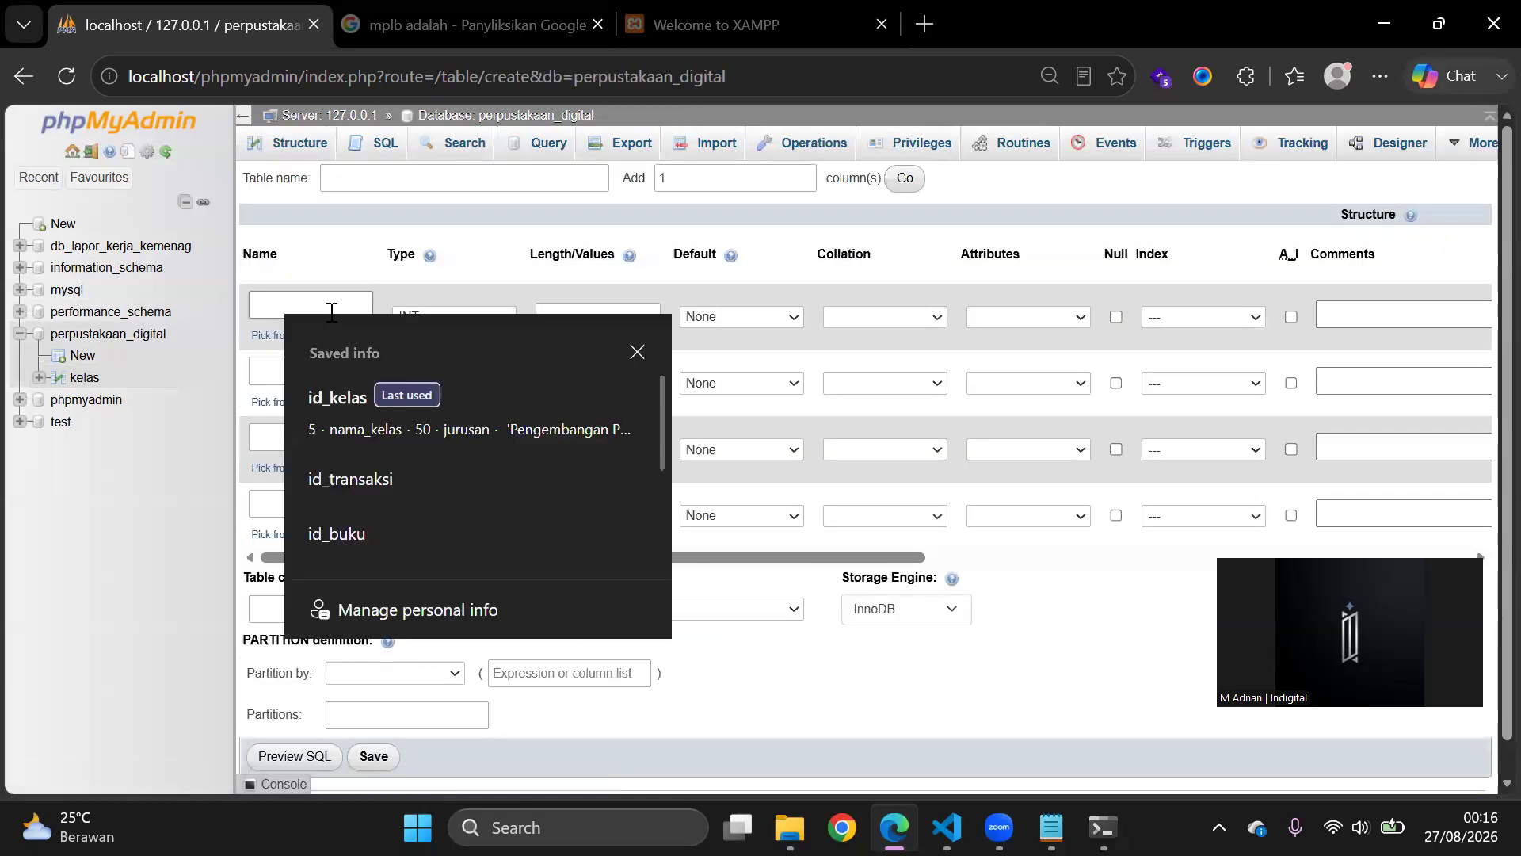
{"action": "type", "text": "id_siswa"}
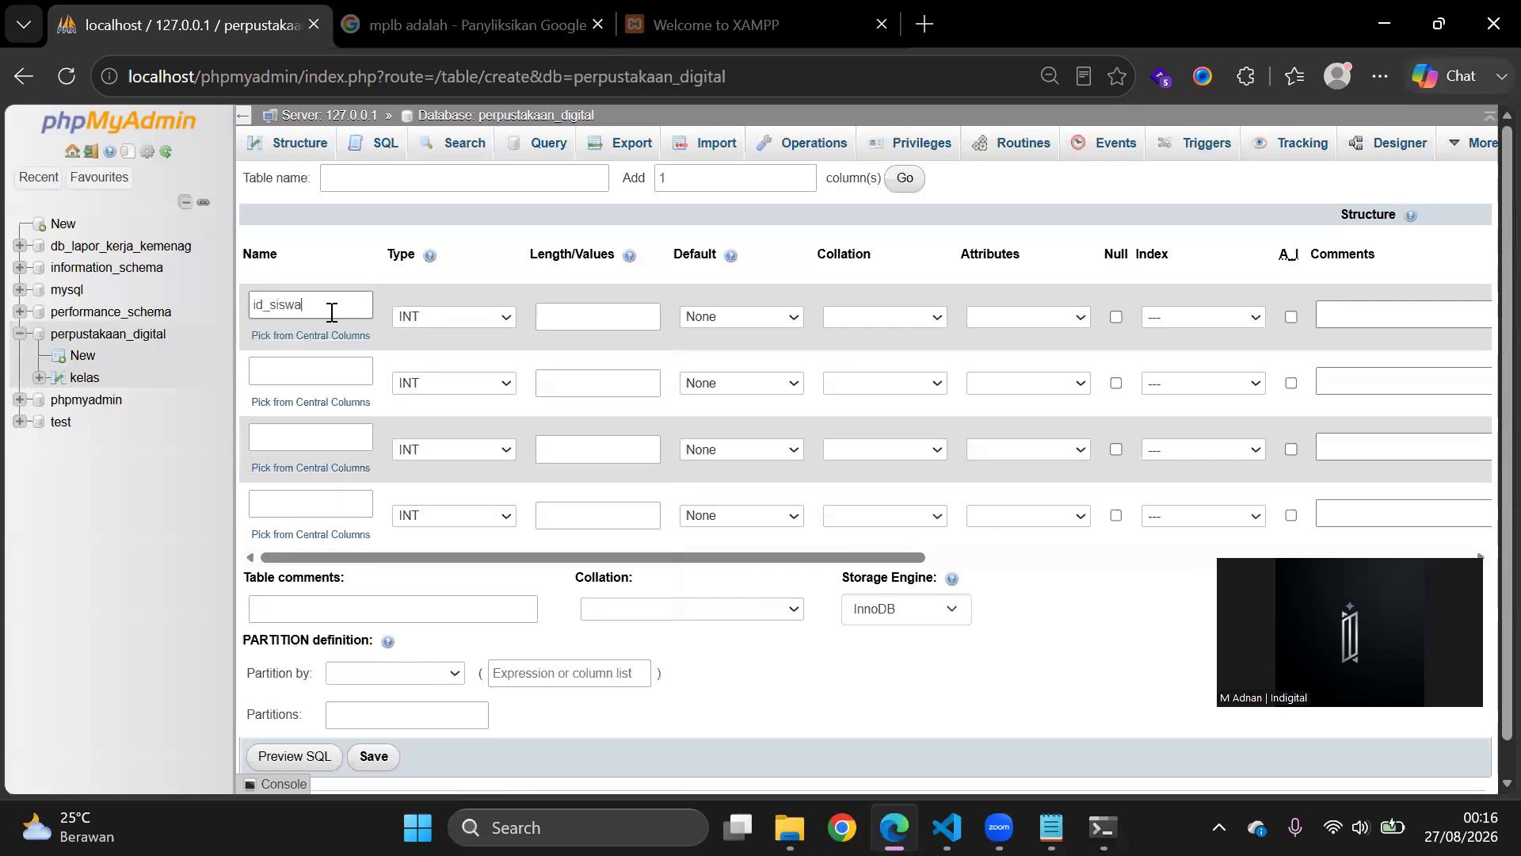
{"action": "left_click", "coordinate": [615, 316]}
{"action": "type", "text": "5"}
{"action": "left_click", "coordinate": [1291, 317]}
Step: Define the second column of the new table as id_kelas with length 5
{"action": "left_click", "coordinate": [311, 371]}
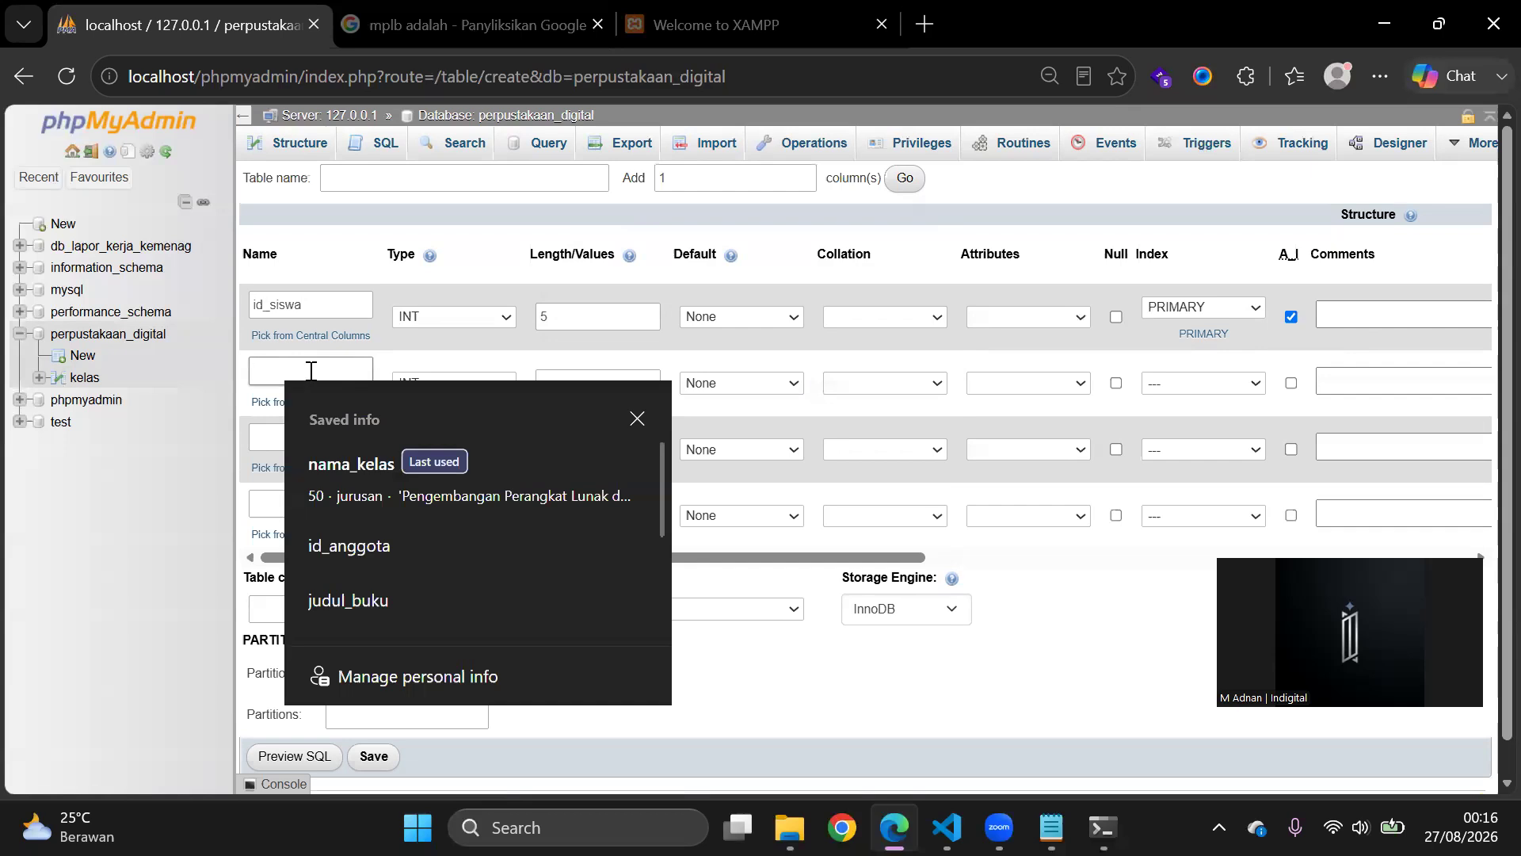
{"action": "type", "text": "i"}
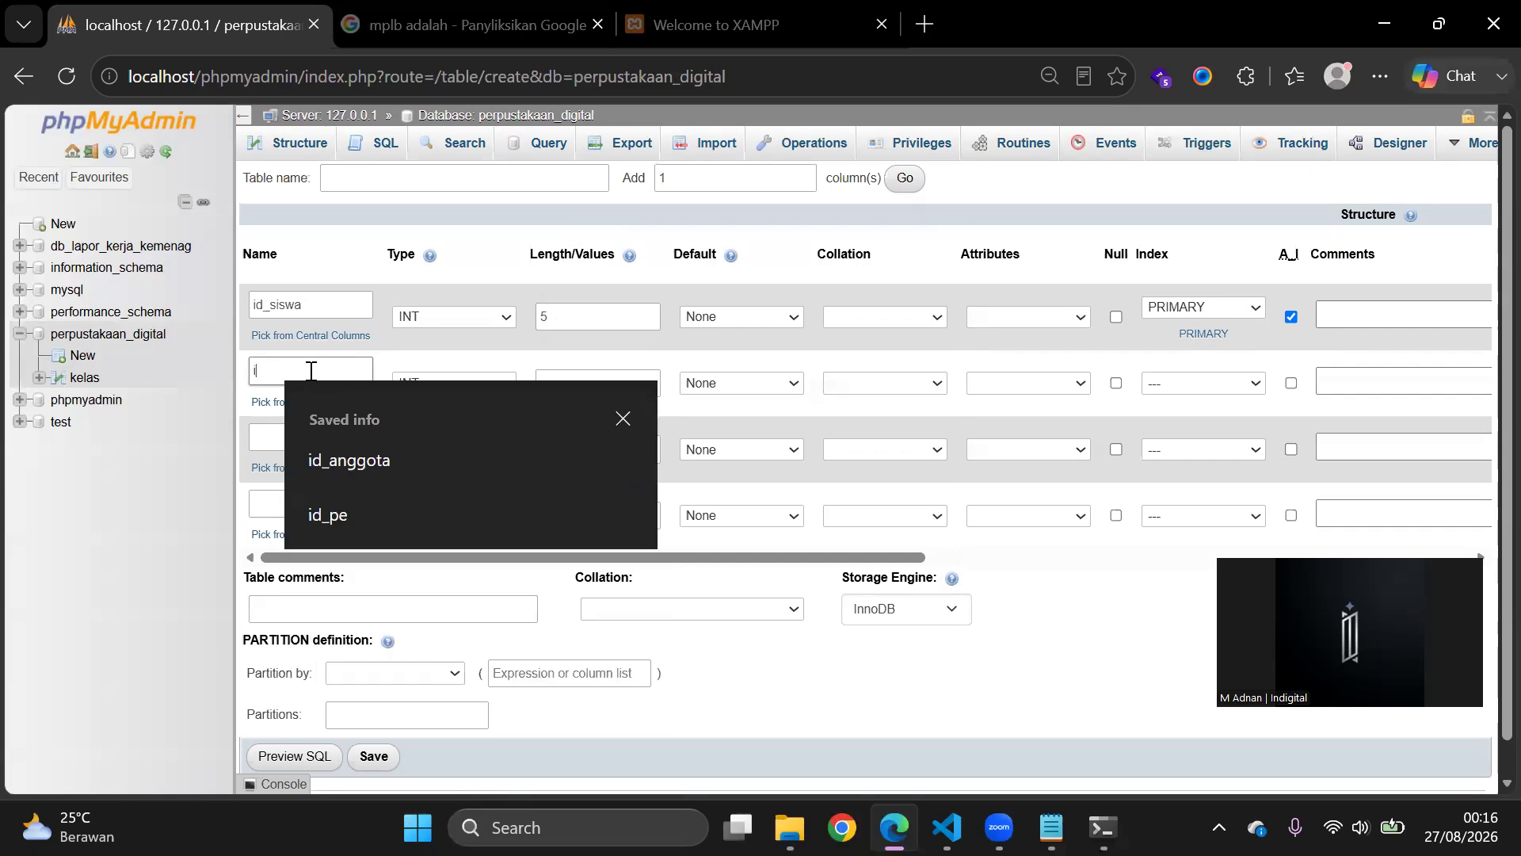
{"action": "type", "text": "d_kelas"}
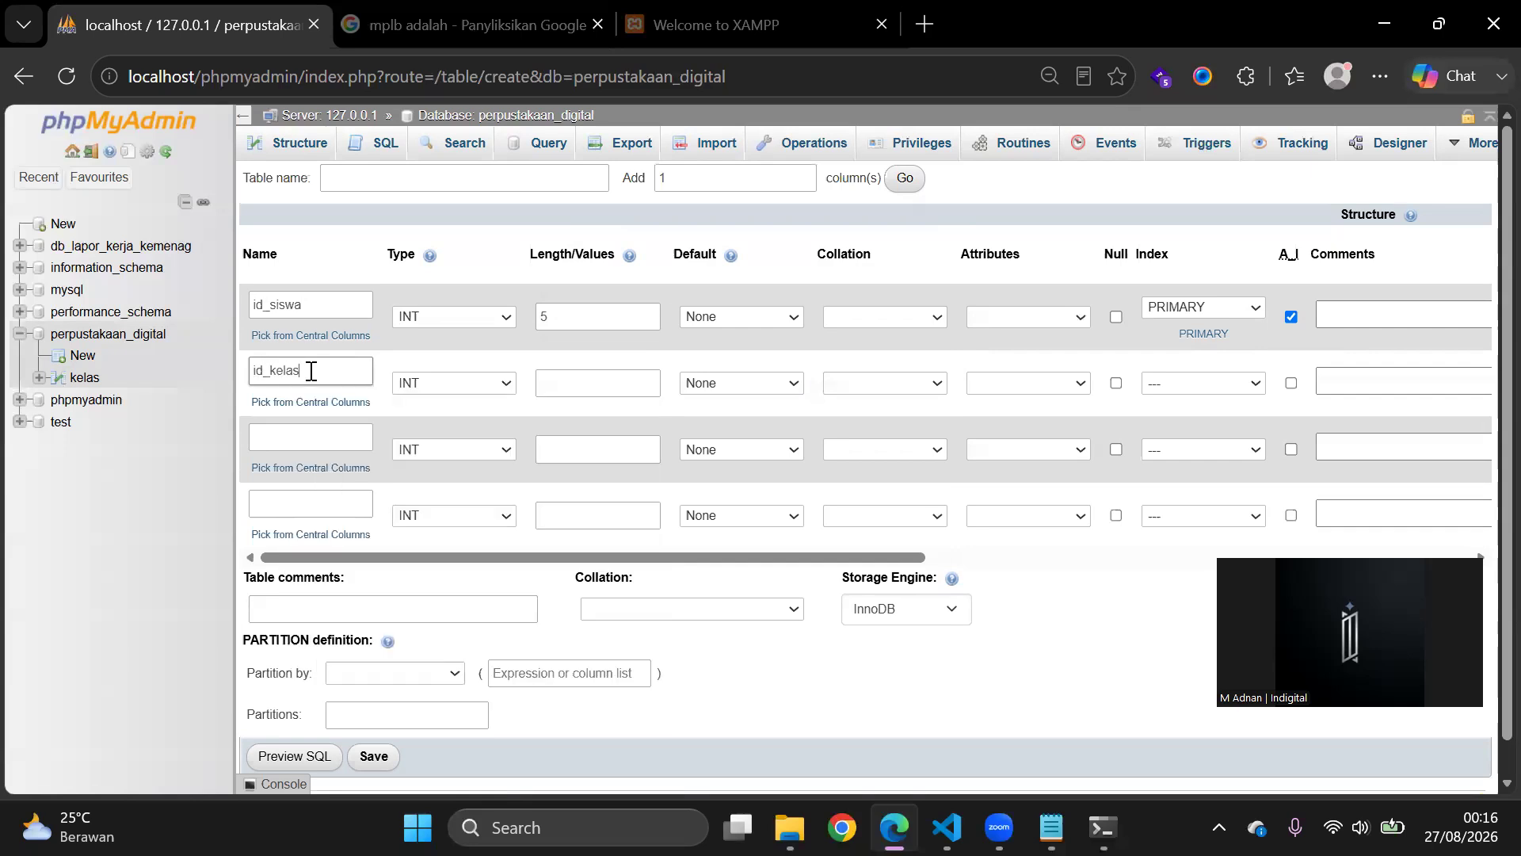
{"action": "left_click", "coordinate": [589, 377]}
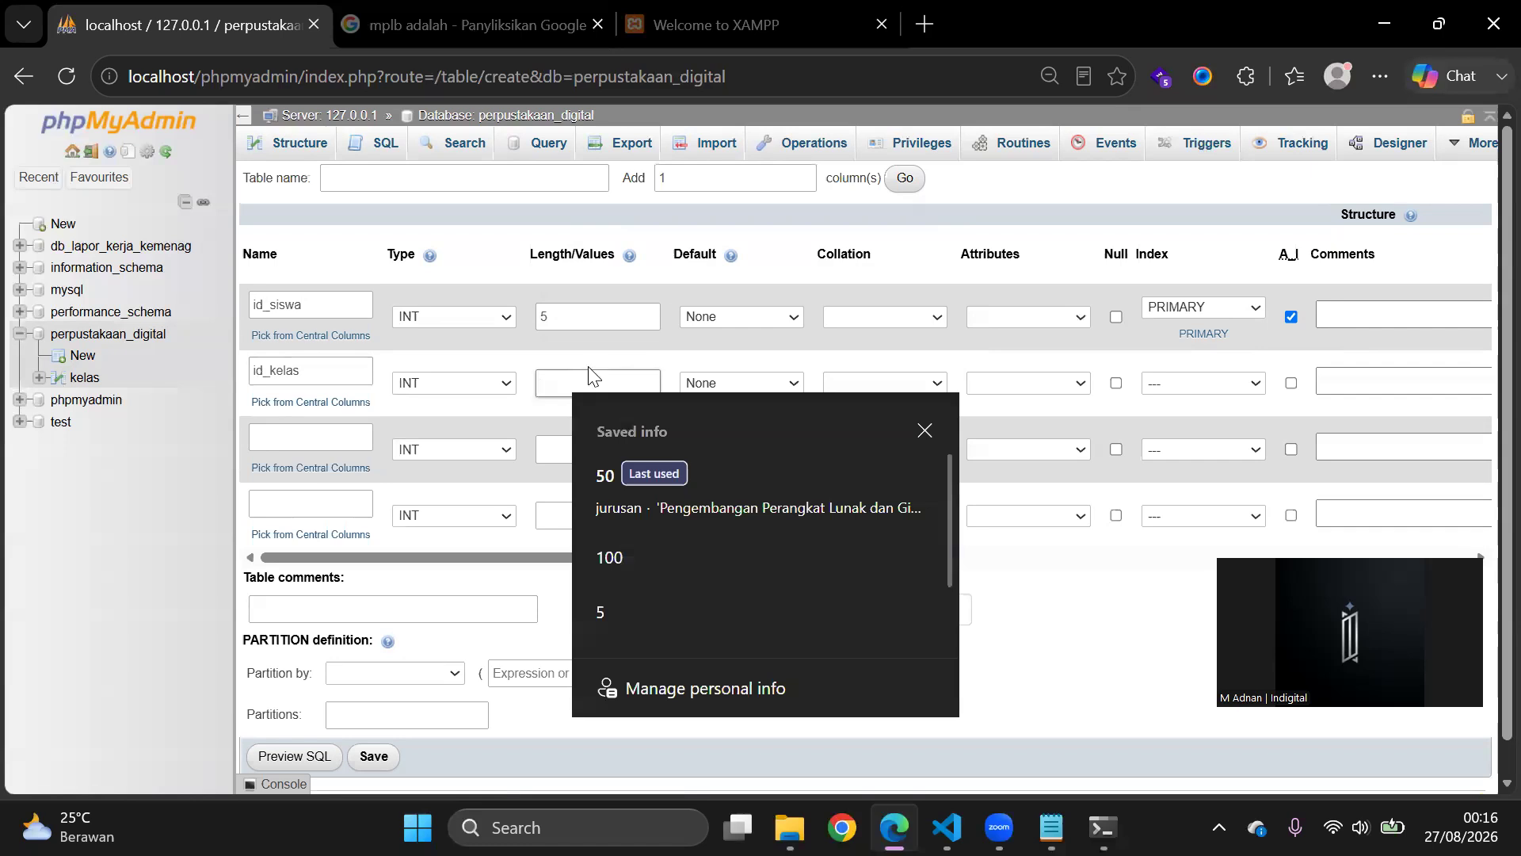
{"action": "type", "text": "5"}
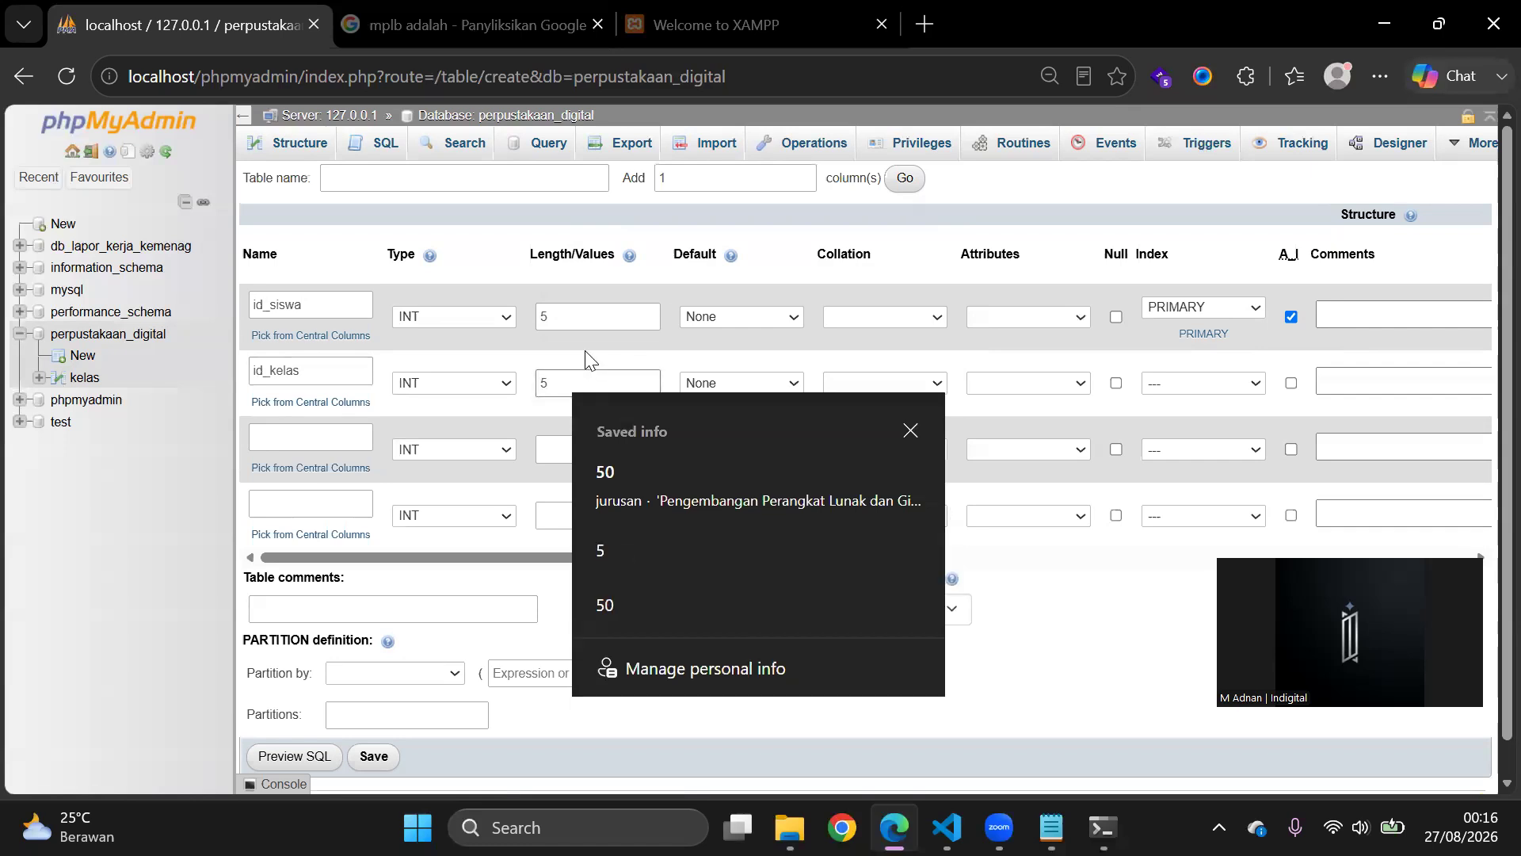
Step: Define the third column of the new table as nama_siswa, VARCHAR with length 100
{"action": "left_click", "coordinate": [314, 434]}
{"action": "type", "text": "nama"}
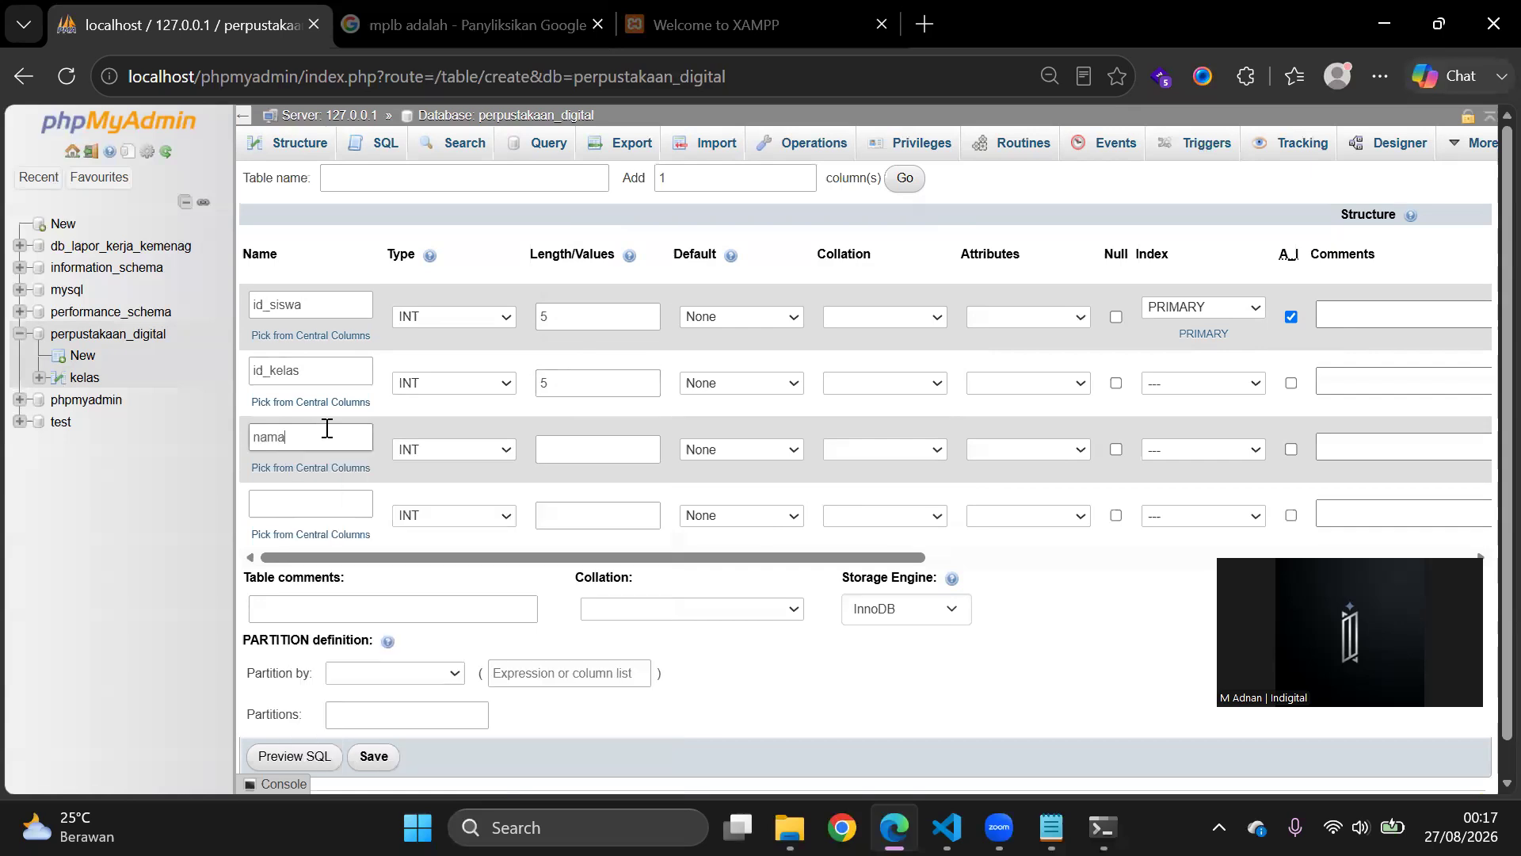
{"action": "type", "text": "_siswa"}
{"action": "left_click", "coordinate": [437, 447]}
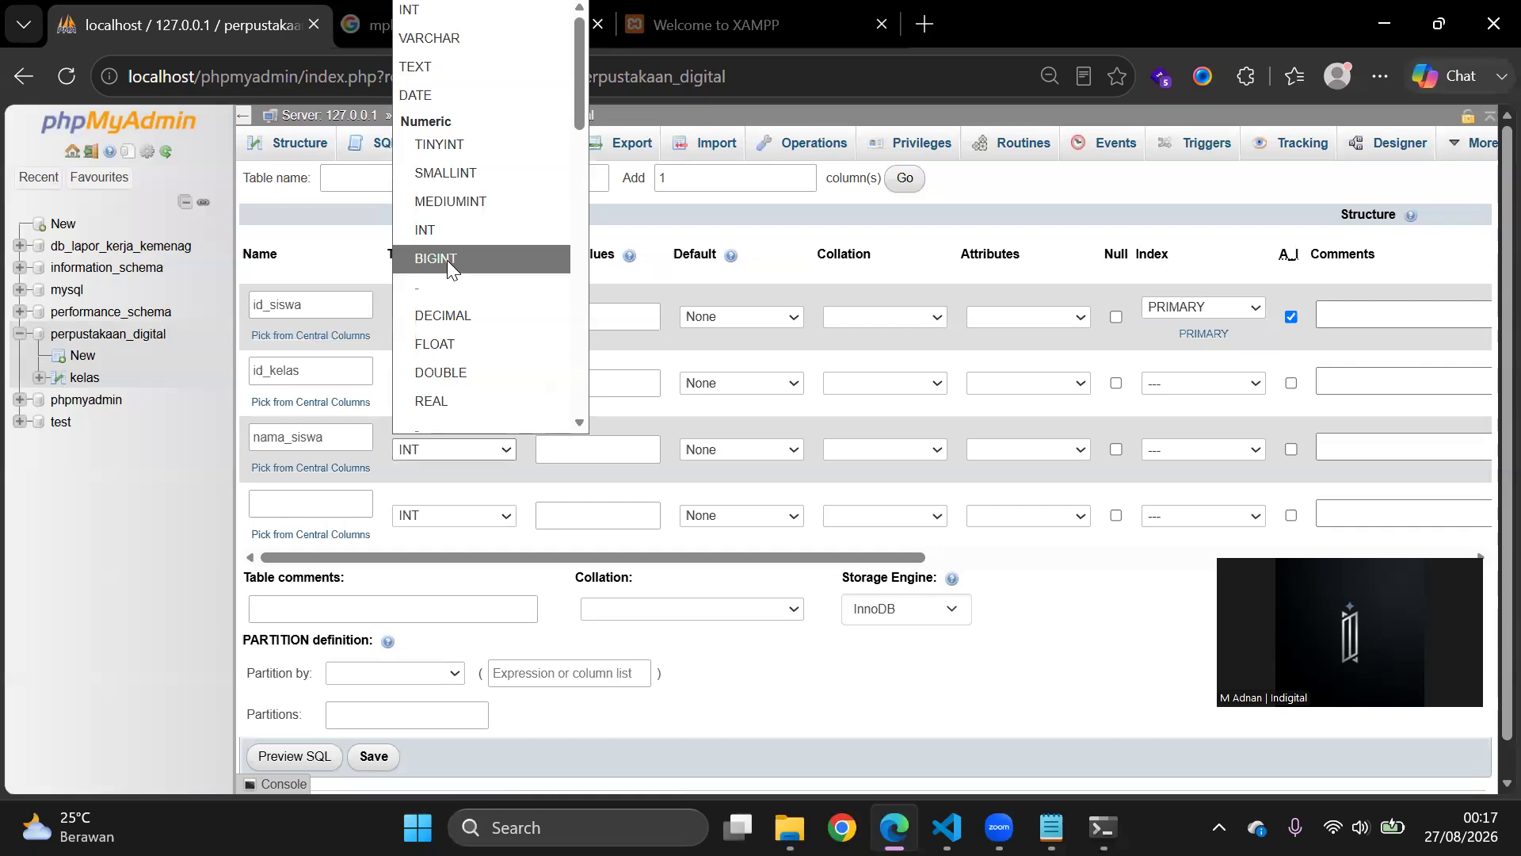
{"action": "key", "text": "v"}
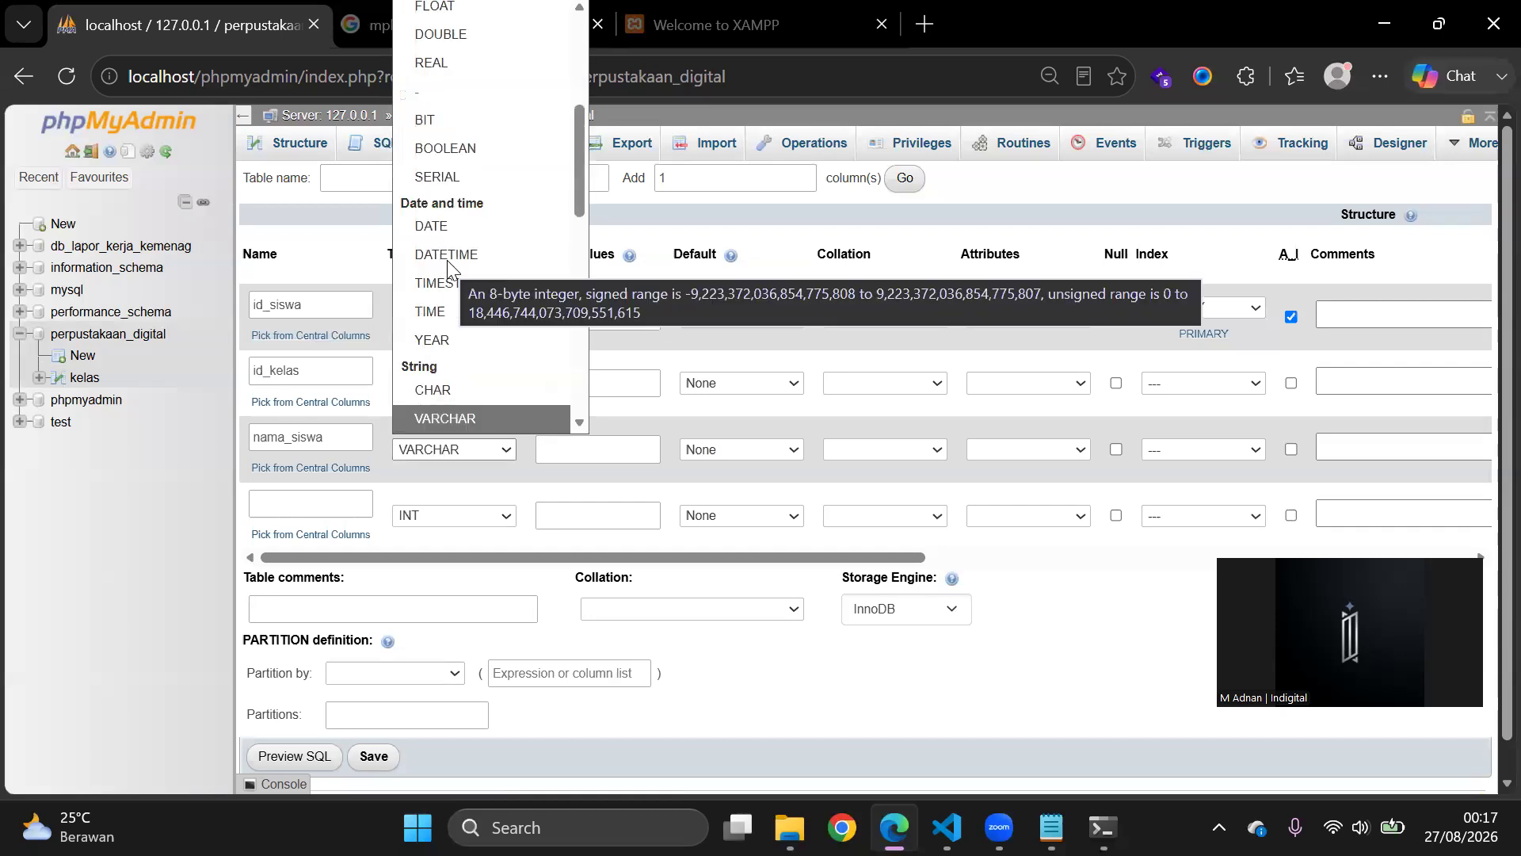
{"action": "left_click", "coordinate": [476, 420]}
{"action": "left_click", "coordinate": [558, 444]}
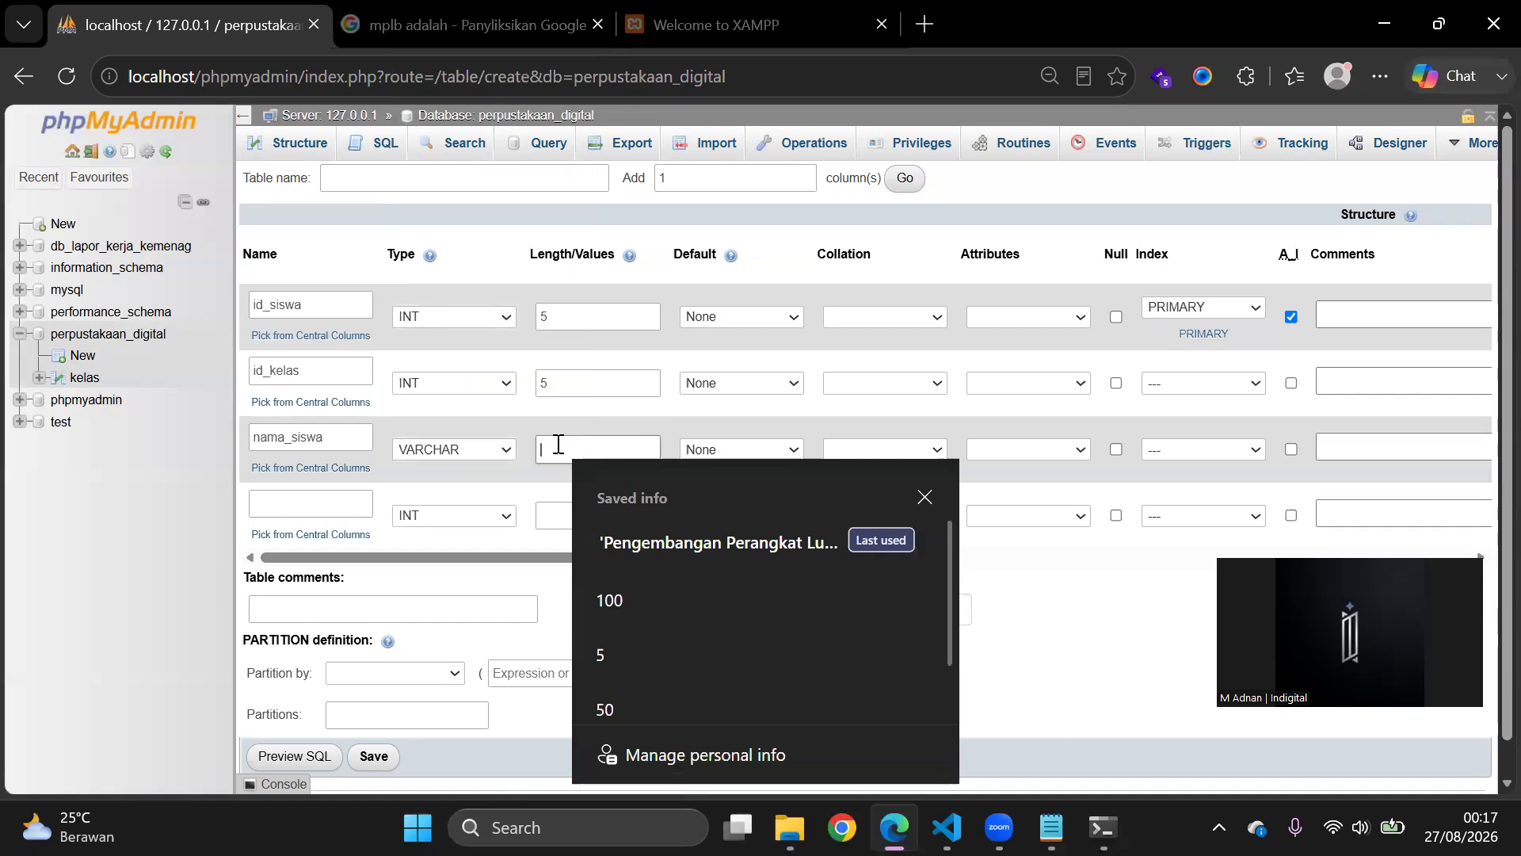
{"action": "type", "text": "00"}
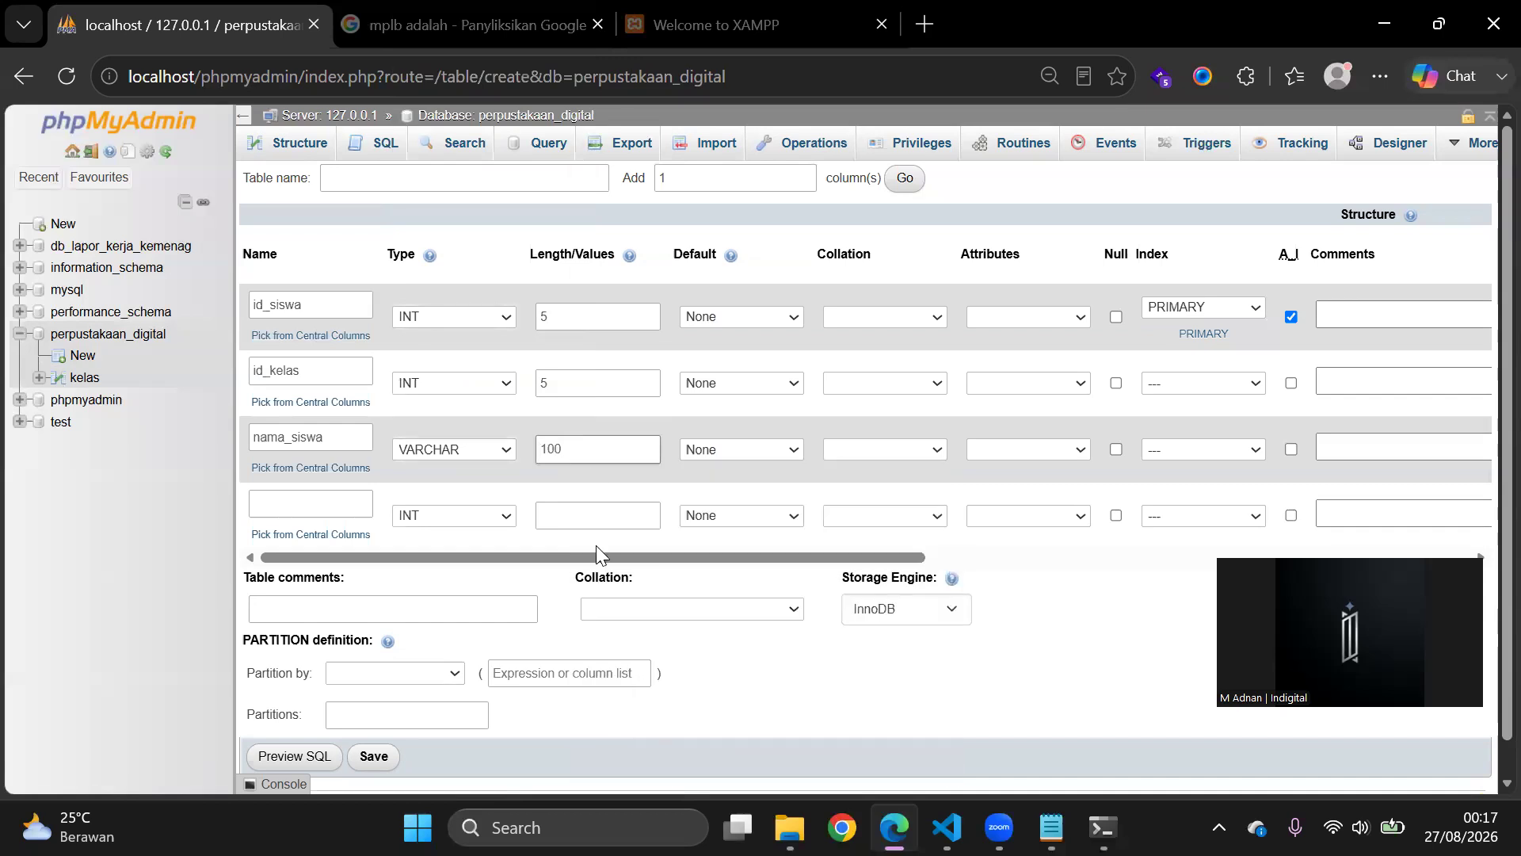
Step: Define the fourth column of the new table as alamat with type TEXT
{"action": "left_click", "coordinate": [300, 499]}
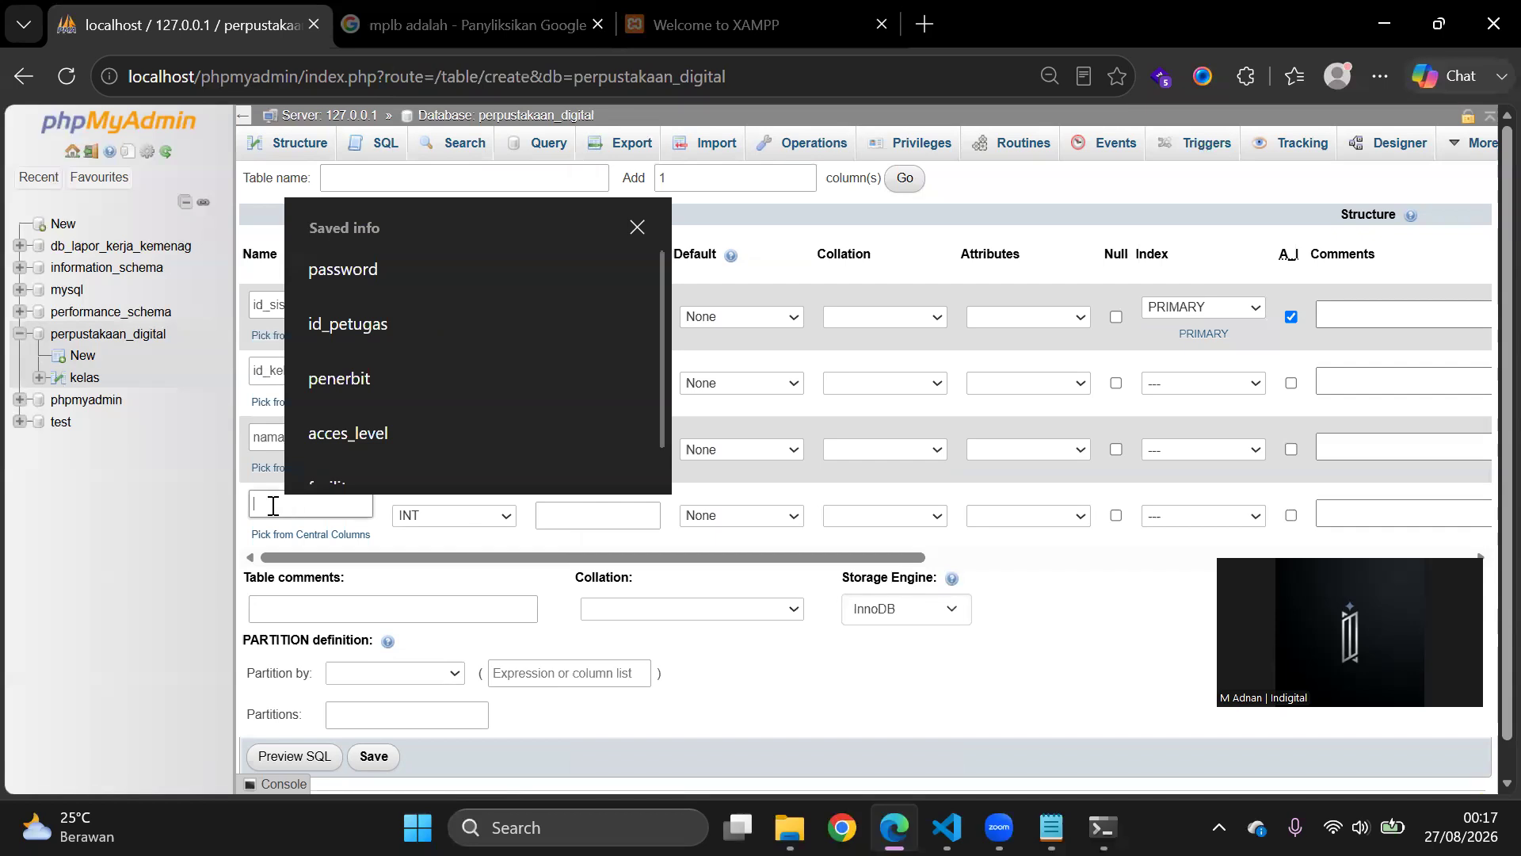
{"action": "type", "text": "alamat"}
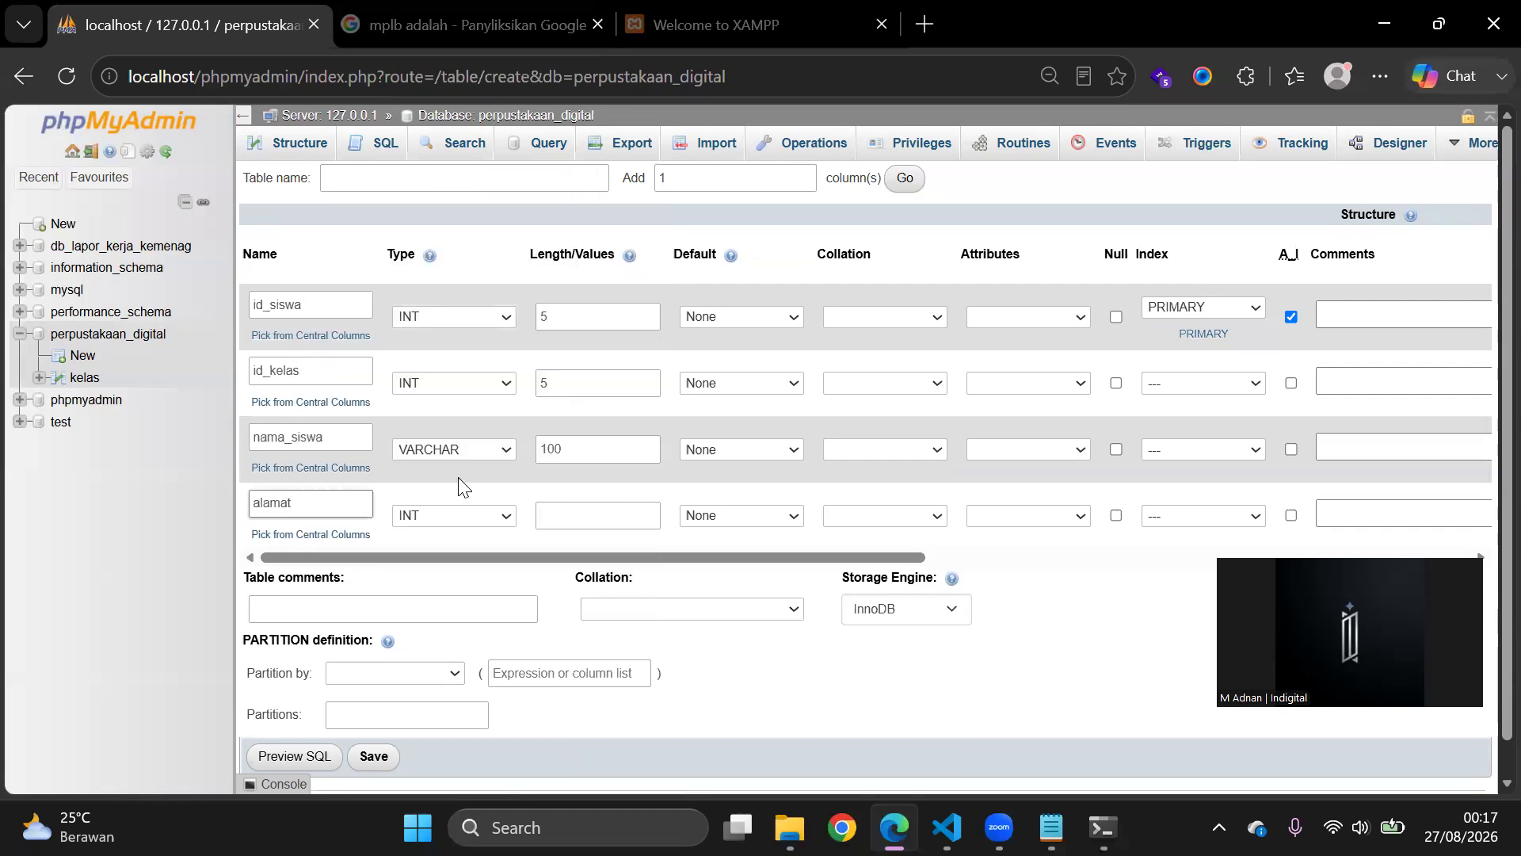
{"action": "left_click", "coordinate": [487, 516]}
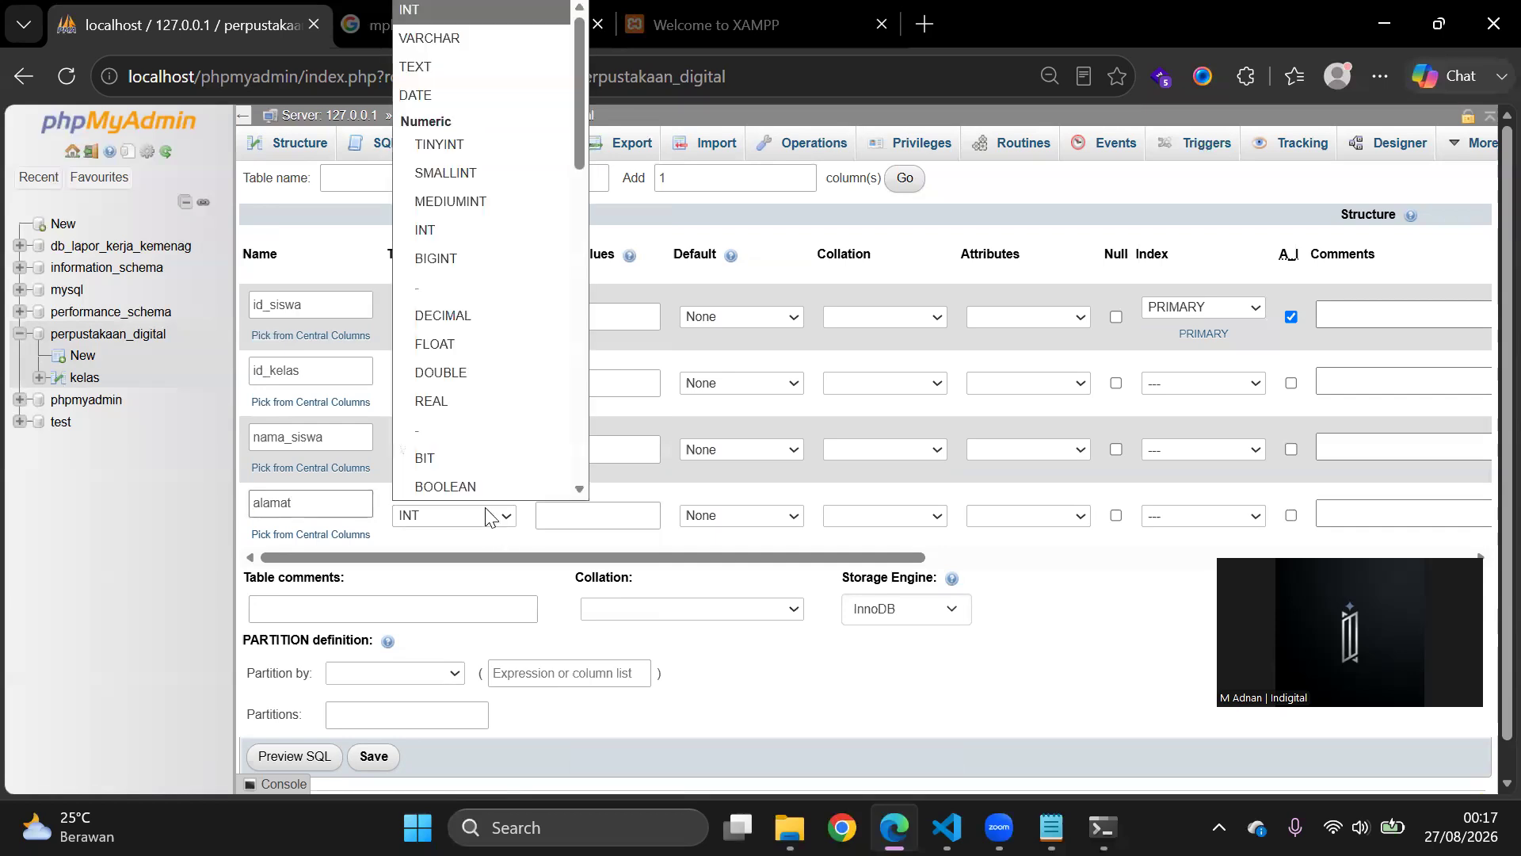
{"action": "left_click", "coordinate": [422, 65]}
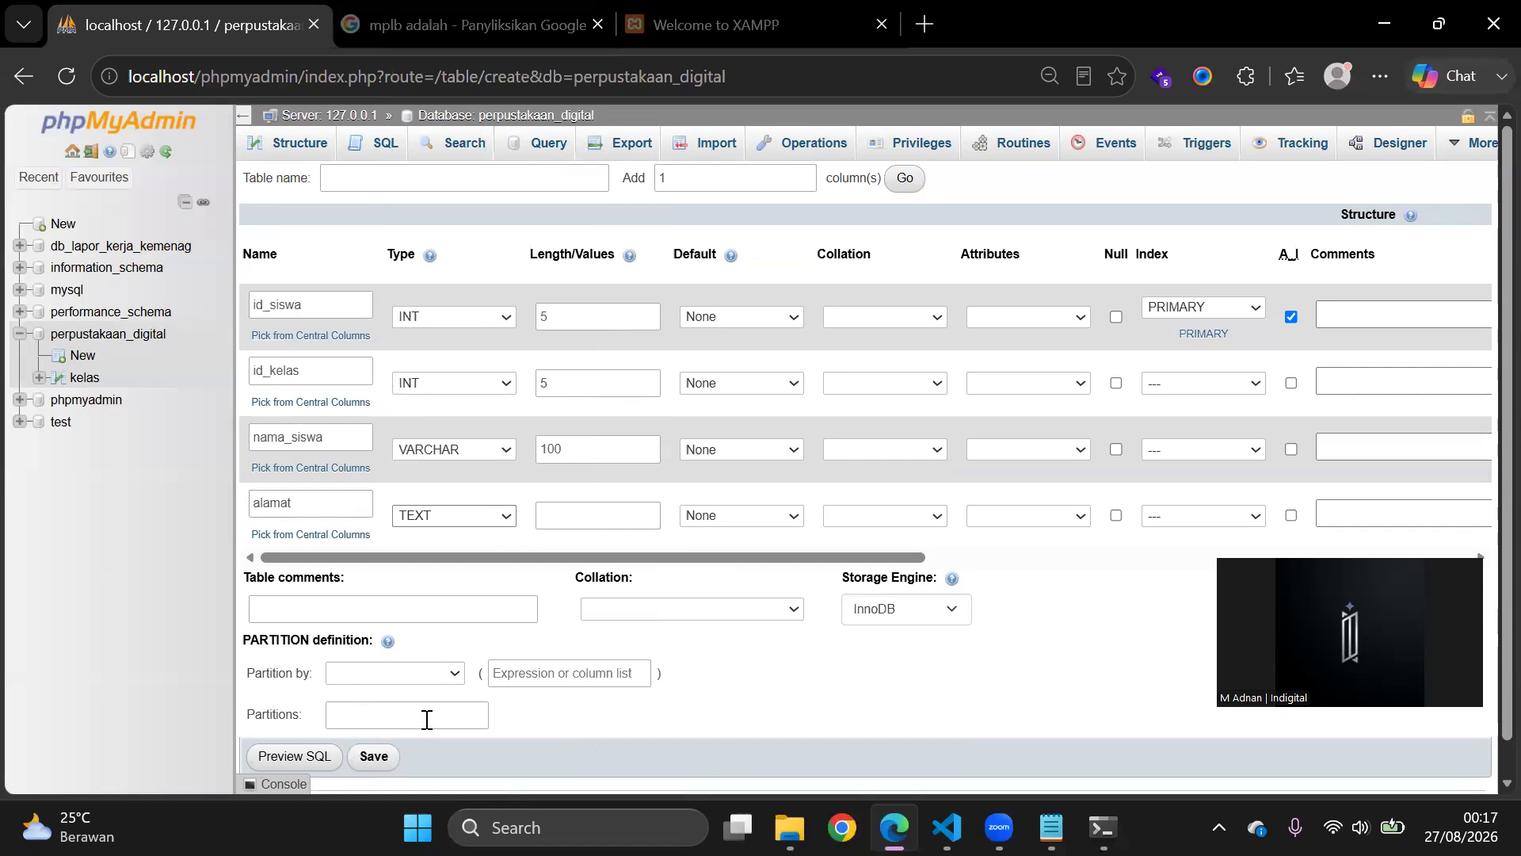
Step: Name the new table siswa and save it
{"action": "left_click", "coordinate": [376, 762]}
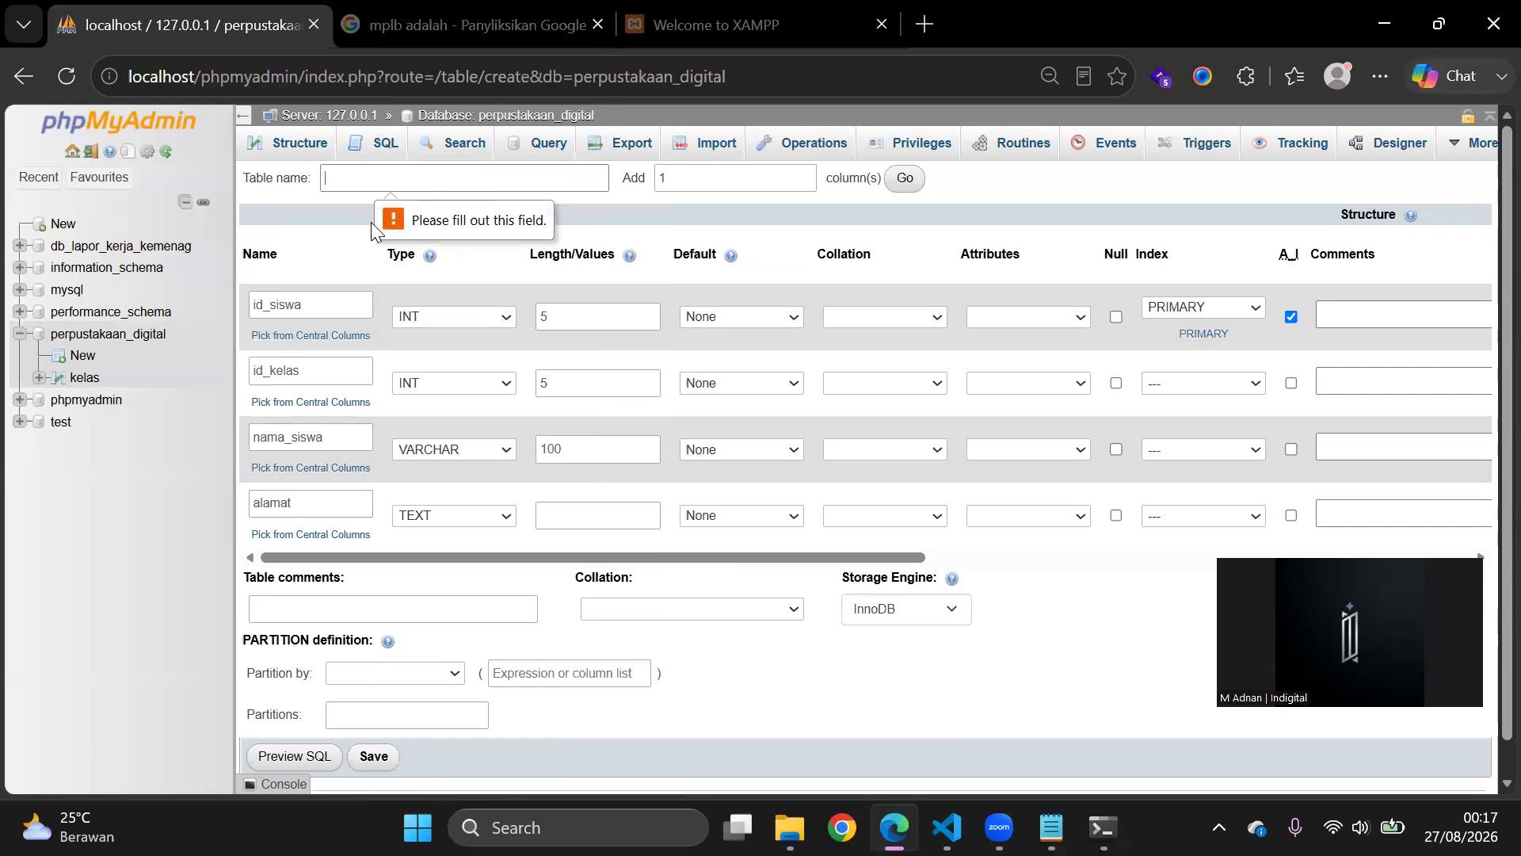
{"action": "type", "text": "siswa"}
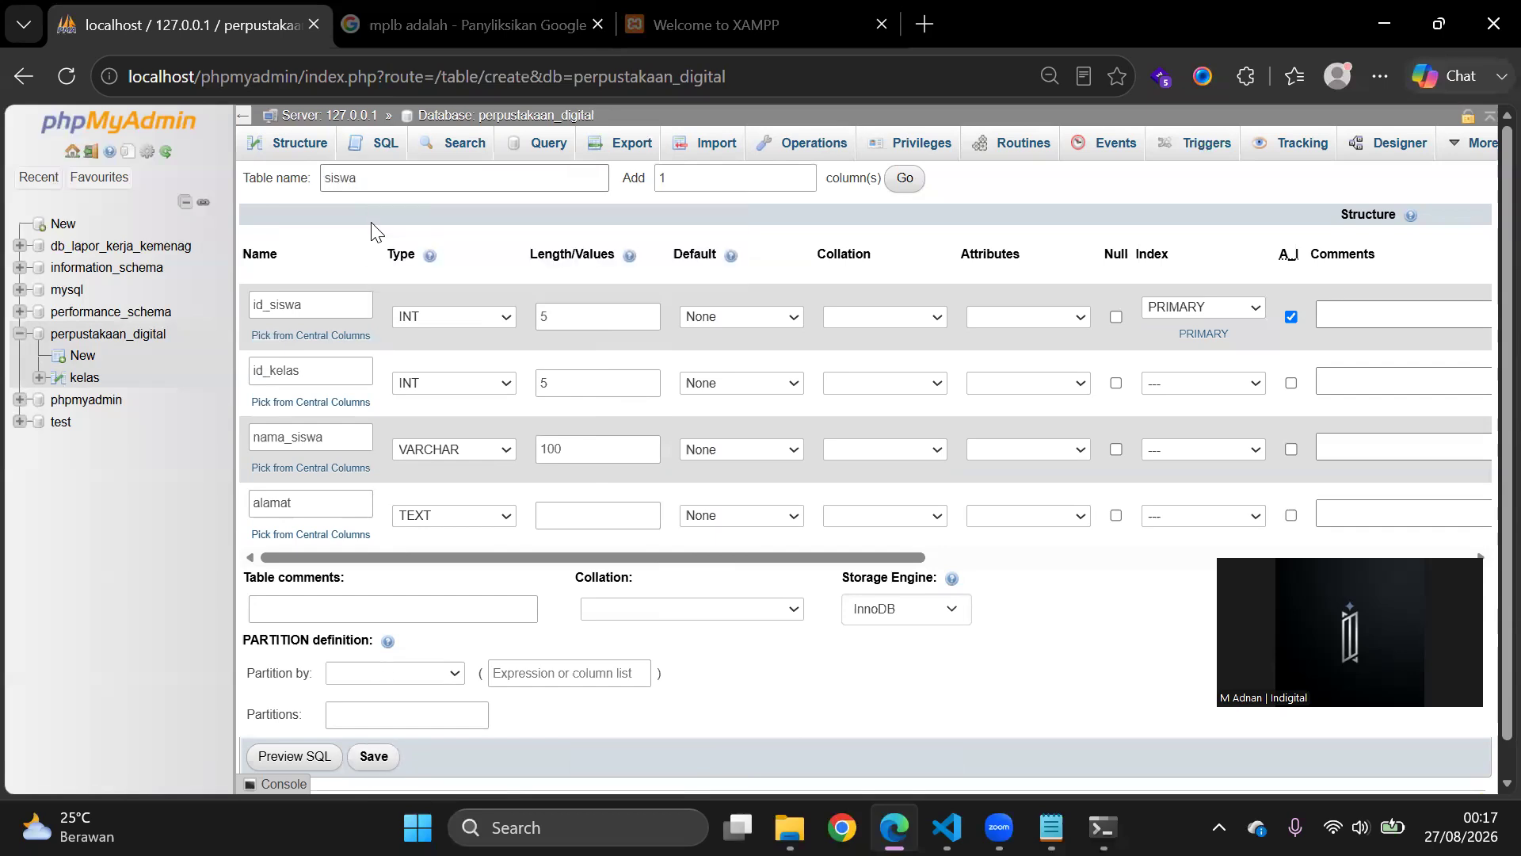
{"action": "left_click", "coordinate": [376, 761]}
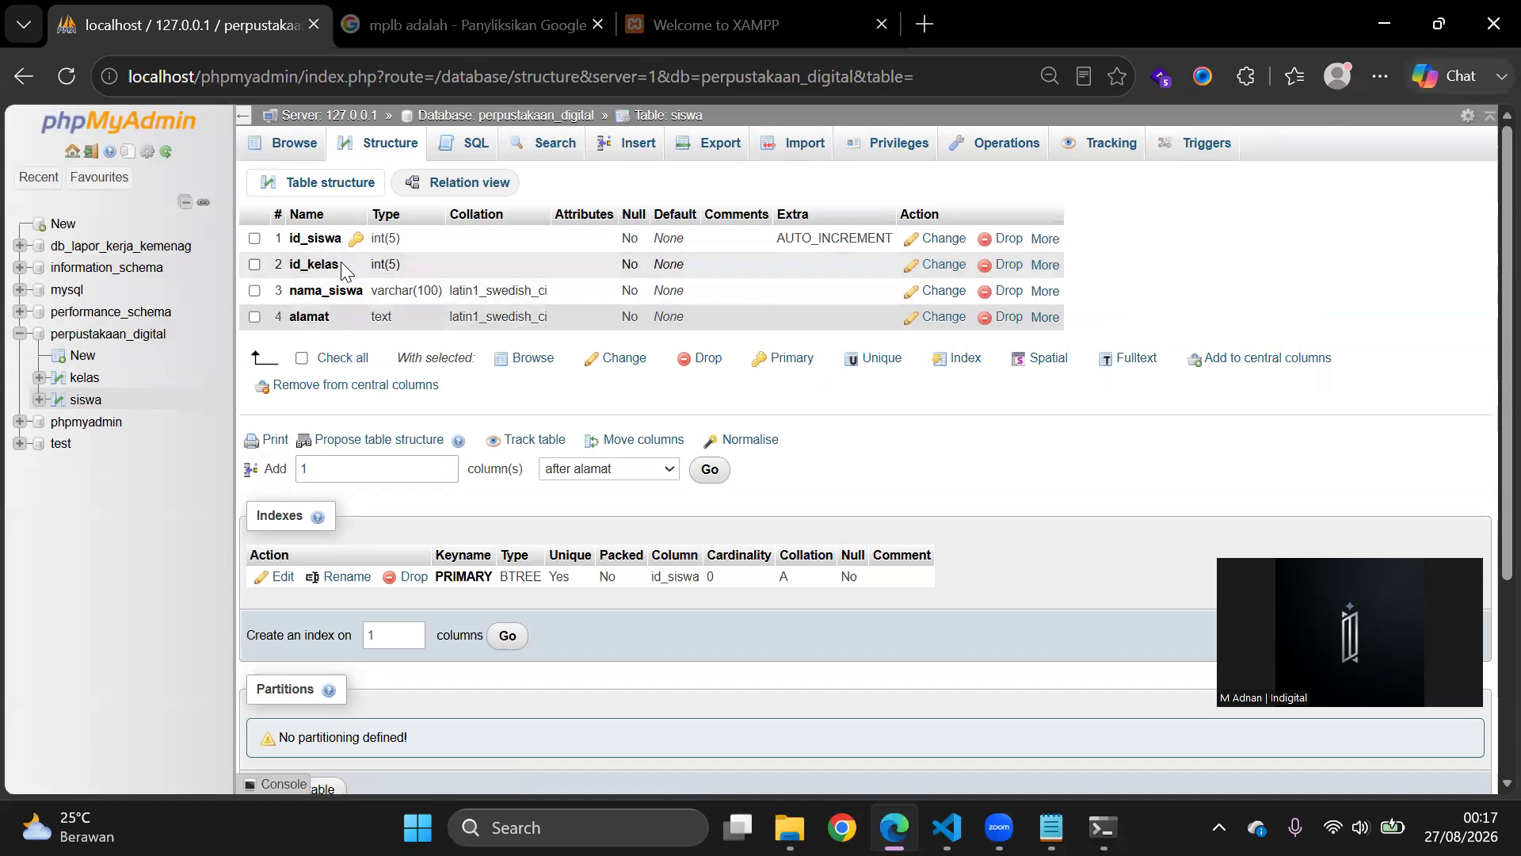
Step: Examine the id_kelas column in siswa and view the kelas and siswa tables in the perpustakaan_digital Designer
{"action": "left_click_drag", "start_coordinate": [341, 269], "coordinate": [285, 269]}
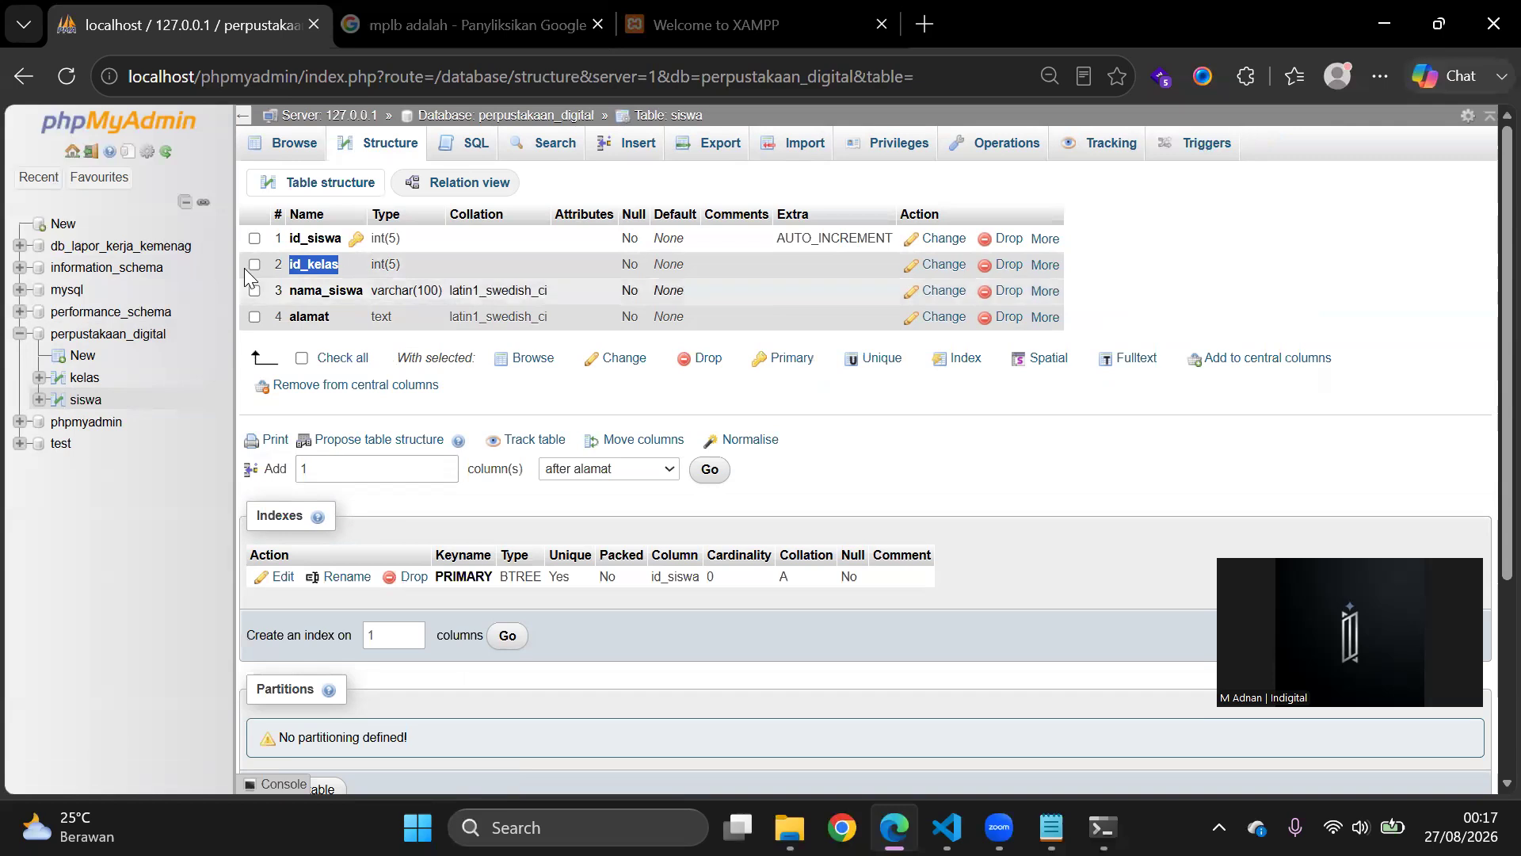
{"action": "left_click", "coordinate": [459, 116]}
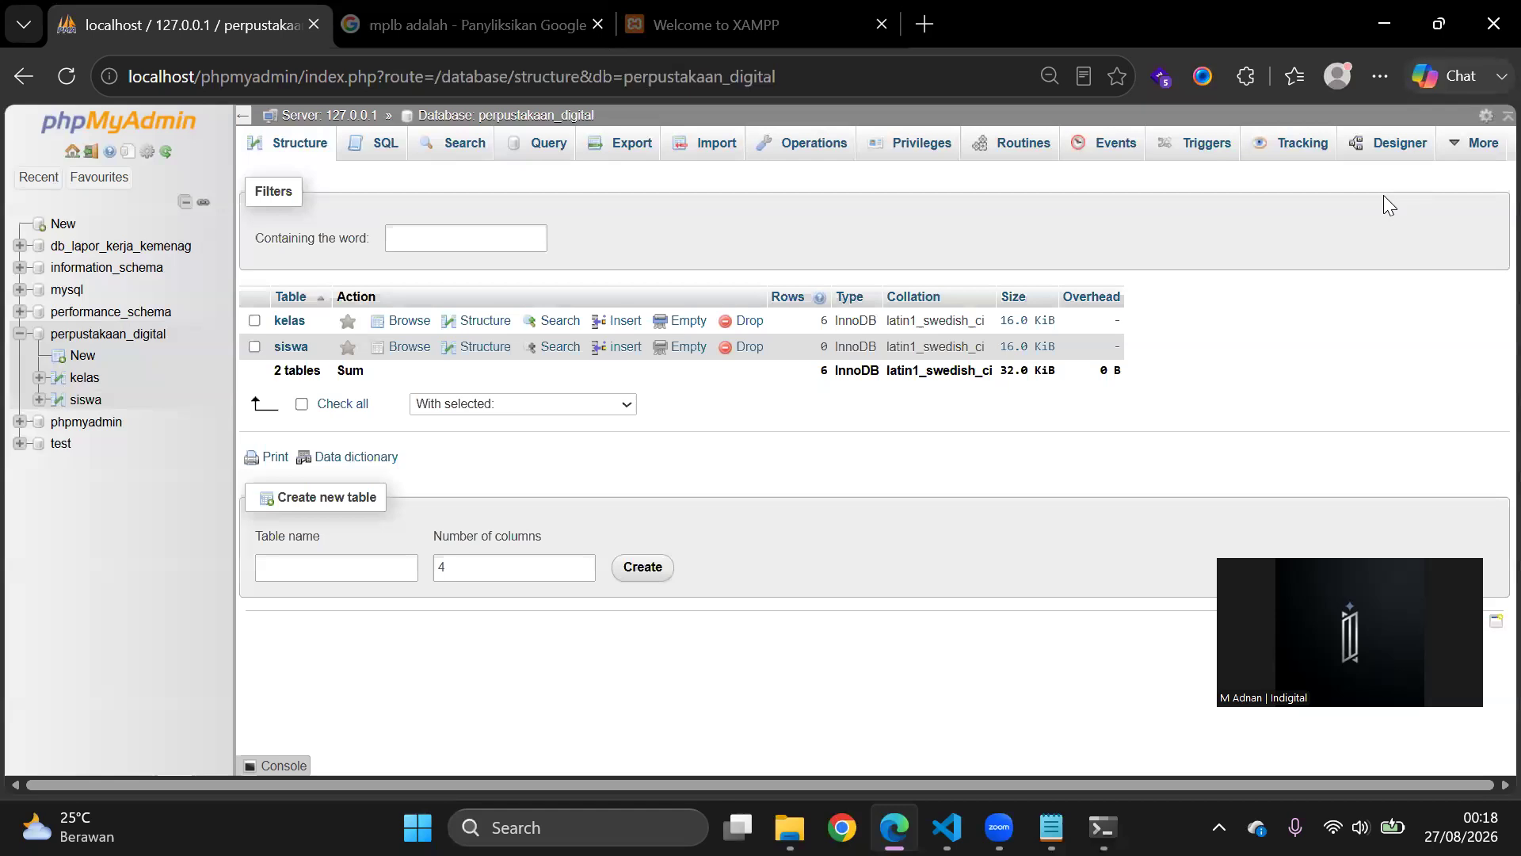
{"action": "left_click", "coordinate": [1408, 149]}
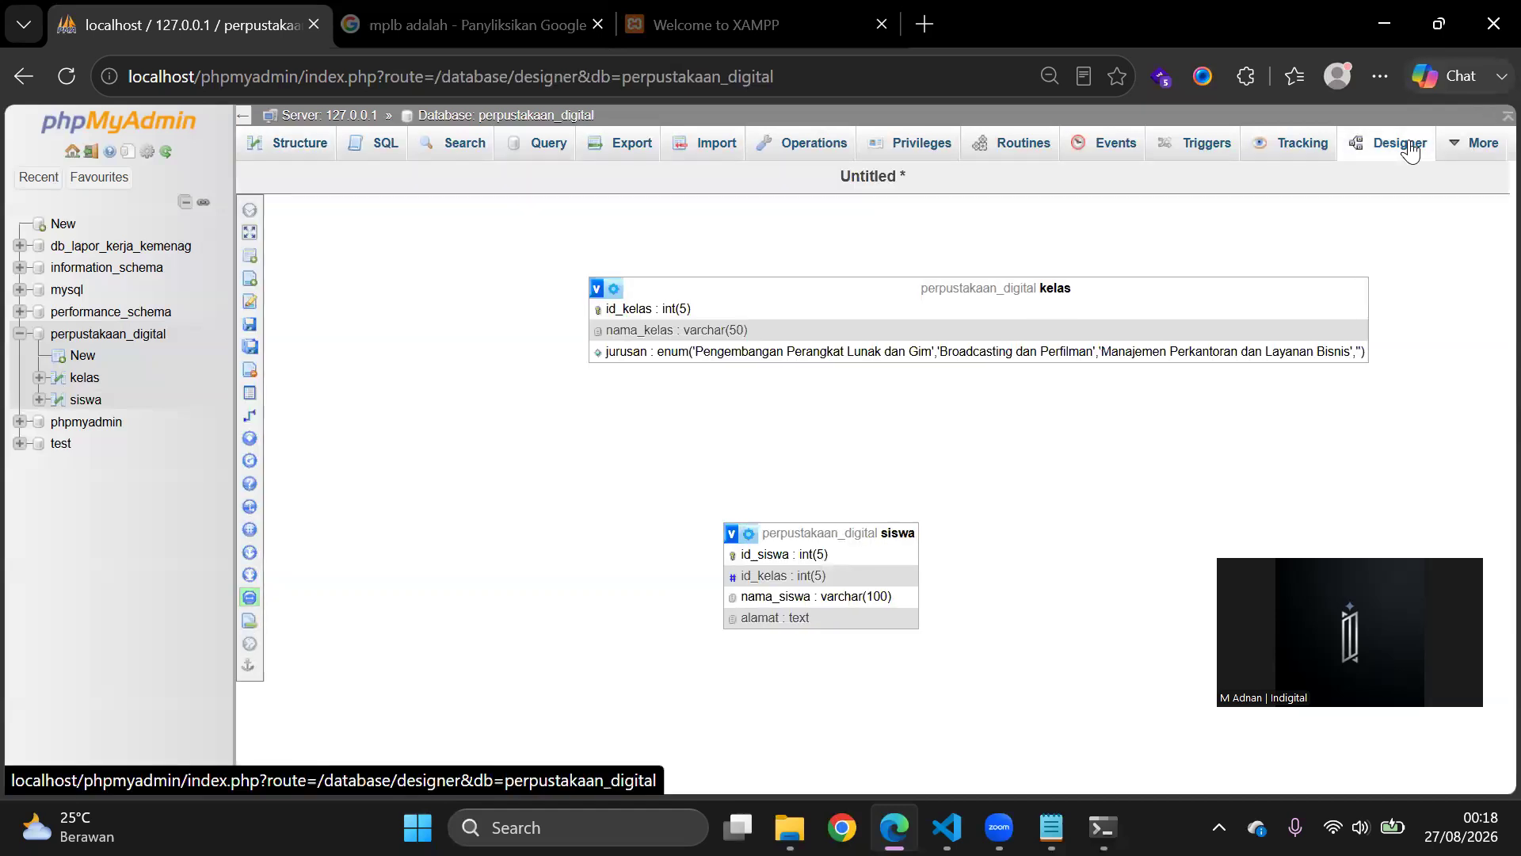
Step: In the relation view of siswa, set up a foreign key from id_kelas to the id_kelas column of table kelas
{"action": "left_click", "coordinate": [275, 141]}
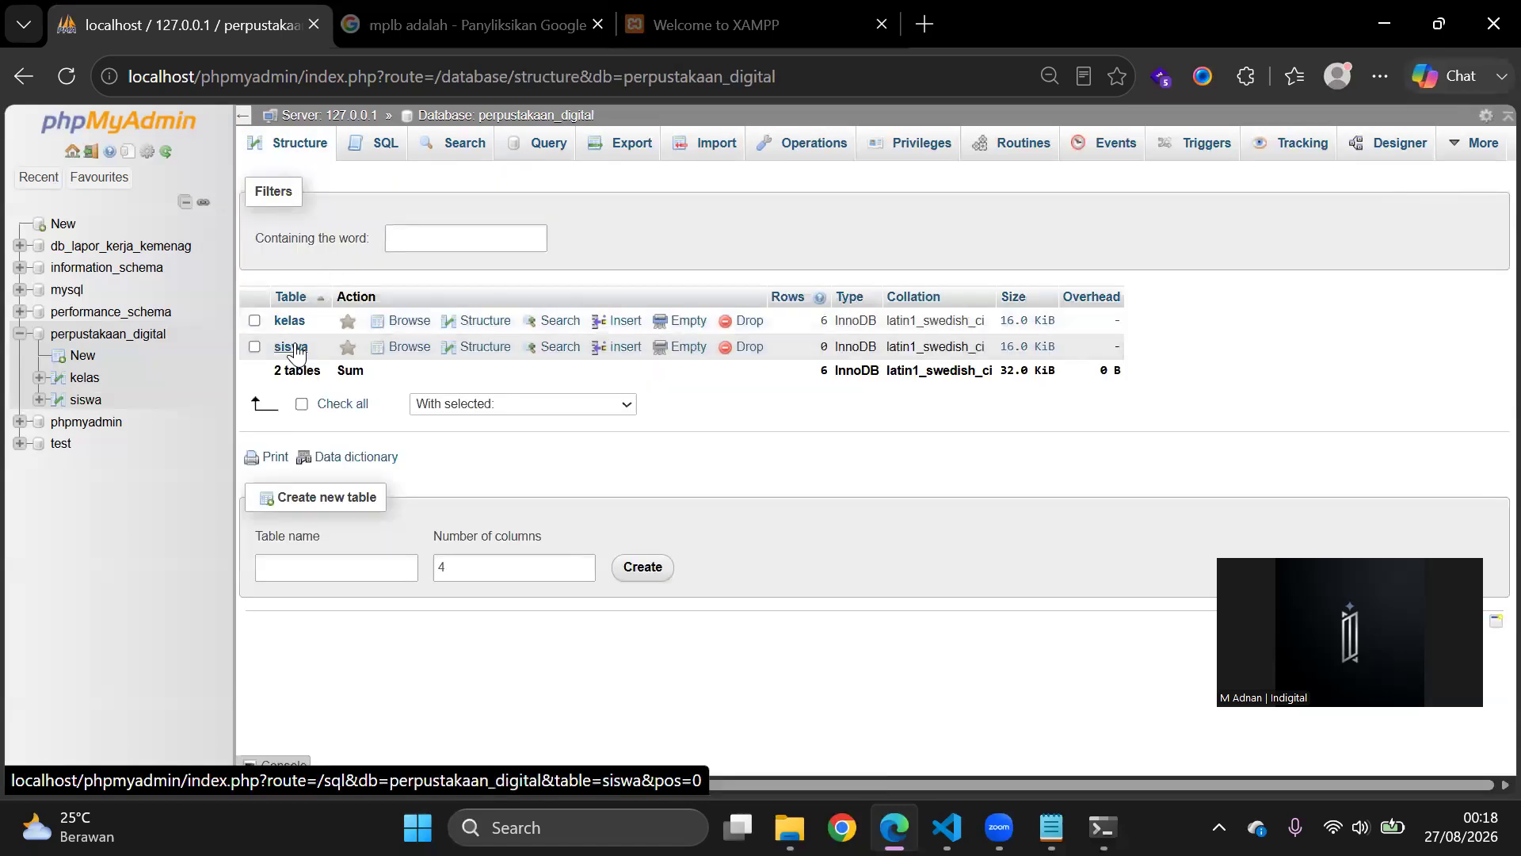
{"action": "left_click", "coordinate": [293, 347]}
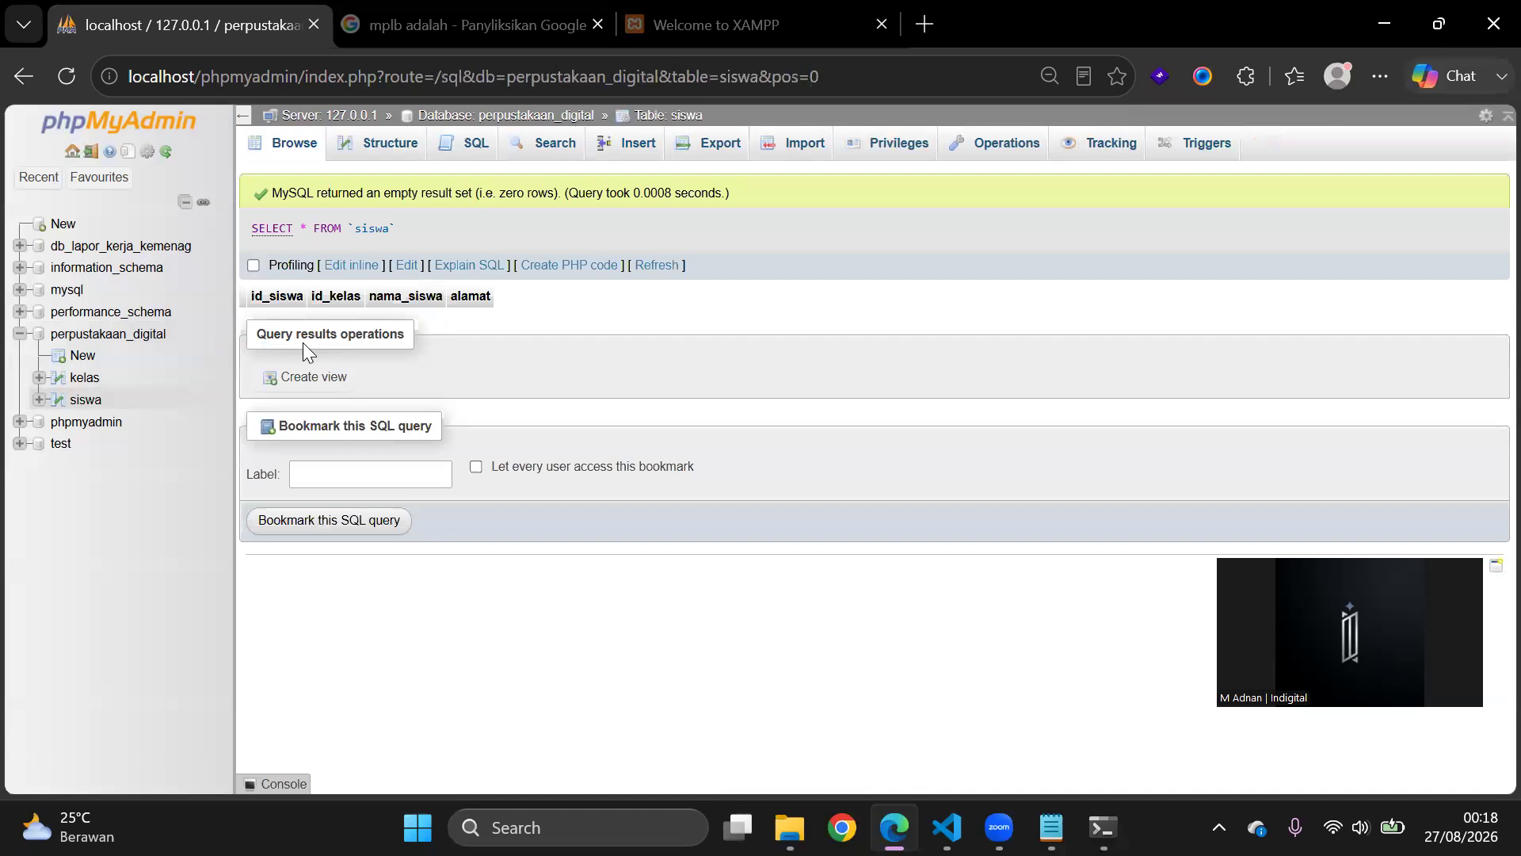
{"action": "left_click", "coordinate": [370, 151]}
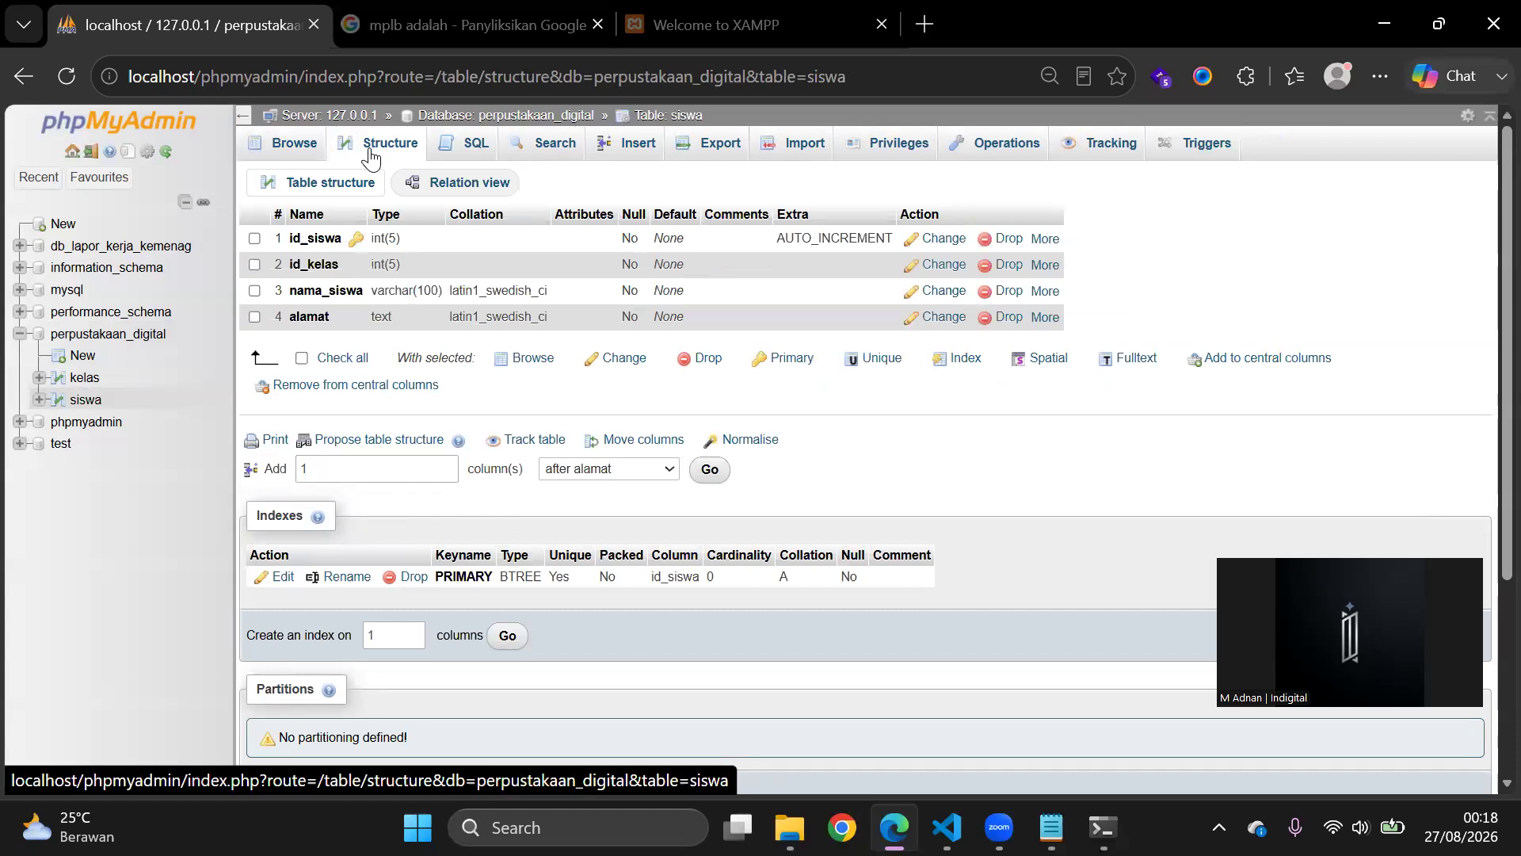
{"action": "left_click", "coordinate": [428, 183]}
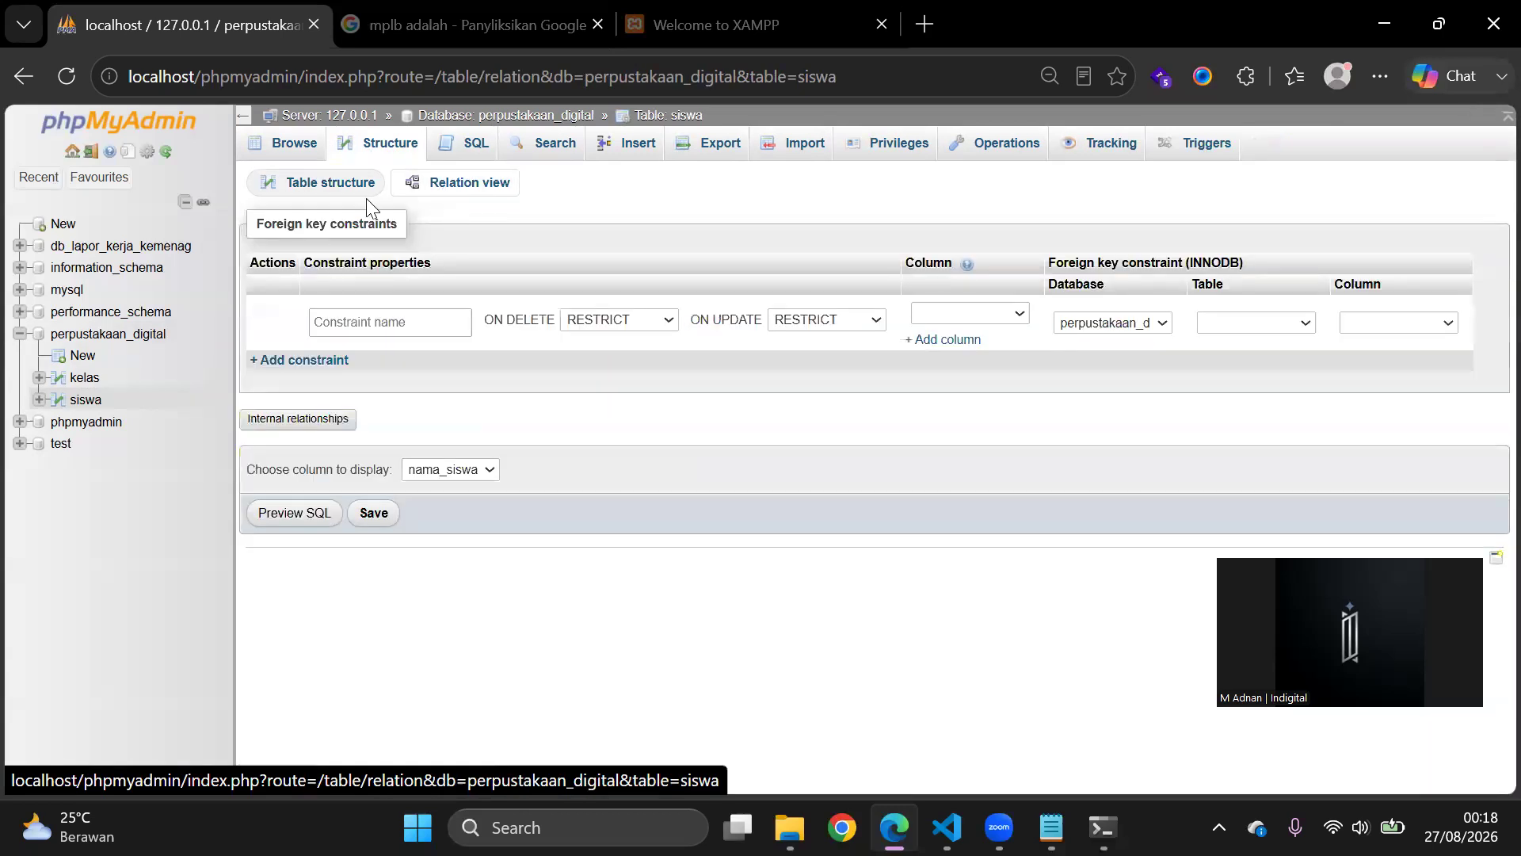
{"action": "left_click", "coordinate": [419, 323]}
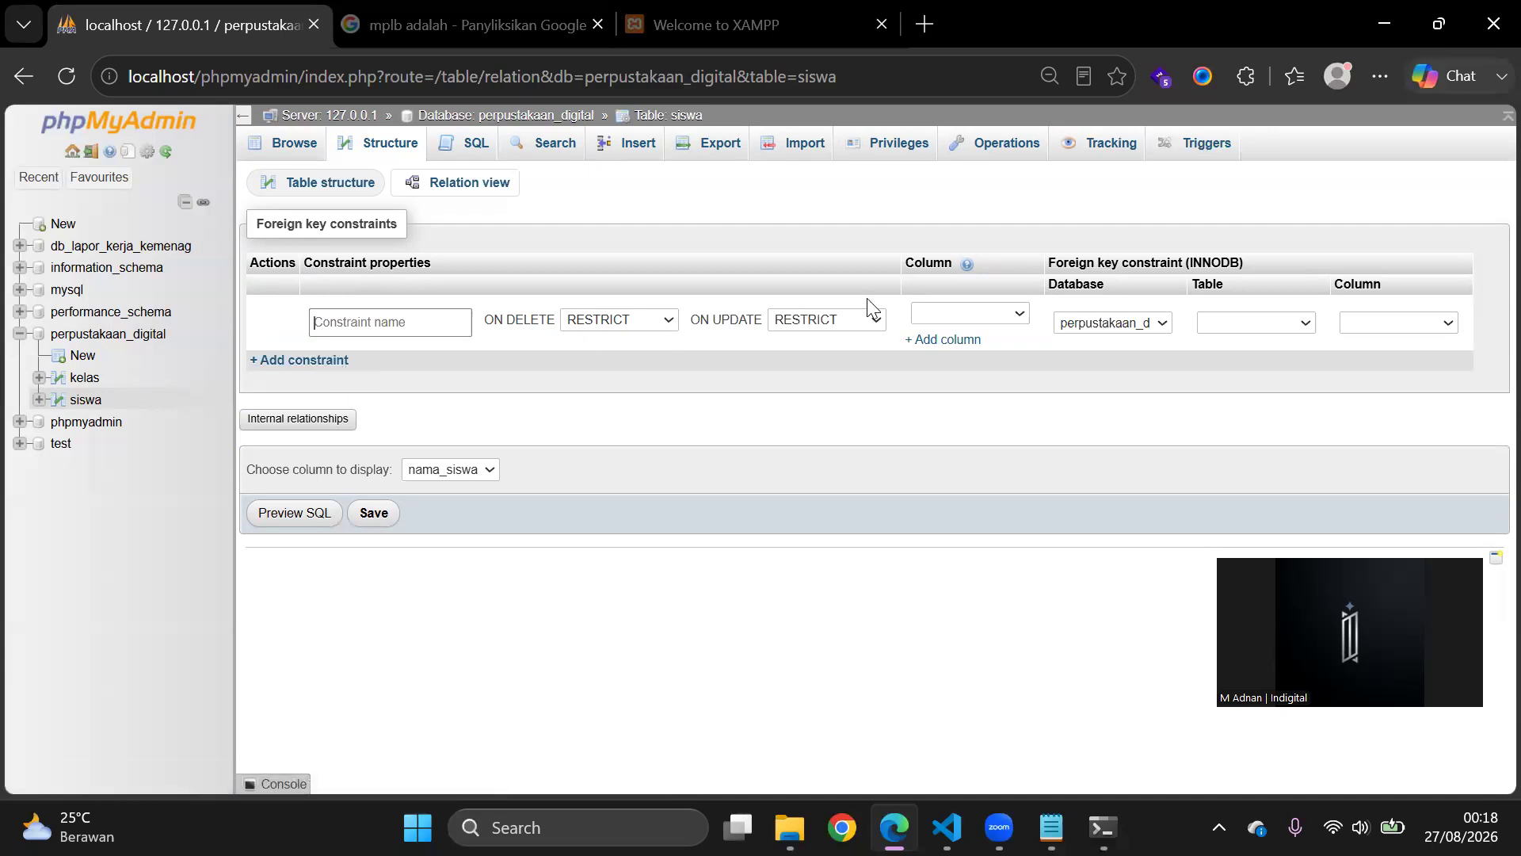
{"action": "left_click", "coordinate": [955, 313]}
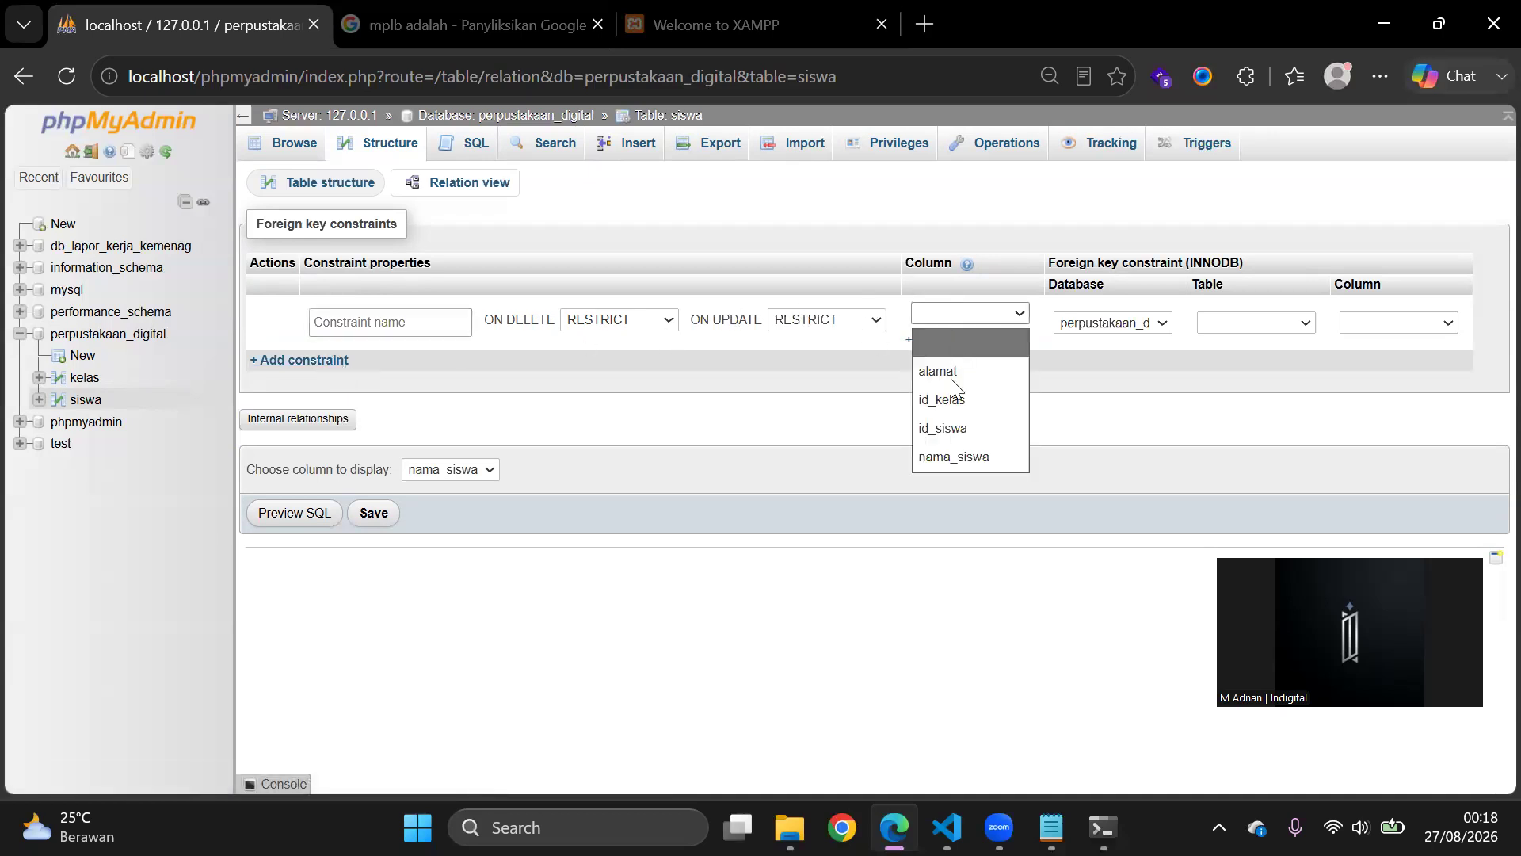
{"action": "left_click", "coordinate": [946, 401]}
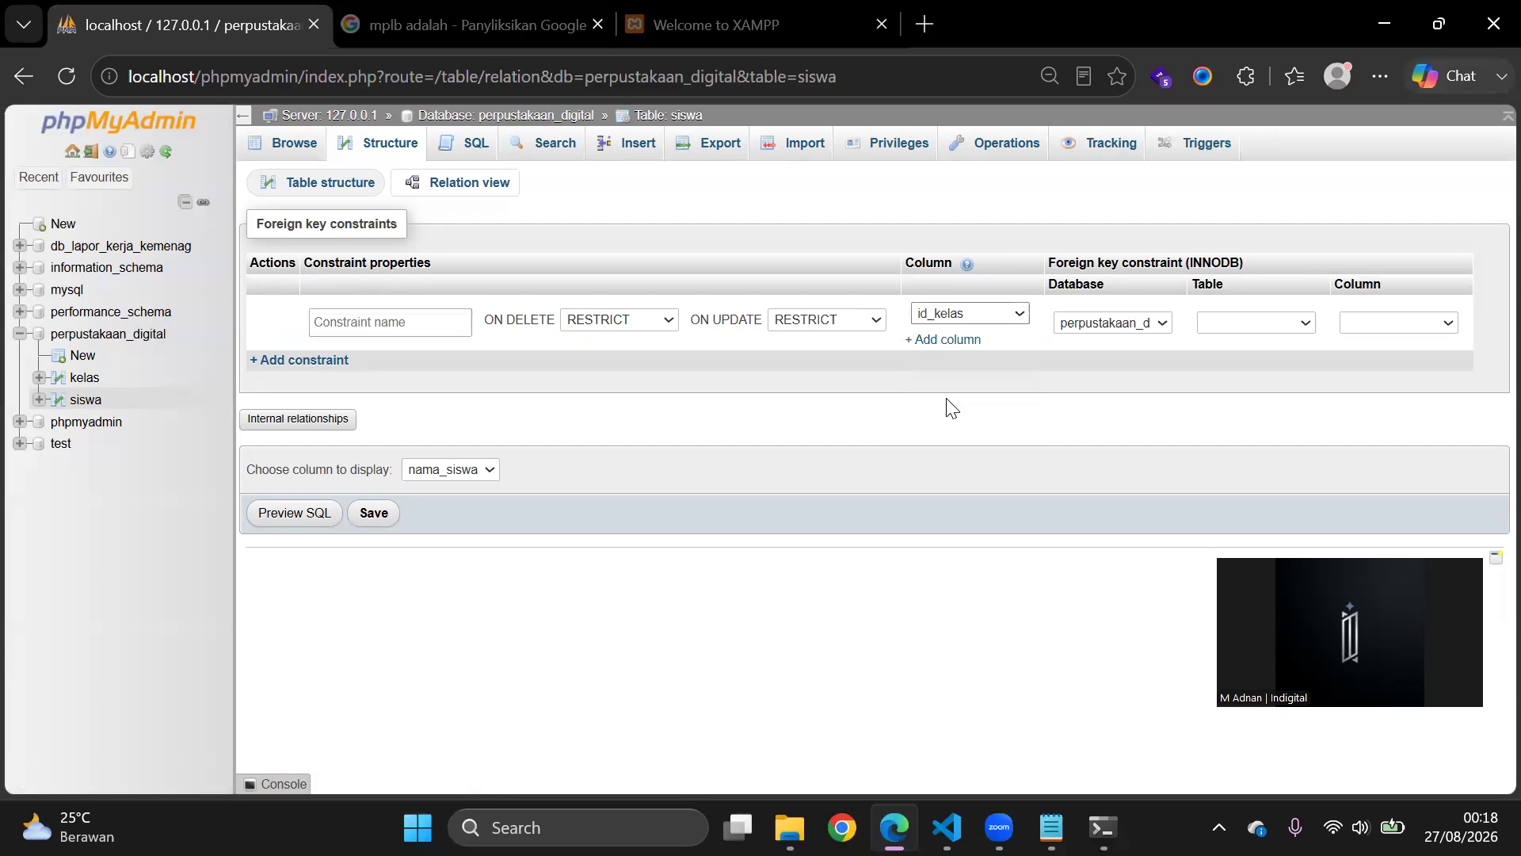
{"action": "left_click", "coordinate": [1223, 321]}
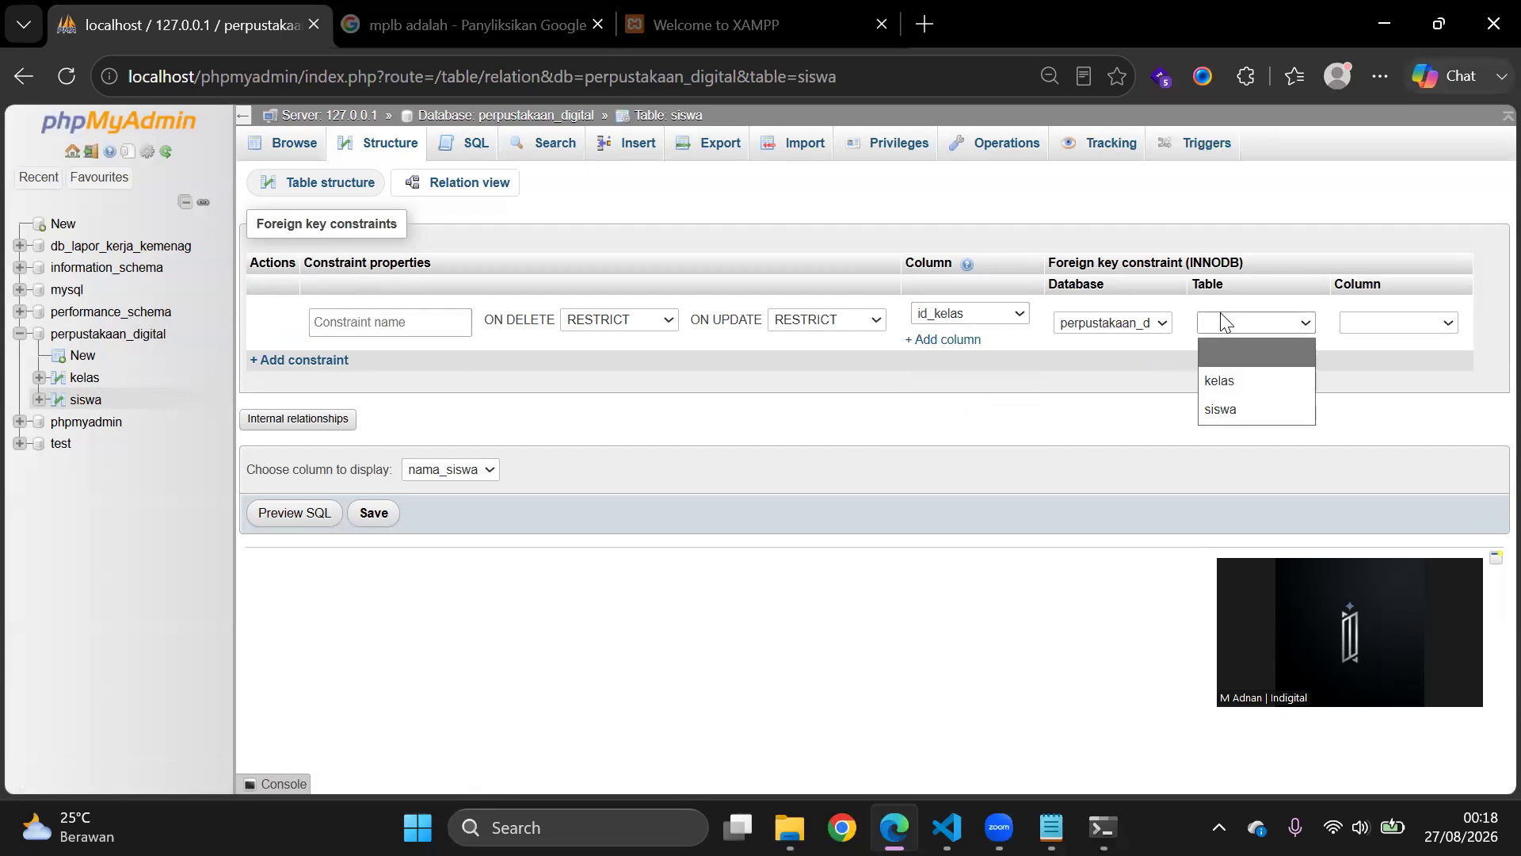
{"action": "left_click", "coordinate": [1225, 383]}
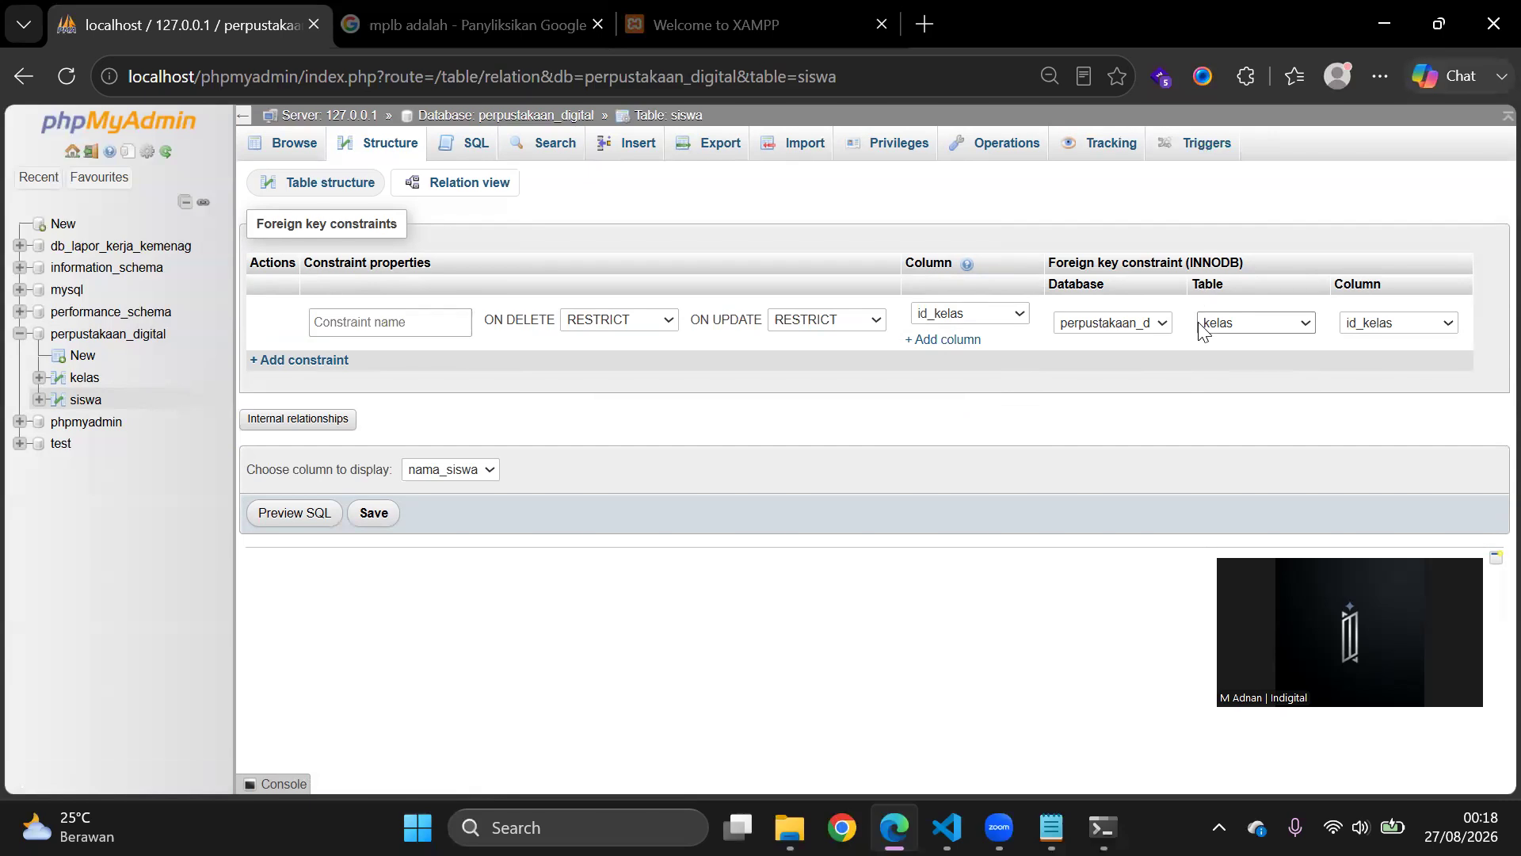
Step: Set both ON DELETE and ON UPDATE of the id_kelas foreign key constraint to CASCADE
{"action": "left_click", "coordinate": [638, 321]}
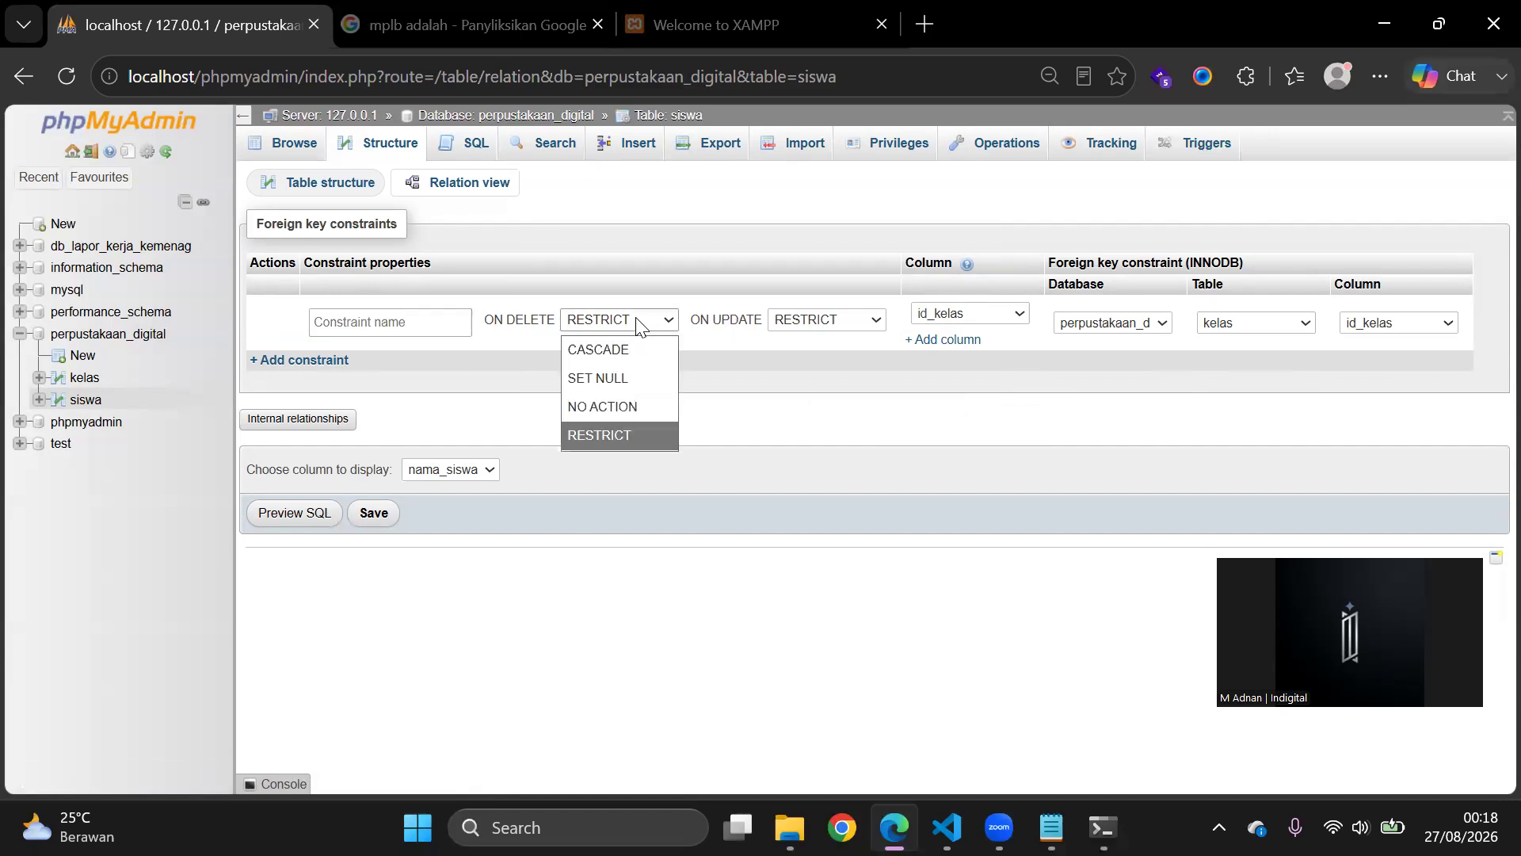
{"action": "left_click", "coordinate": [612, 352]}
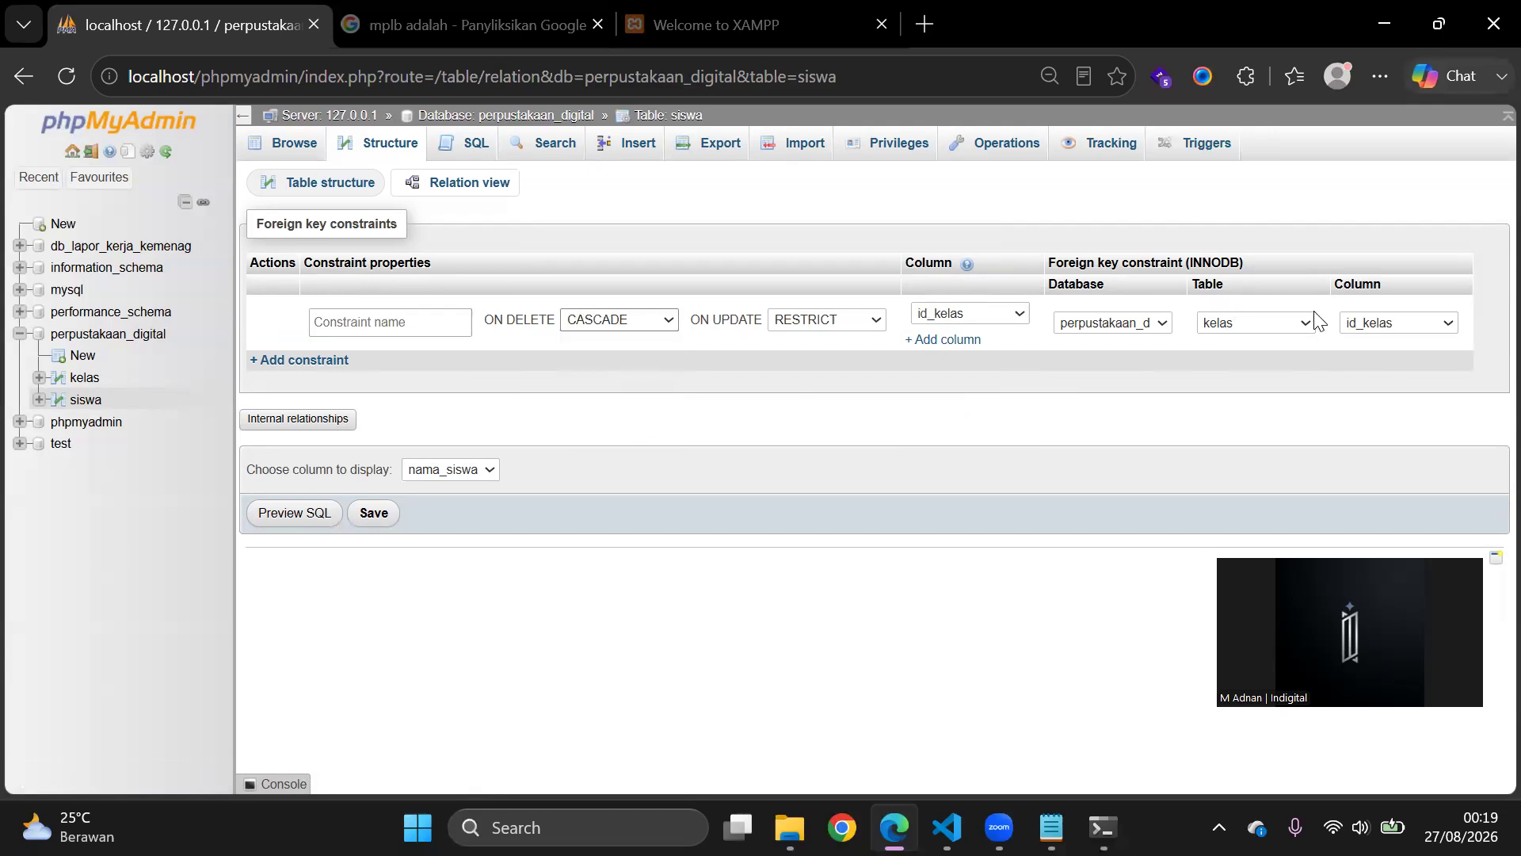
{"action": "left_click", "coordinate": [823, 319]}
{"action": "left_click", "coordinate": [821, 351]}
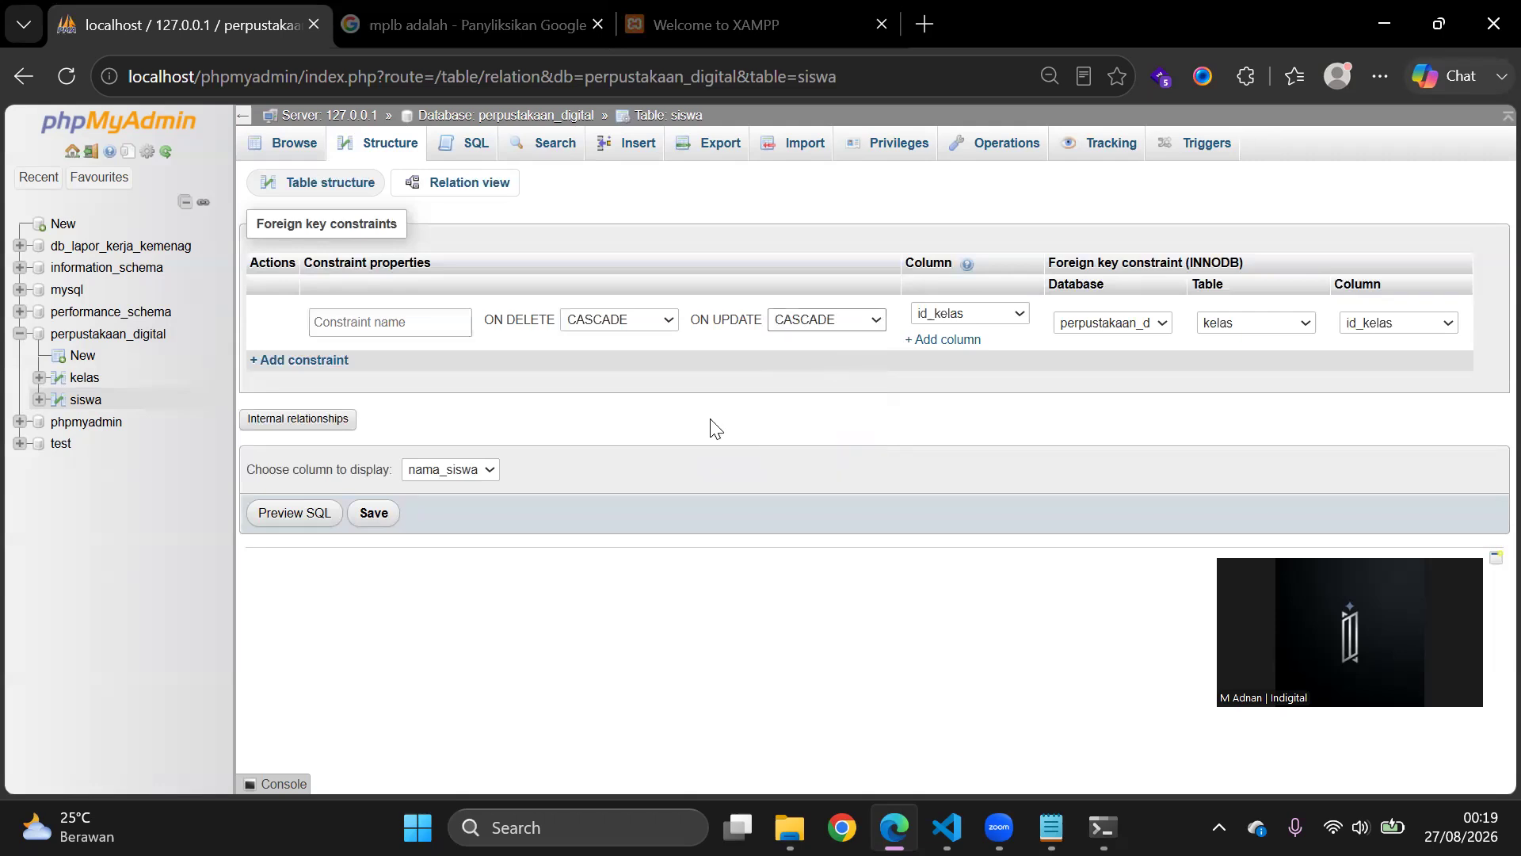
Step: Save the id_kelas foreign key constraint and move the kelas table beside siswa in the perpustakaan_digital Designer
{"action": "left_click", "coordinate": [373, 515]}
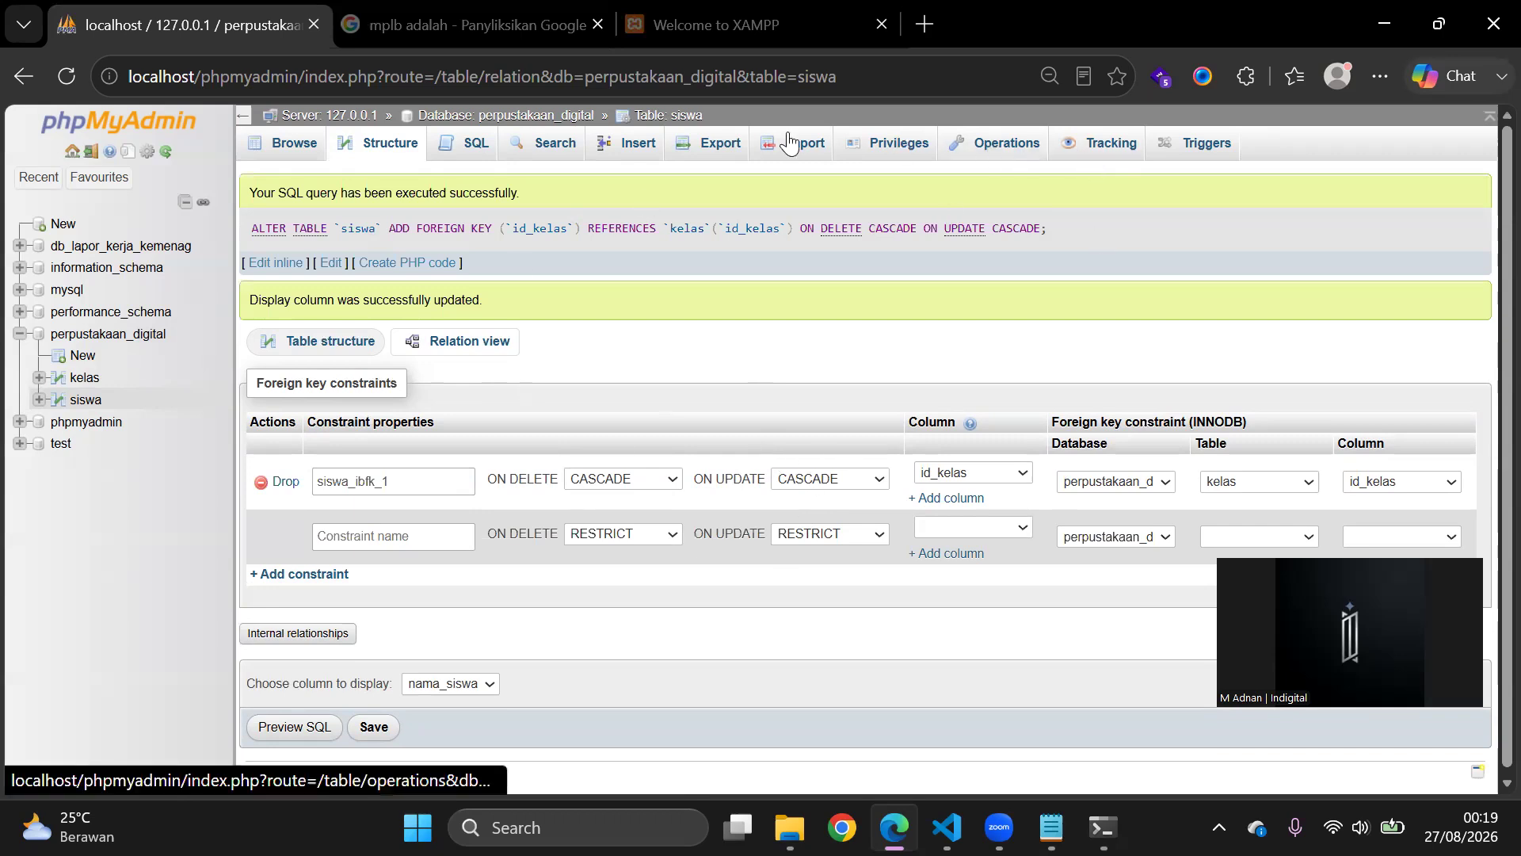
{"action": "left_click", "coordinate": [475, 115]}
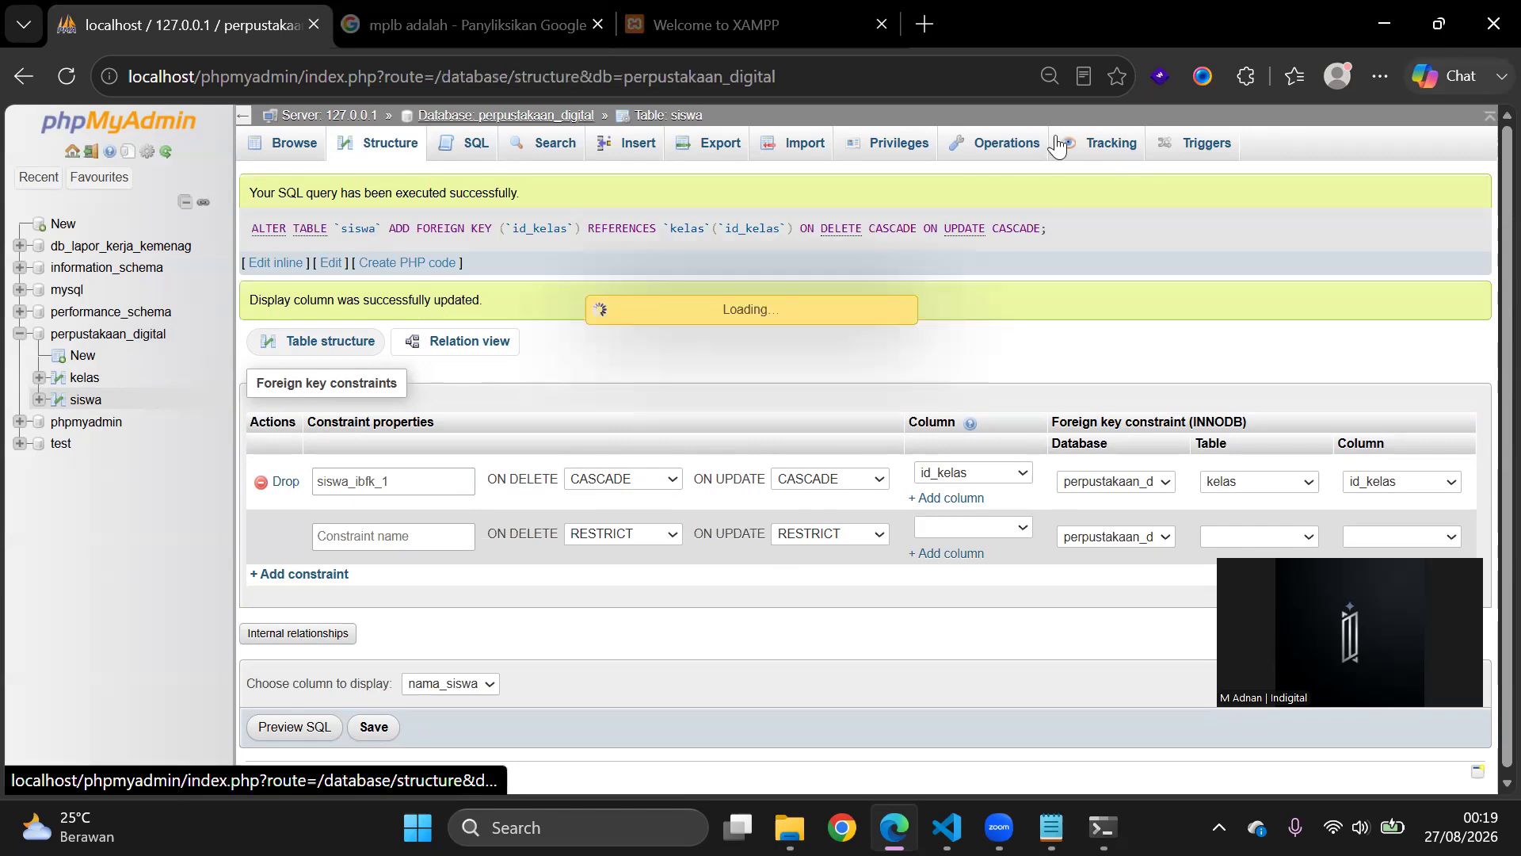
{"action": "left_click", "coordinate": [1393, 146]}
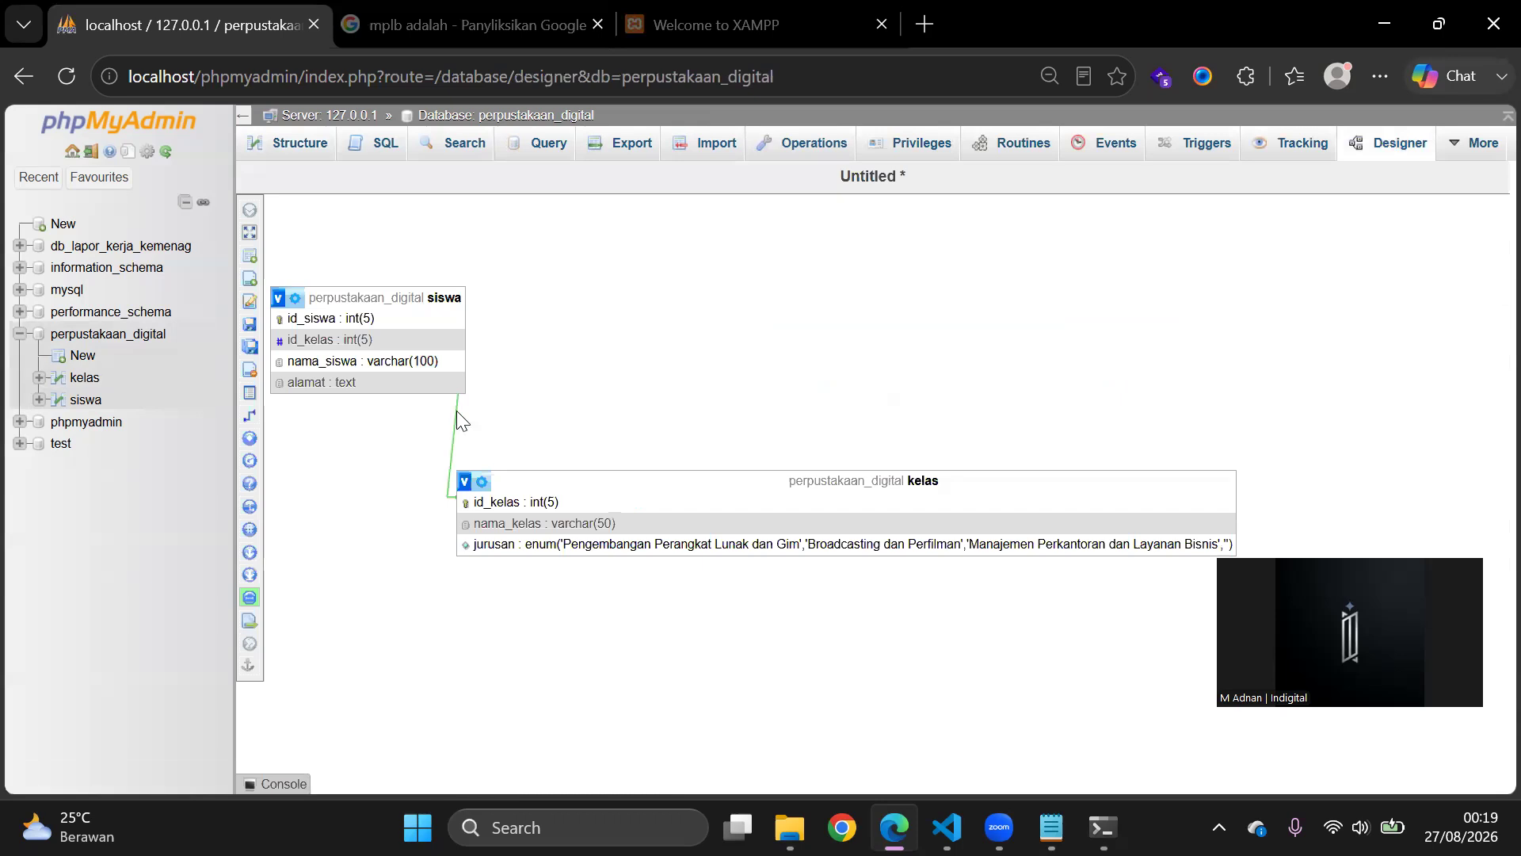
{"action": "left_click_drag", "start_coordinate": [516, 473], "coordinate": [703, 349]}
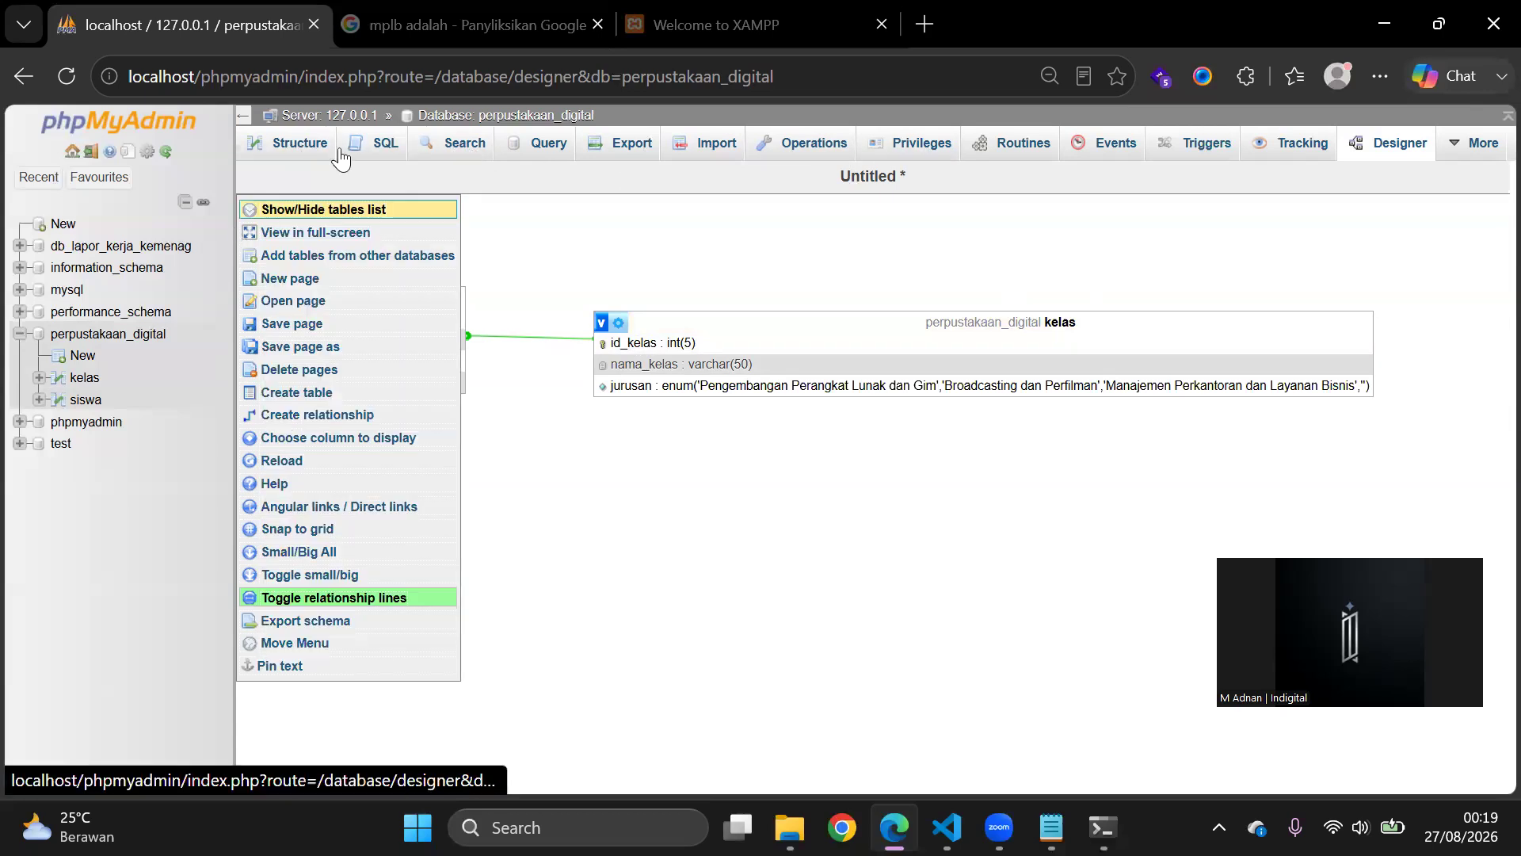
Step: Prepare a first new row for table siswa with id_kelas X PPLG - 1 and the student's name and address
{"action": "left_click", "coordinate": [428, 116]}
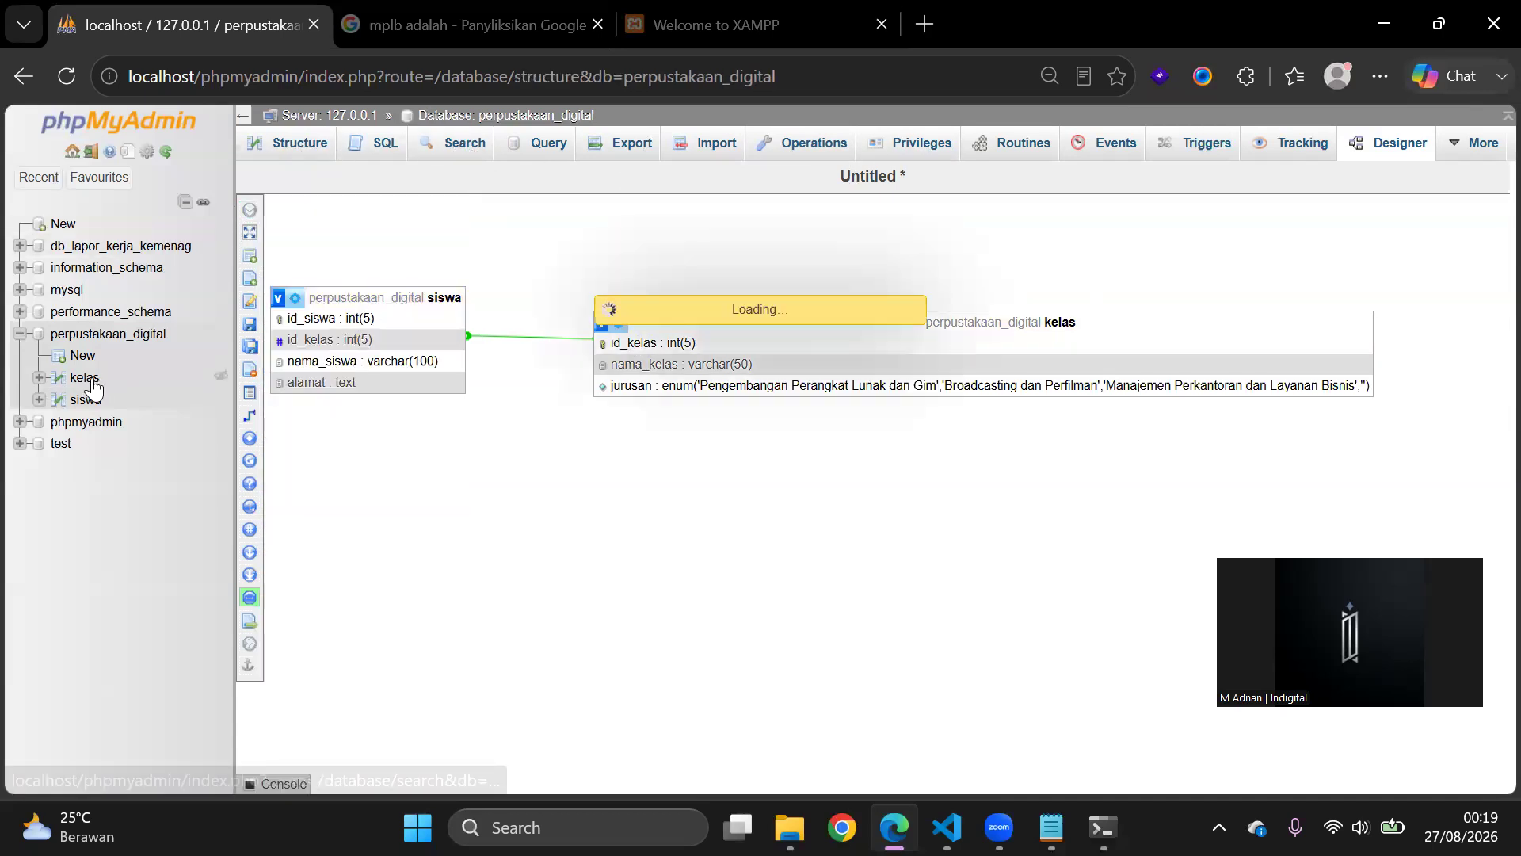
{"action": "left_click", "coordinate": [87, 399]}
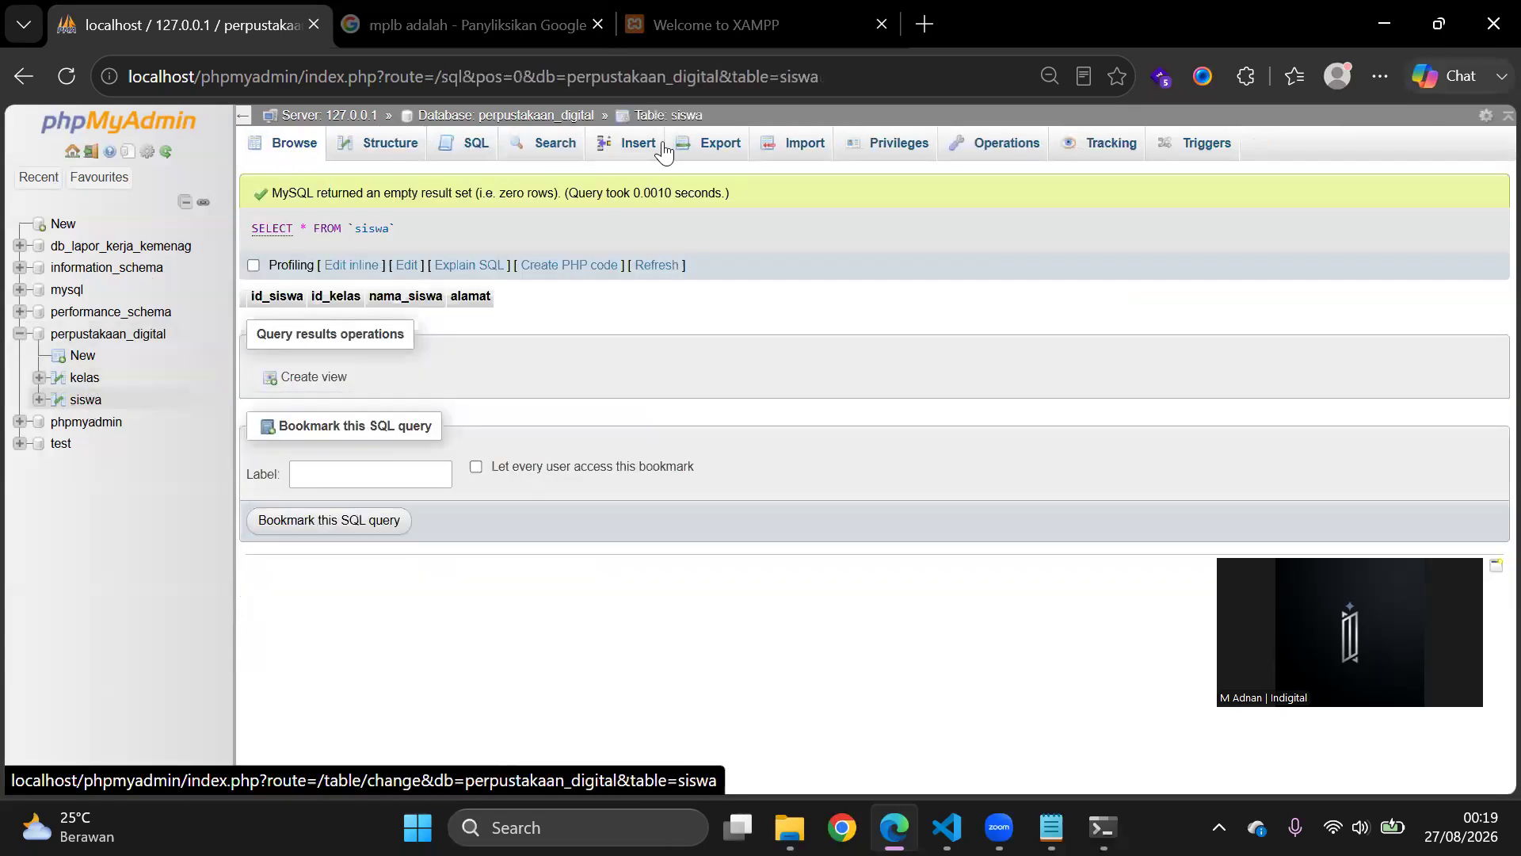
{"action": "left_click", "coordinate": [642, 146]}
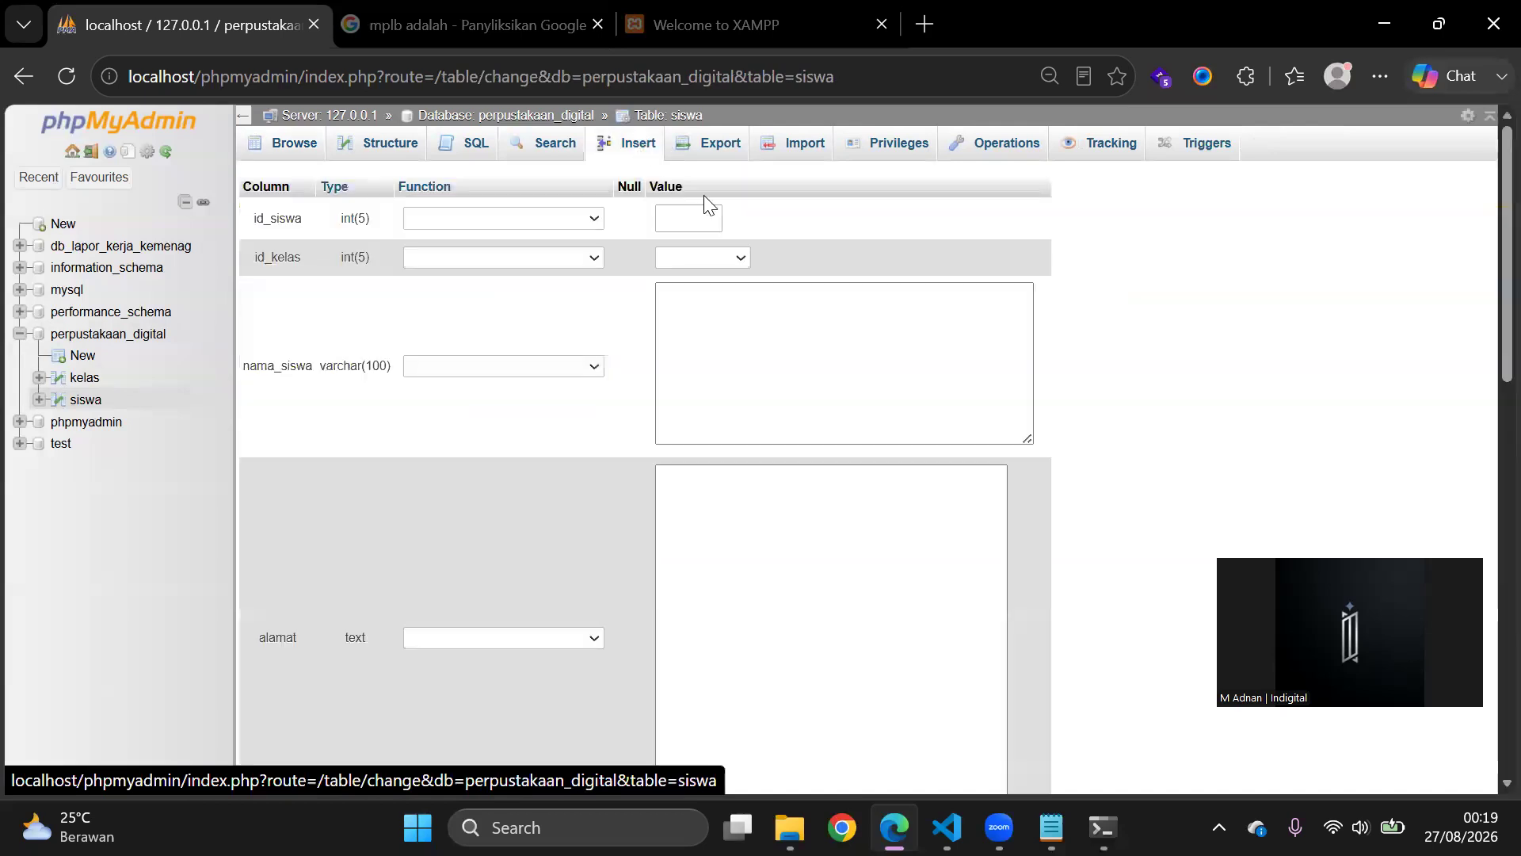
{"action": "left_click", "coordinate": [710, 258]}
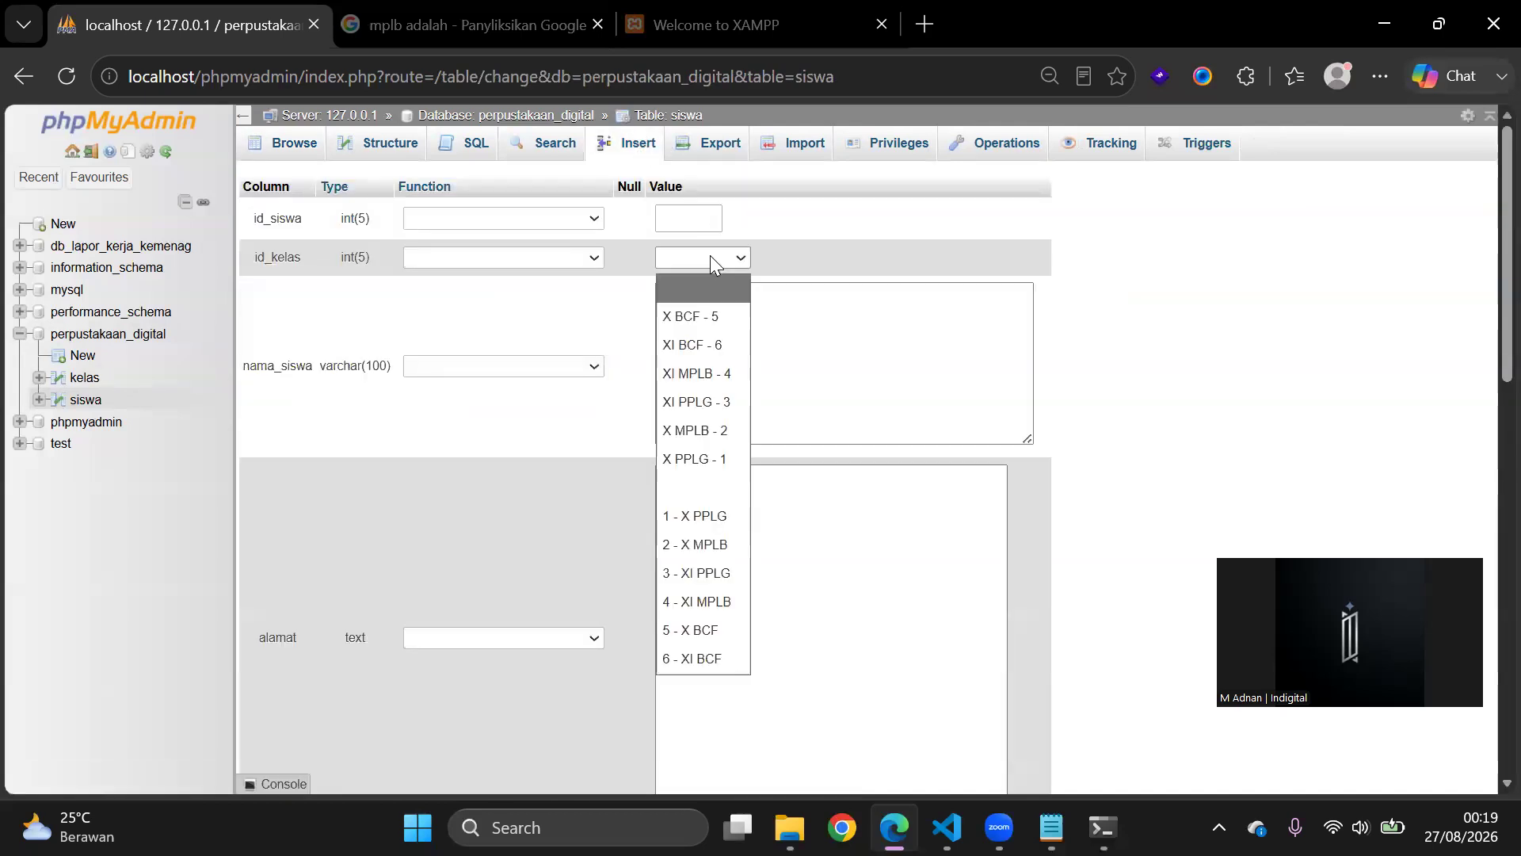
{"action": "left_click", "coordinate": [710, 255]}
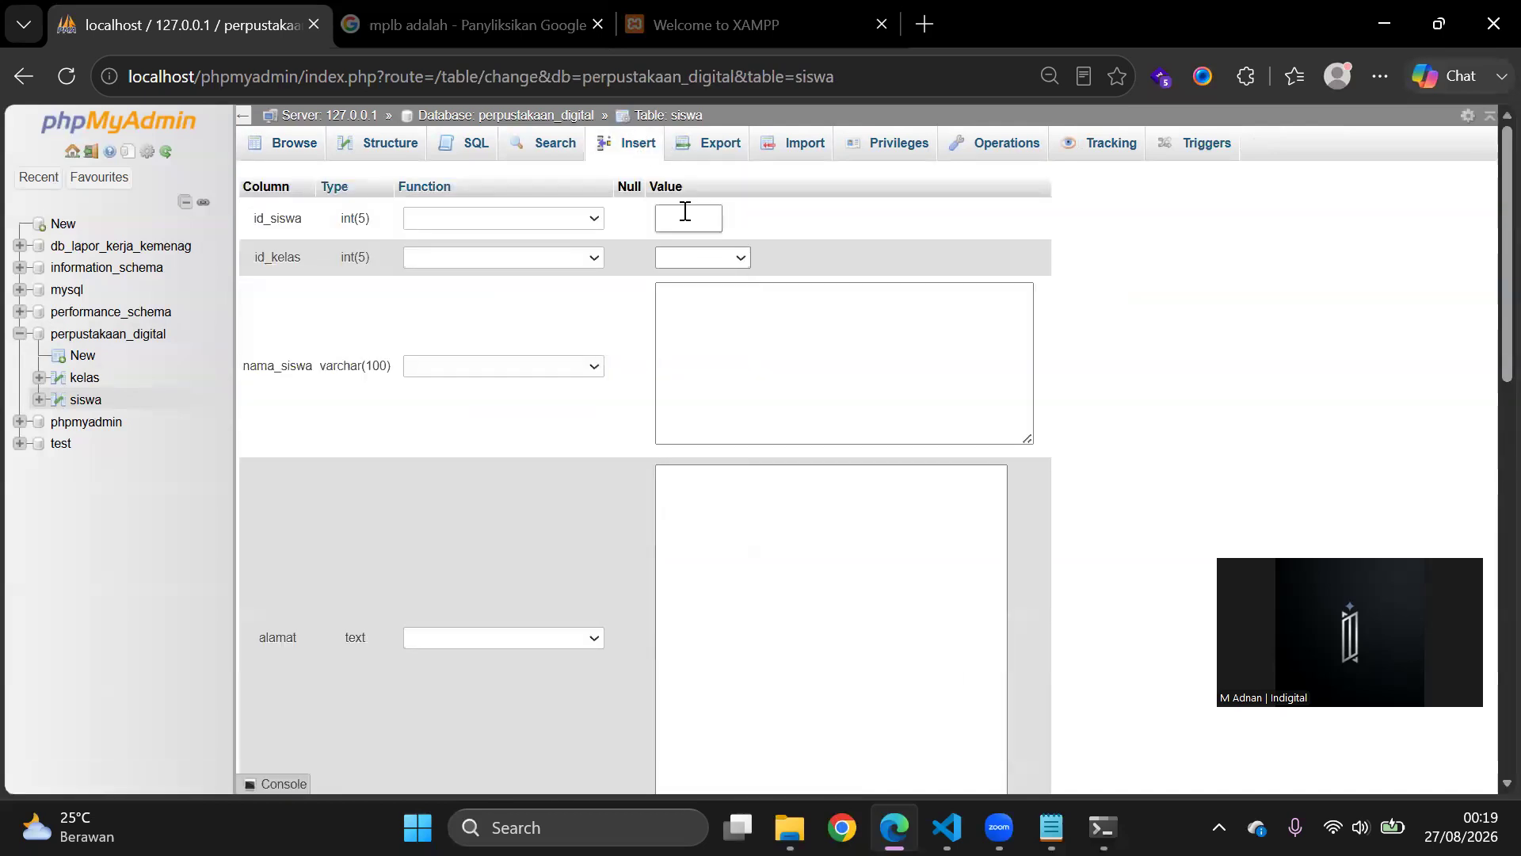
{"action": "left_click", "coordinate": [729, 260]}
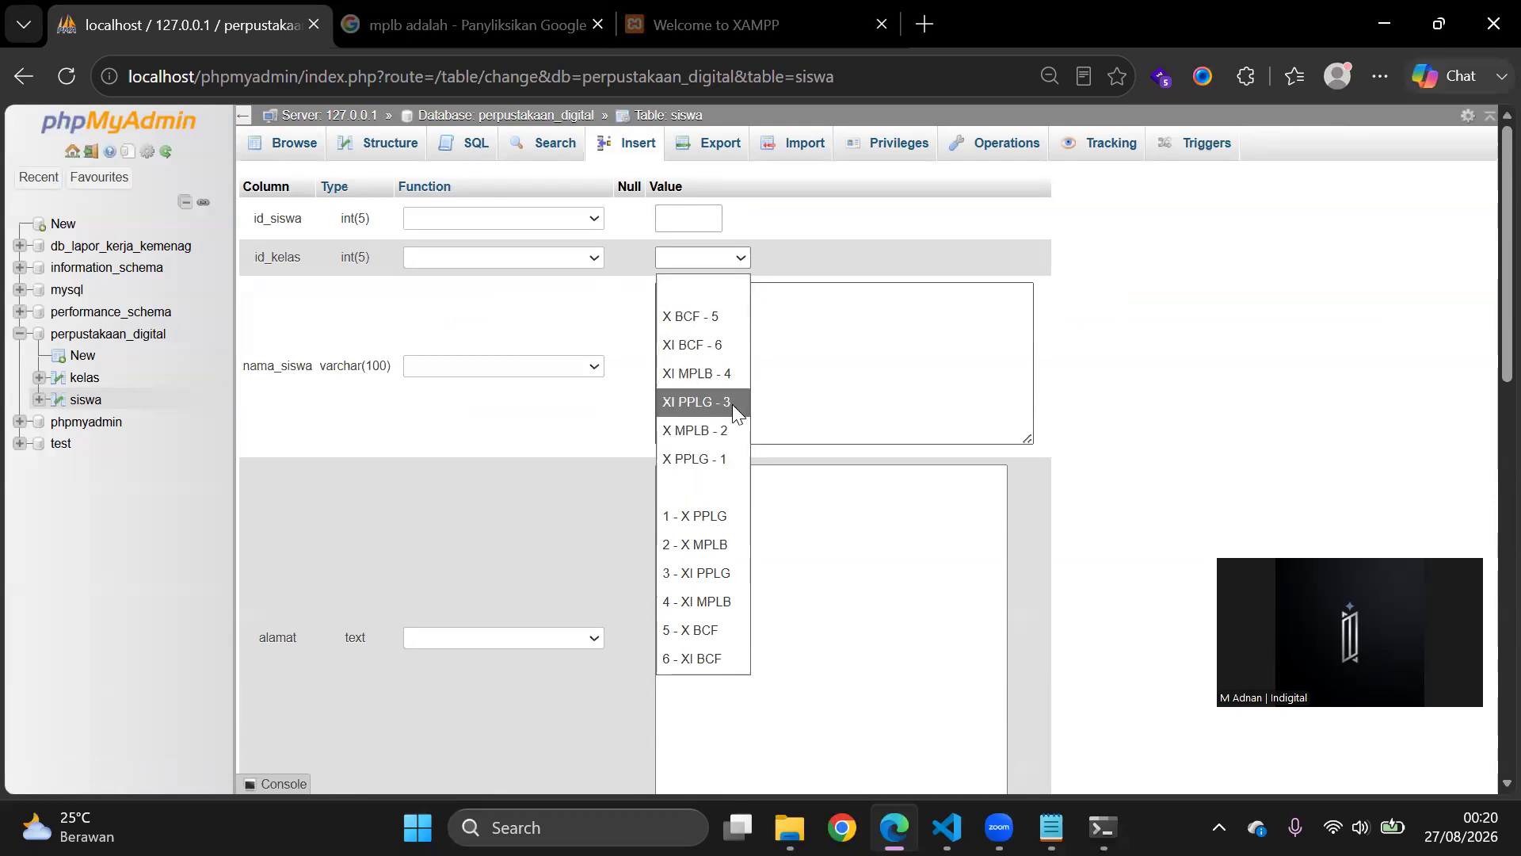
{"action": "left_click", "coordinate": [790, 398]}
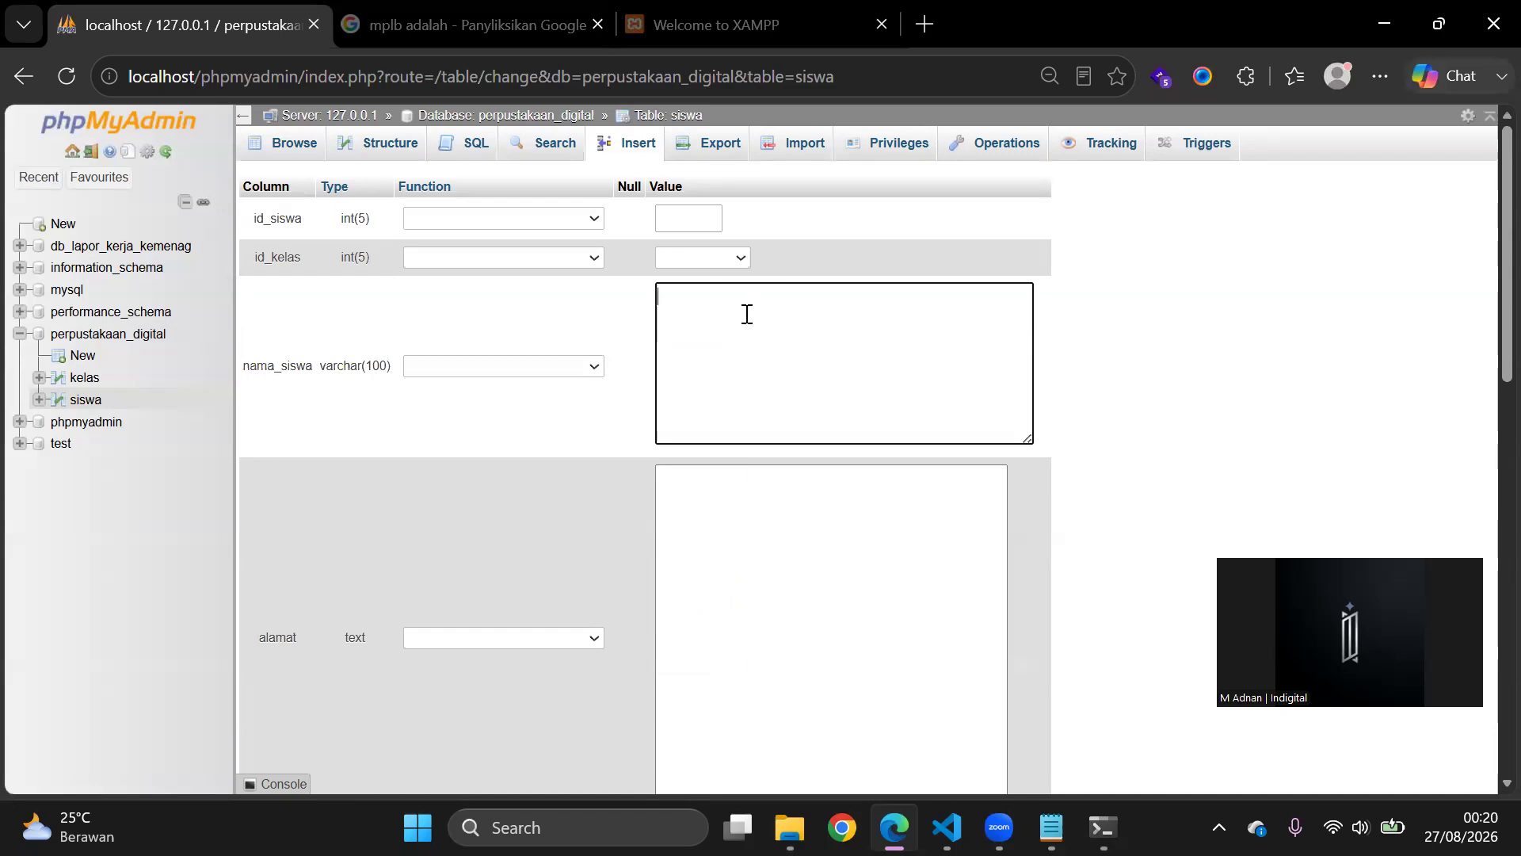
{"action": "type", "text": "dnan"}
{"action": "left_click", "coordinate": [715, 488]}
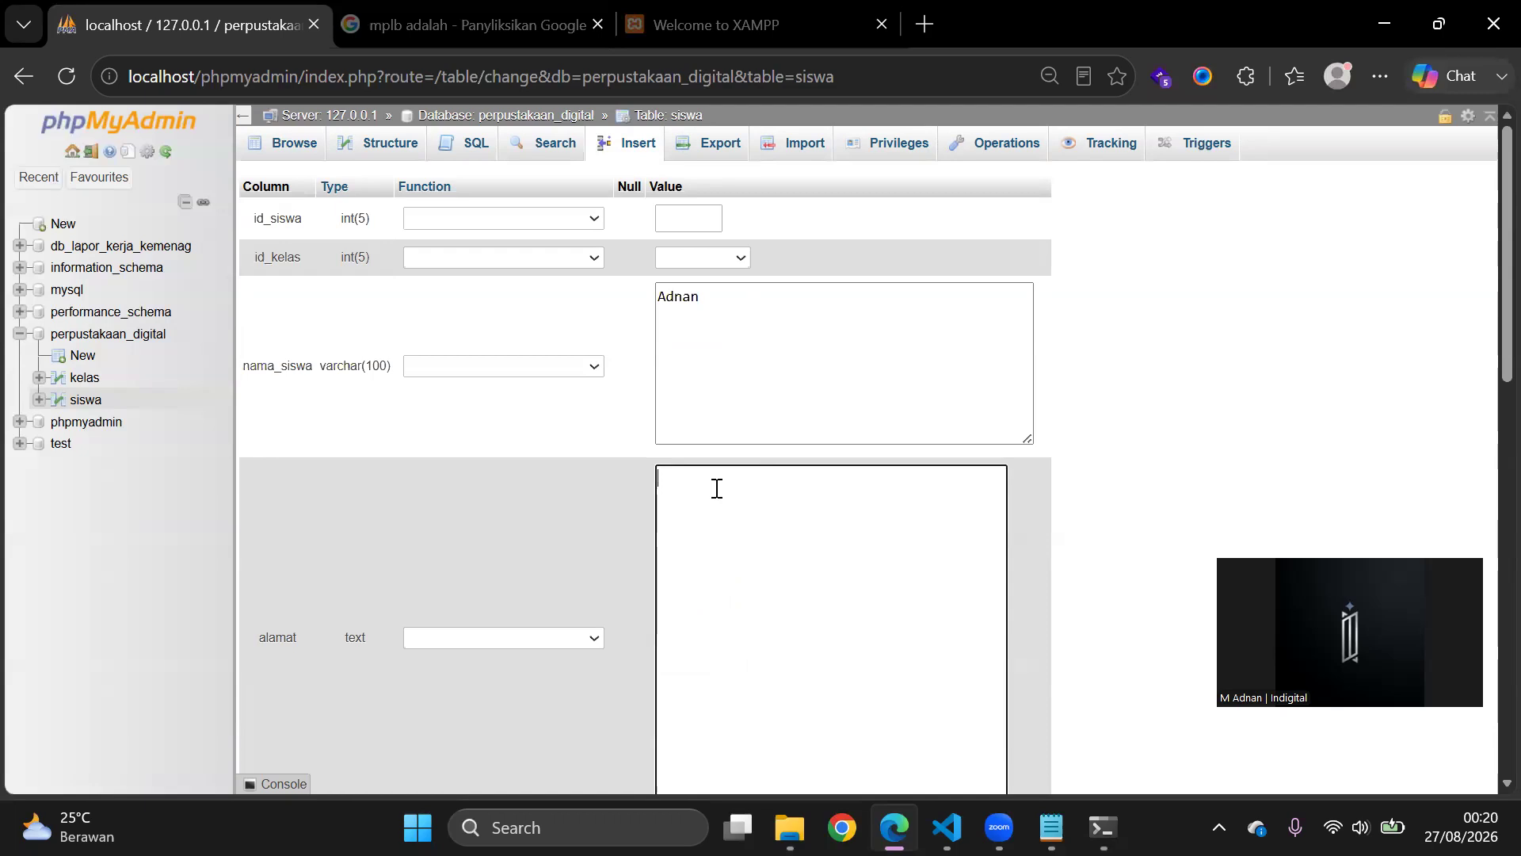
{"action": "type", "text": "Magelang"}
{"action": "left_click", "coordinate": [739, 268]}
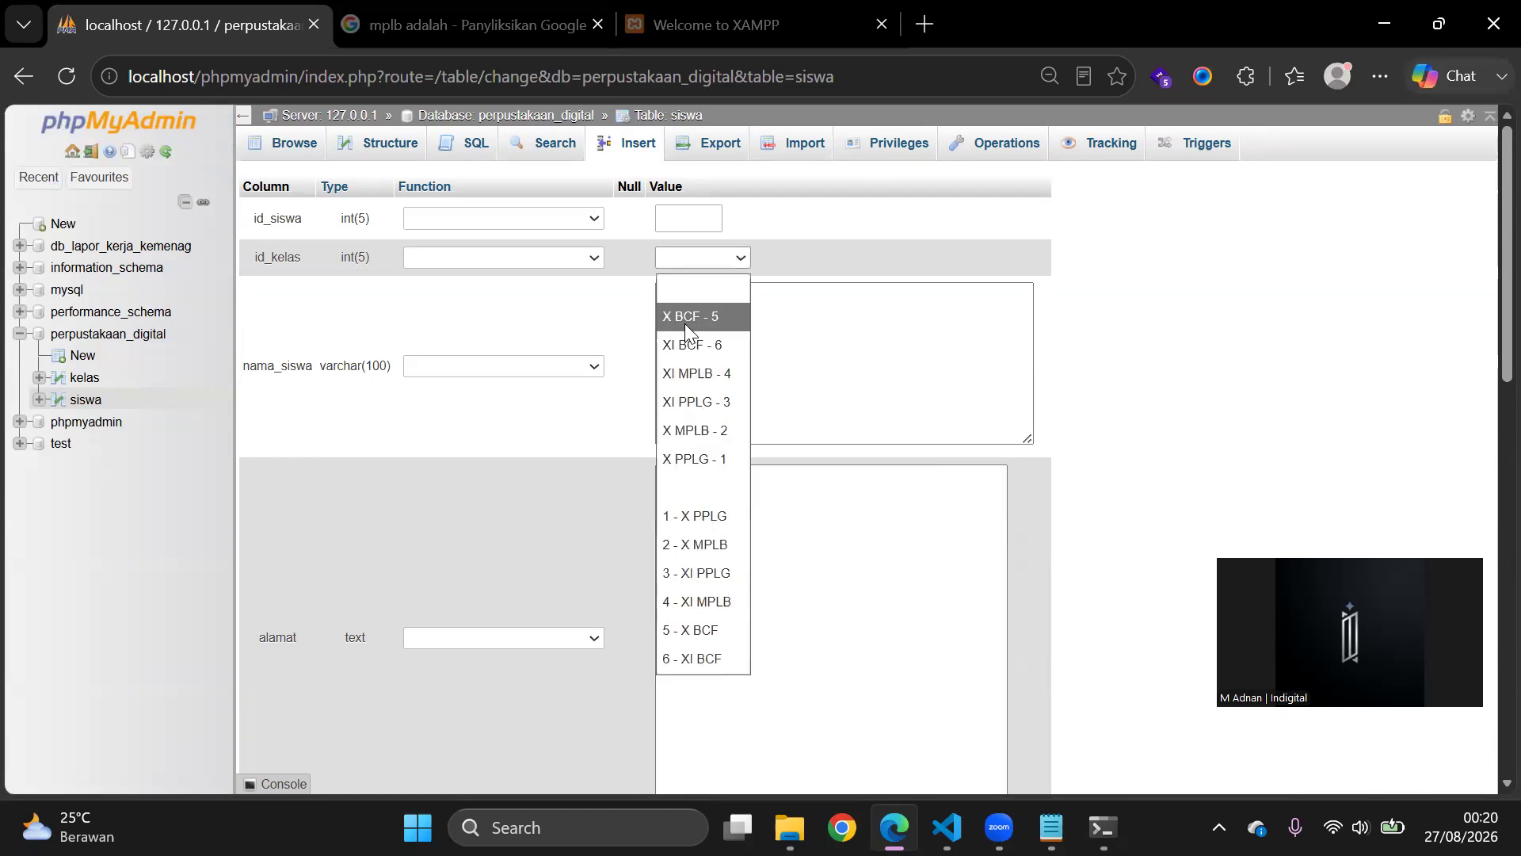
{"action": "left_click", "coordinate": [686, 463]}
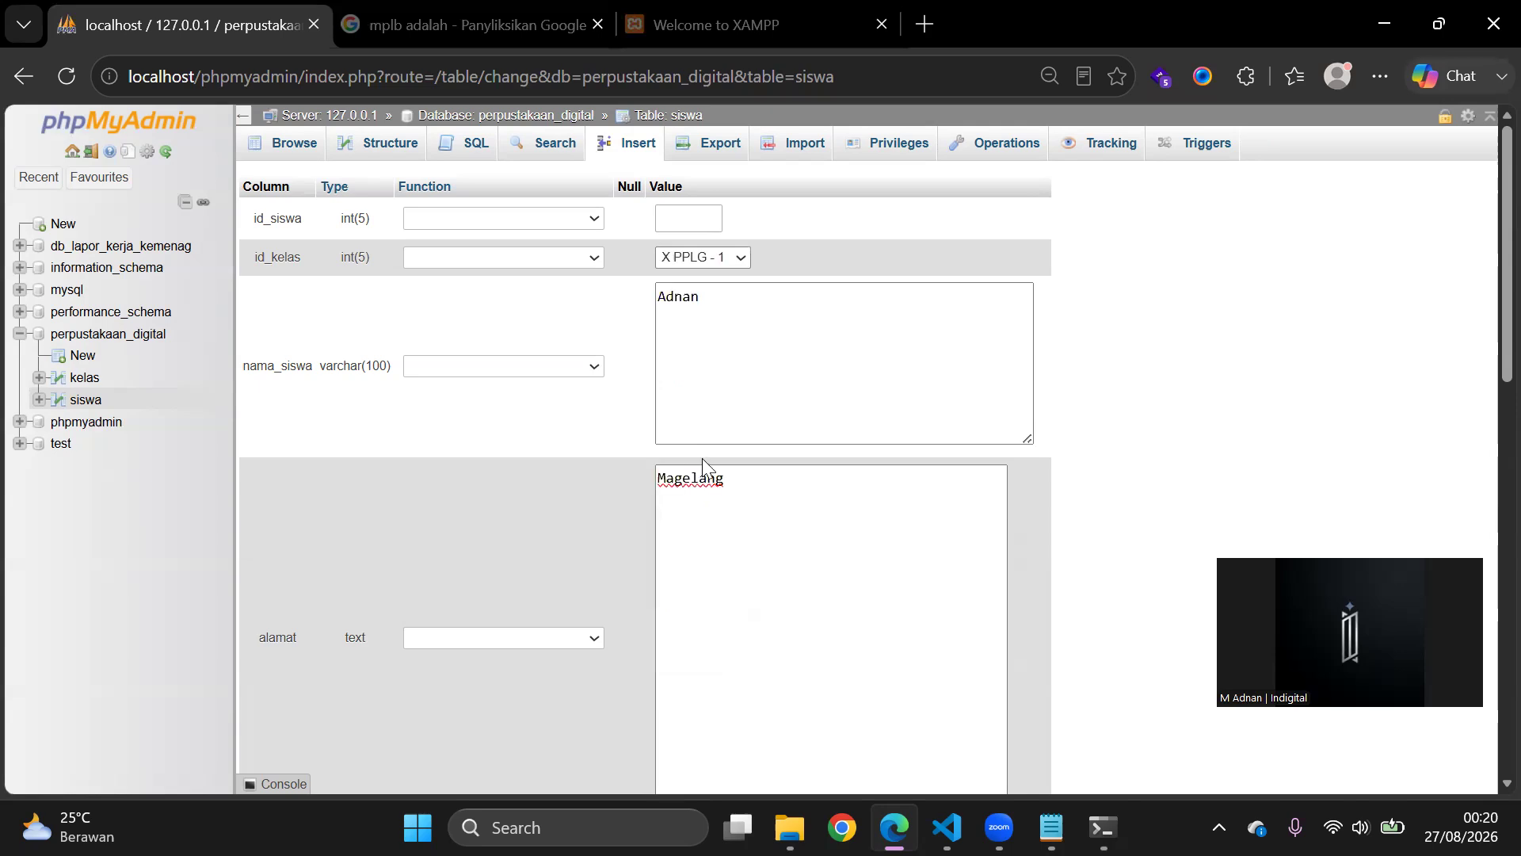
Step: Fill in the second siswa row with id_kelas XI BCF - 6 and the student's name and address, and insert both rows
{"action": "scroll", "coordinate": [718, 464], "scroll_direction": "down", "scroll_amount": 6}
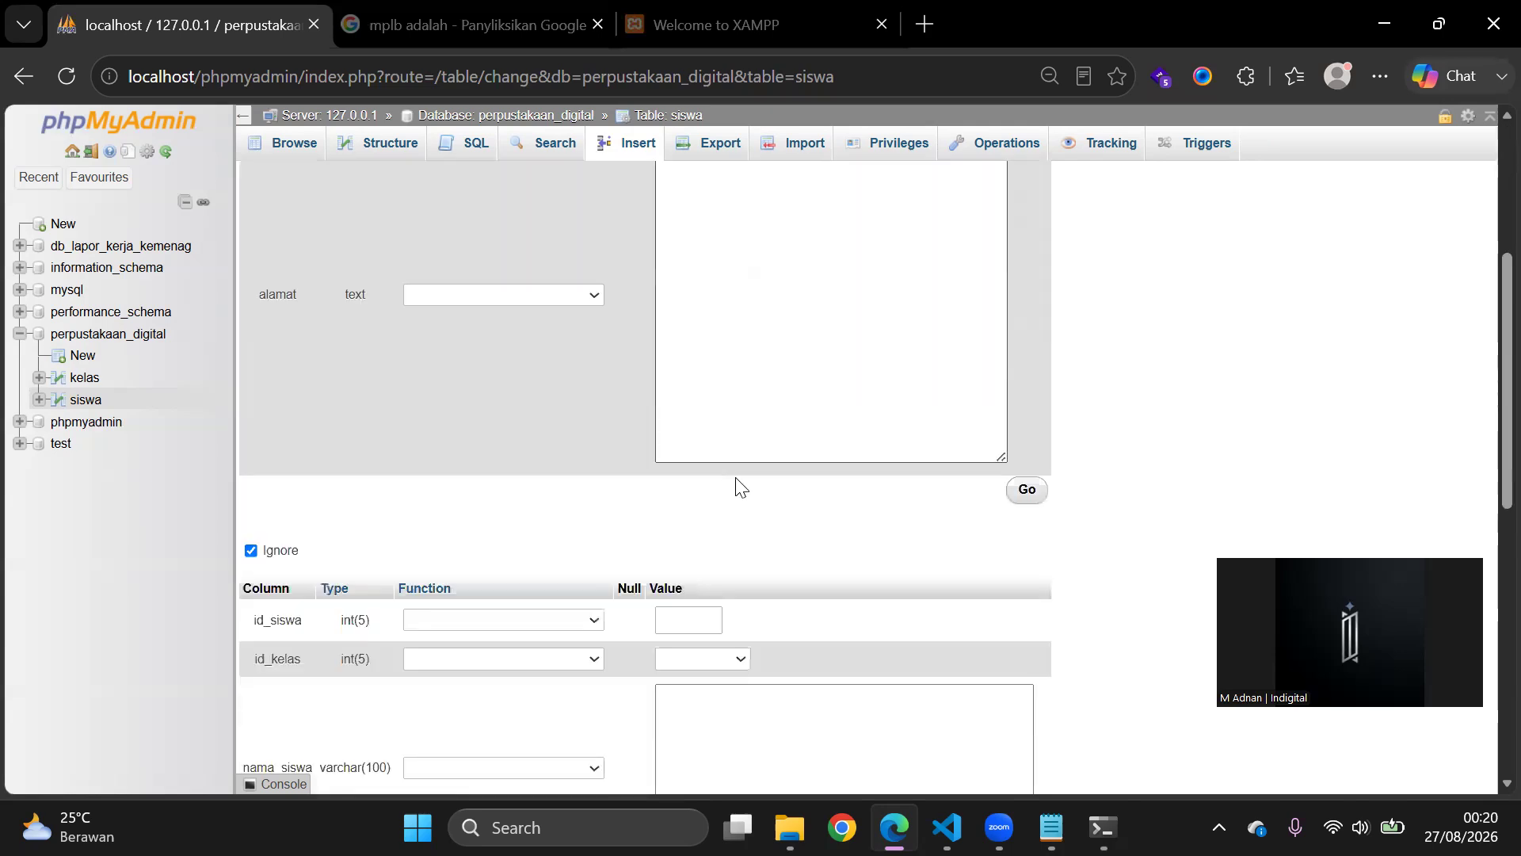
{"action": "left_click", "coordinate": [739, 529]}
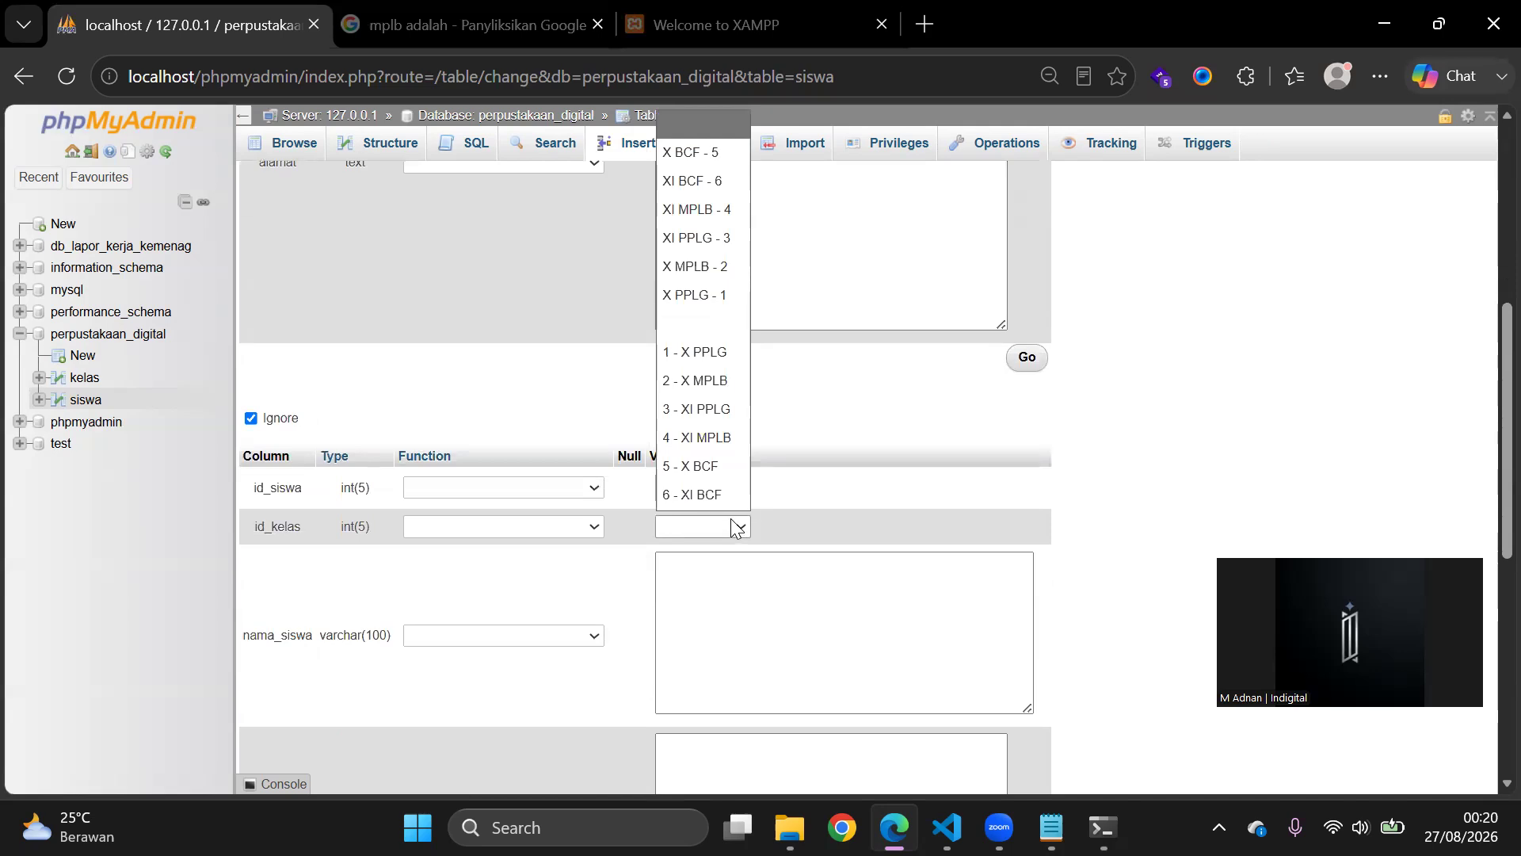
{"action": "left_click", "coordinate": [701, 181]}
{"action": "left_click", "coordinate": [752, 589]}
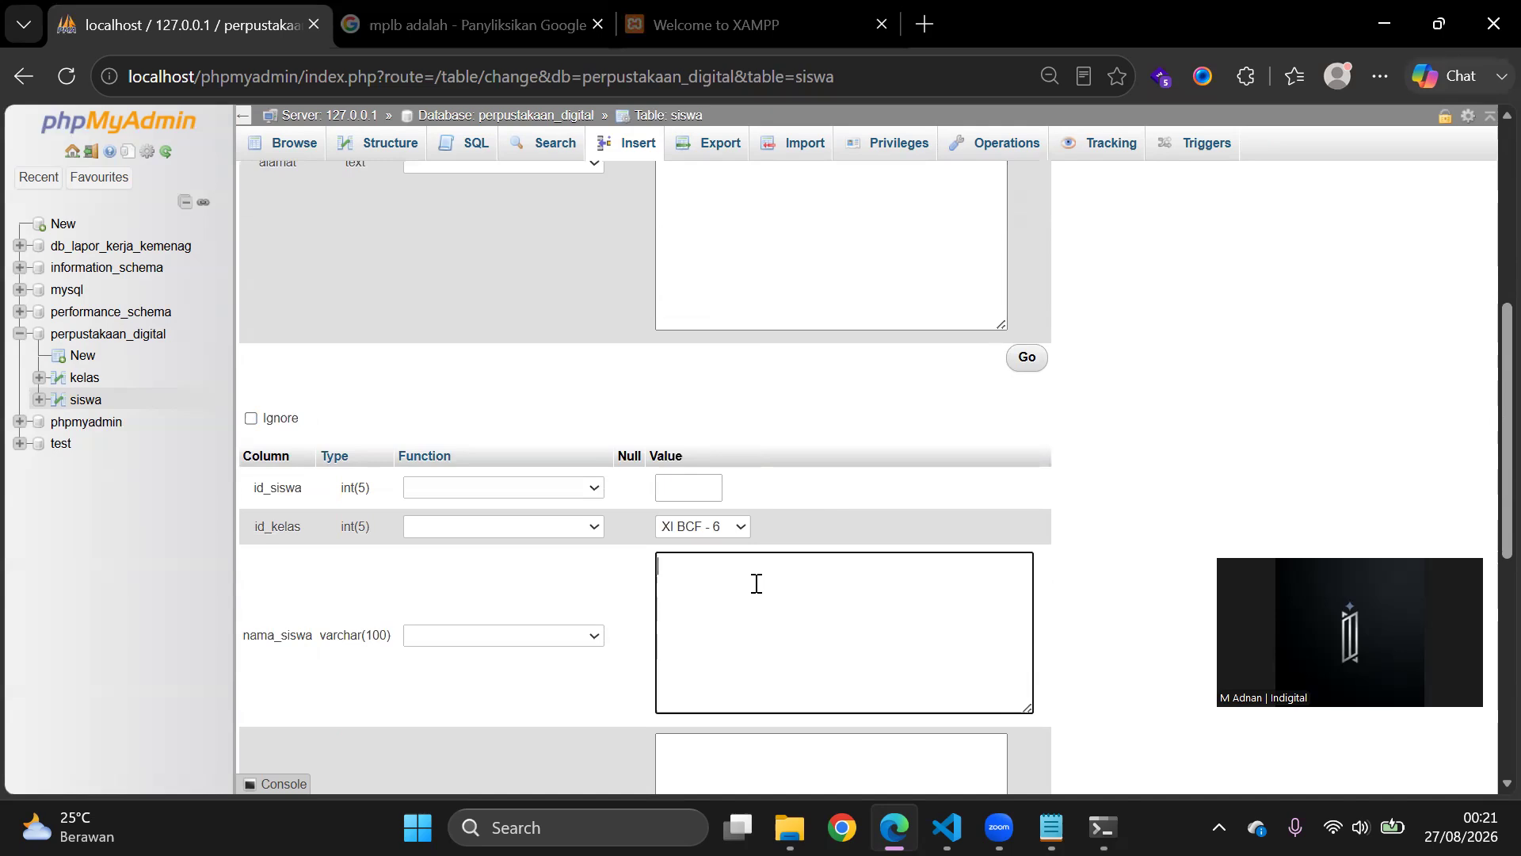
{"action": "type", "text": "Daniu"}
{"action": "scroll", "coordinate": [788, 539], "scroll_direction": "down", "scroll_amount": 1}
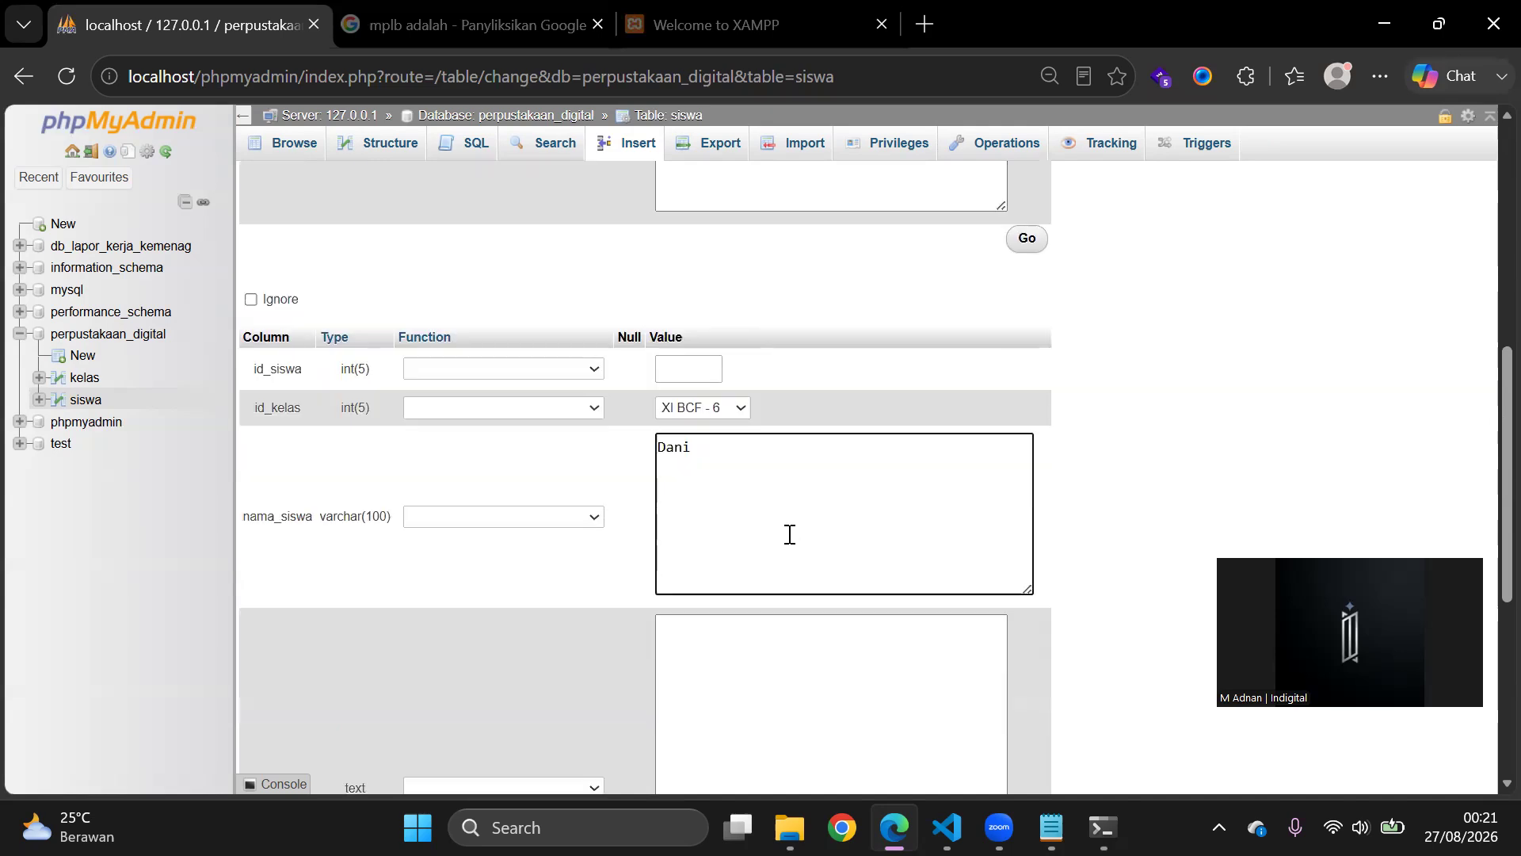
{"action": "scroll", "coordinate": [816, 615], "scroll_direction": "down", "scroll_amount": 1}
{"action": "left_click", "coordinate": [748, 626]}
{"action": "type", "text": "Temanggu"}
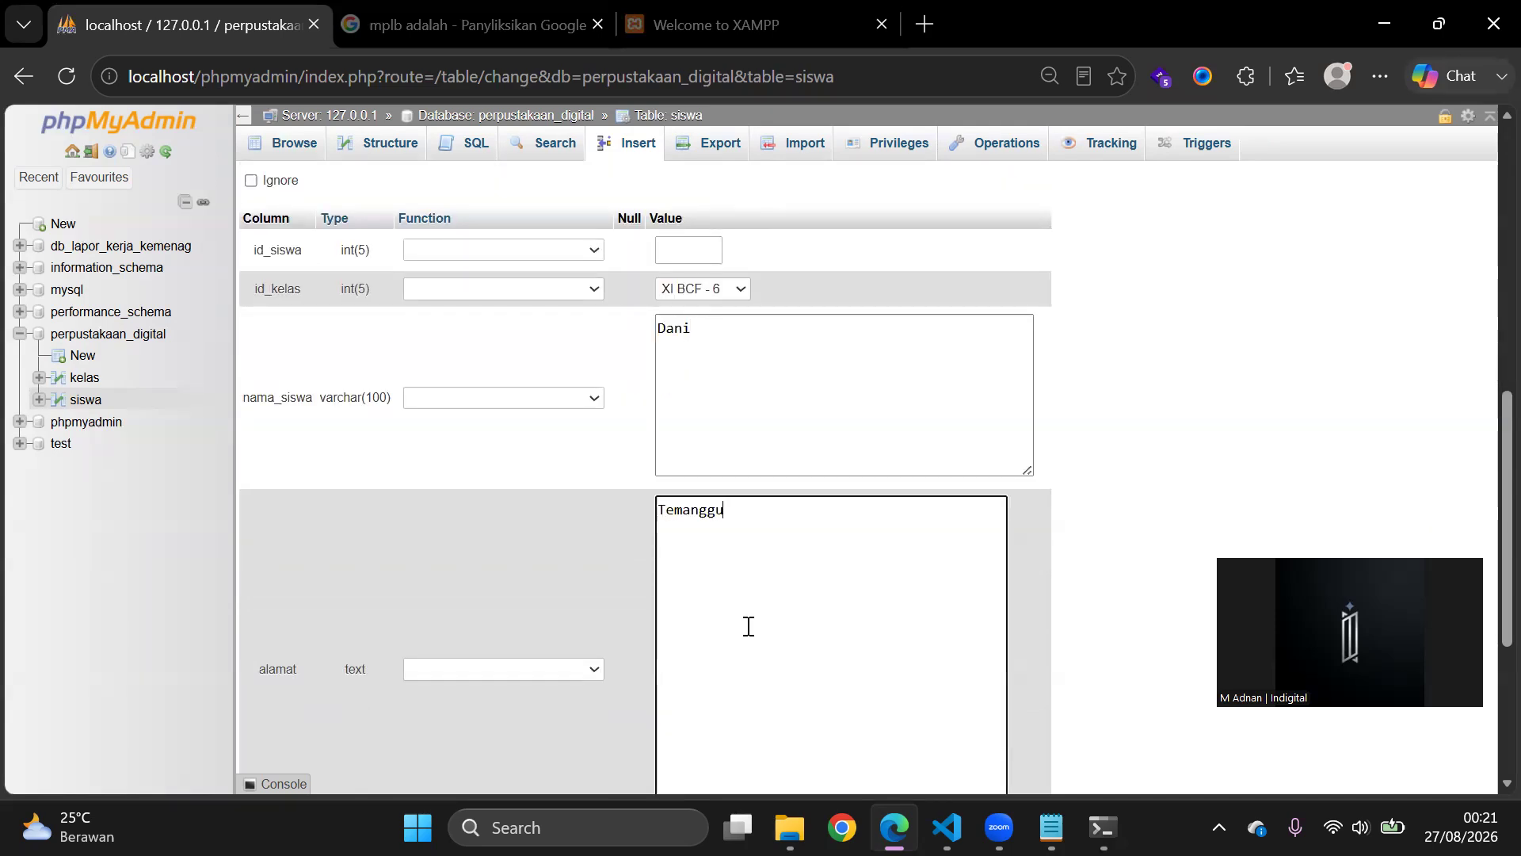
{"action": "type", "text": "ng"}
{"action": "scroll", "coordinate": [748, 626], "scroll_direction": "down", "scroll_amount": 3}
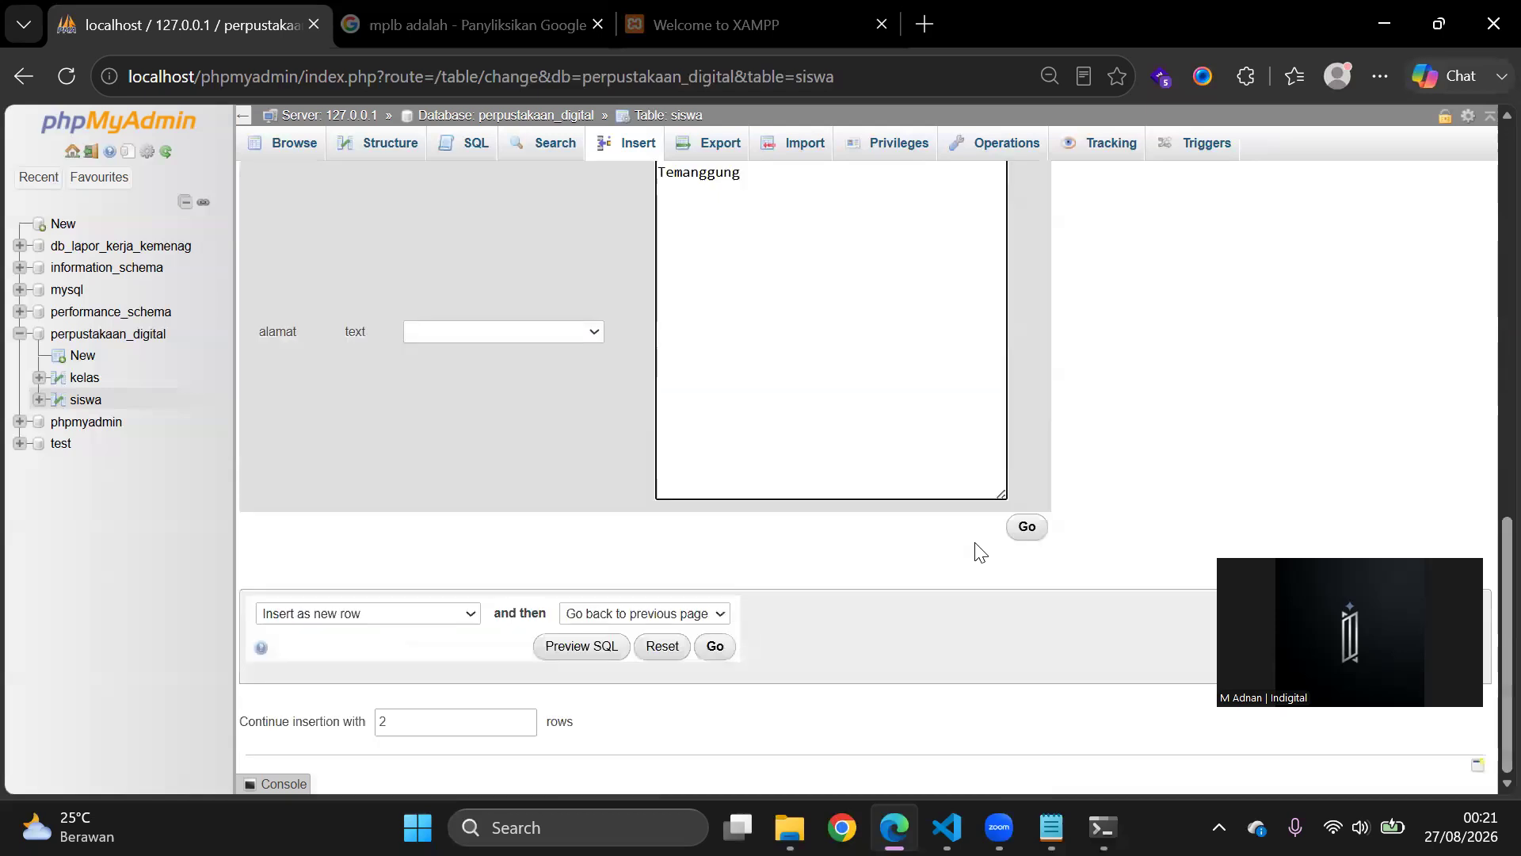
{"action": "left_click", "coordinate": [1029, 527]}
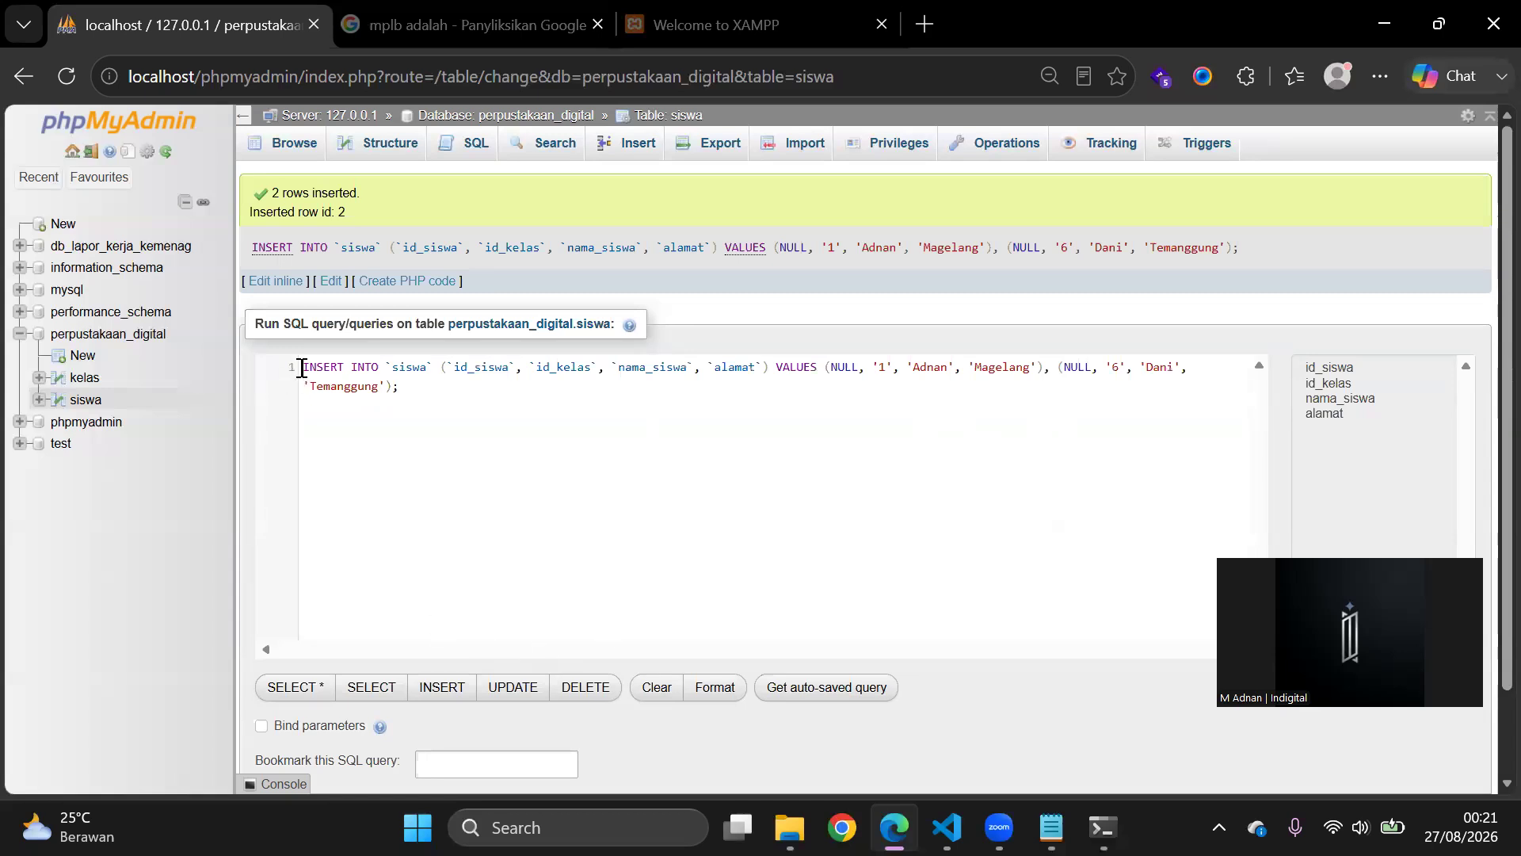
Step: Examine the generated INSERT statement and browse the rows of table siswa
{"action": "left_click_drag", "start_coordinate": [303, 367], "coordinate": [541, 371]}
{"action": "left_click", "coordinate": [428, 366]}
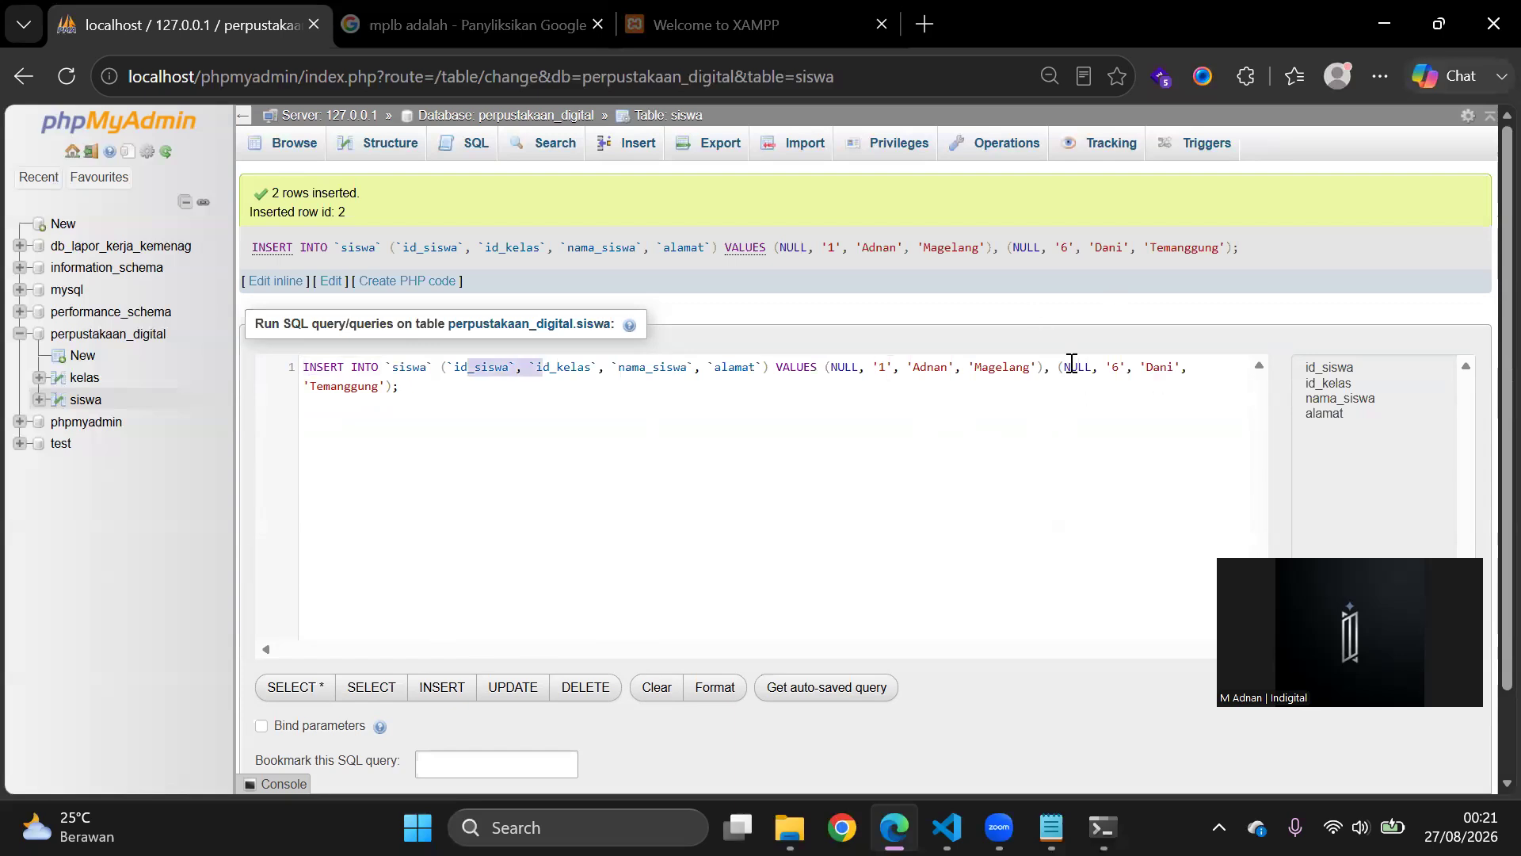
{"action": "left_click_drag", "start_coordinate": [861, 366], "coordinate": [1223, 396]}
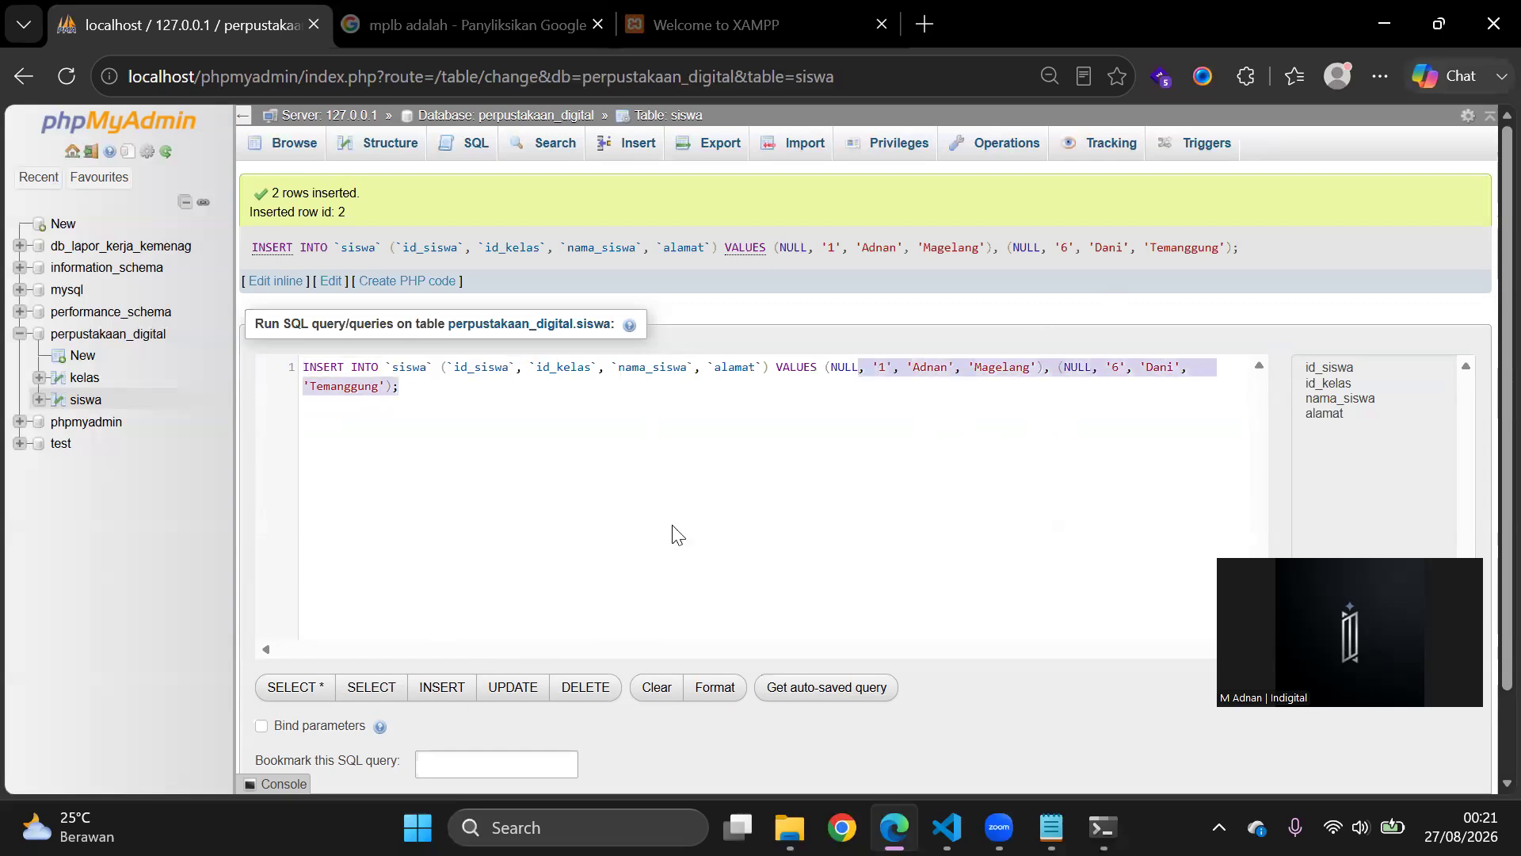
{"action": "left_click_drag", "start_coordinate": [444, 416], "coordinate": [312, 389]}
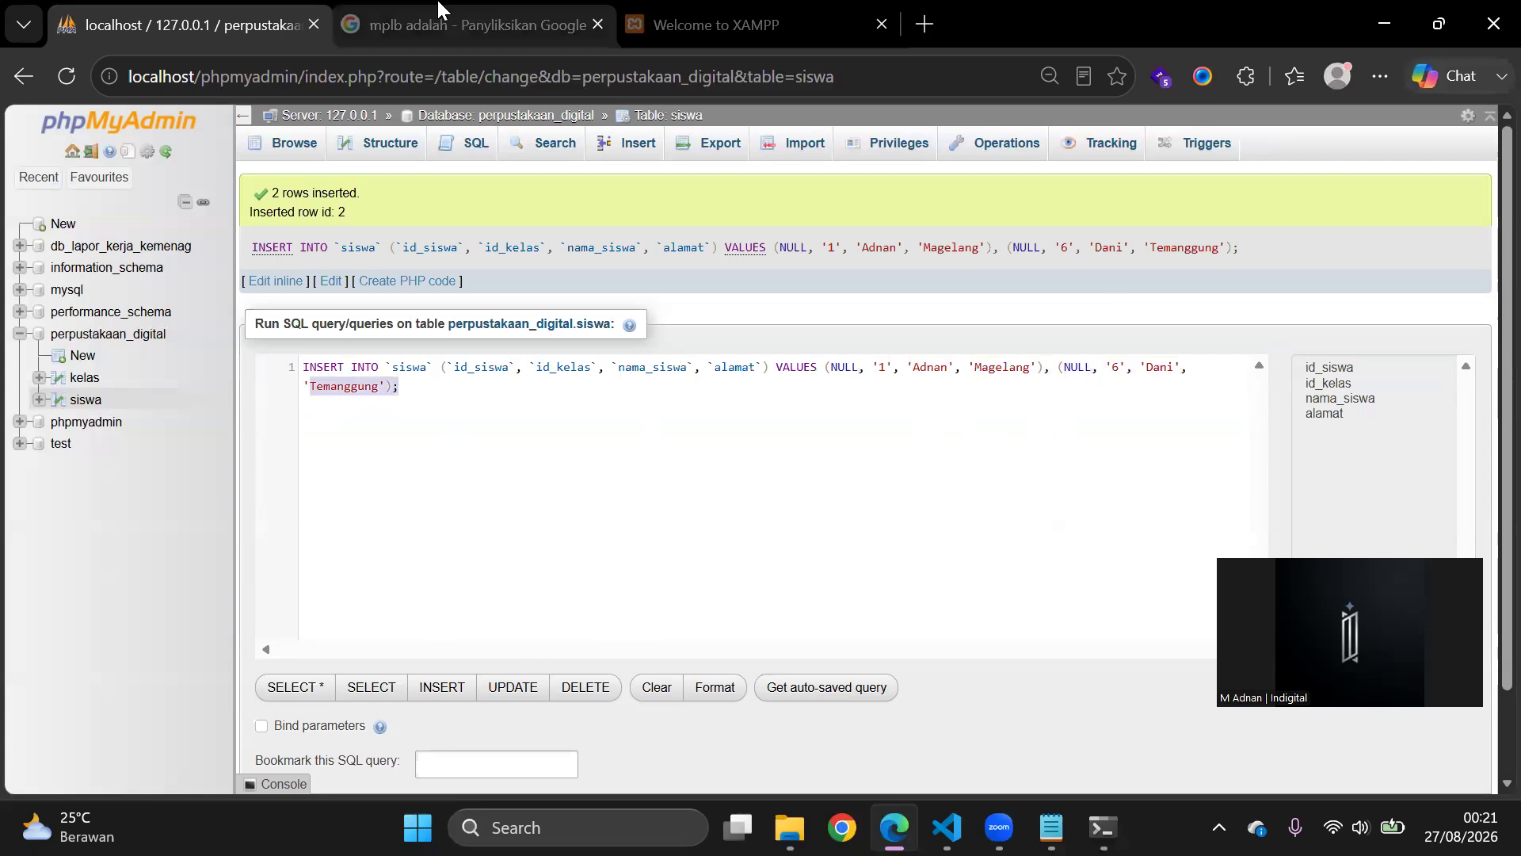
{"action": "left_click", "coordinate": [289, 142]}
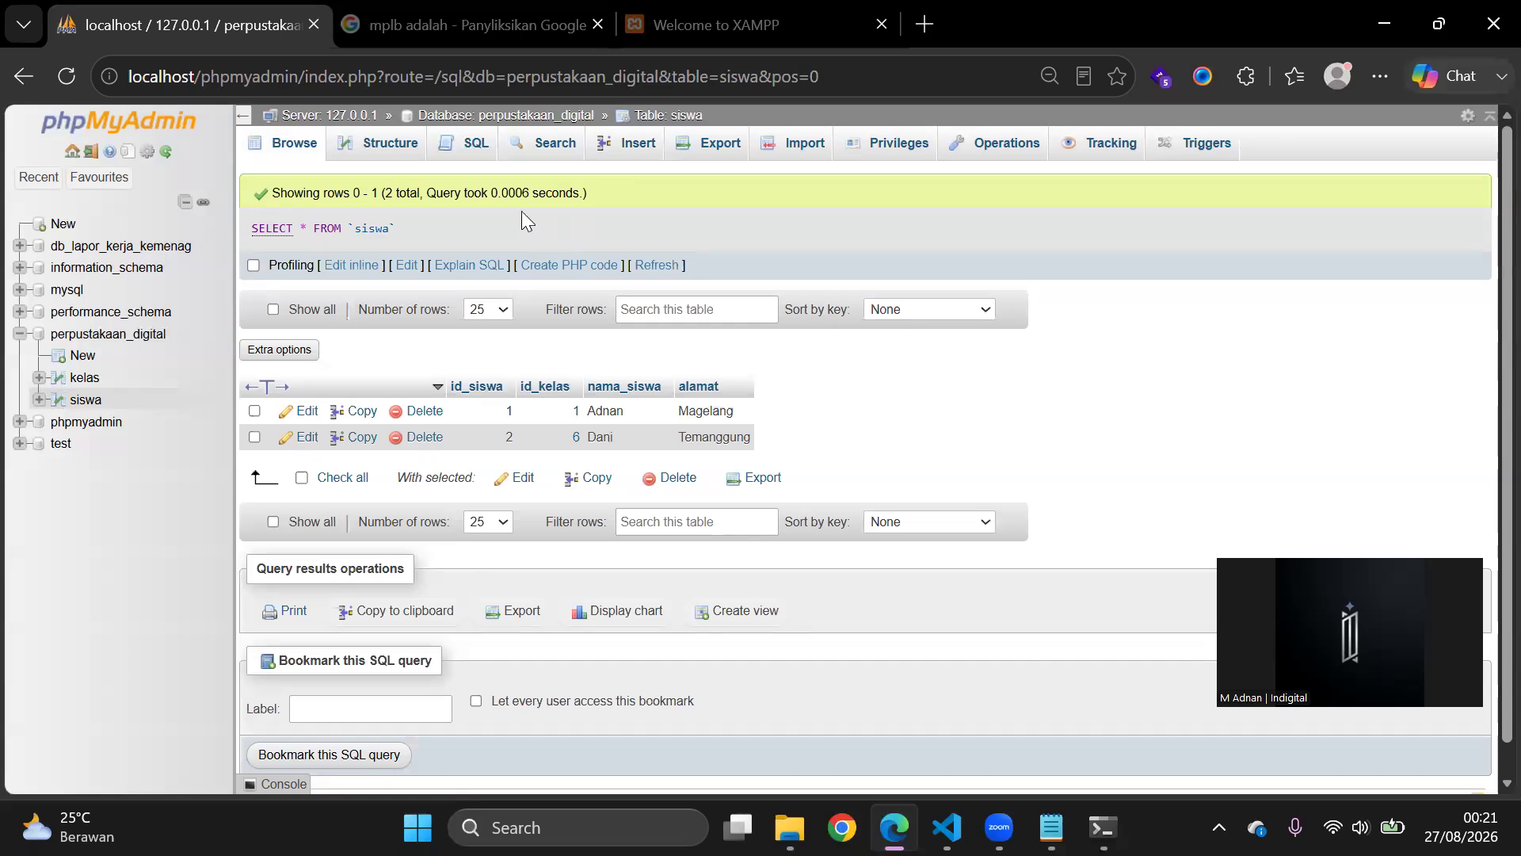
Step: Switch to Notepad and review the planned school library tables, comparing them with the siswa data in phpMyAdmin
{"action": "left_click", "coordinate": [1052, 828]}
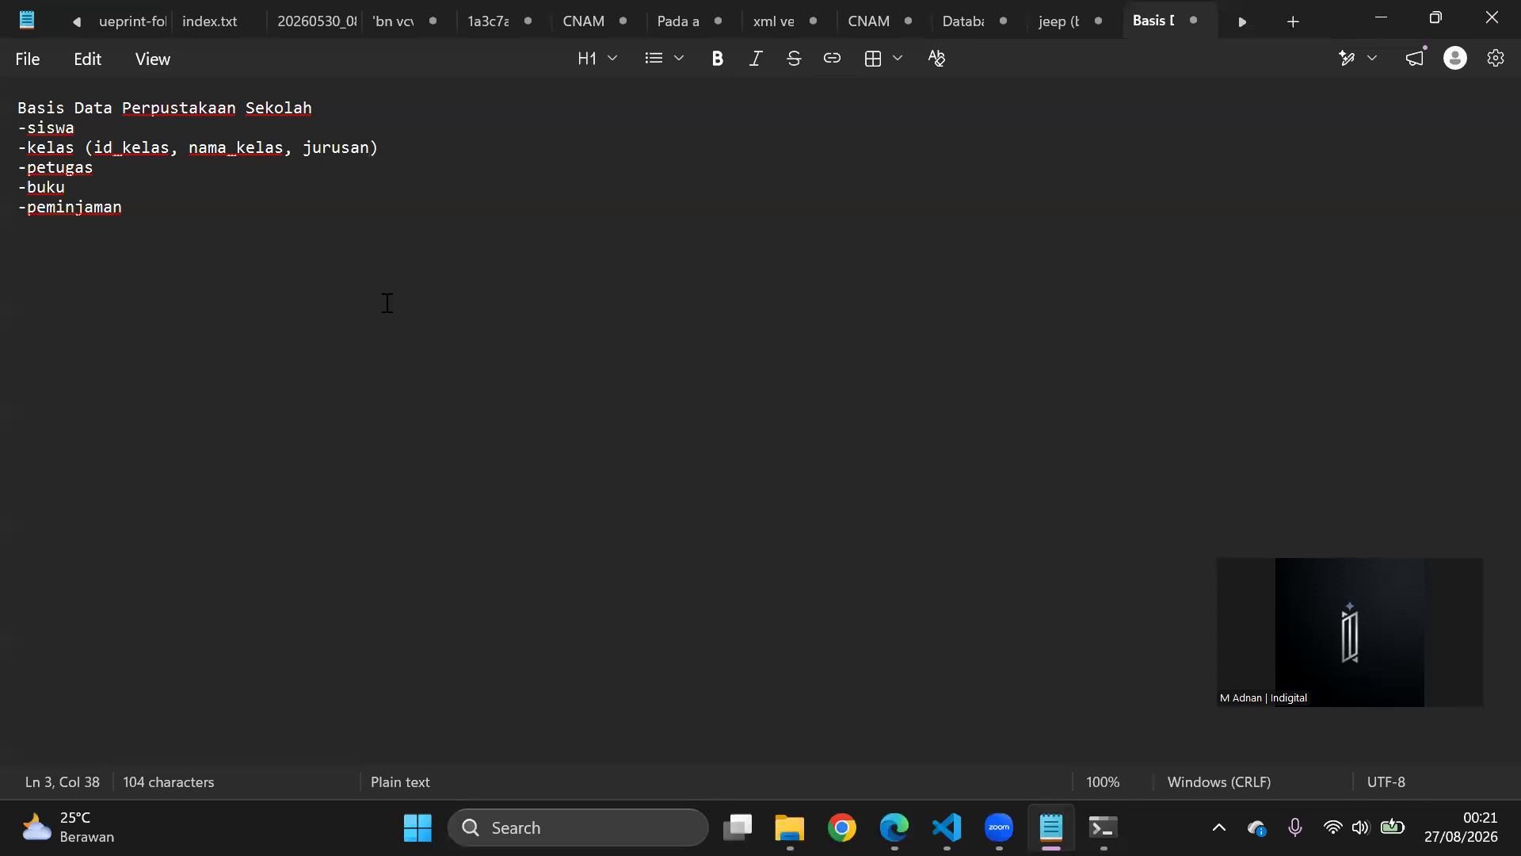
{"action": "left_click", "coordinate": [95, 136]}
{"action": "key", "text": "Left"}
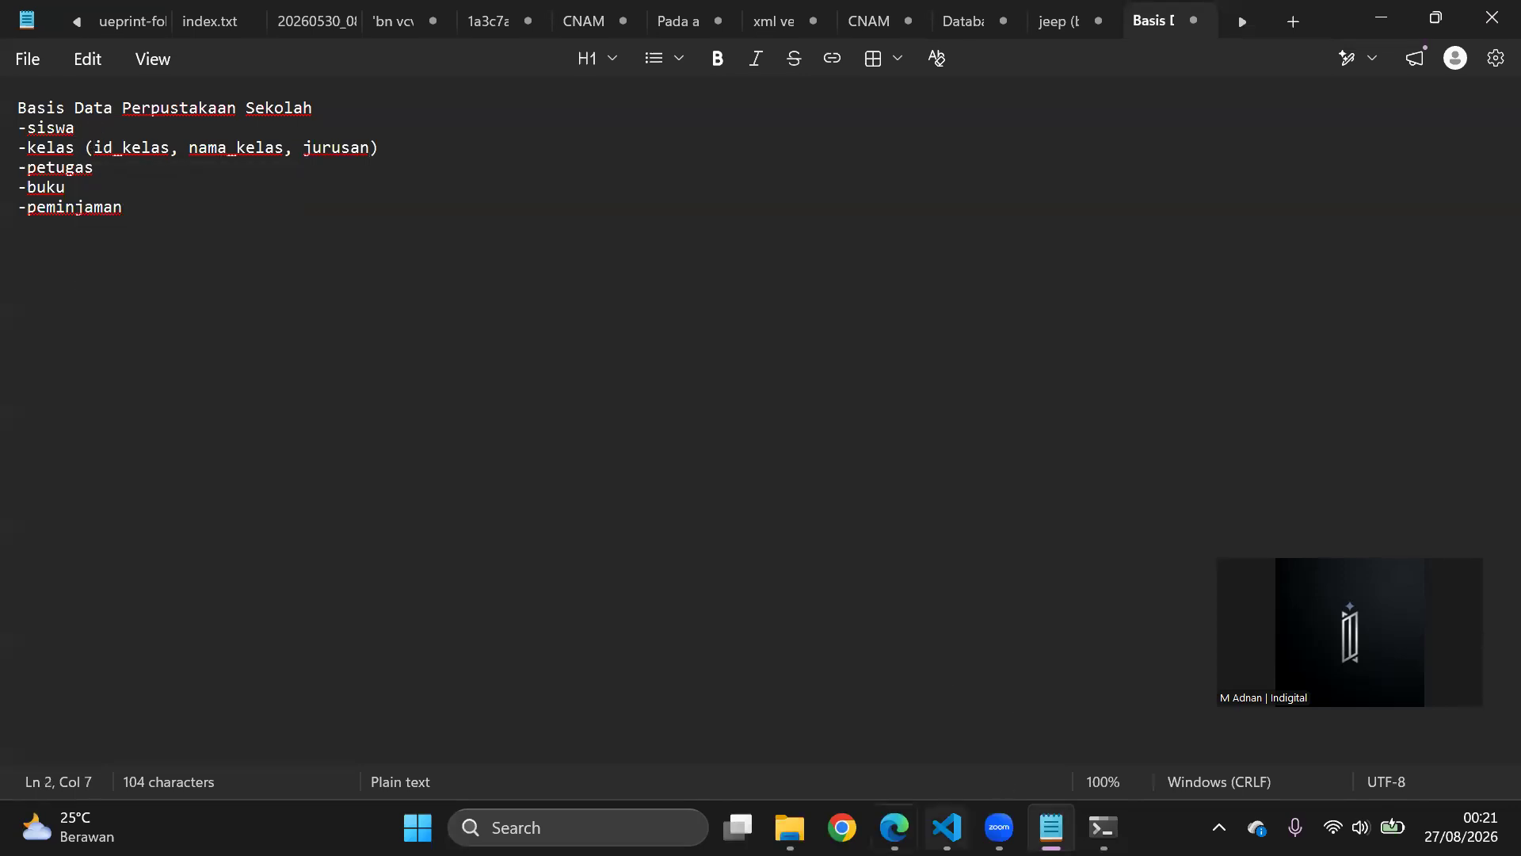
{"action": "left_click", "coordinate": [894, 827]}
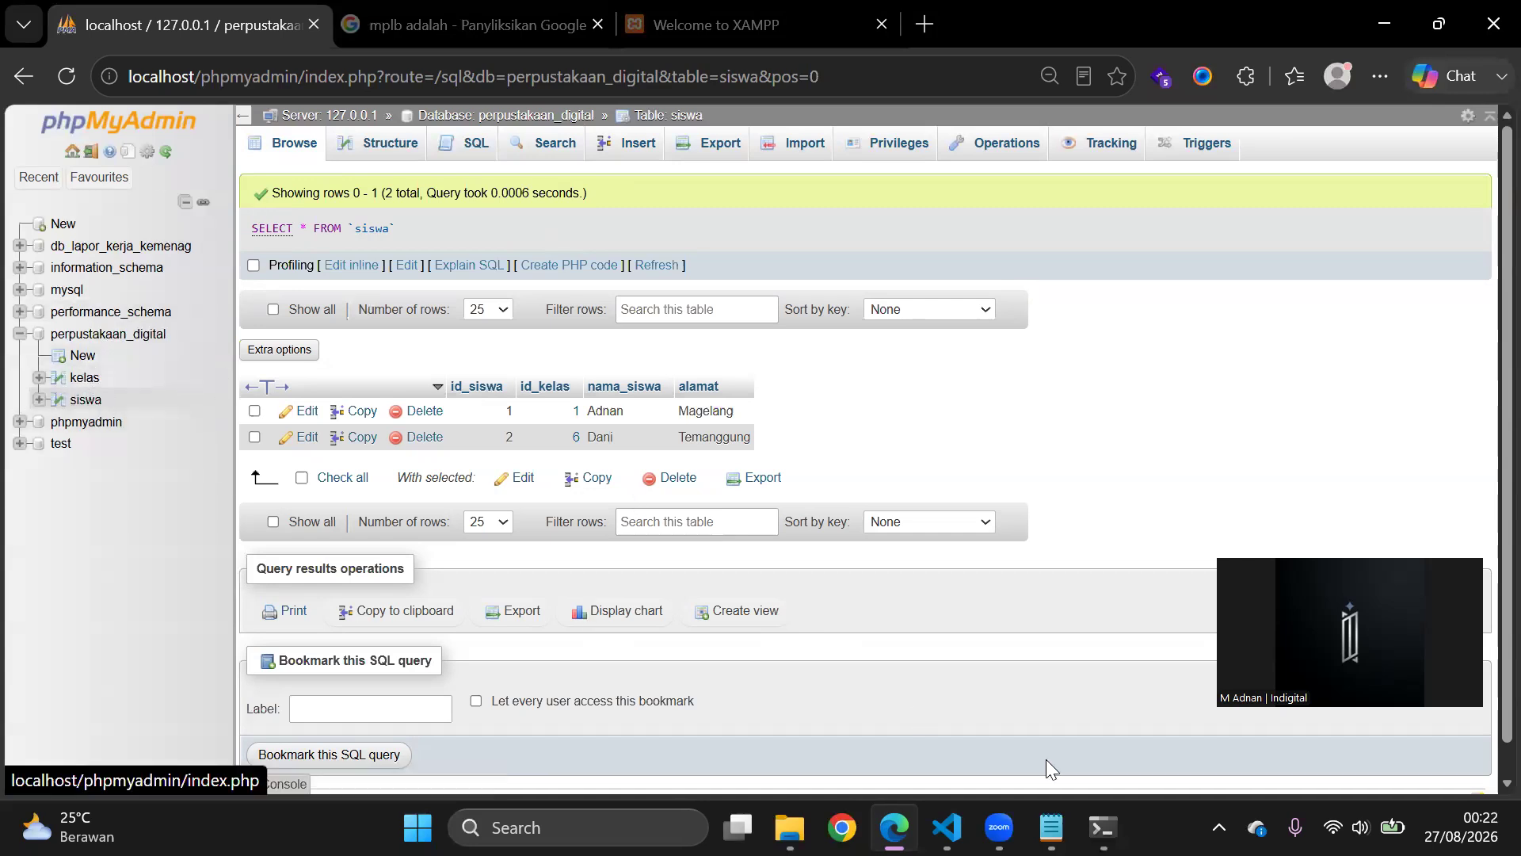
{"action": "left_click", "coordinate": [1051, 828]}
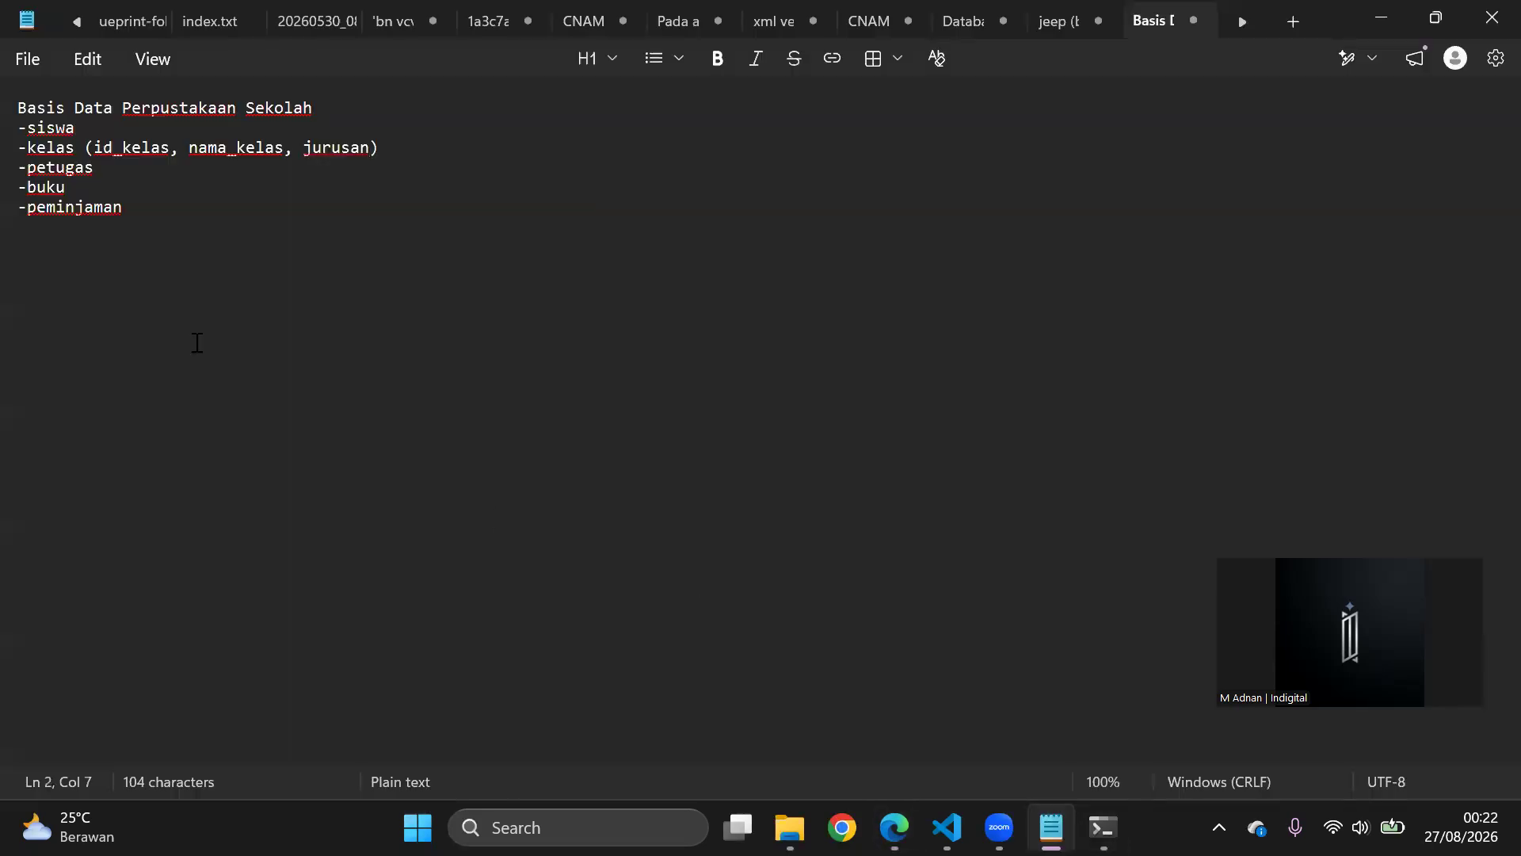
{"action": "left_click_drag", "start_coordinate": [18, 168], "coordinate": [18, 208]}
{"action": "left_click", "coordinate": [127, 208]}
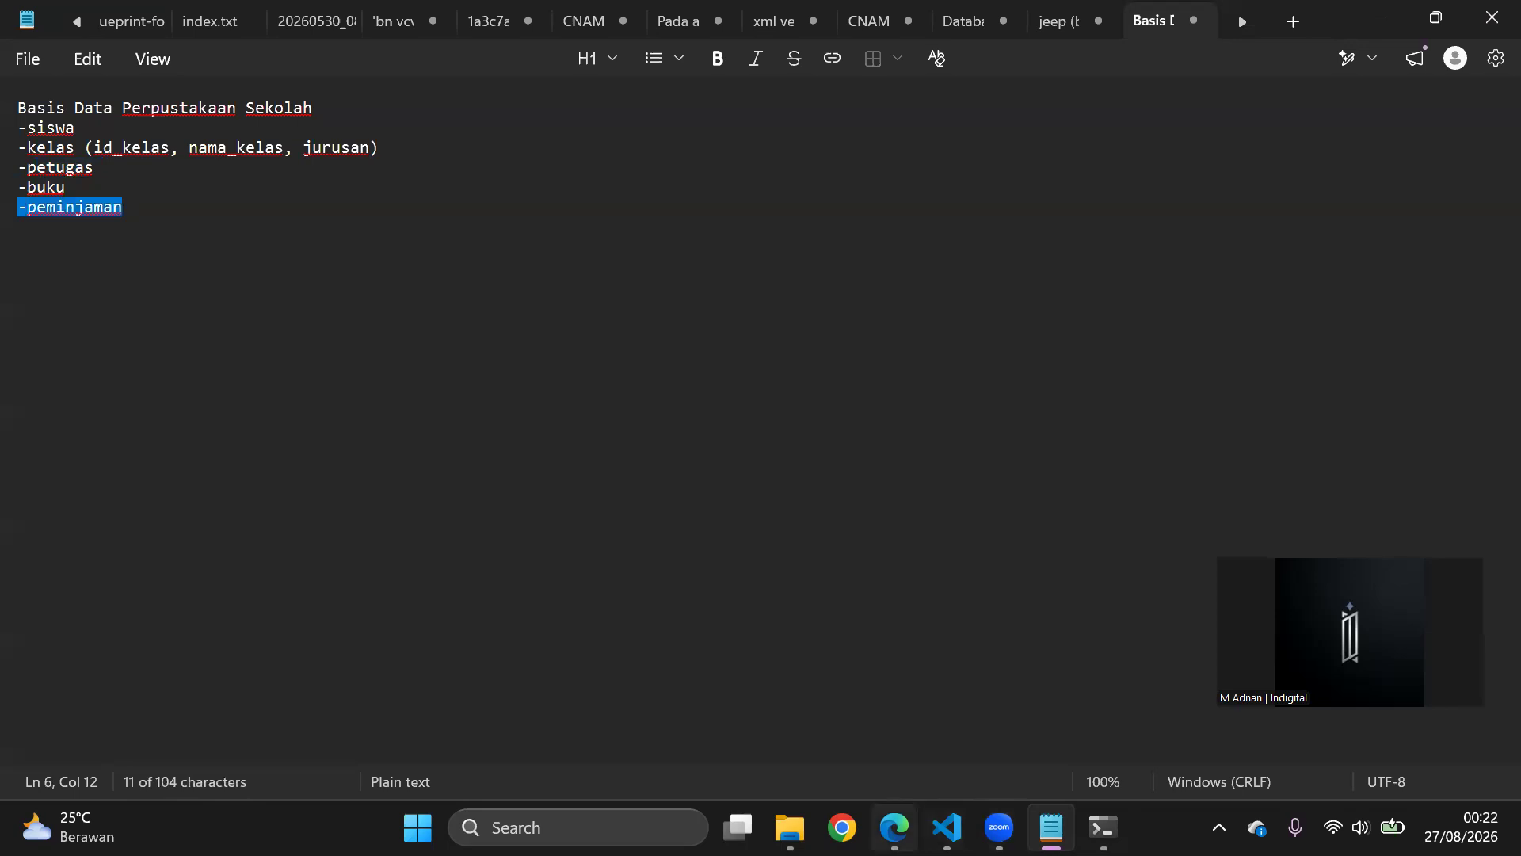
Step: Export the perpustakaan_digital database from phpMyAdmin with the quick method in SQL format and open perpustakaan_digital.sql in Visual Studio Code
{"action": "left_click", "coordinate": [894, 828]}
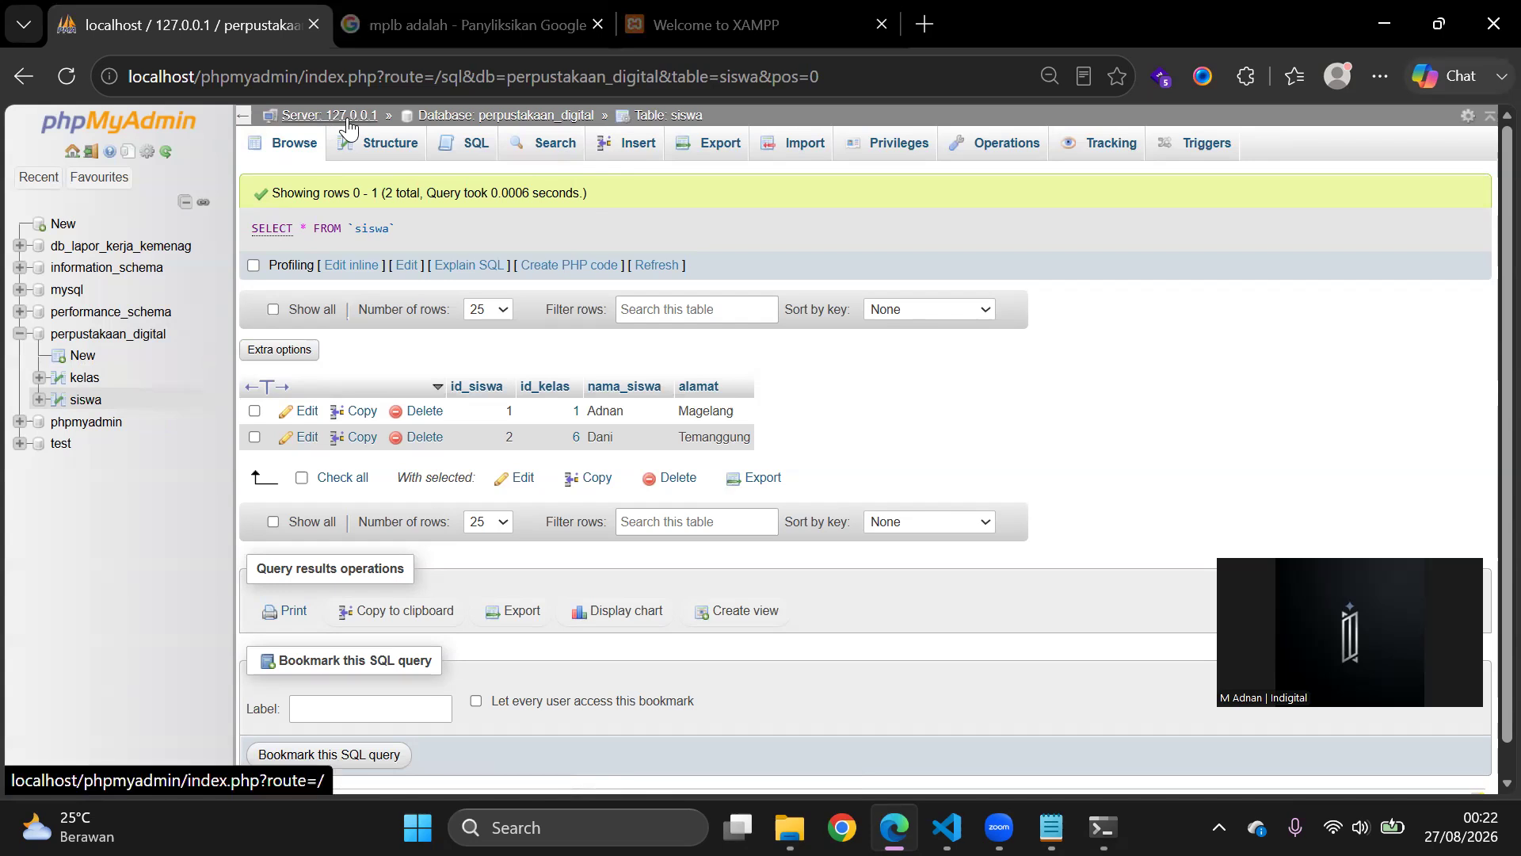
{"action": "left_click", "coordinate": [432, 117]}
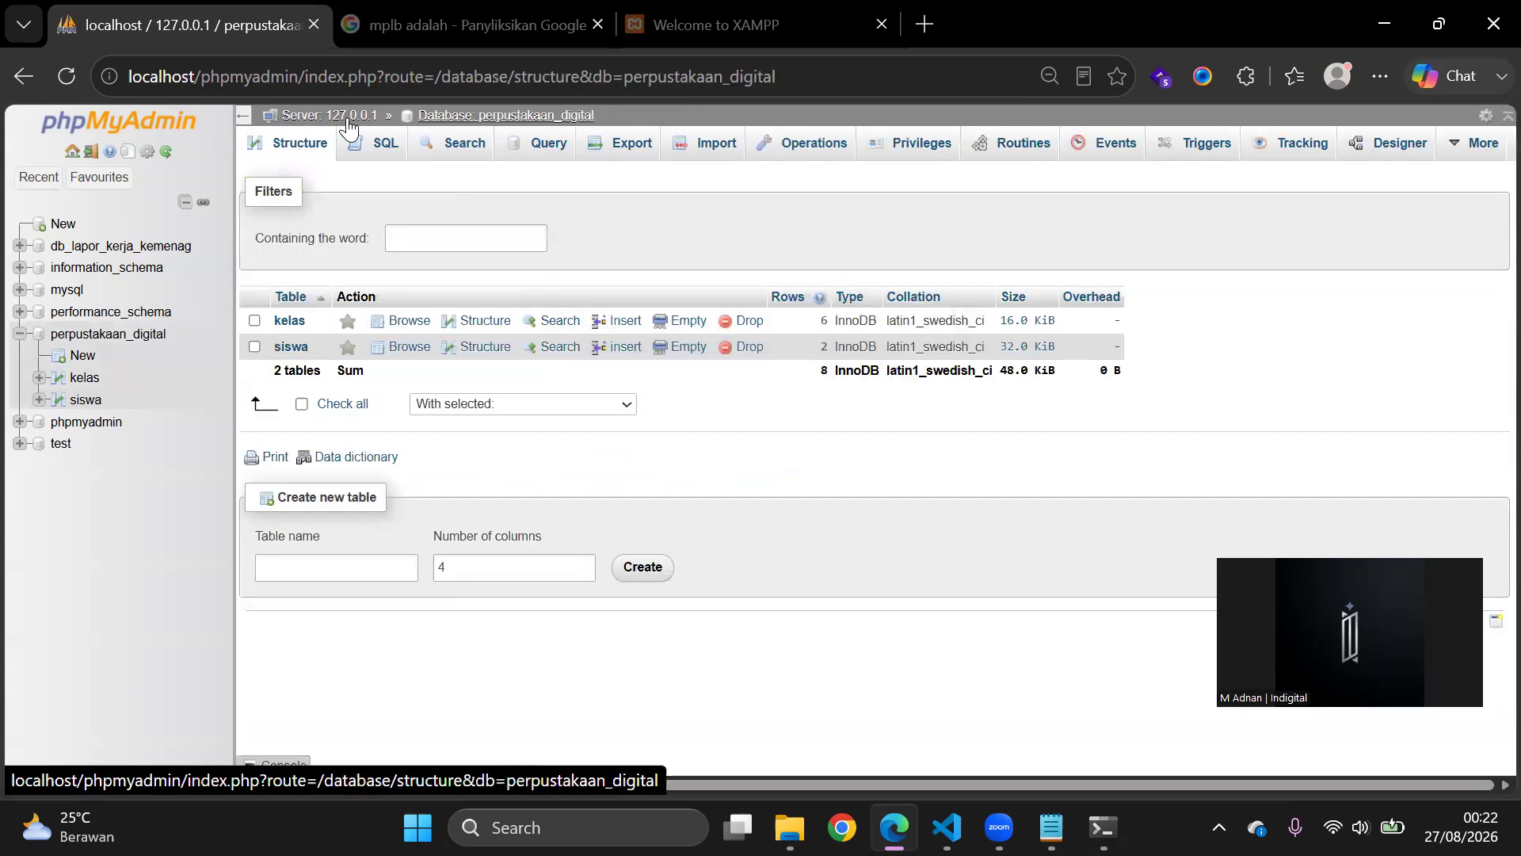
{"action": "left_click", "coordinate": [599, 155]}
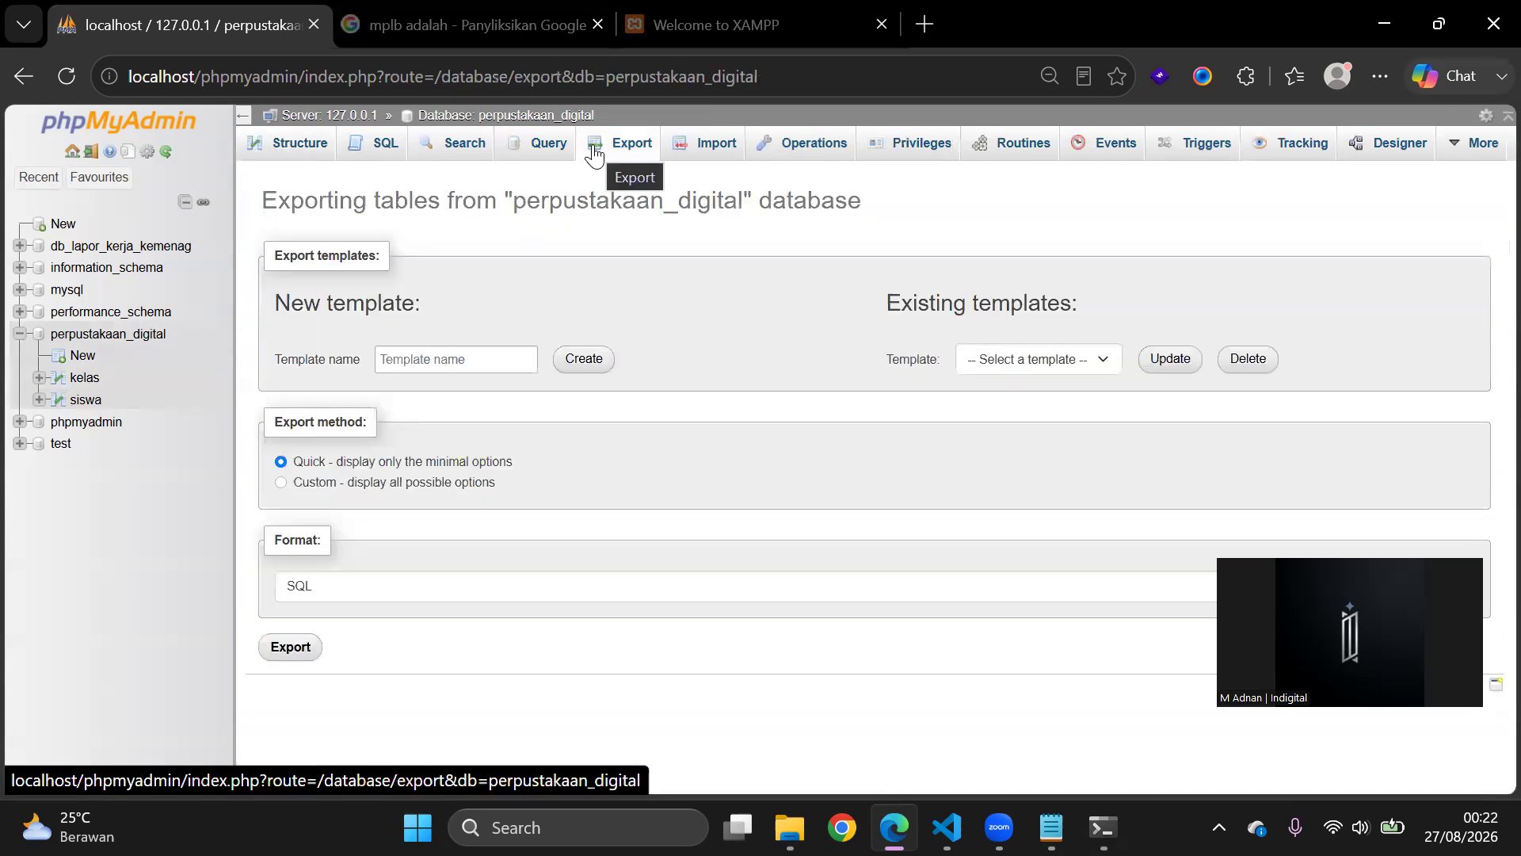
{"action": "left_click", "coordinate": [292, 648]}
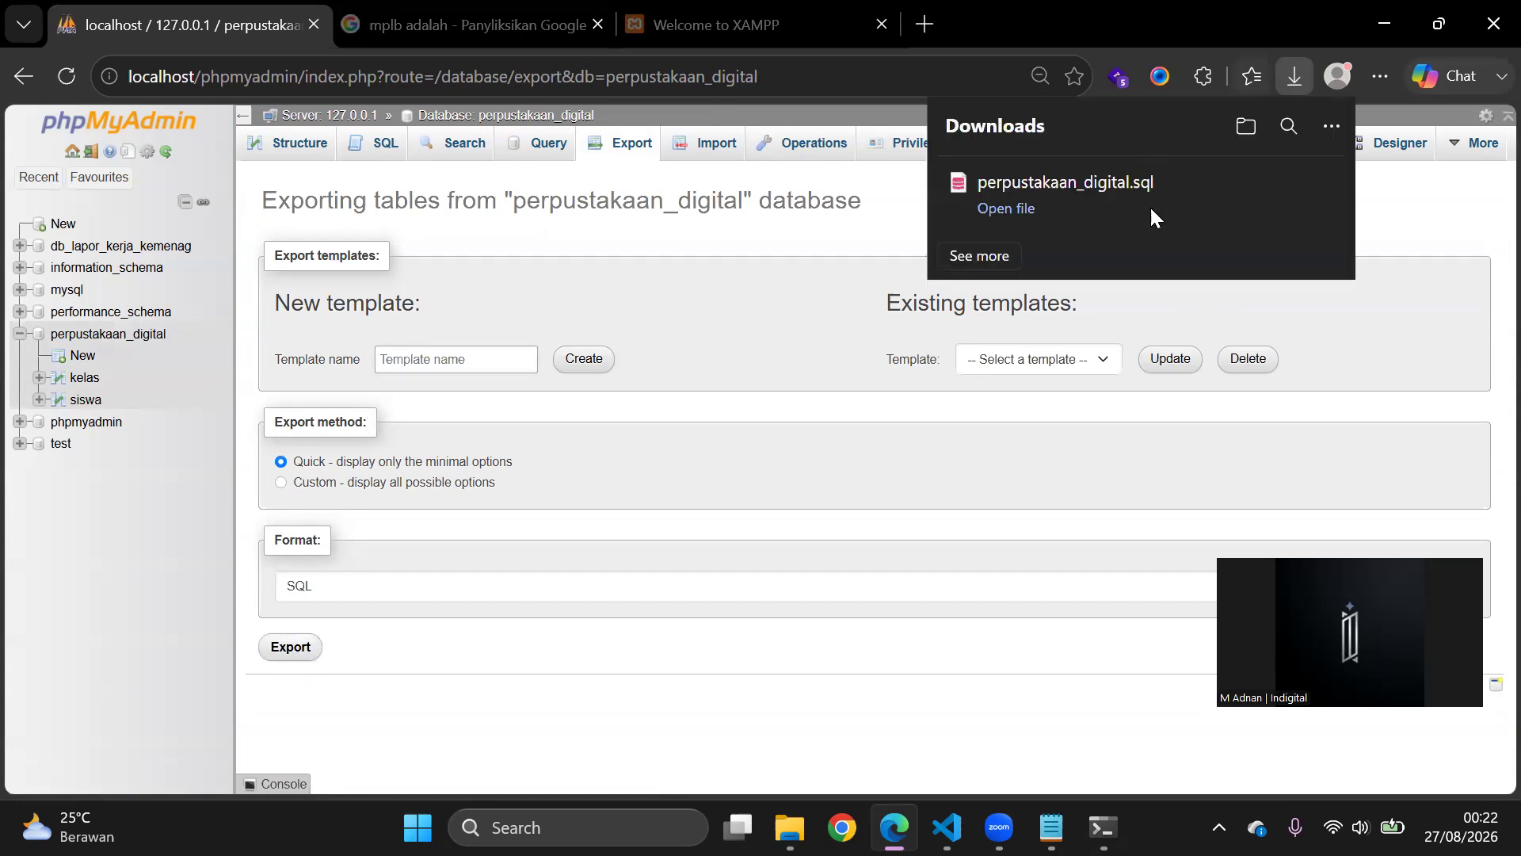
{"action": "mouse_move", "coordinate": [1049, 211]}
{"action": "left_click", "coordinate": [1273, 210]}
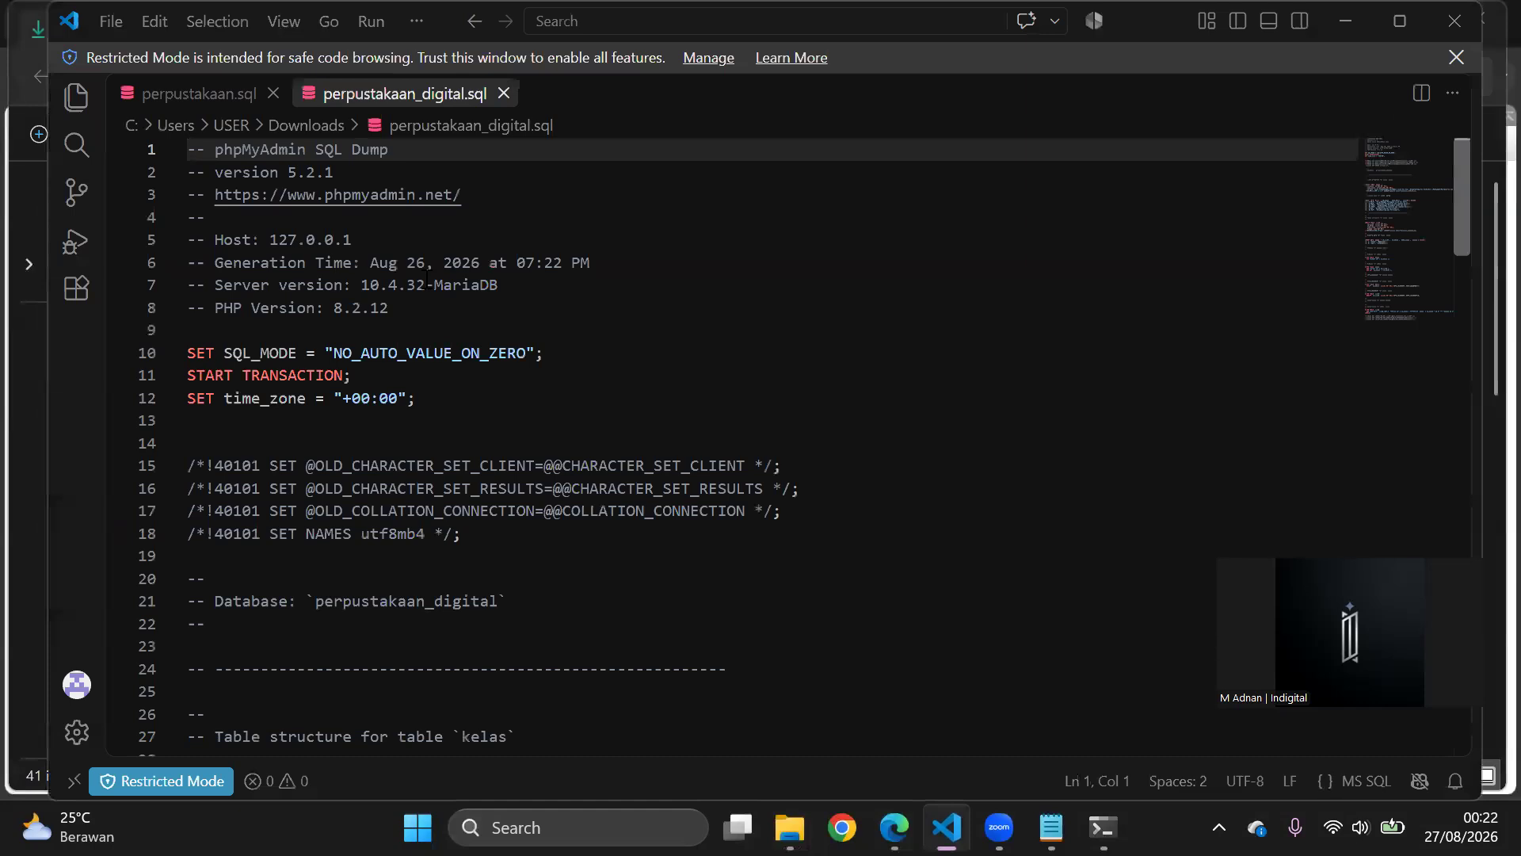
Step: Examine the exported perpustakaan_digital.sql, covering the kelas and siswa table structures, inserted data, indexes, auto-increment settings and foreign key constraint
{"action": "scroll", "coordinate": [357, 356], "scroll_direction": "down", "scroll_amount": 5}
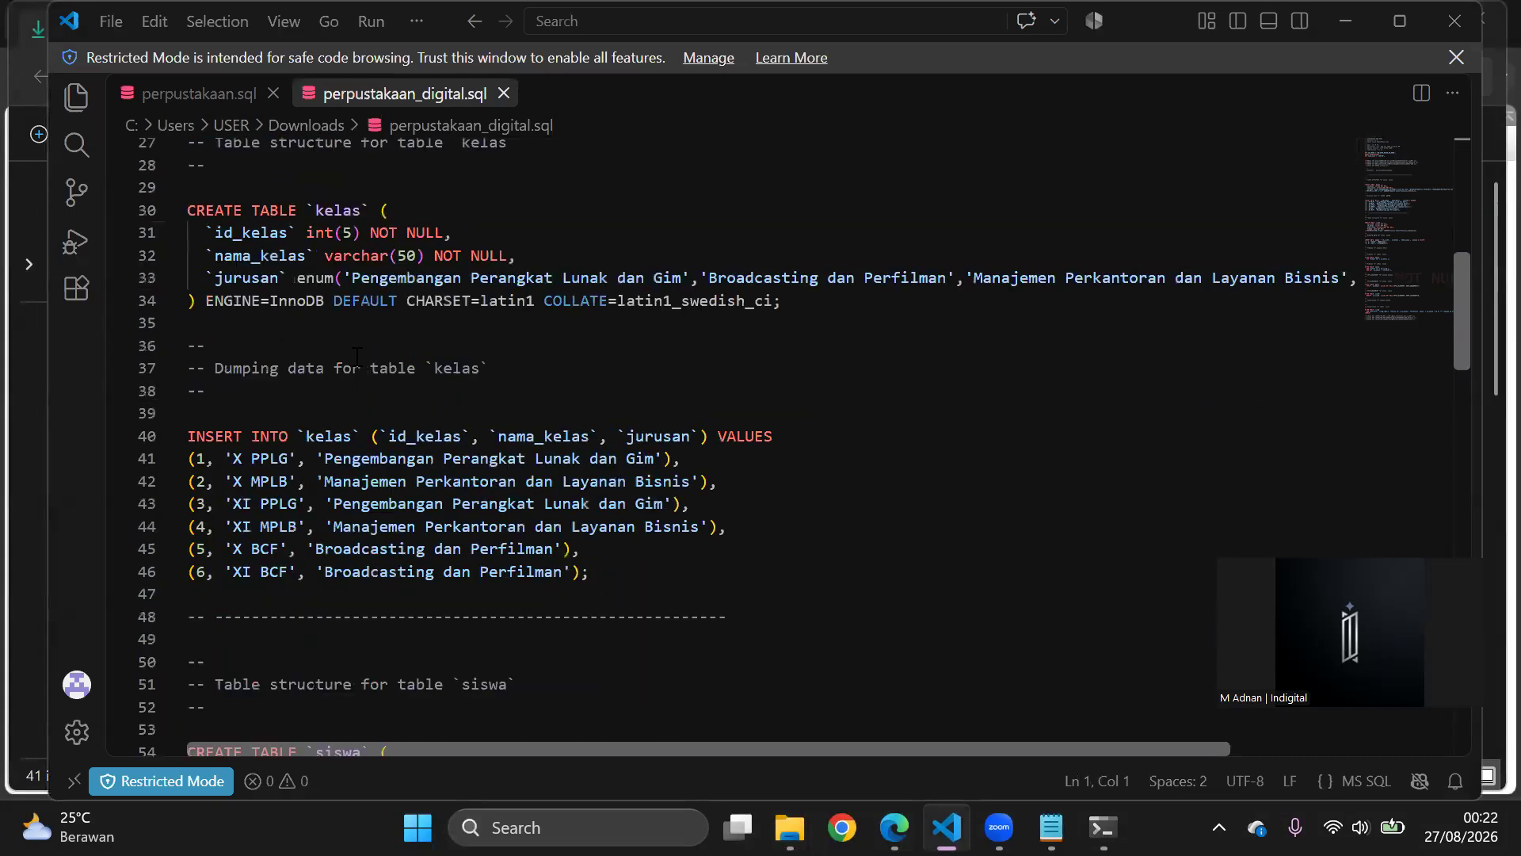
{"action": "scroll", "coordinate": [384, 353], "scroll_direction": "down", "scroll_amount": 4}
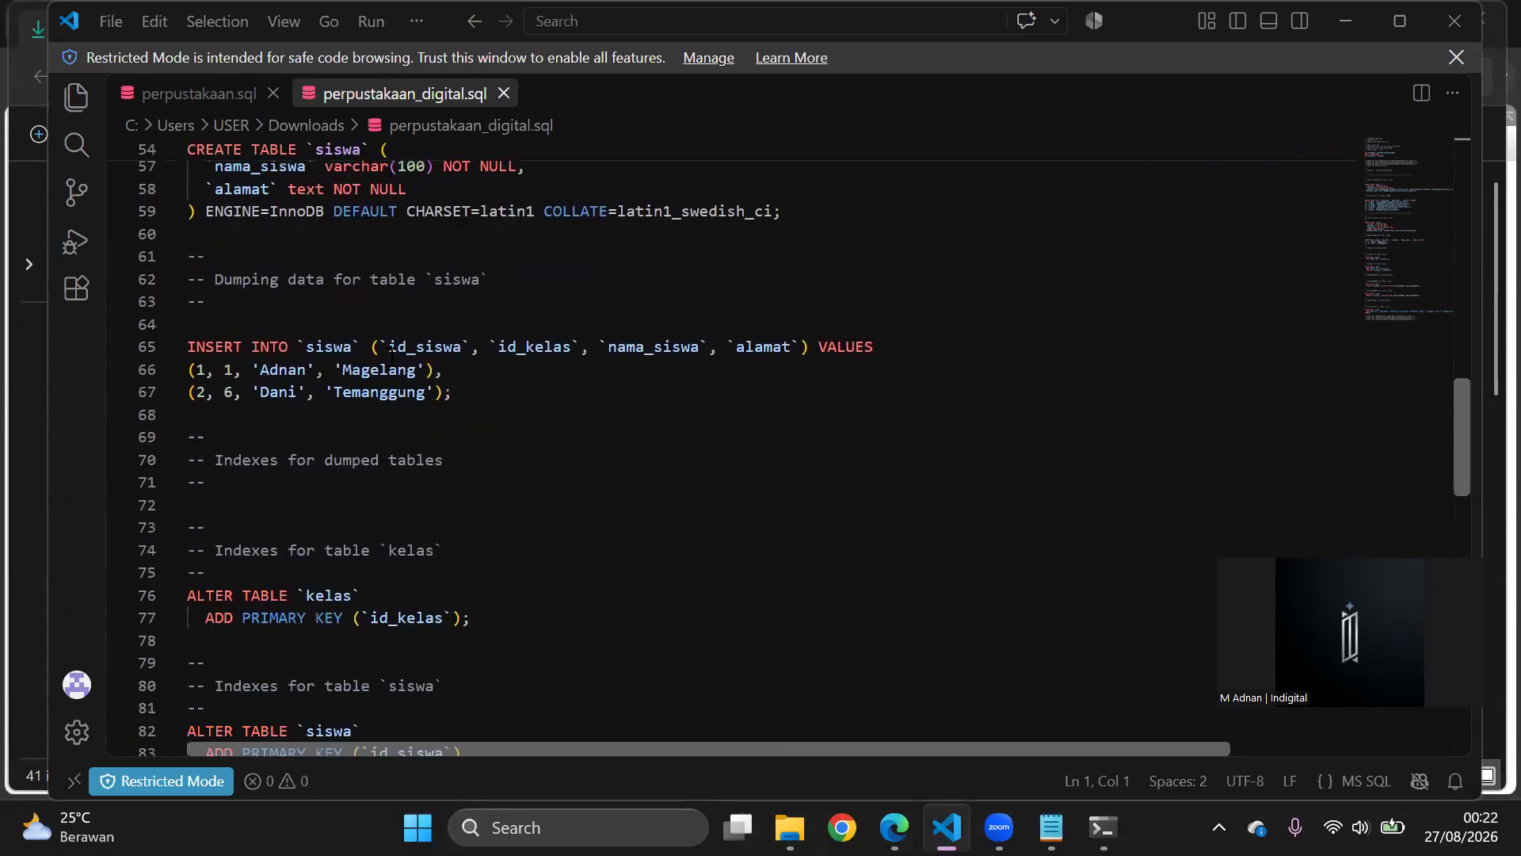
{"action": "scroll", "coordinate": [391, 357], "scroll_direction": "down", "scroll_amount": 11}
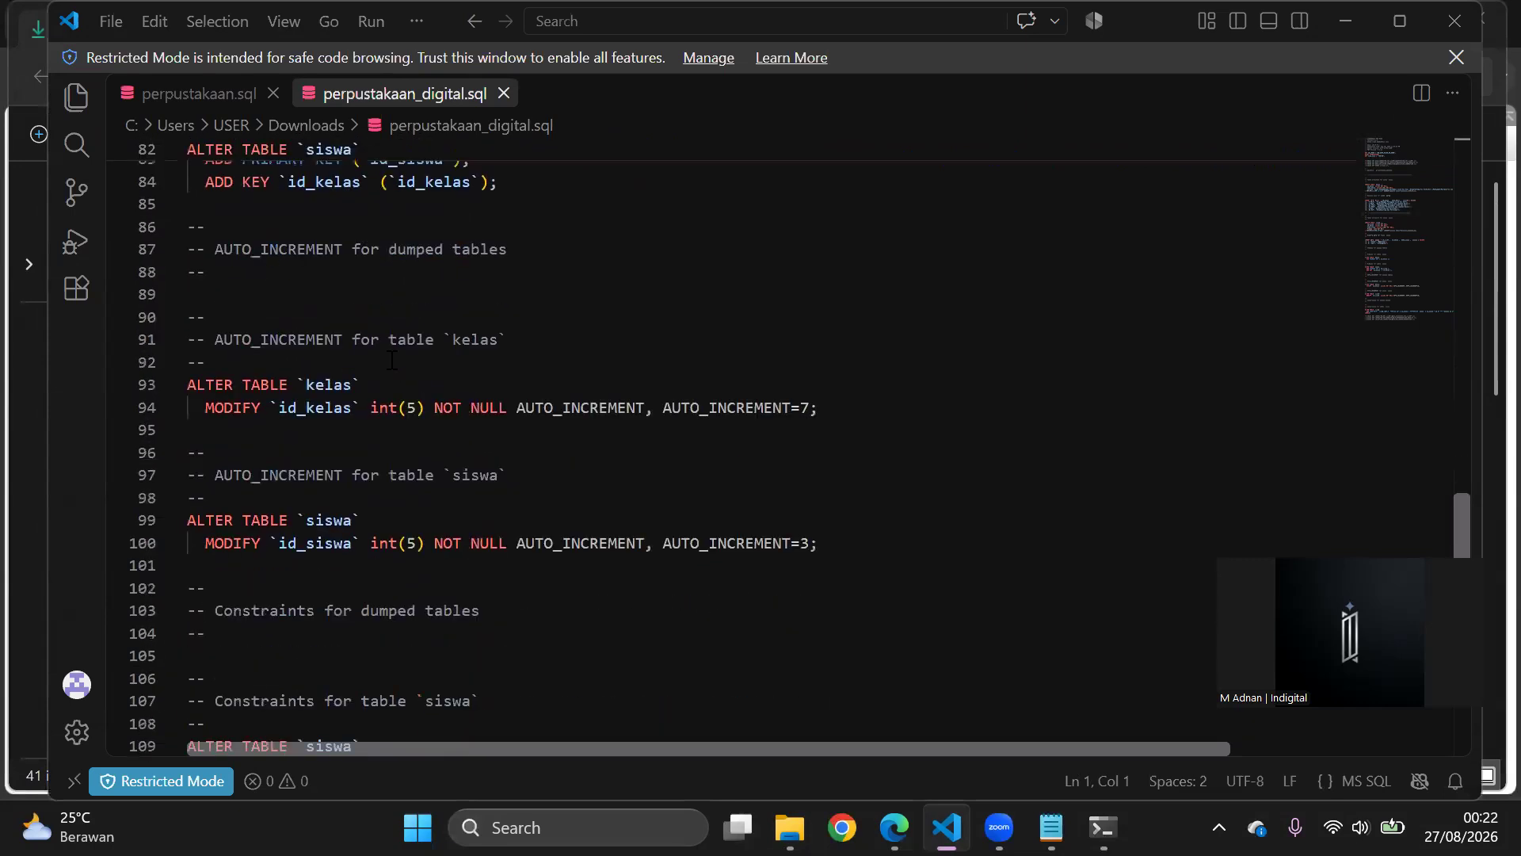
{"action": "scroll", "coordinate": [390, 361], "scroll_direction": "down", "scroll_amount": 5}
{"action": "scroll", "coordinate": [391, 361], "scroll_direction": "up", "scroll_amount": 20}
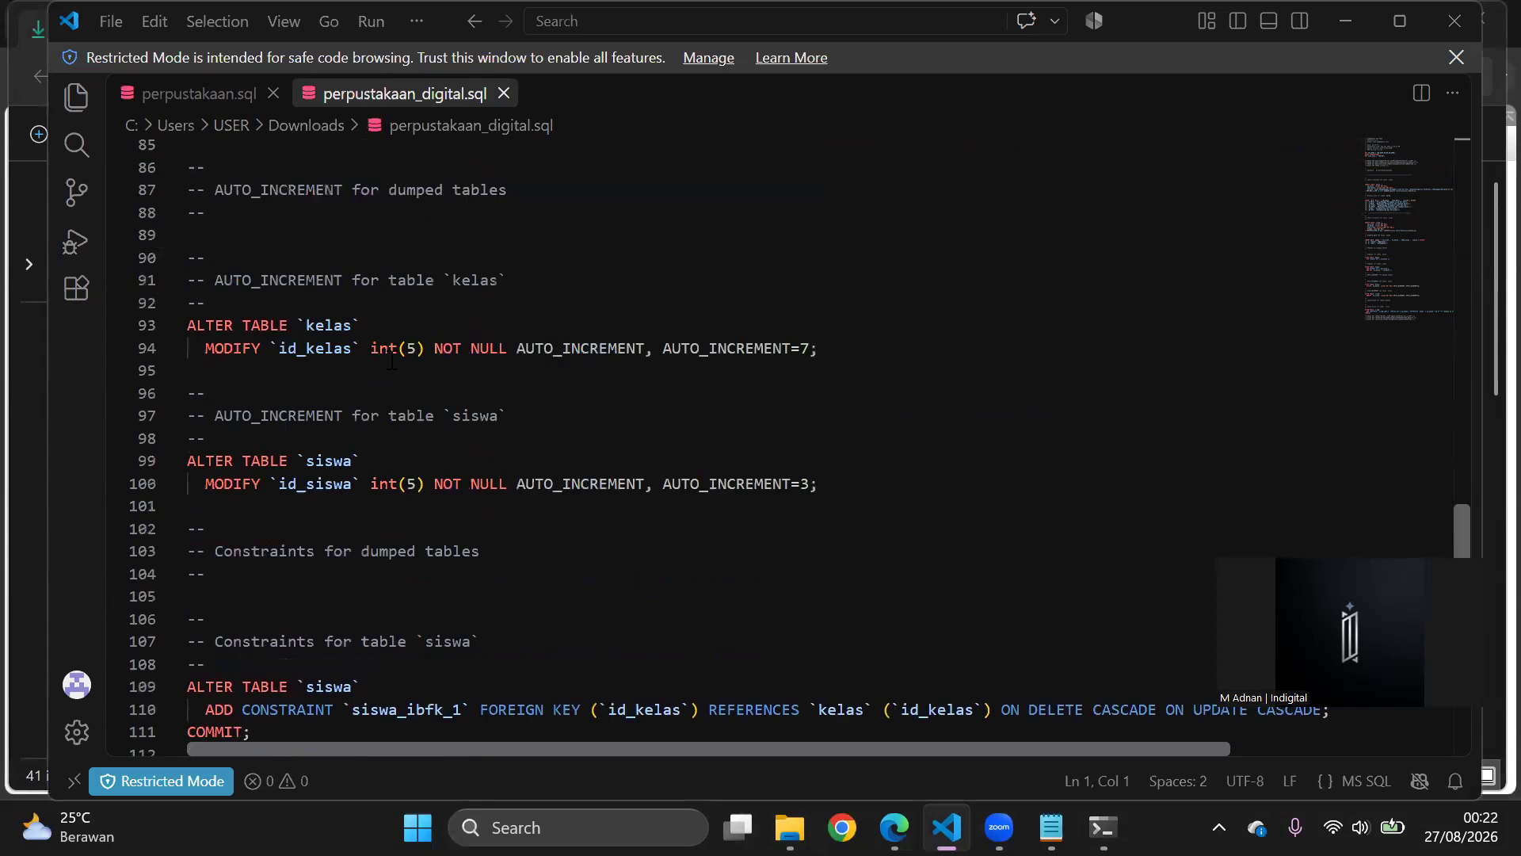
{"action": "scroll", "coordinate": [391, 360], "scroll_direction": "up", "scroll_amount": 10}
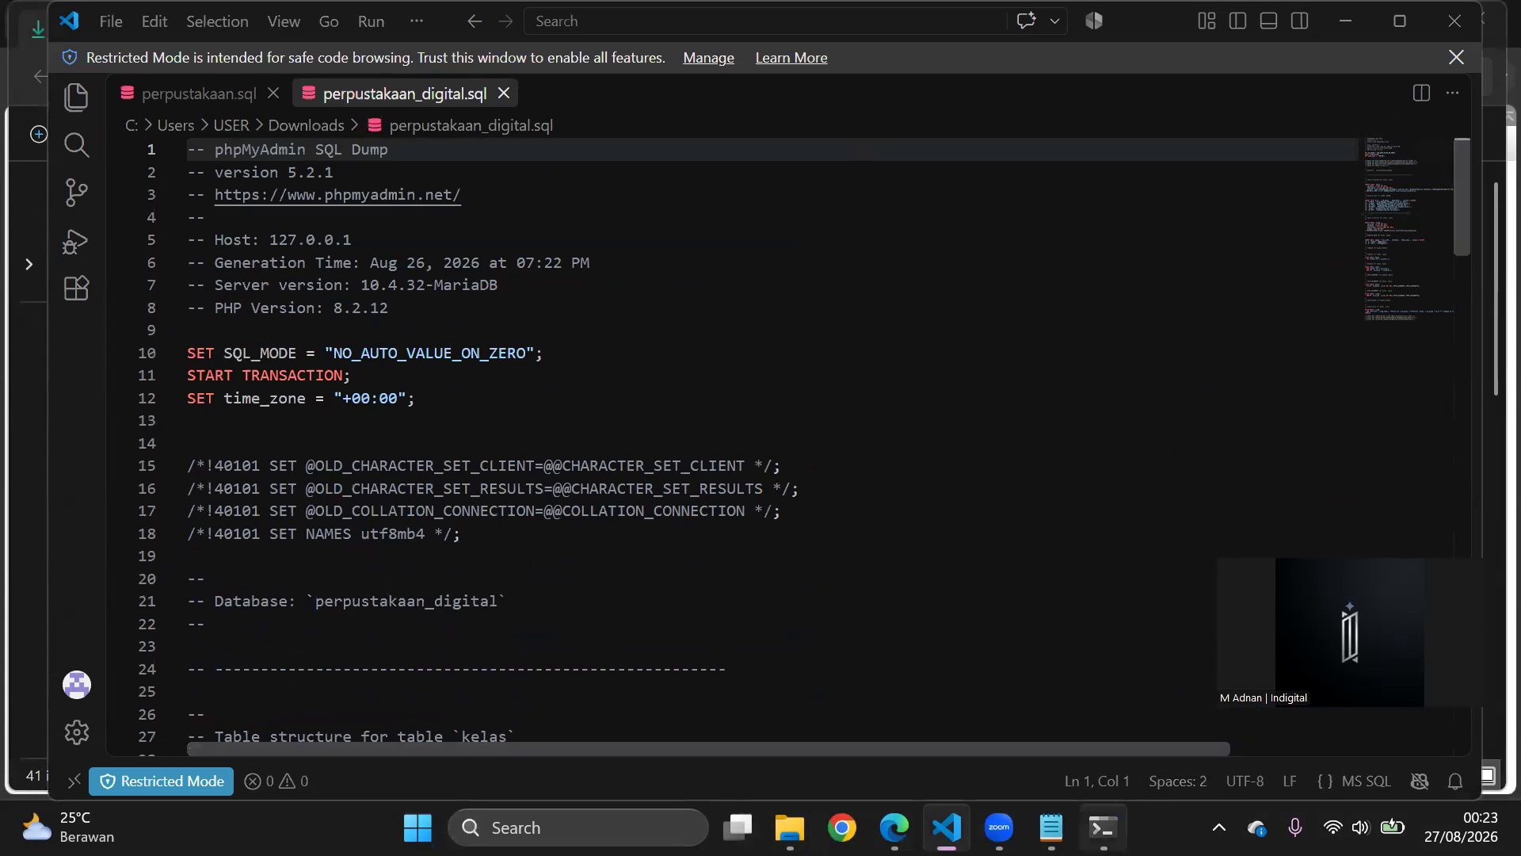
{"action": "mouse_move", "coordinate": [999, 828]}
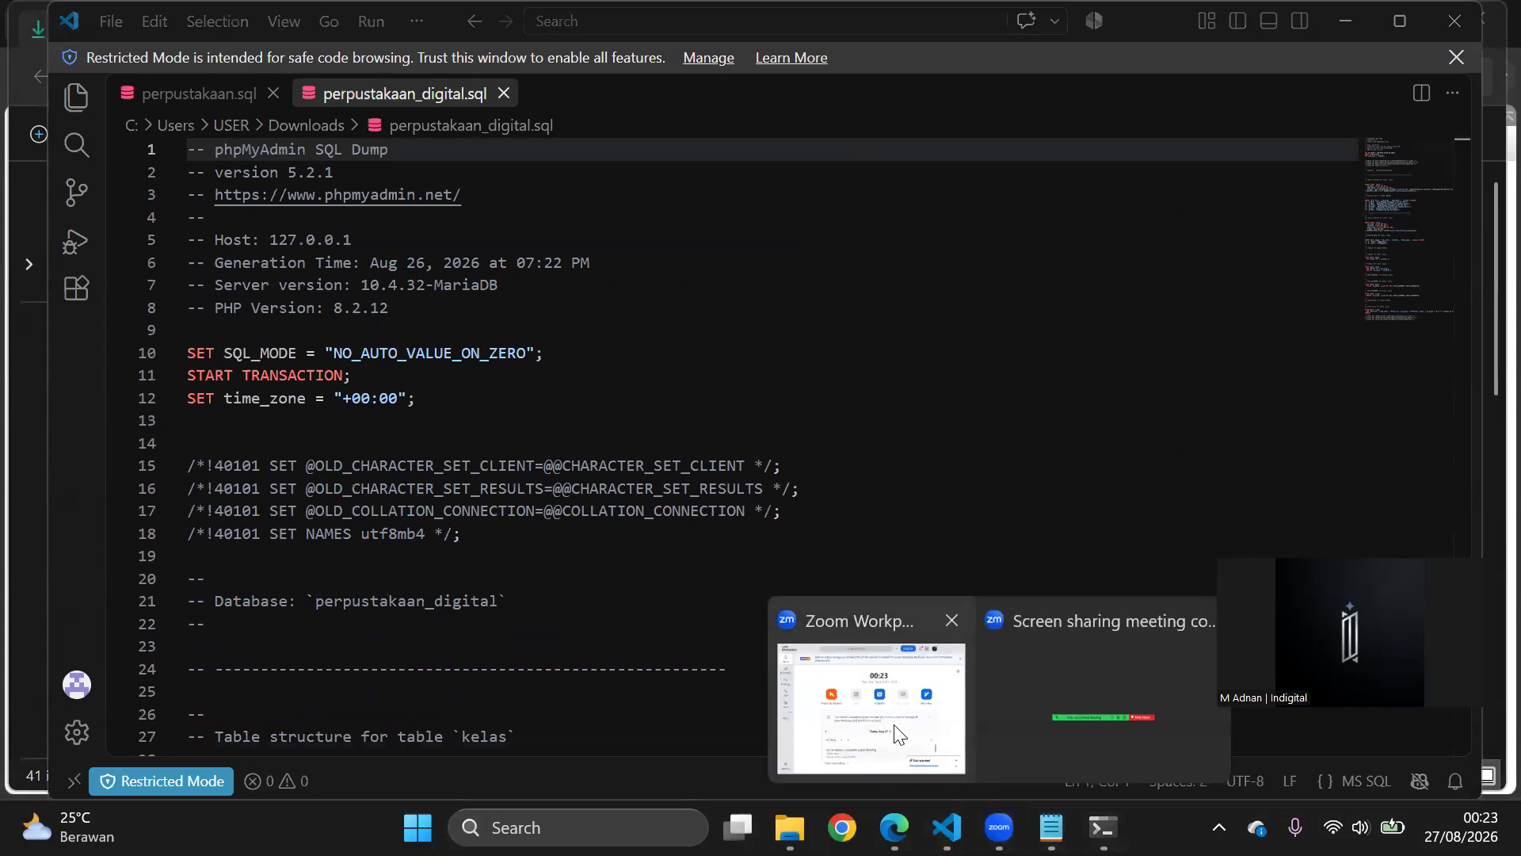
{"action": "left_click", "coordinate": [896, 733]}
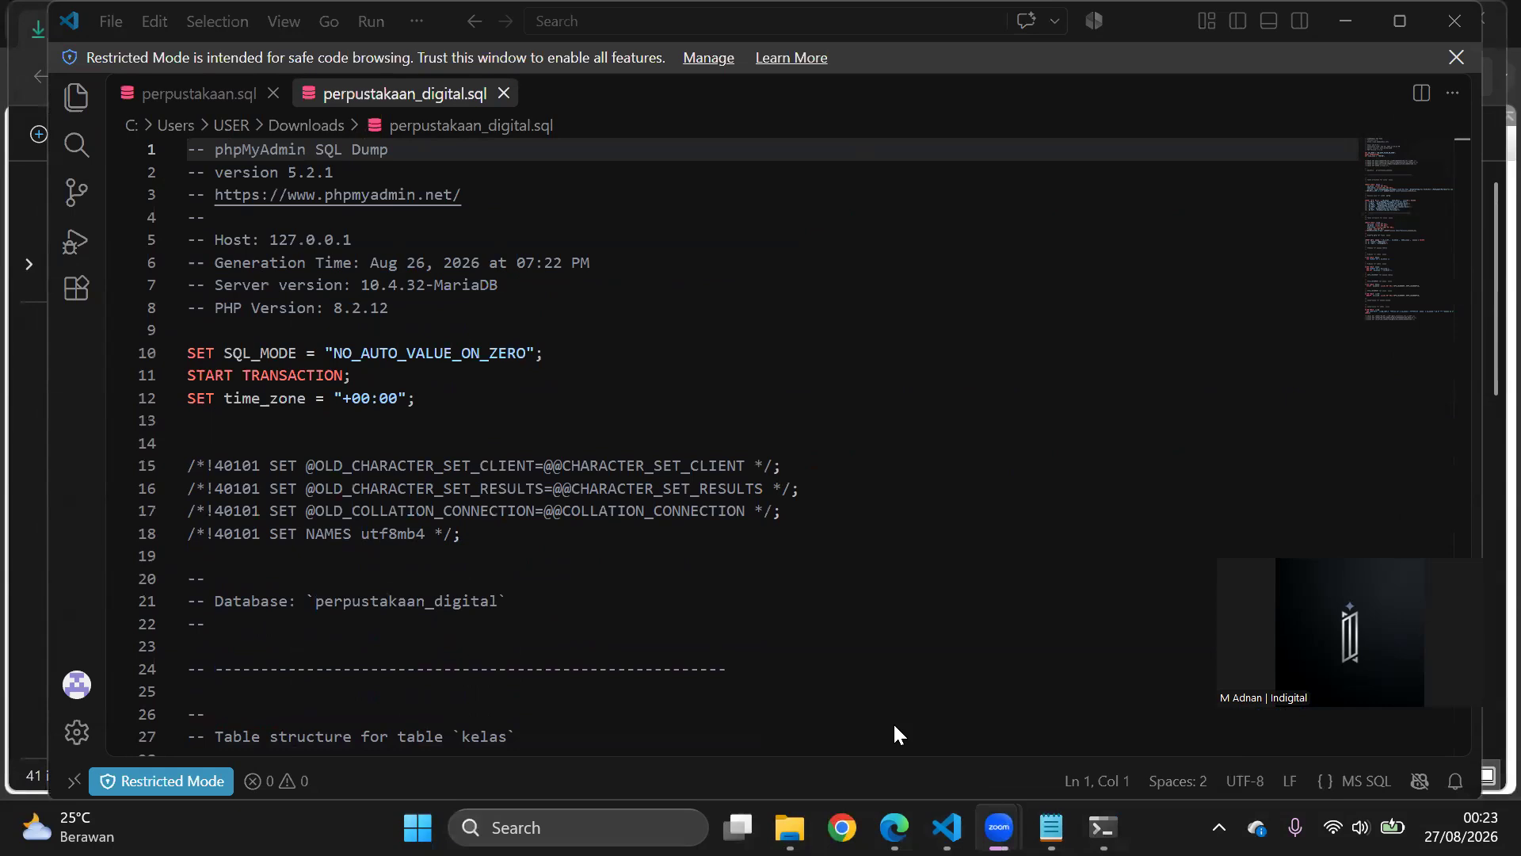